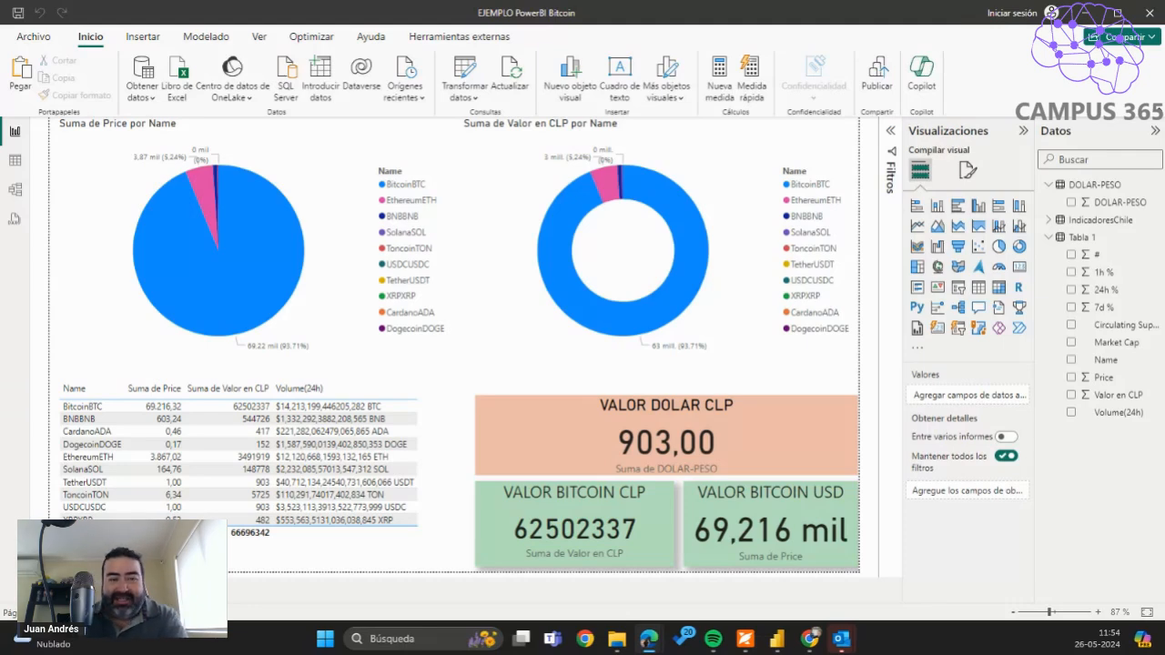
# Refresh the data in the Bitcoin example report, and close the report after saving it.
pyautogui.click(510, 80)
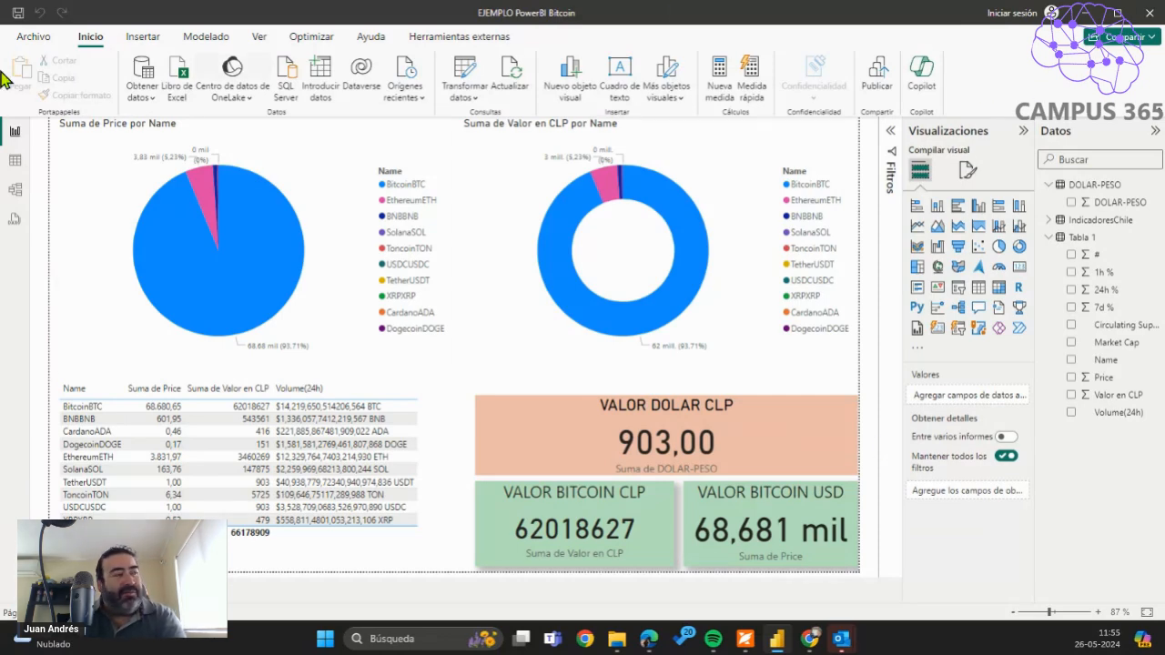
pyautogui.click(17, 12)
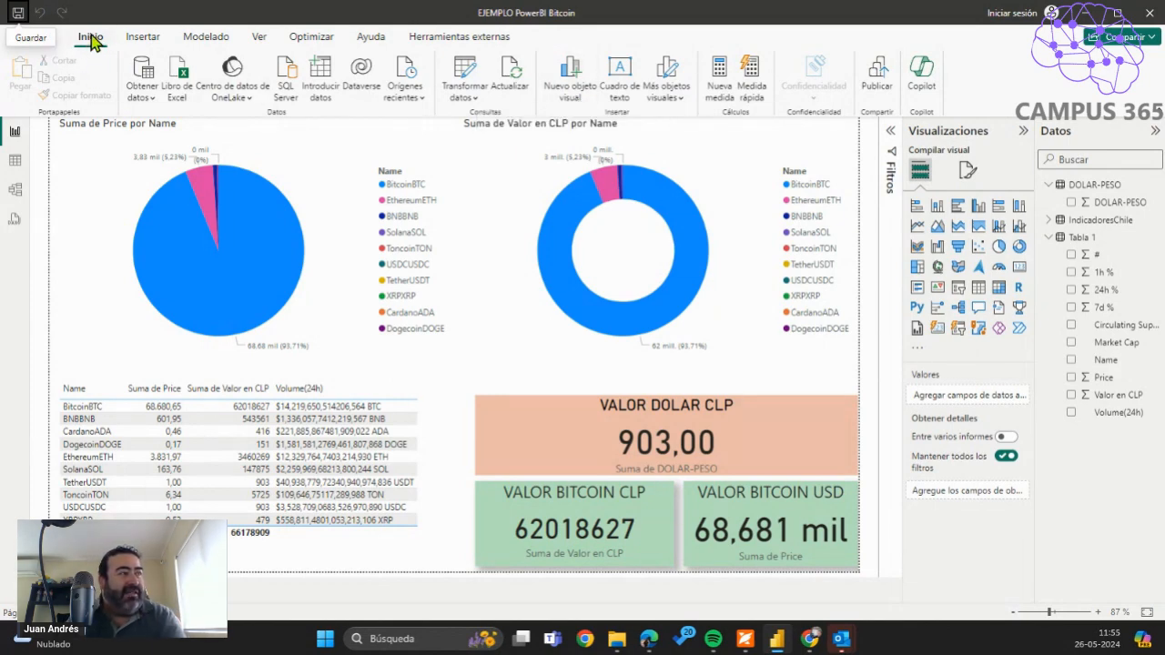
pyautogui.click(1144, 14)
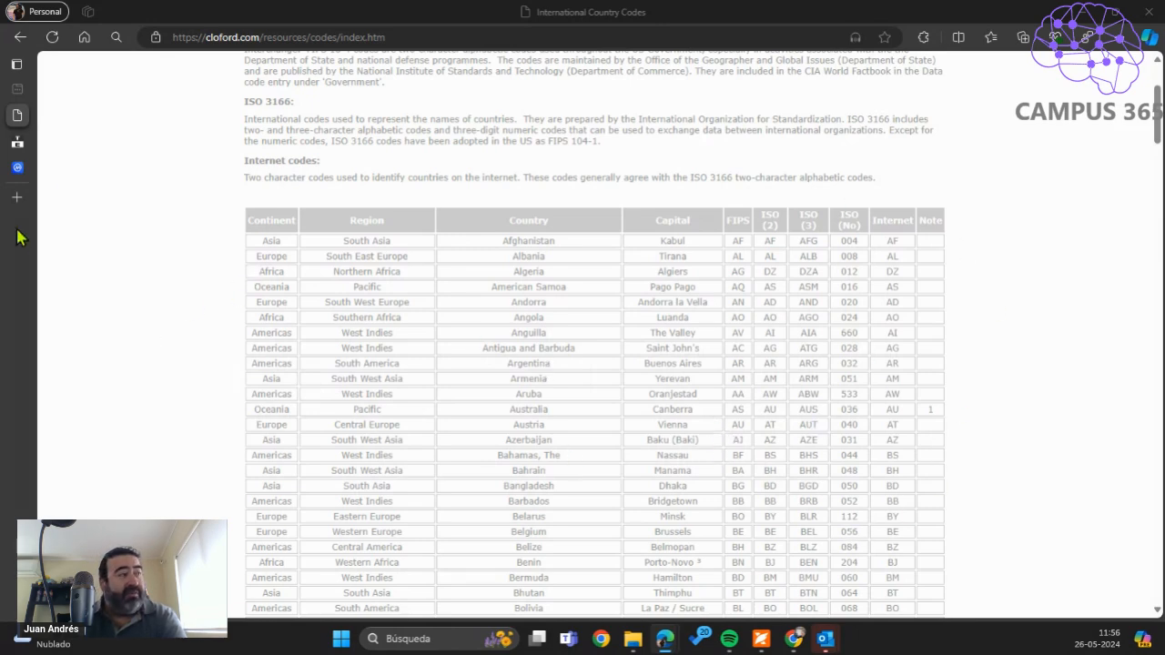
# Review the Chile economic indicators page and the CoinMarketCap price page in the browser as data sources.
pyautogui.moveTo(18, 147)
pyautogui.click(72, 144)
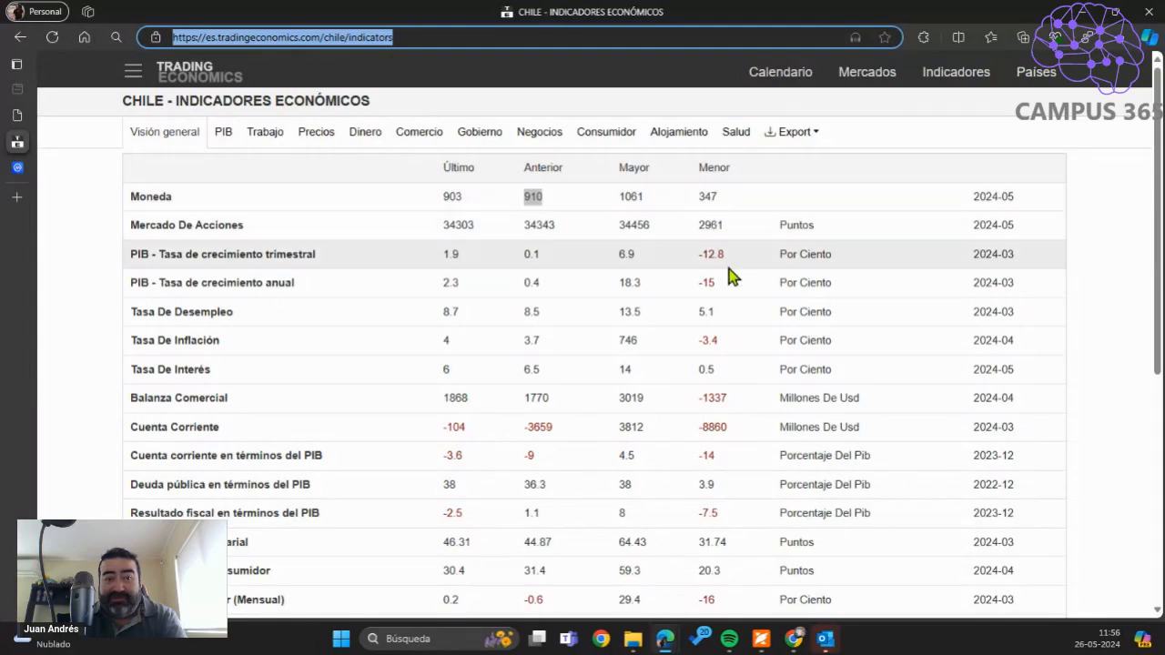
pyautogui.moveTo(19, 170)
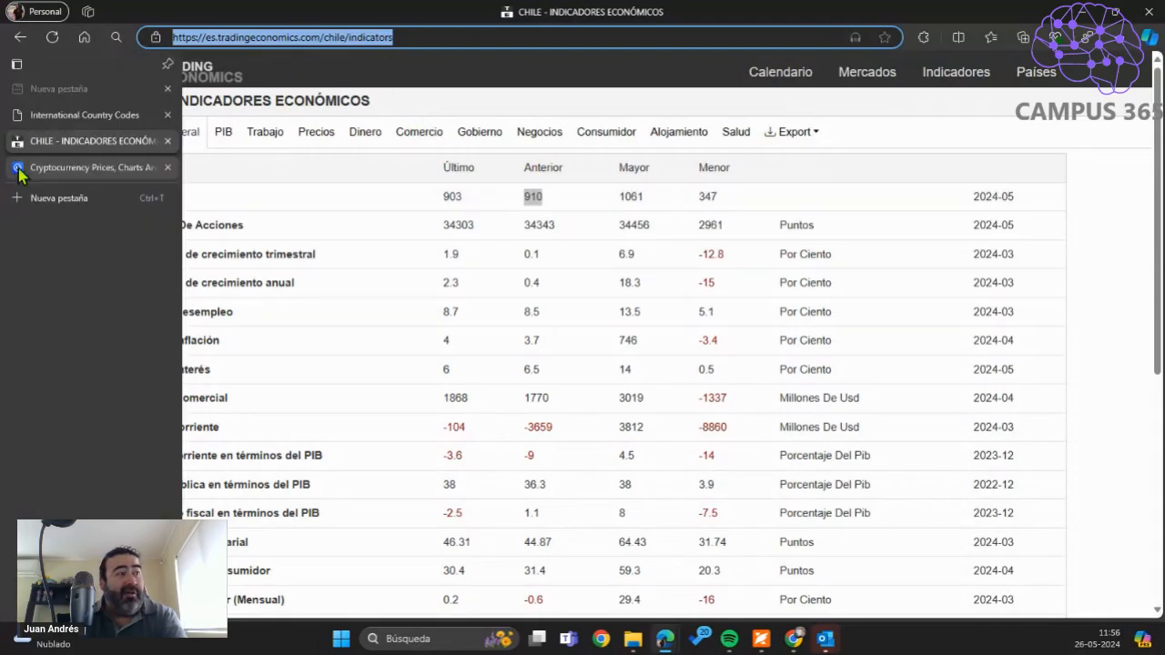
pyautogui.click(72, 168)
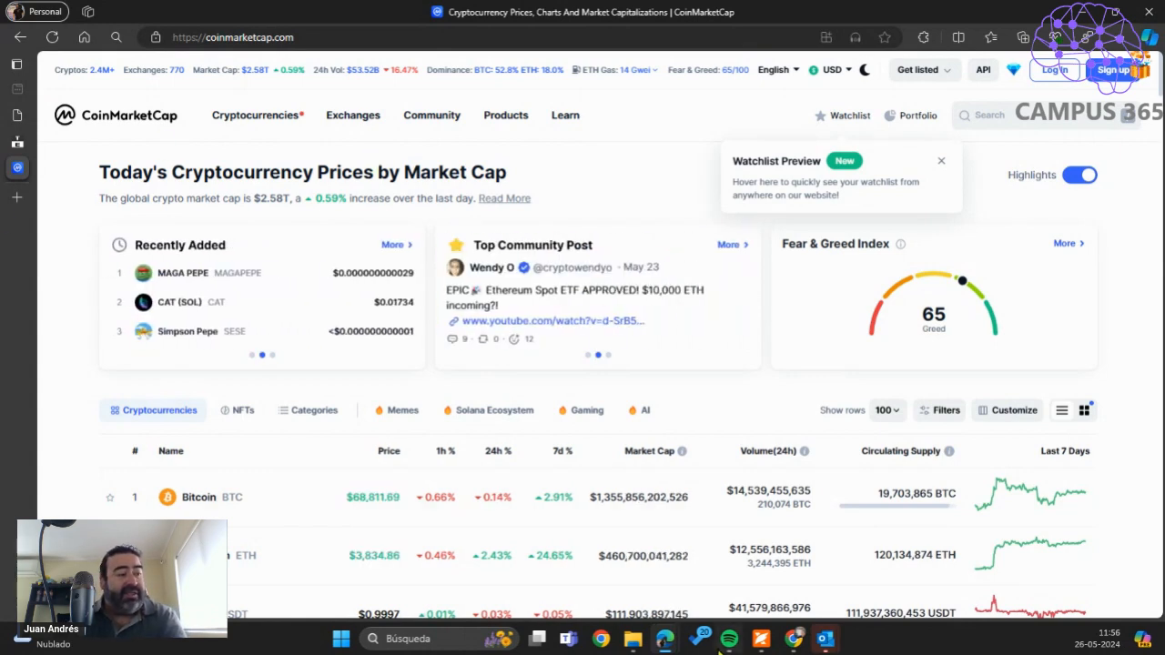
# Launch Power BI Desktop and start a blank report.
pyautogui.click(341, 639)
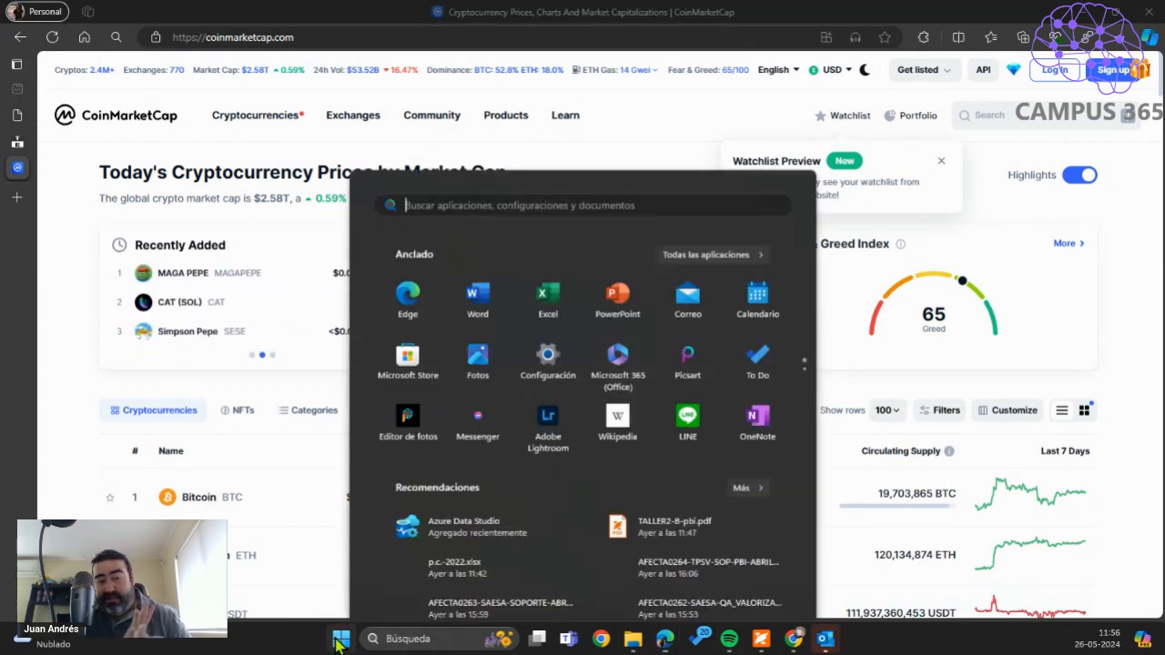
pyautogui.write('p')
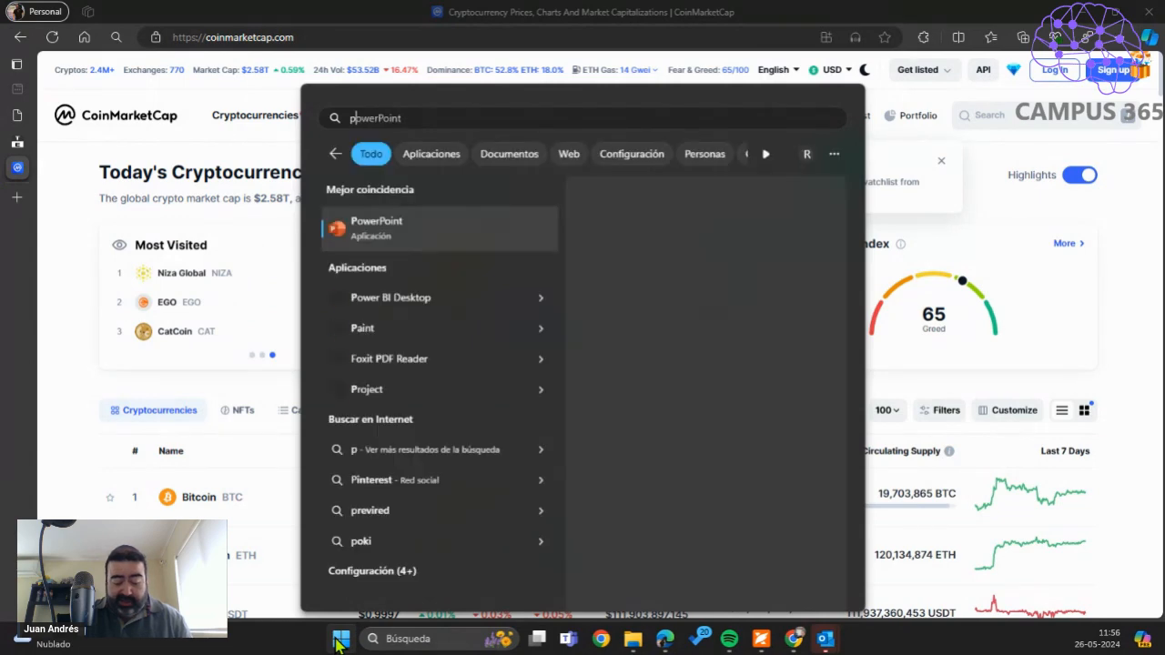
pyautogui.write('ower')
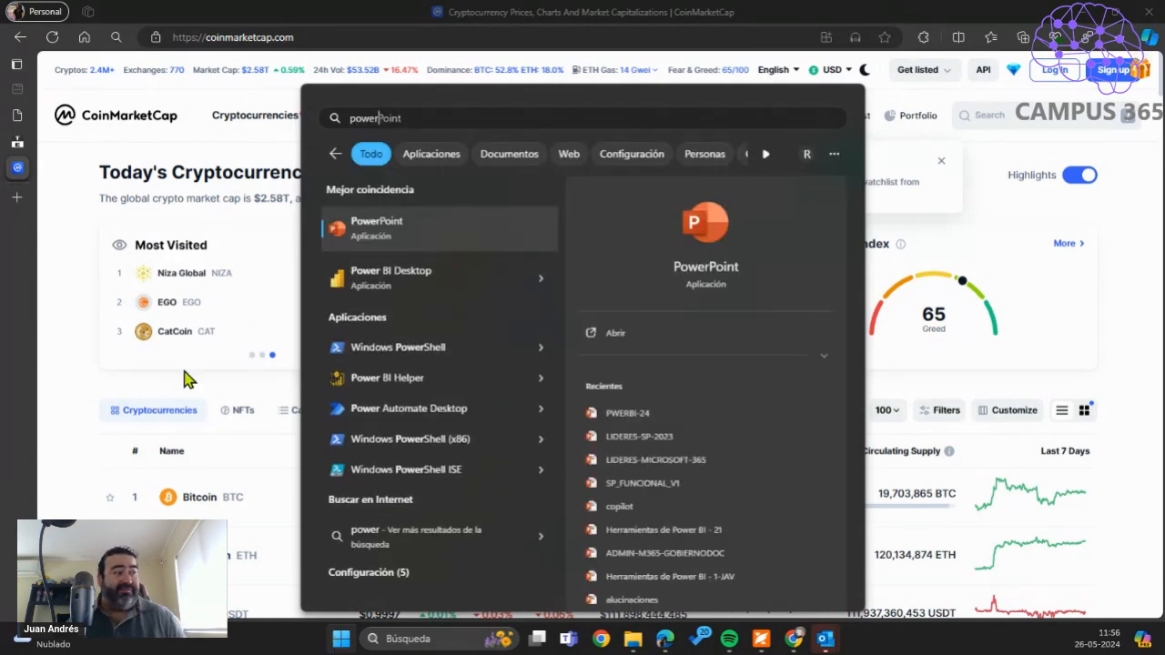
pyautogui.click(397, 288)
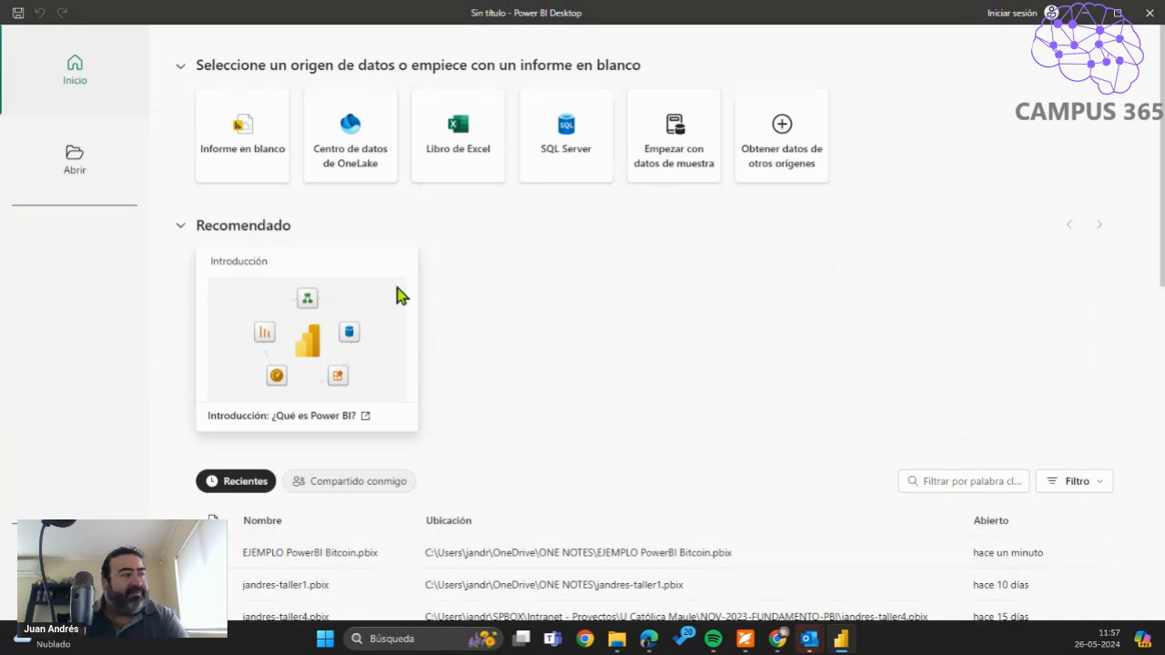
pyautogui.click(234, 134)
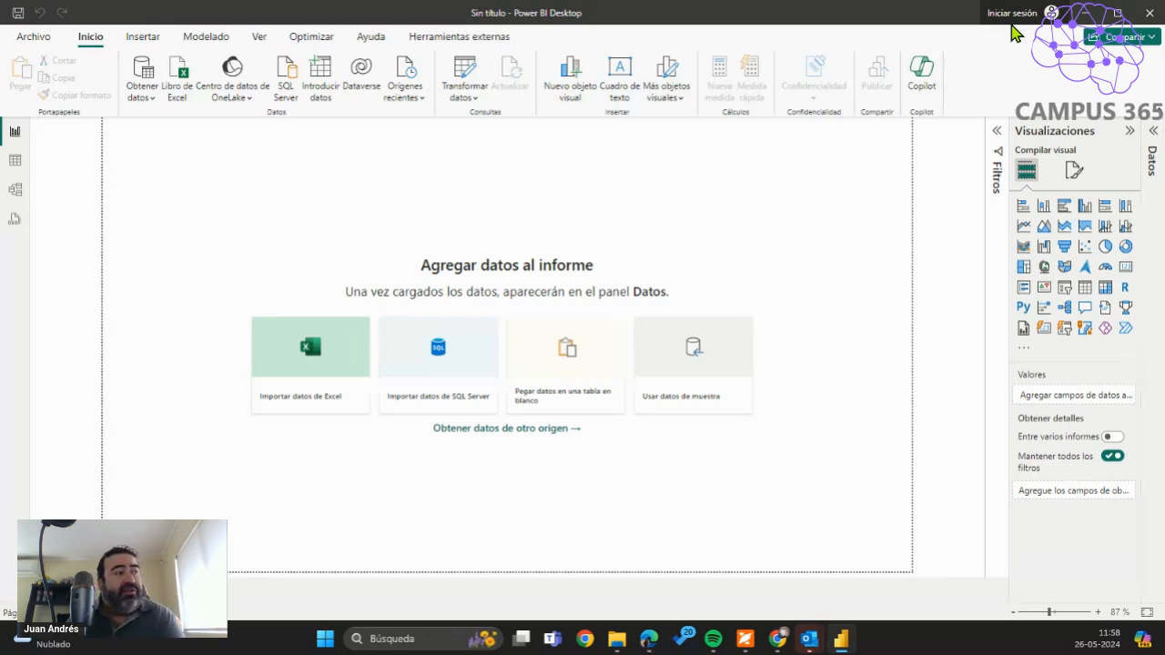
# Look over the common data sources available for importing data, including Web.
pyautogui.click(143, 91)
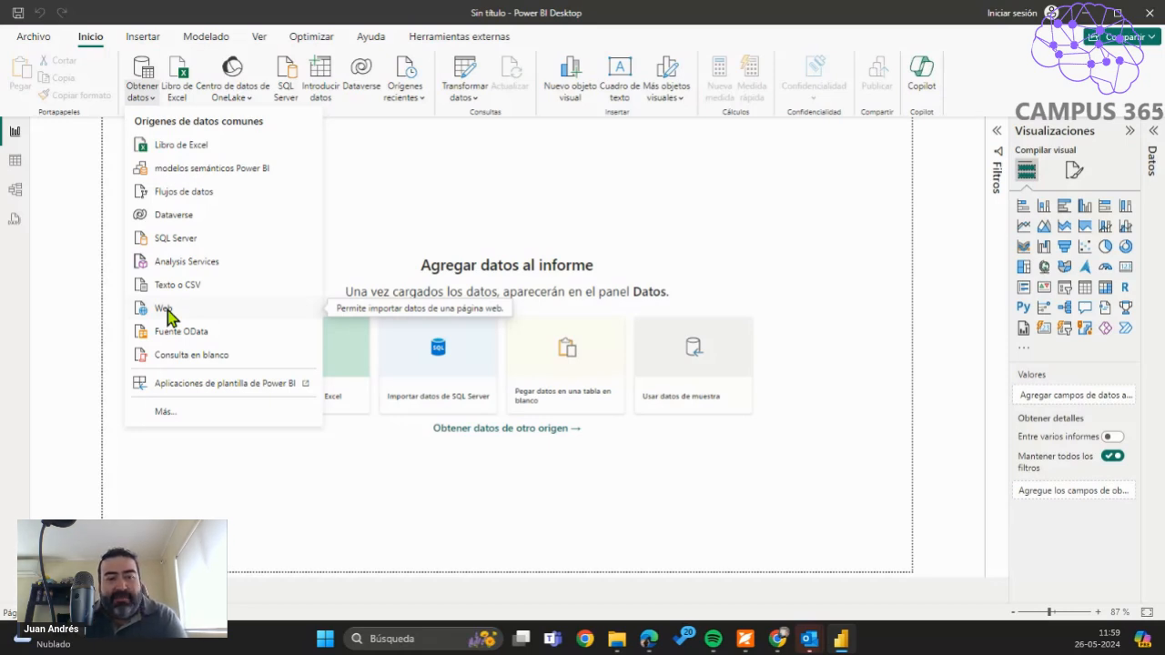
pyautogui.click(50, 351)
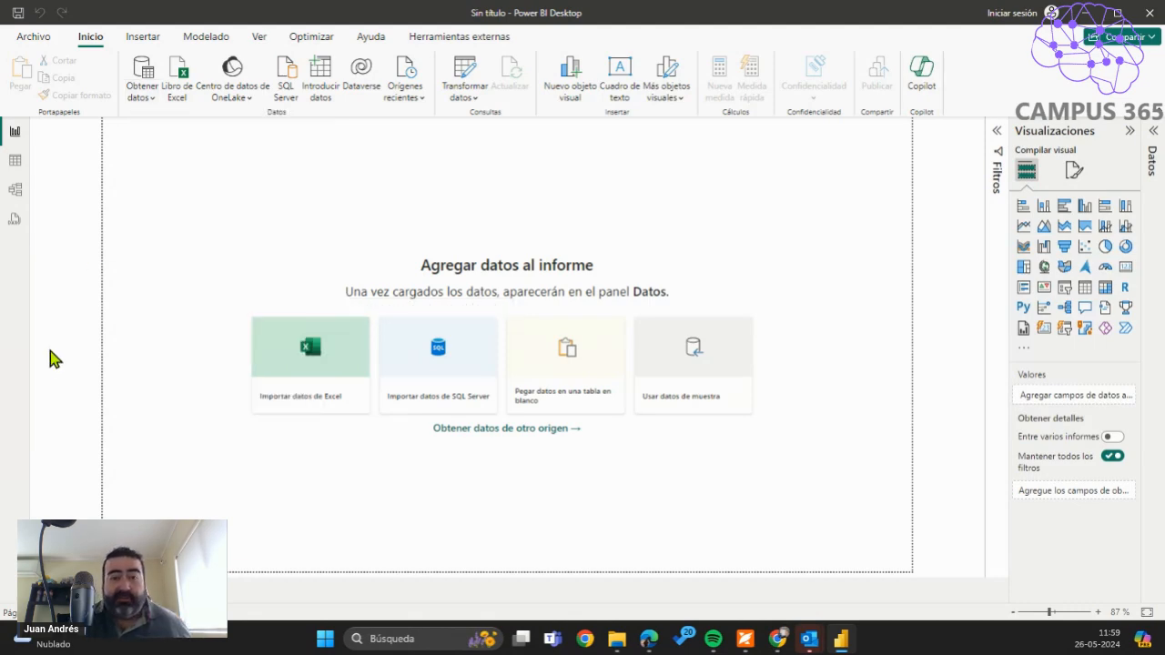
# Switch to the browser and examine the table layout on the Chile economic indicators and CoinMarketCap pages.
pyautogui.hotkey('alt', 'Tab')
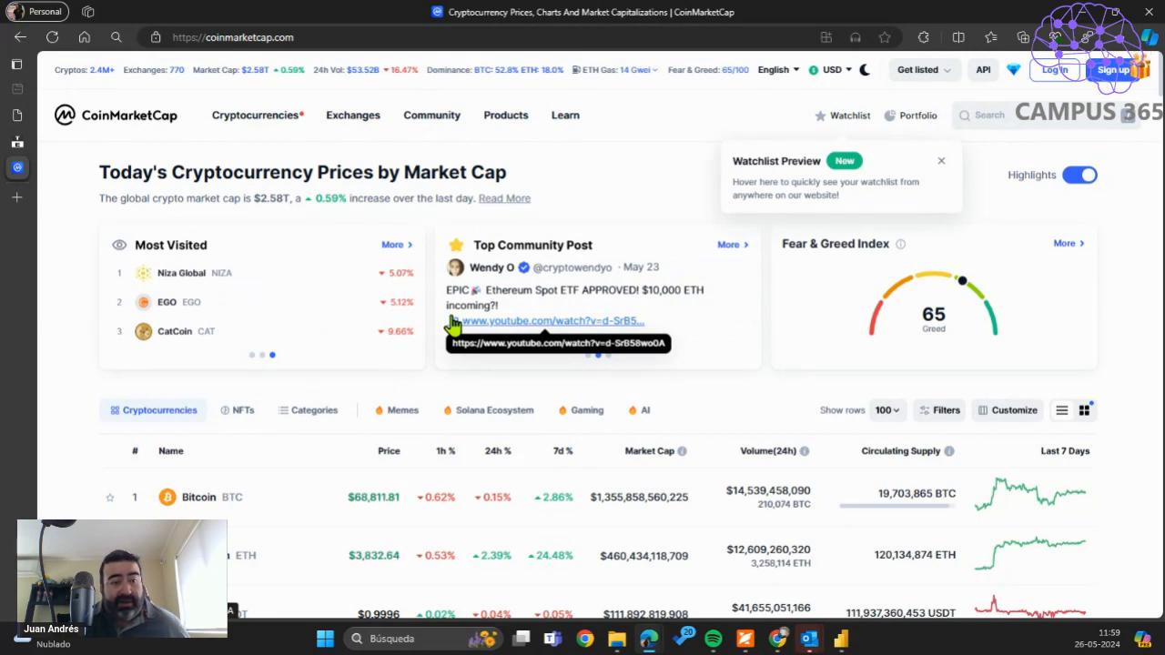
pyautogui.moveTo(16, 143)
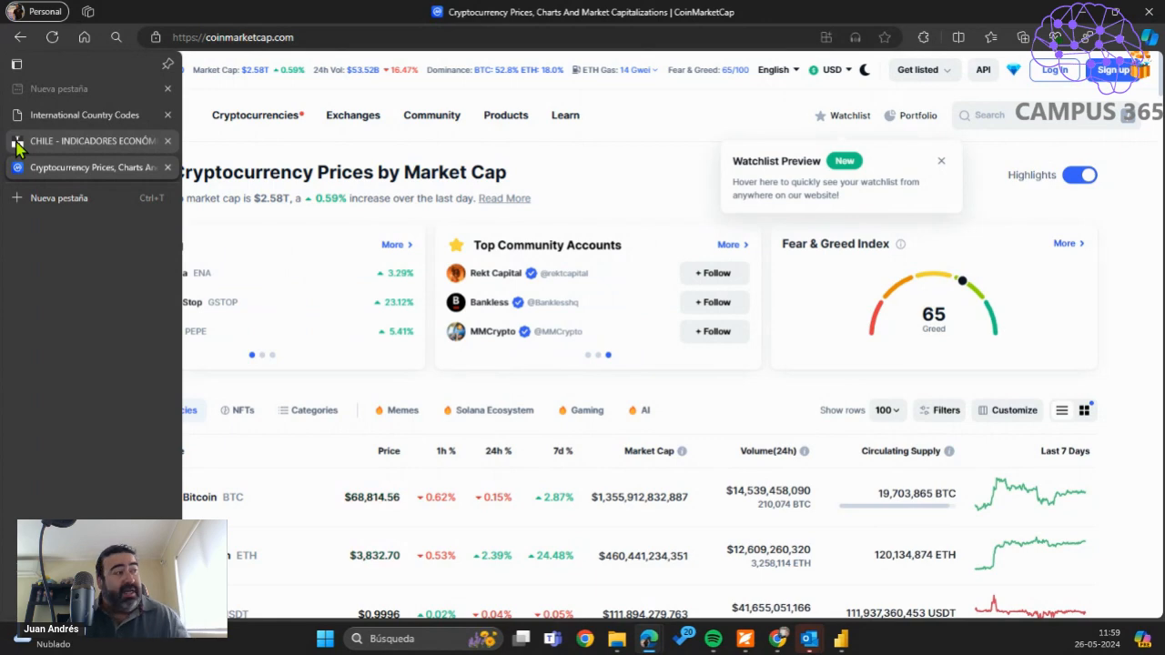
pyautogui.click(17, 144)
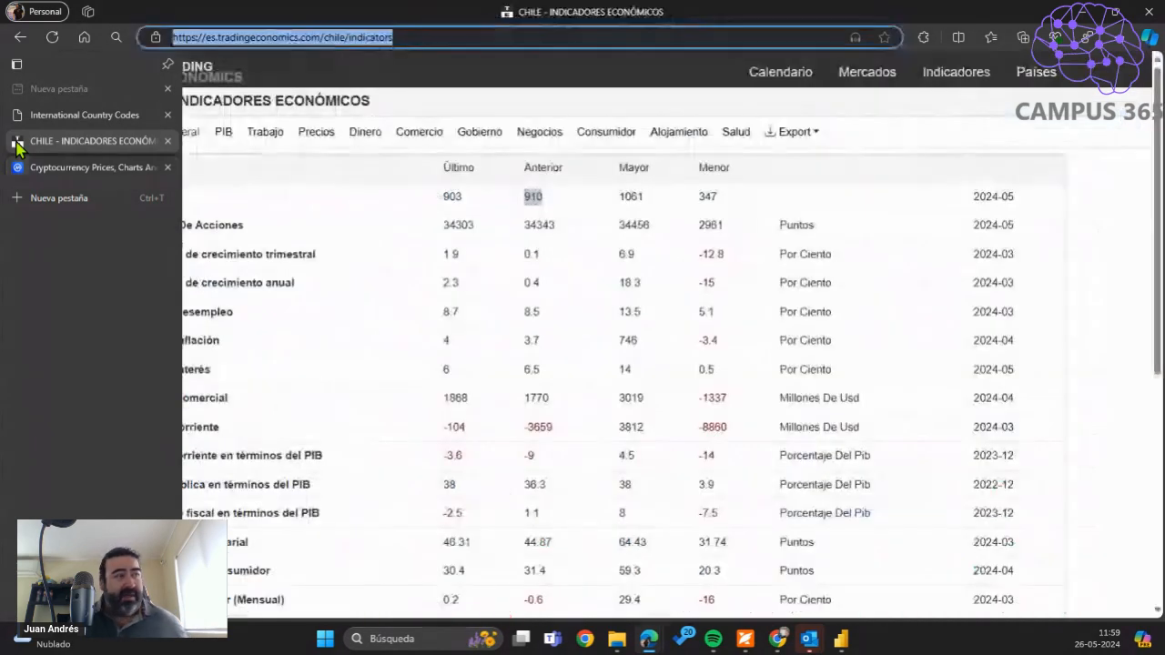
pyautogui.click(195, 182)
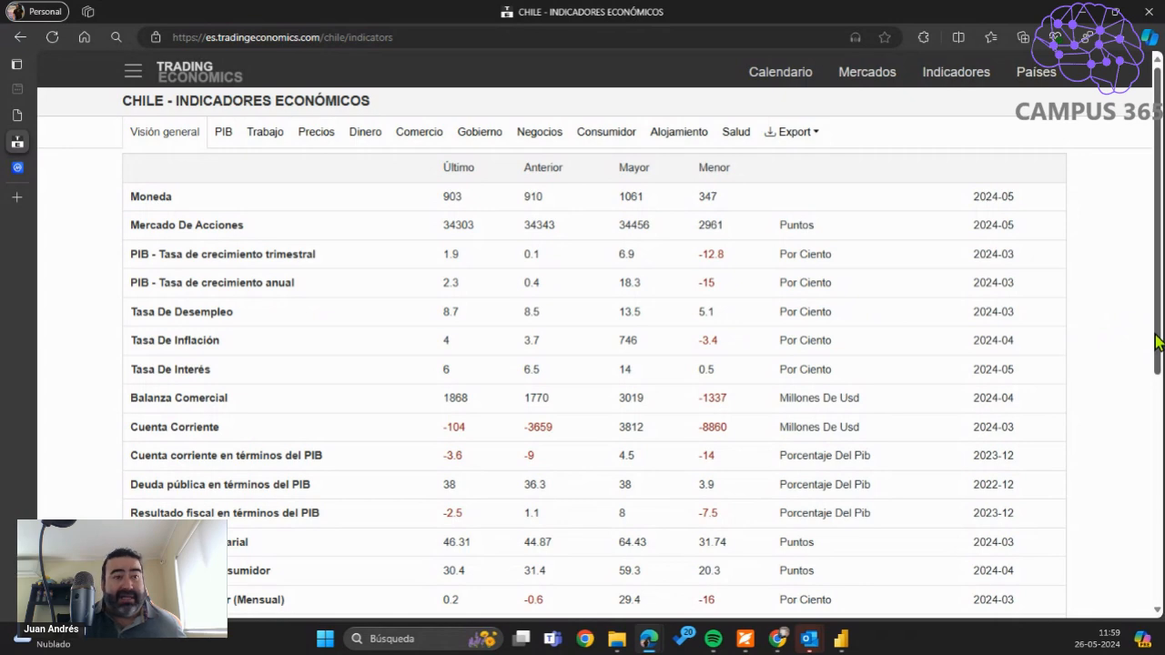
pyautogui.moveTo(1156, 335)
pyautogui.mouseDown()
pyautogui.moveTo(1155, 399)
pyautogui.moveTo(1154, 329)
pyautogui.mouseUp()
pyautogui.moveTo(17, 169)
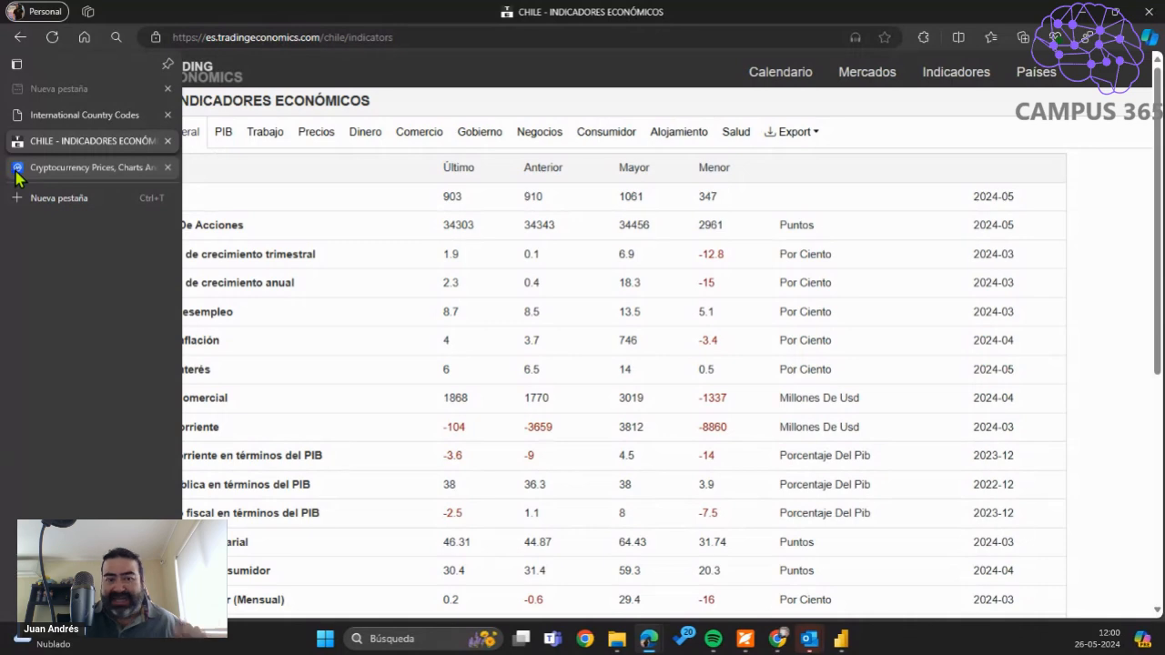
pyautogui.click(17, 173)
pyautogui.click(40, 147)
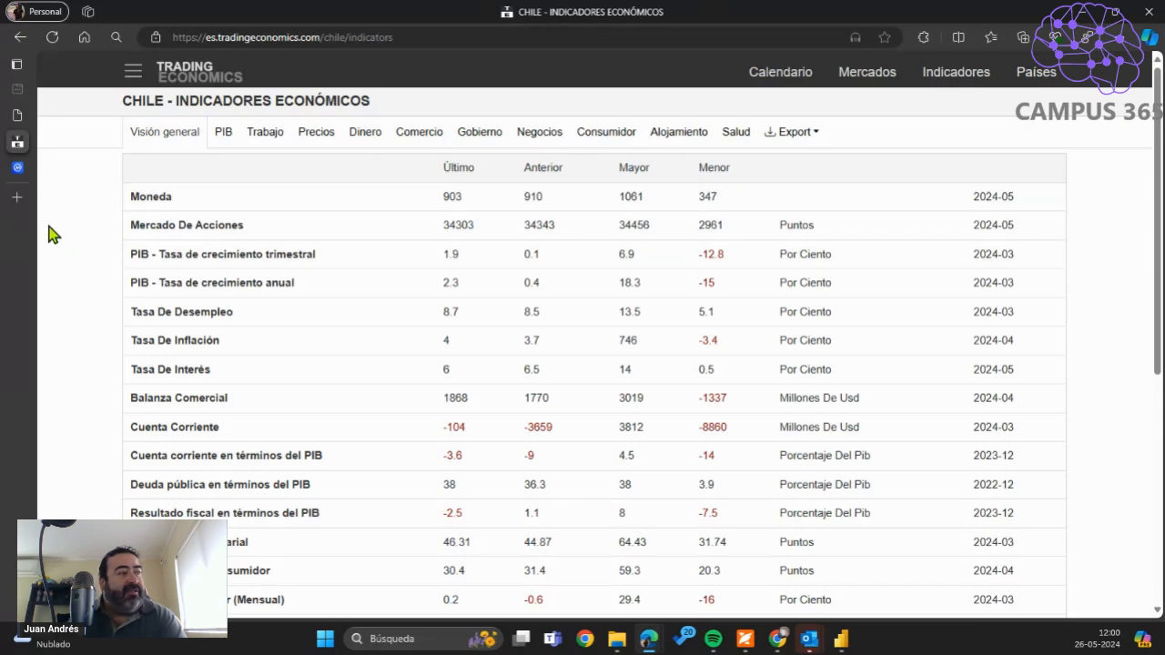
# Copy the web address of the CoinMarketCap page.
pyautogui.moveTo(18, 168)
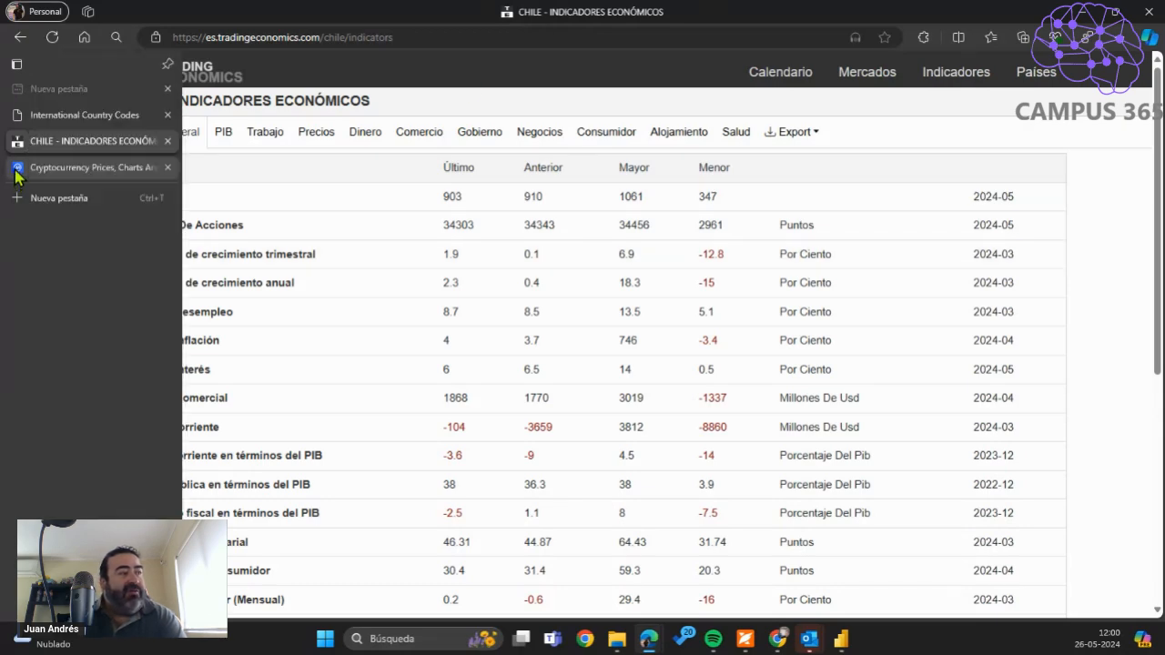
pyautogui.click(103, 169)
pyautogui.click(374, 37)
pyautogui.hotkey('ctrl', 'c')
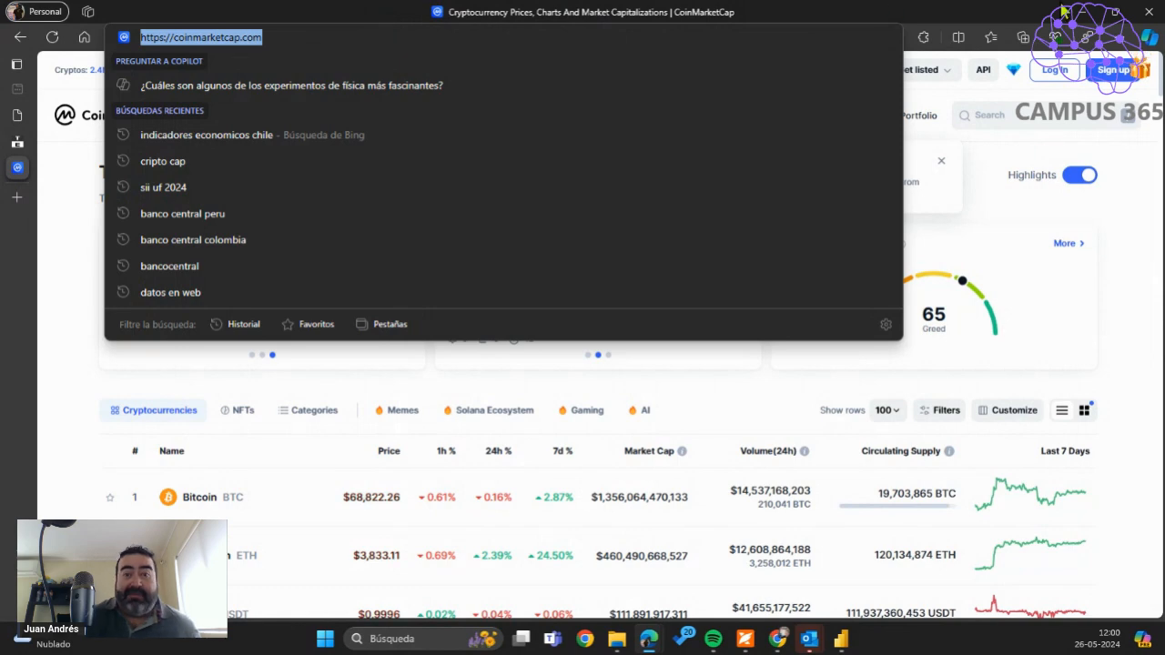
pyautogui.click(61, 296)
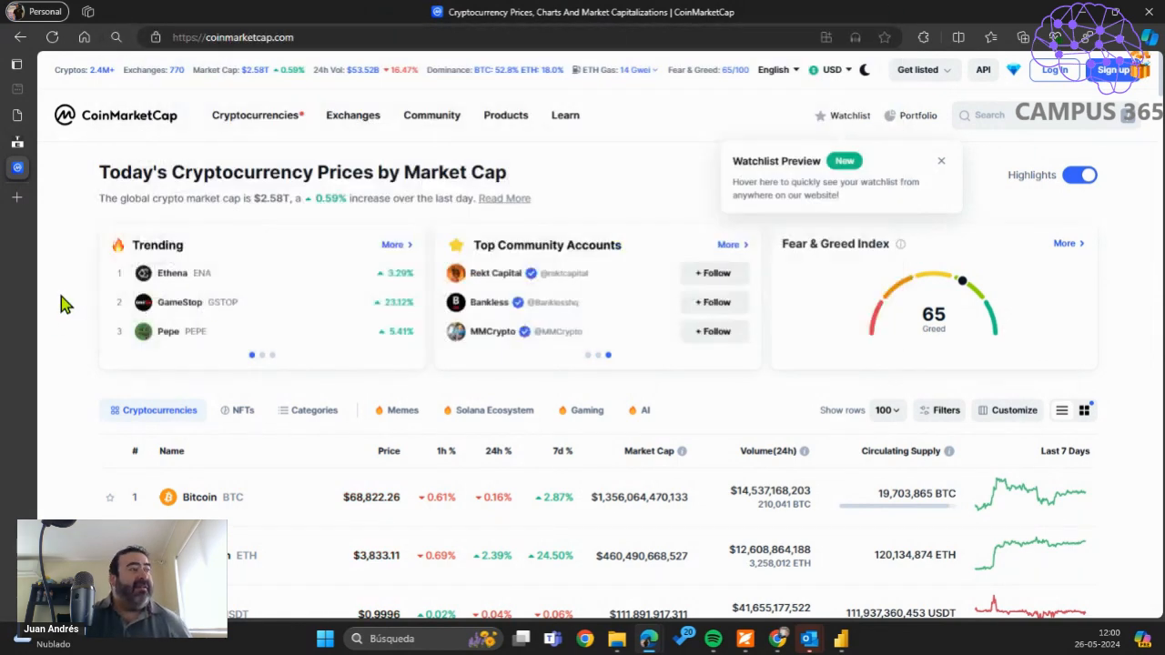
pyautogui.click(1086, 13)
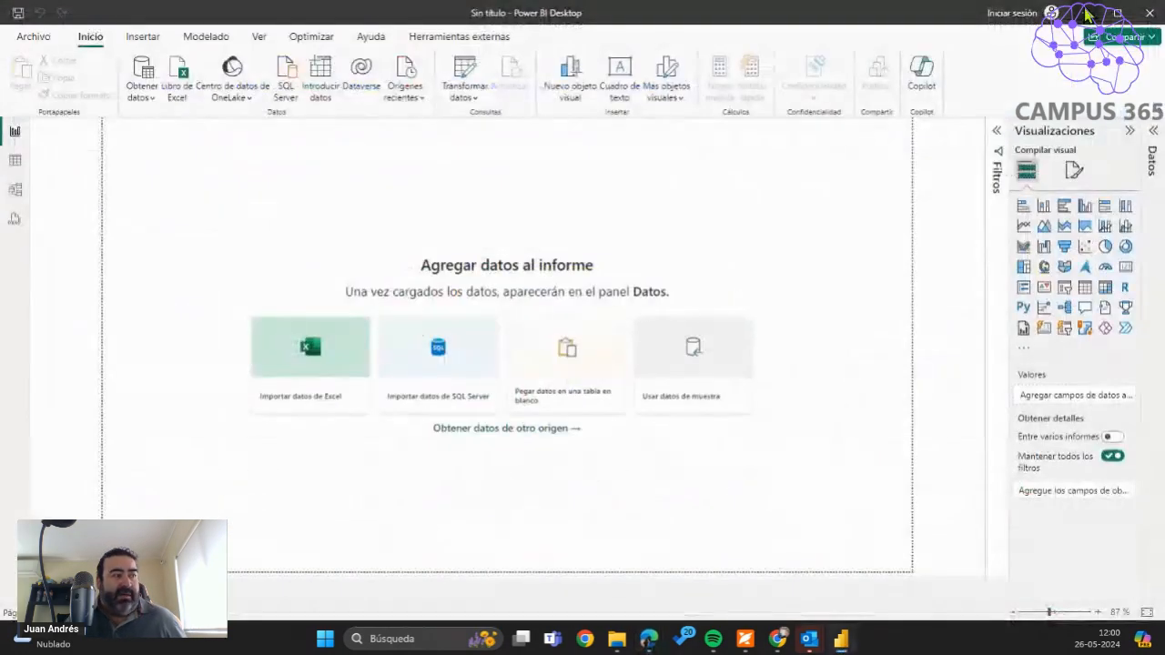
pyautogui.click(146, 97)
pyautogui.click(174, 311)
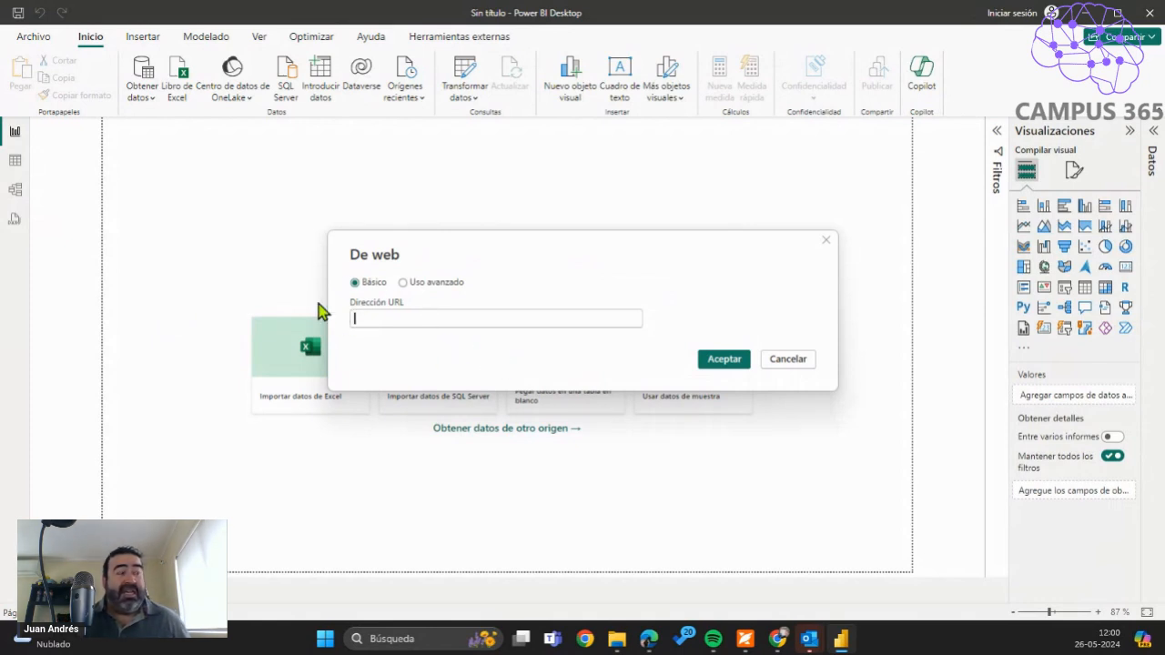
pyautogui.click(410, 315)
pyautogui.hotkey('ctrl', 'v')
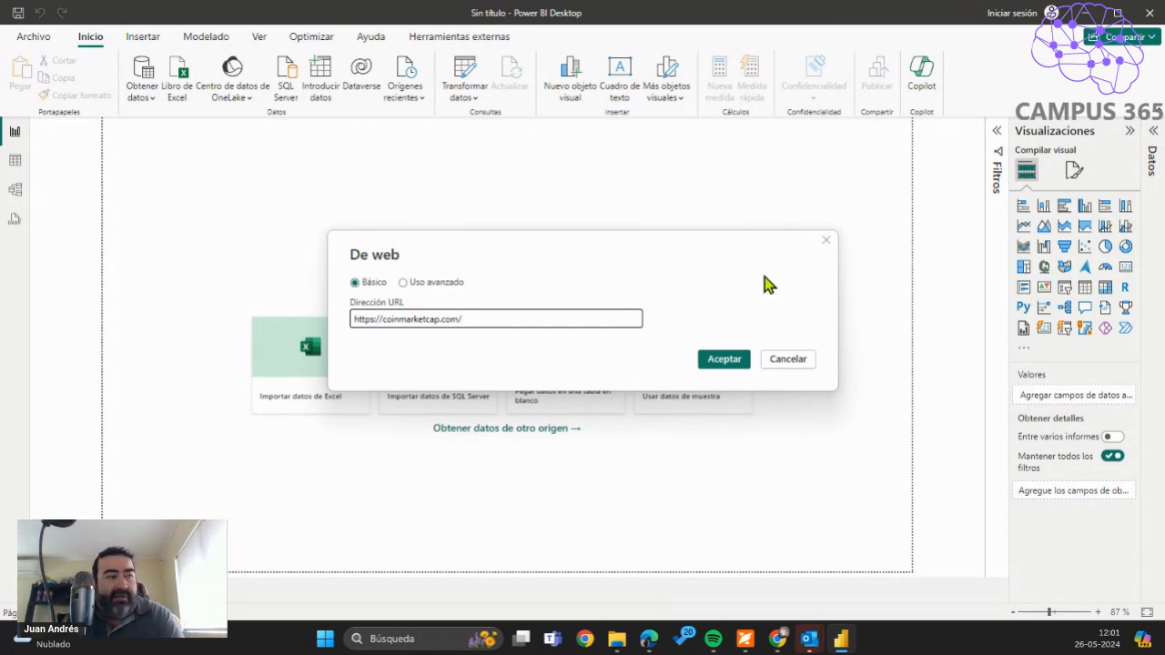
pyautogui.click(723, 361)
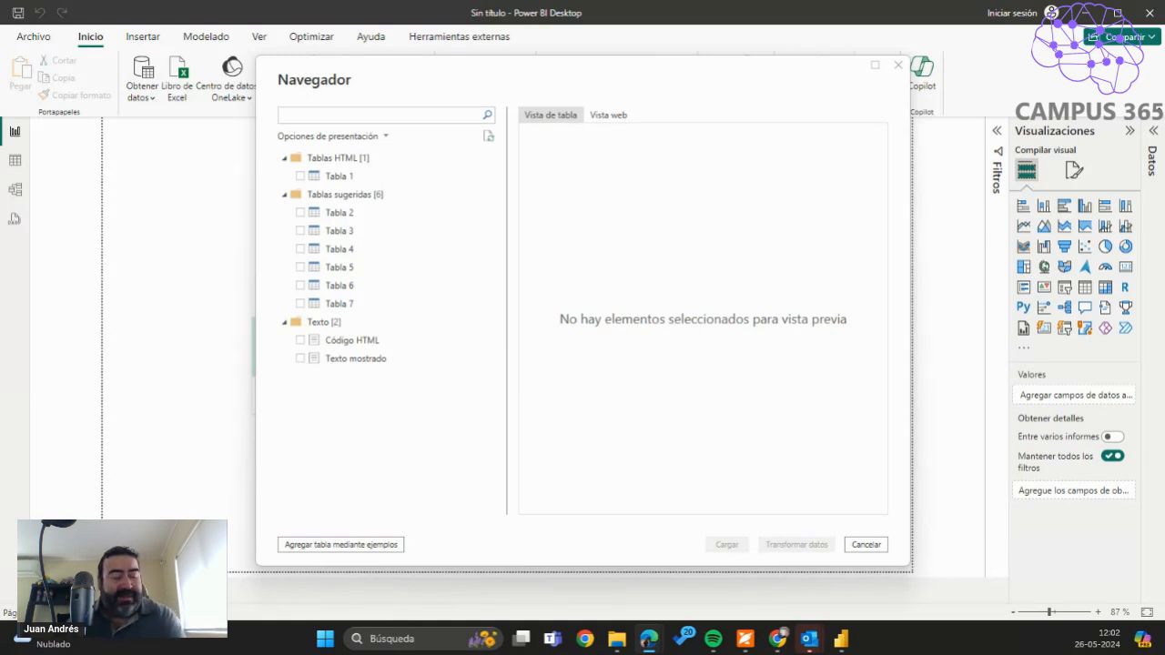
# Preview the HTML table Tabla 1 across all its columns, and leave it unselected.
pyautogui.click(299, 177)
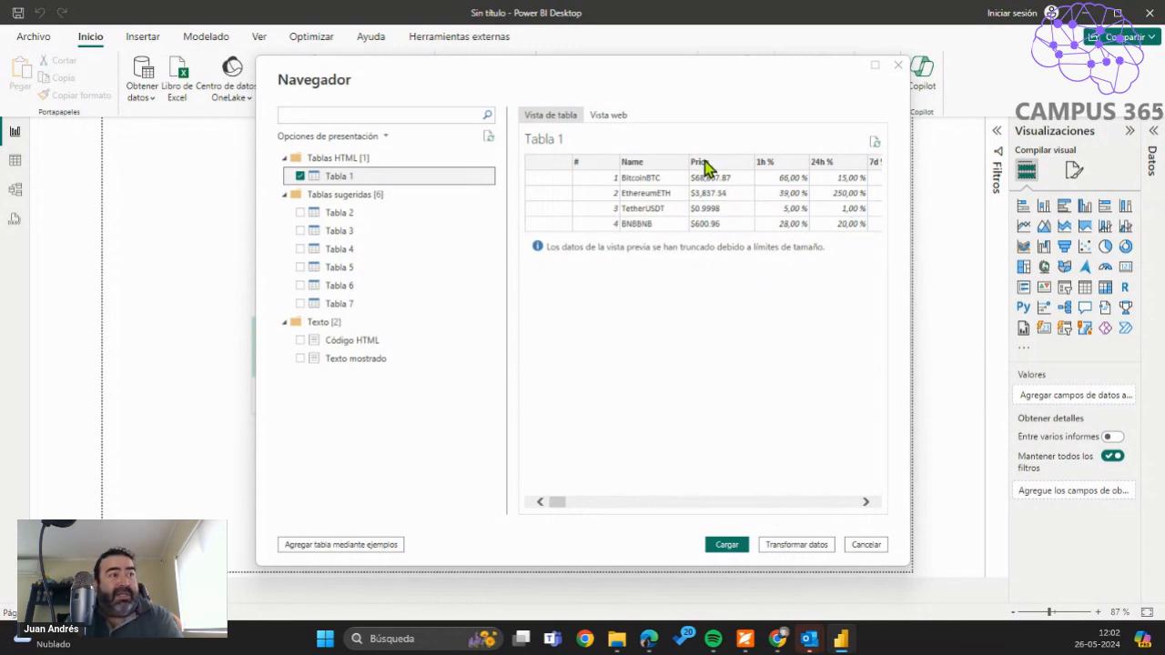
pyautogui.moveTo(557, 502); pyautogui.dragTo(563, 503)
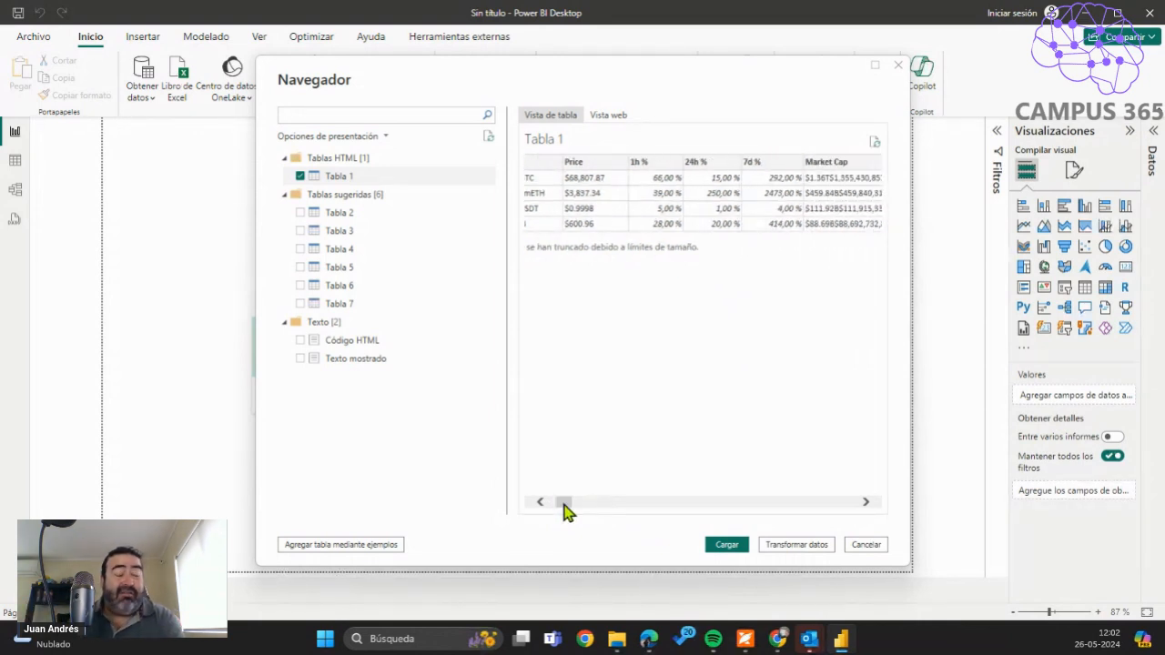
pyautogui.moveTo(565, 504); pyautogui.dragTo(583, 504)
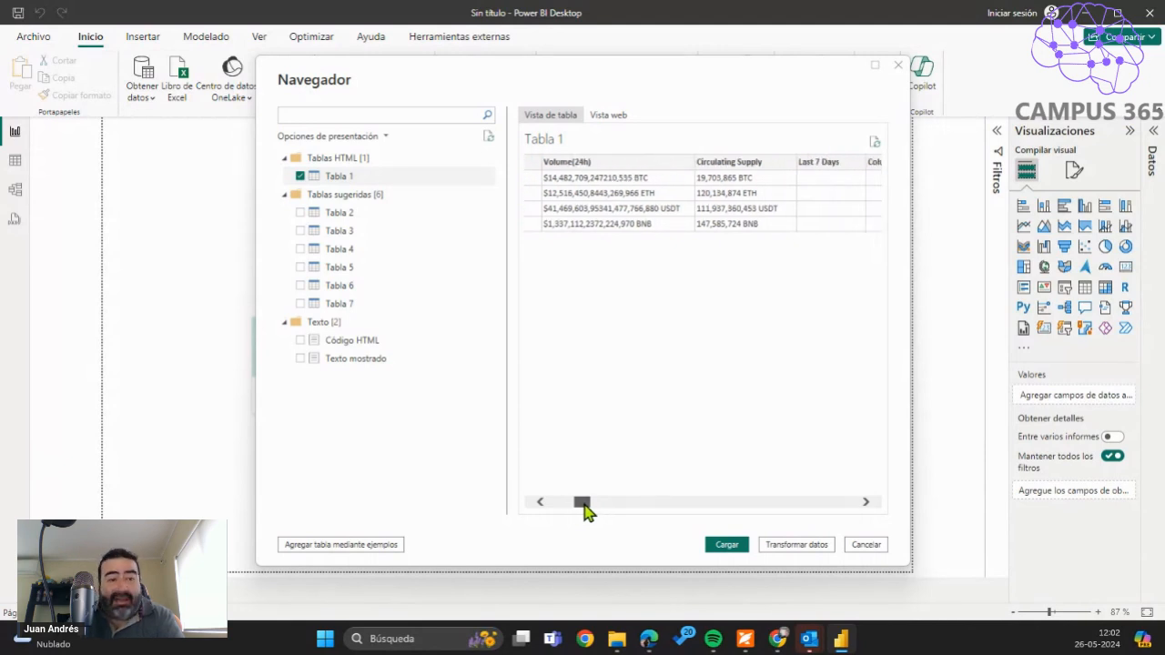
pyautogui.moveTo(583, 504); pyautogui.dragTo(461, 517)
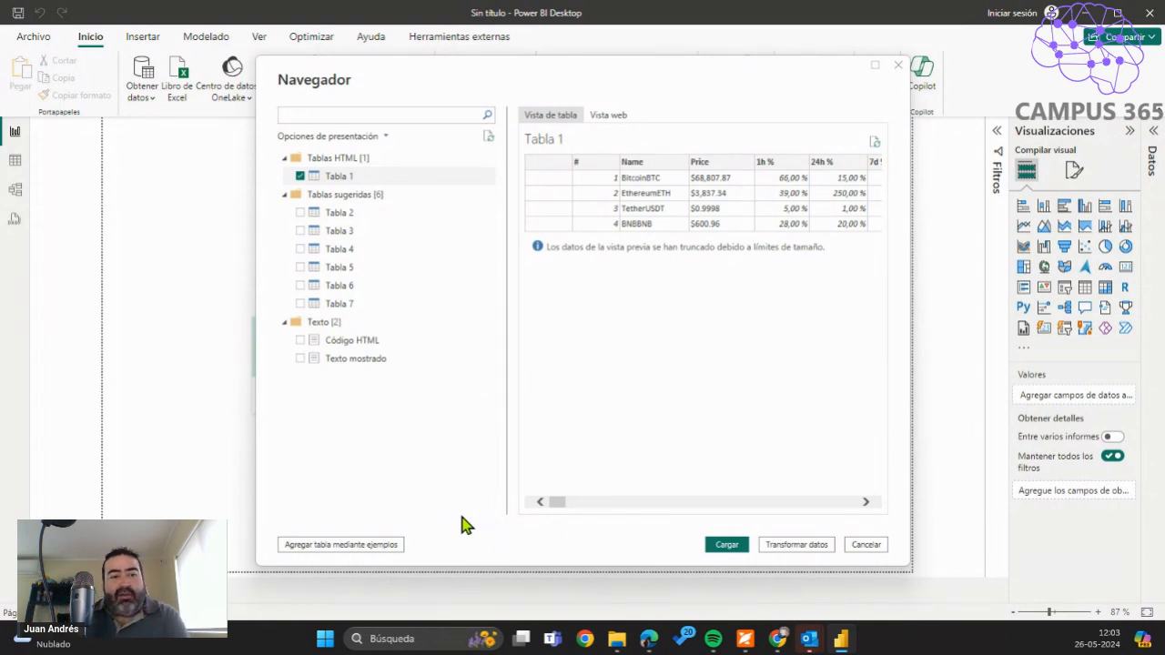
pyautogui.click(300, 176)
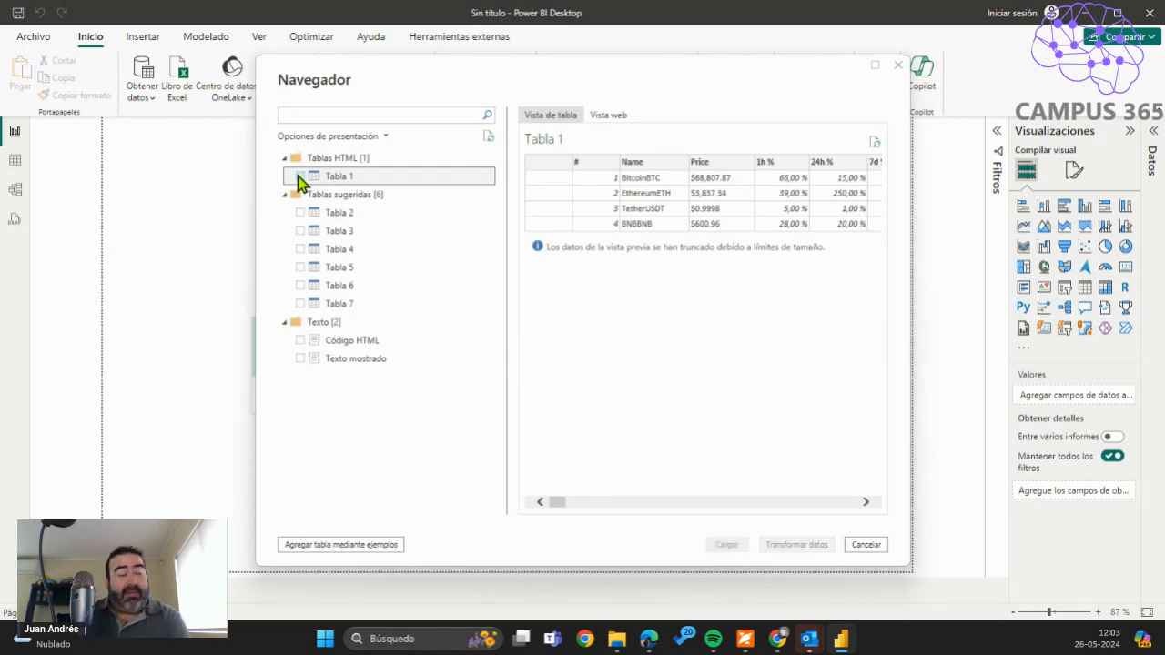
# Preview the suggested tables Tabla 2 and Tabla 3, leaving Tabla 2 unselected.
pyautogui.click(300, 213)
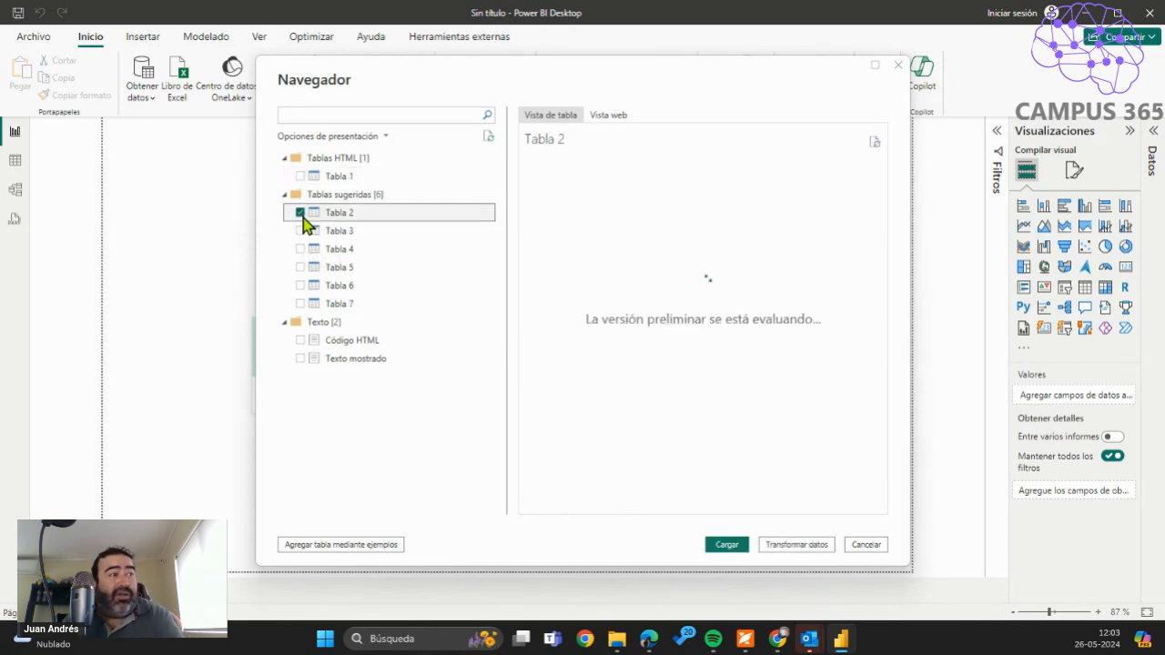
pyautogui.moveTo(662, 506); pyautogui.dragTo(606, 531)
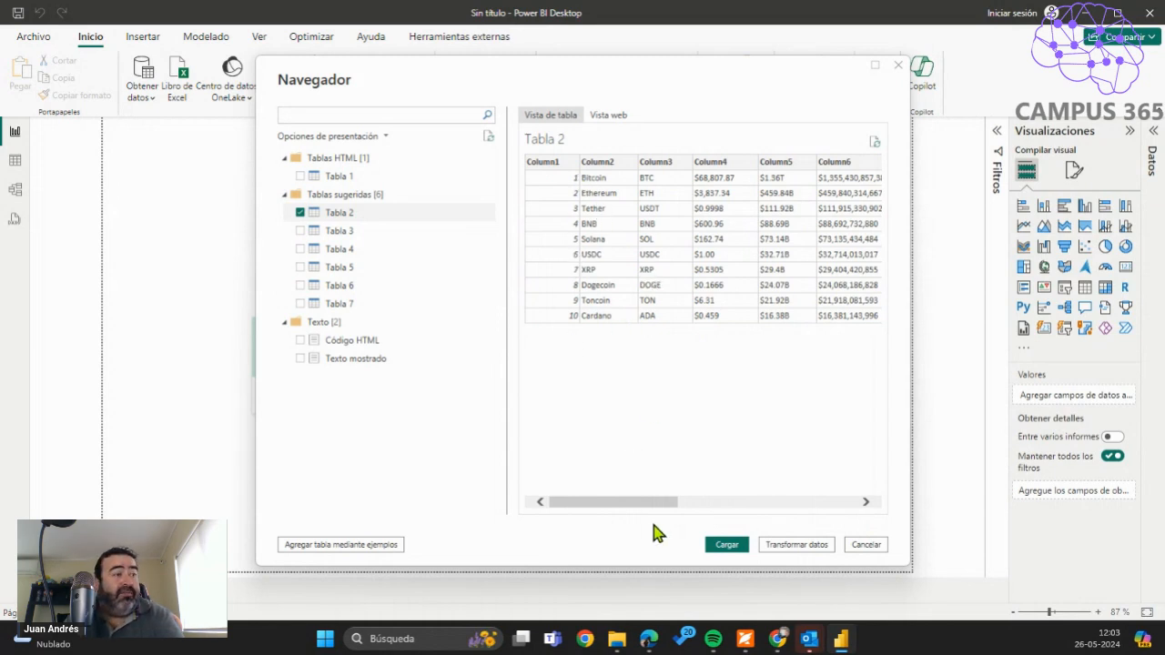
pyautogui.moveTo(647, 503); pyautogui.dragTo(579, 517)
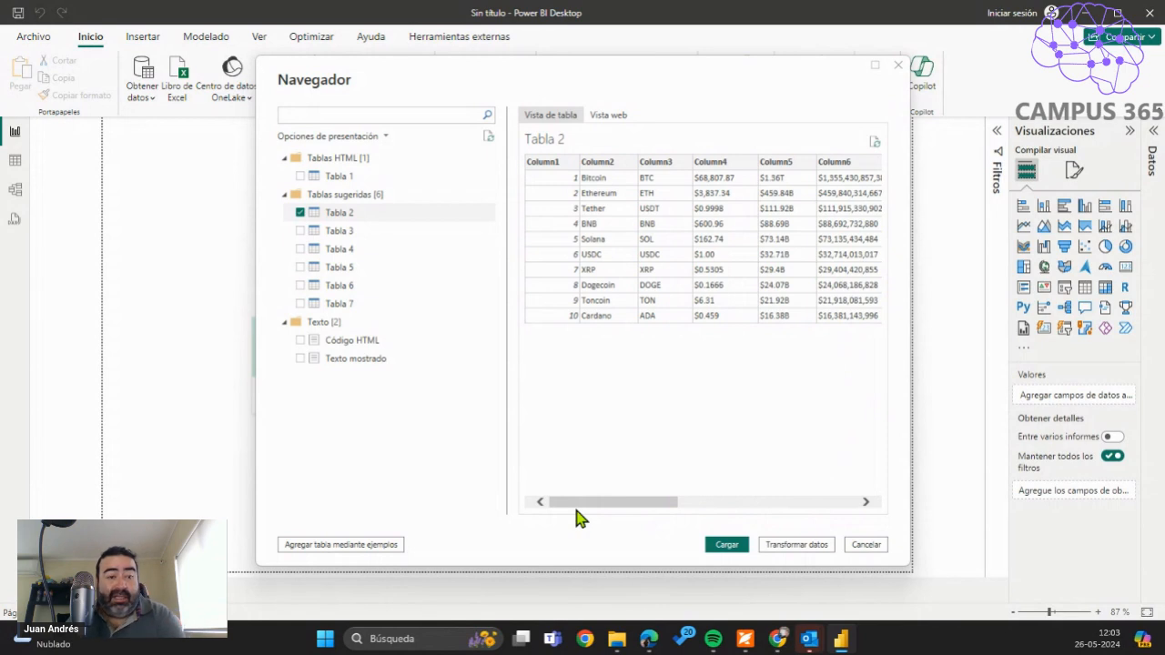
pyautogui.click(297, 215)
pyautogui.click(296, 233)
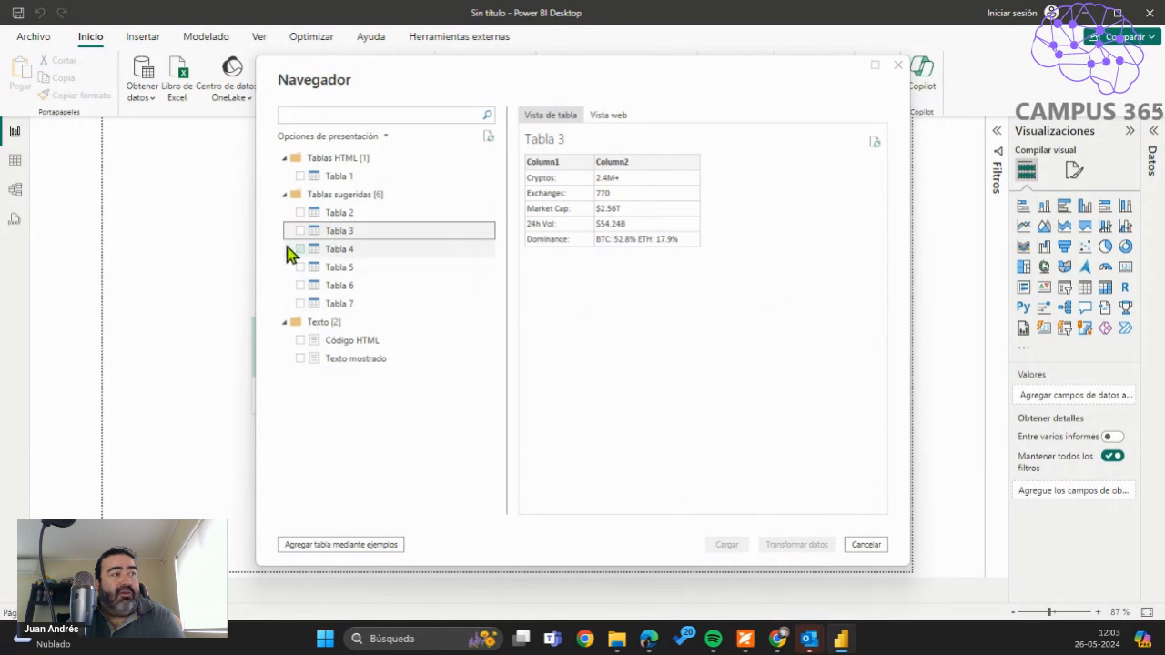
# Preview the suggested tables Tabla 4, Tabla 5 and Tabla 6, leaving each of them unselected.
pyautogui.click(300, 250)
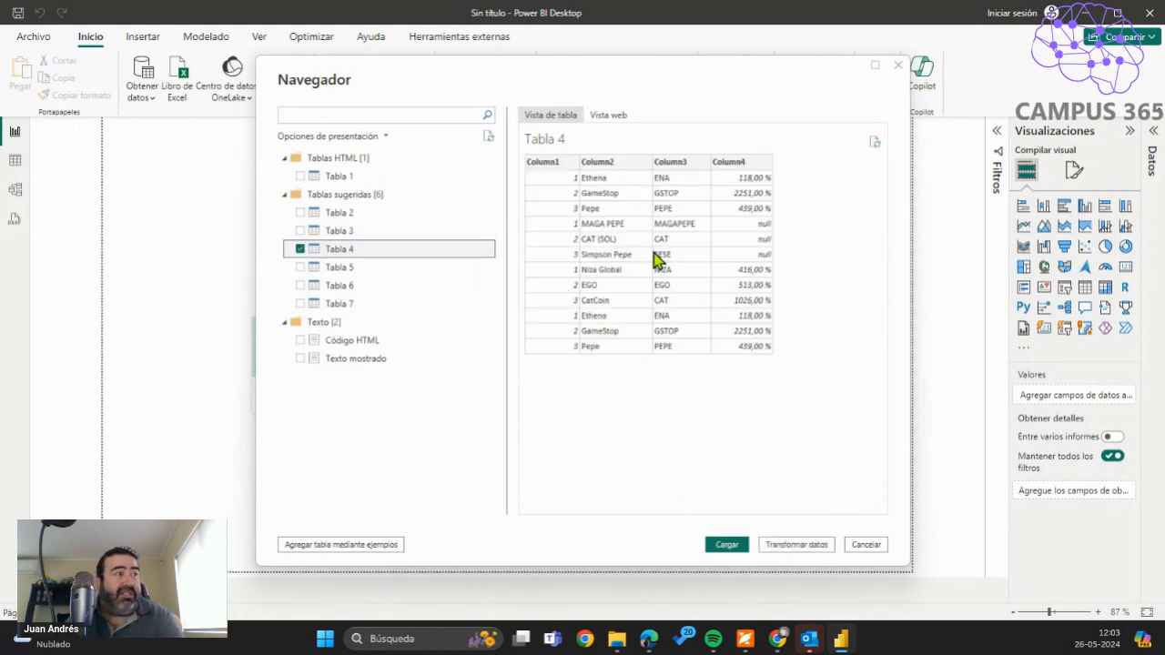
pyautogui.click(300, 249)
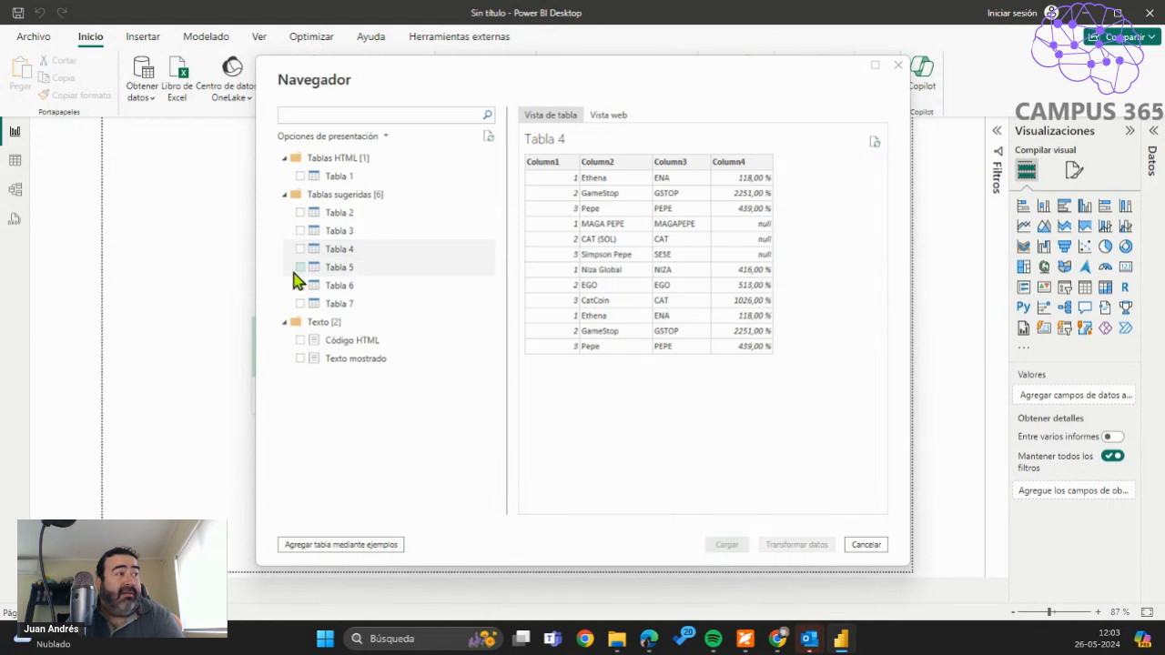
pyautogui.click(301, 268)
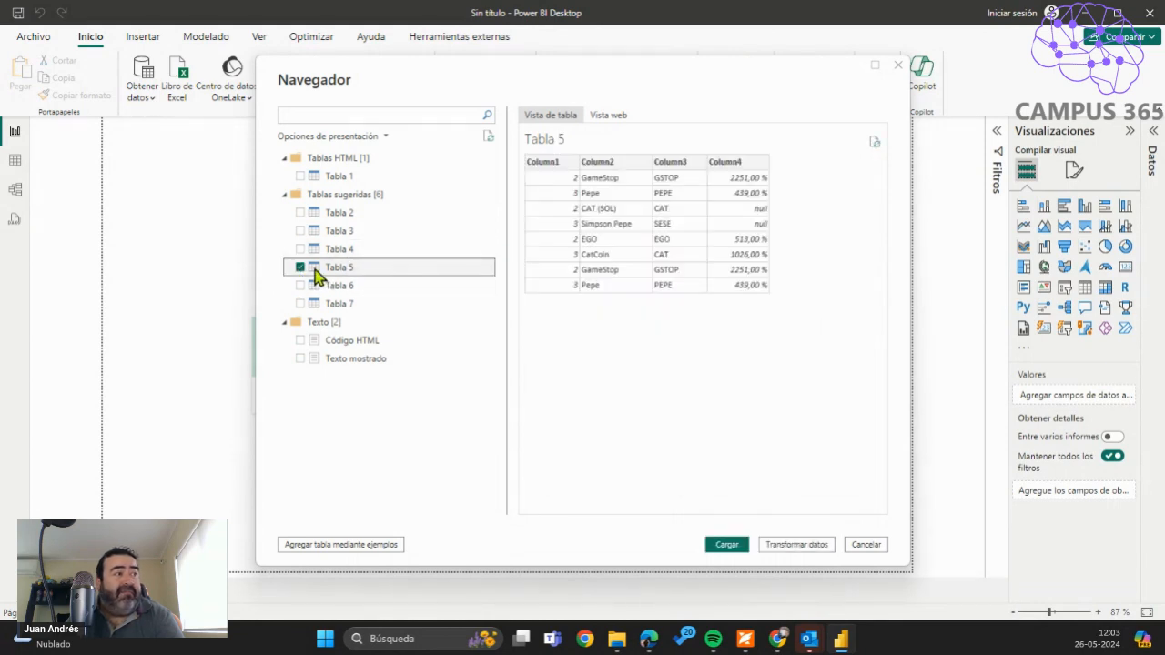
pyautogui.click(300, 268)
pyautogui.click(300, 286)
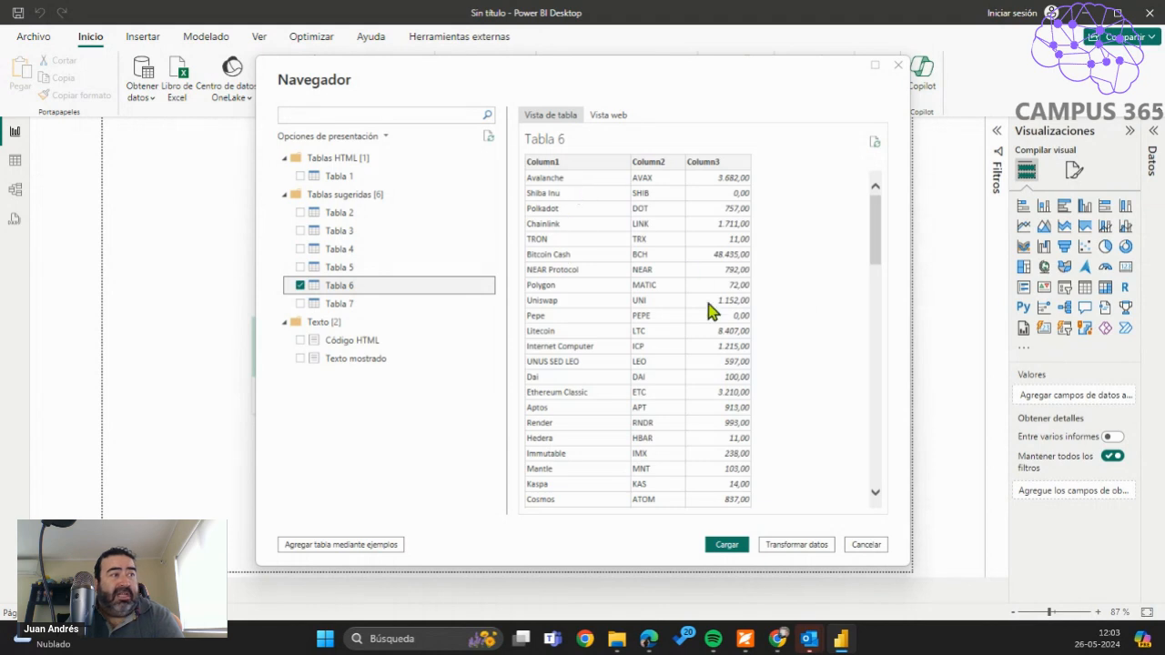
pyautogui.click(300, 286)
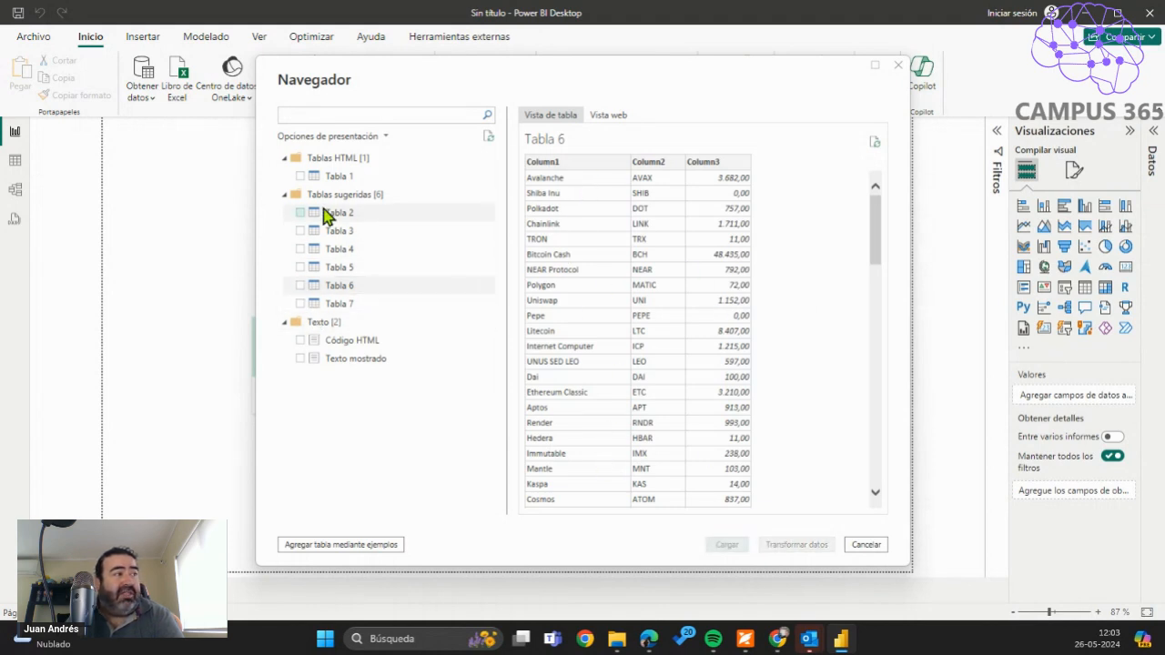
# Select the suggested table Tabla 2 and open it in the Power Query Editor to transform its data.
pyautogui.click(301, 213)
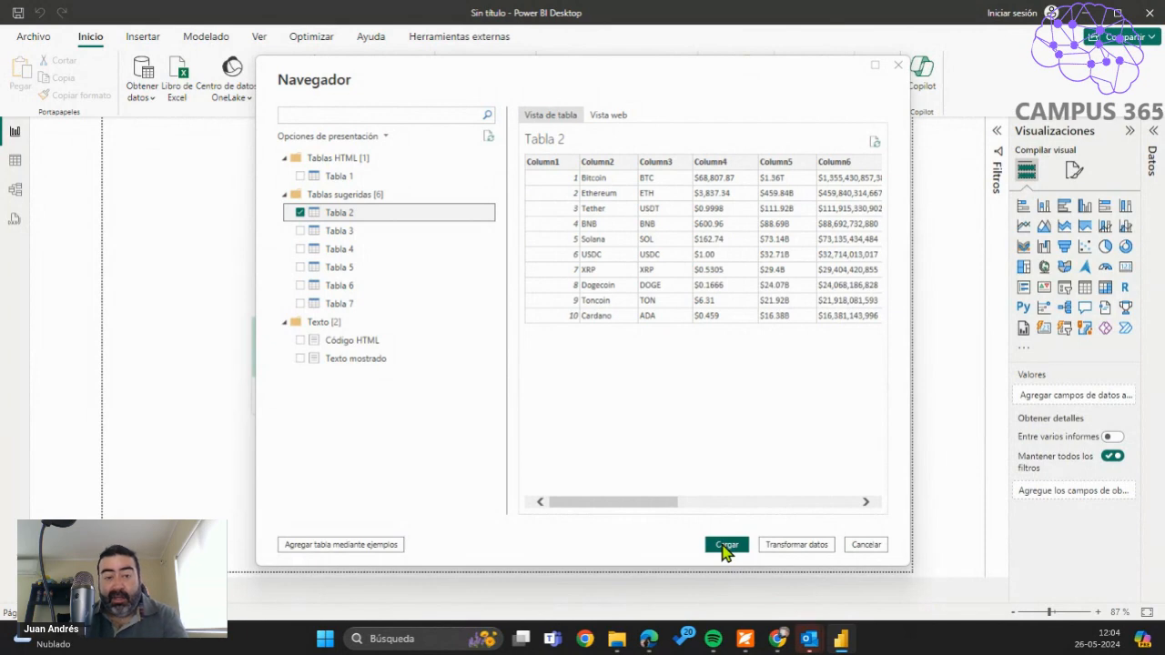
pyautogui.click(784, 552)
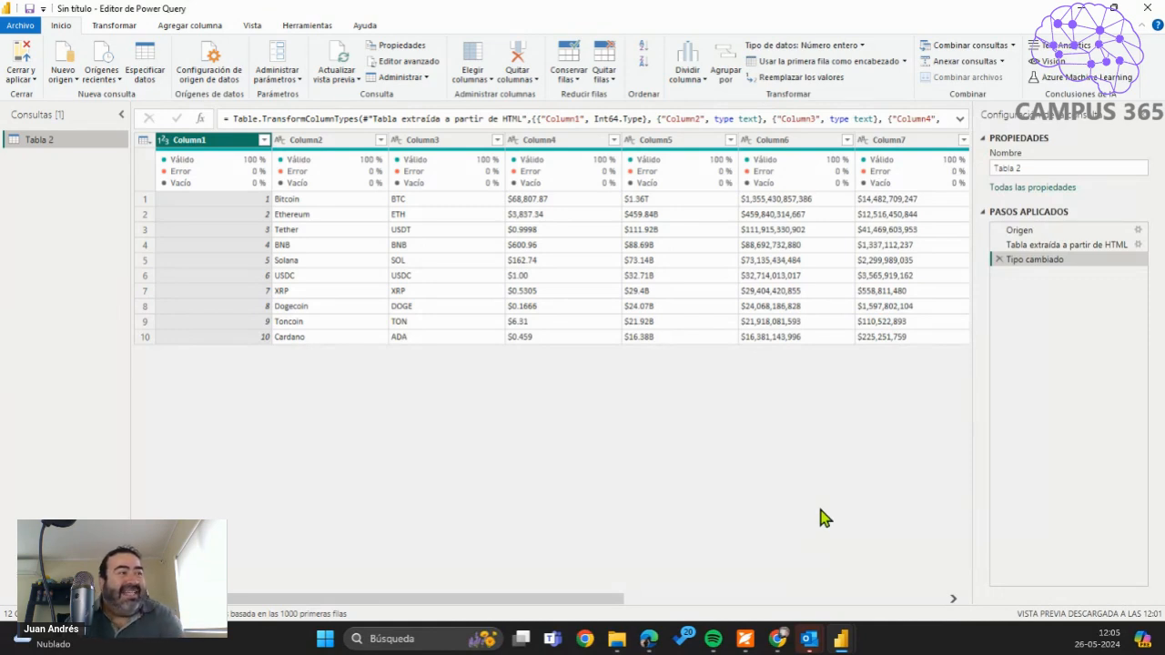
pyautogui.moveTo(225, 159)
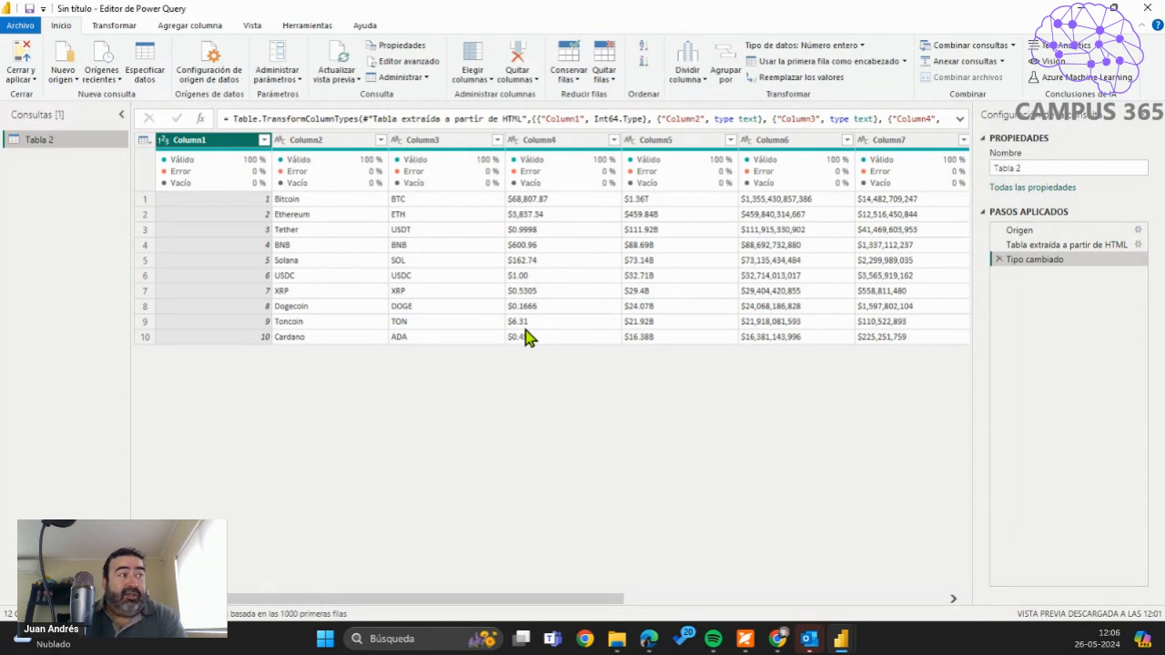
# Try to change Column4 to the decimal number type (Número decimal), replacing its existing type conversion.
pyautogui.rightClick(564, 149)
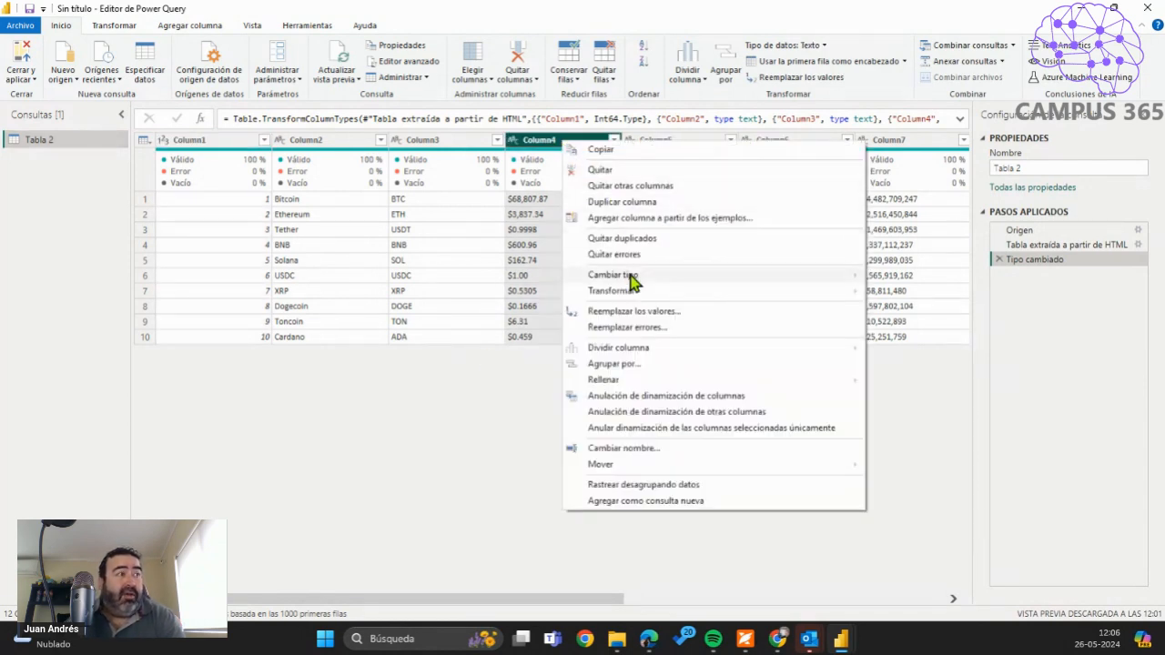
pyautogui.moveTo(628, 280)
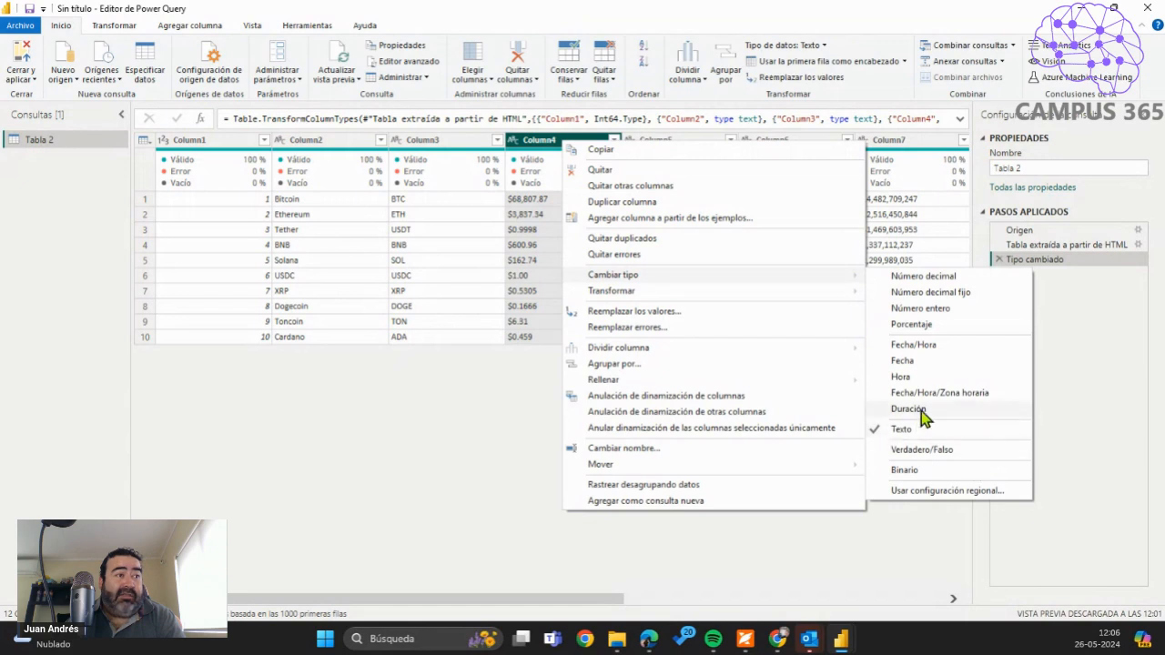
pyautogui.click(927, 277)
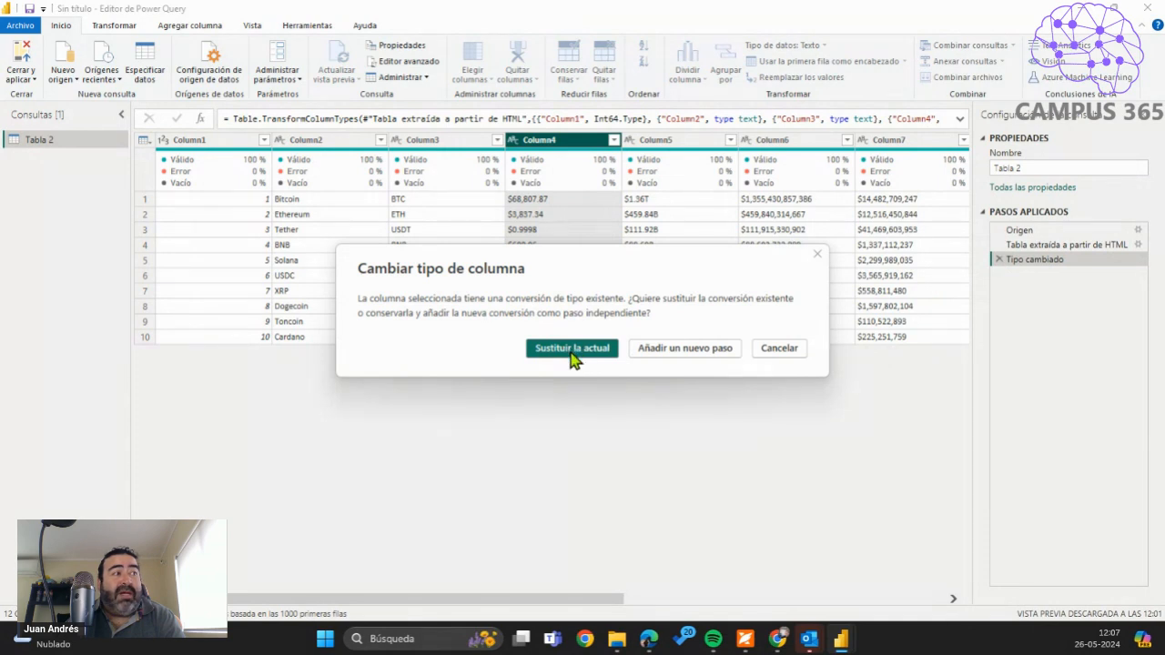
pyautogui.click(572, 352)
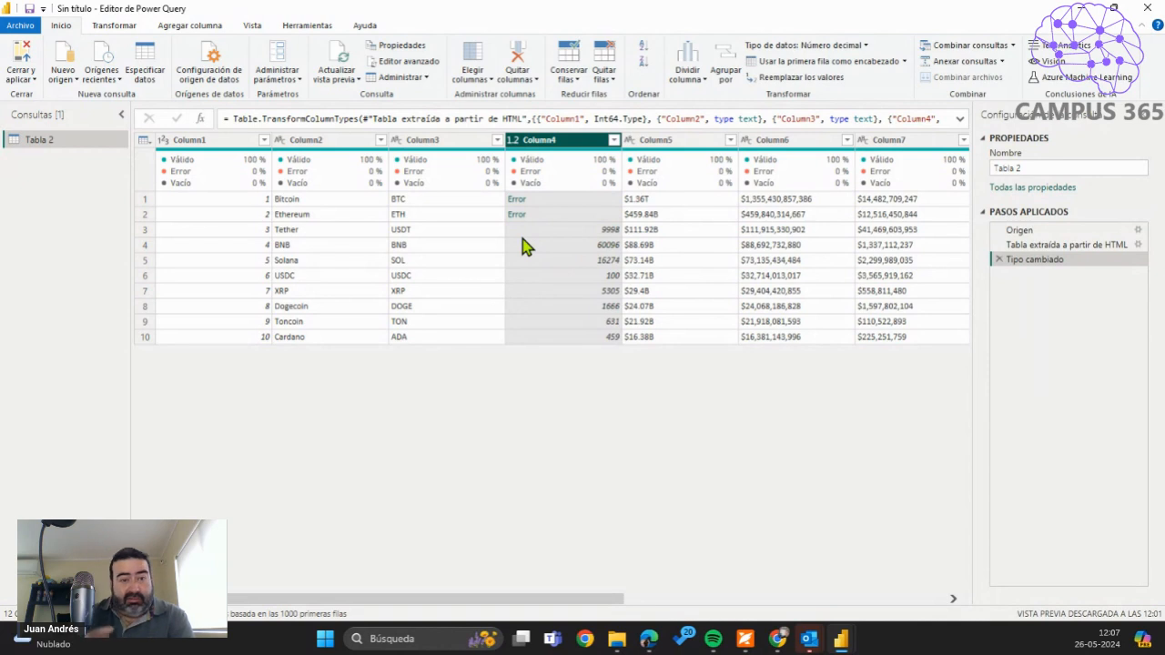
# Remove the applied step Tipo cambiado and reduce Column4 to the text after the delimiter "$".
pyautogui.click(998, 261)
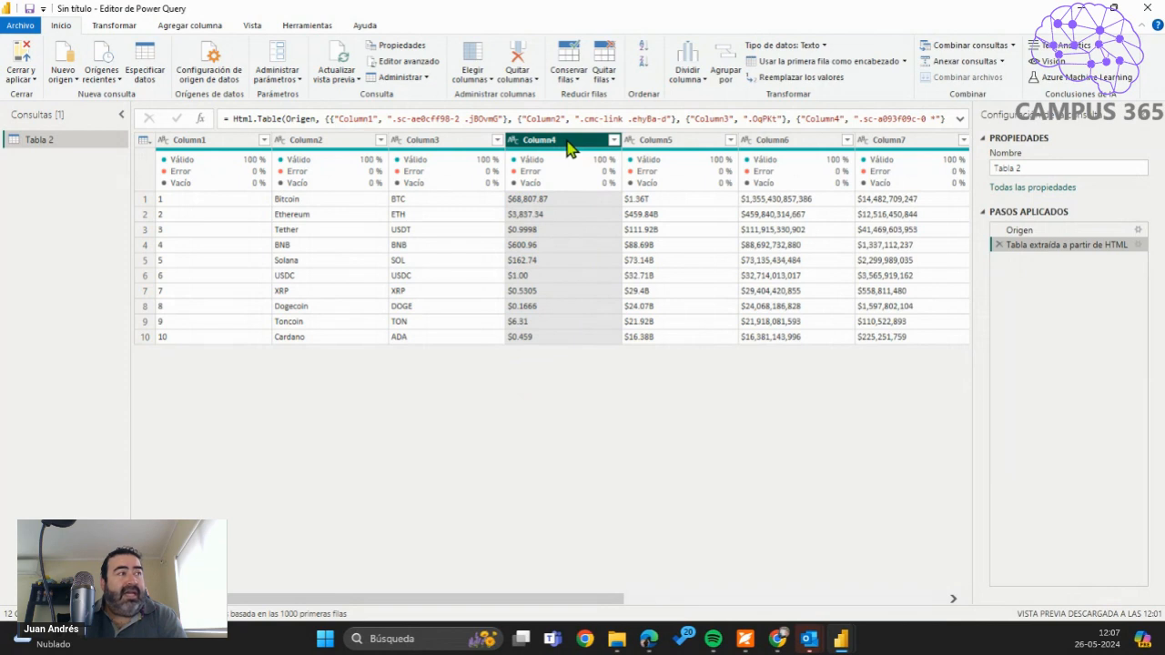
pyautogui.moveTo(857, 157)
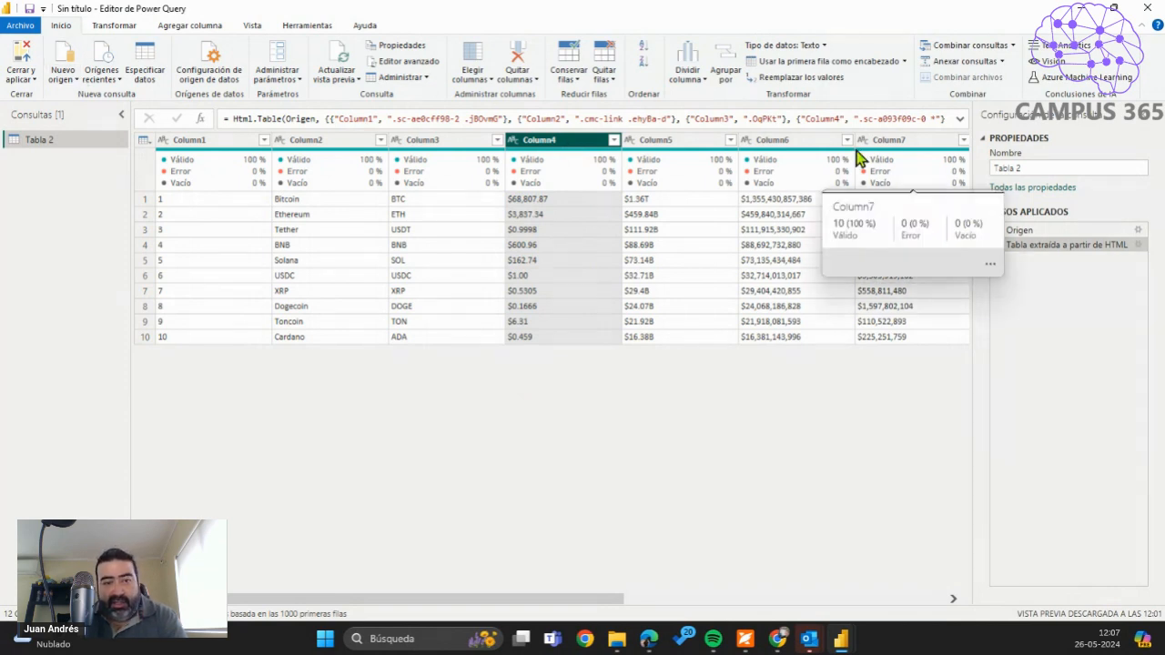
pyautogui.click(111, 26)
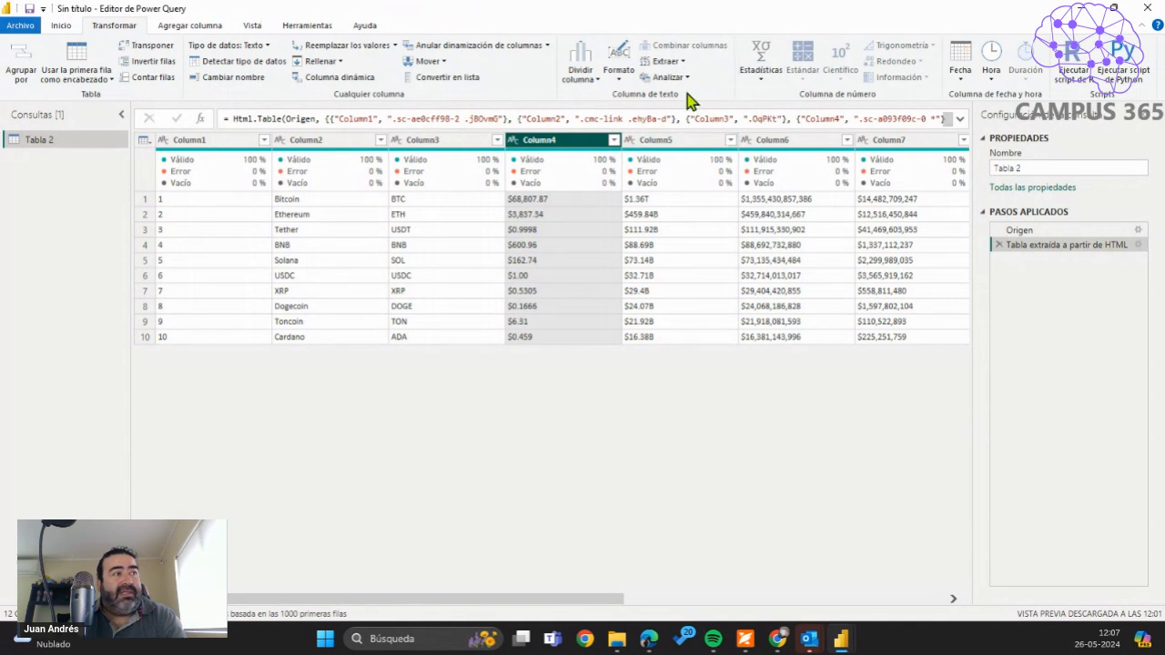
pyautogui.click(679, 64)
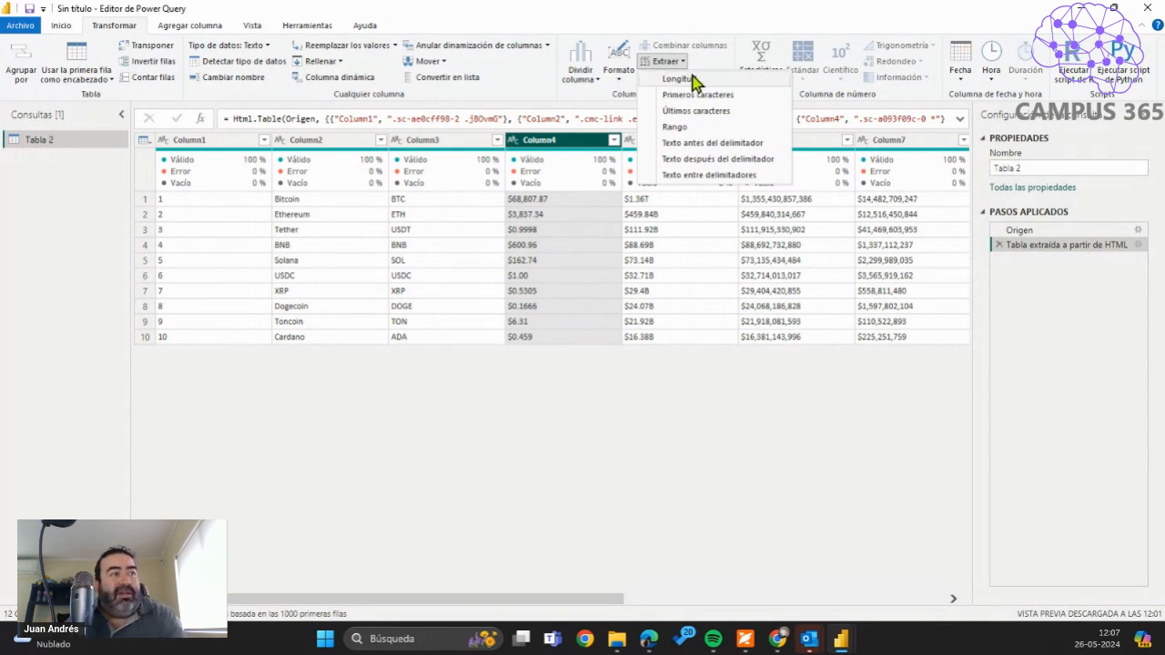
pyautogui.click(719, 159)
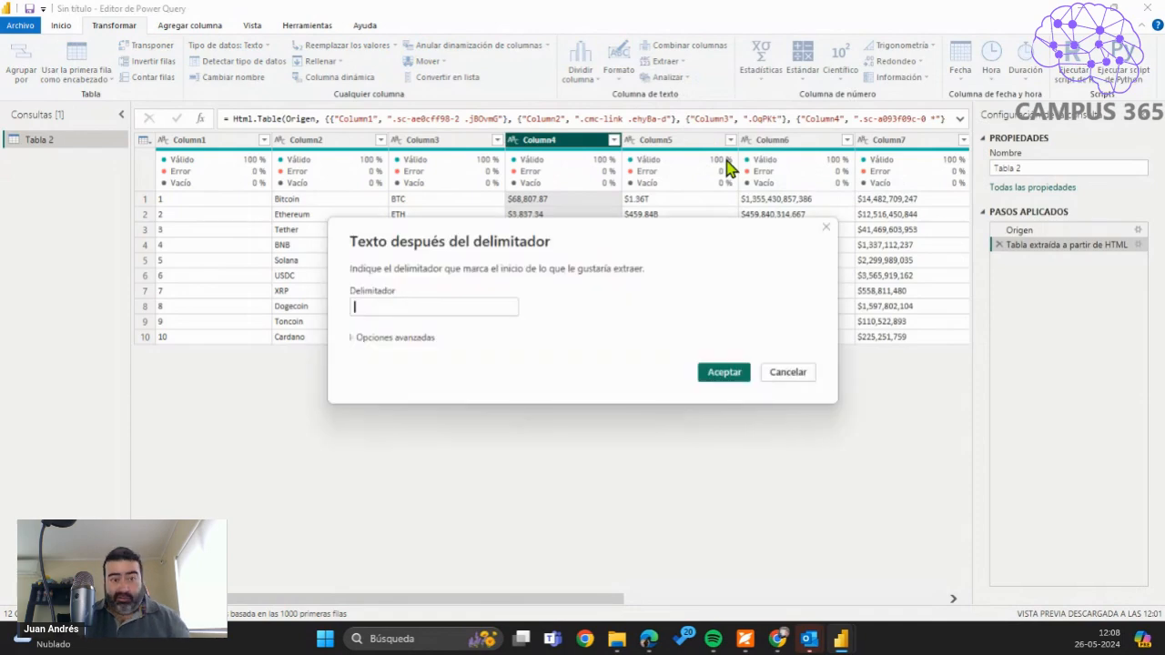
pyautogui.write('$')
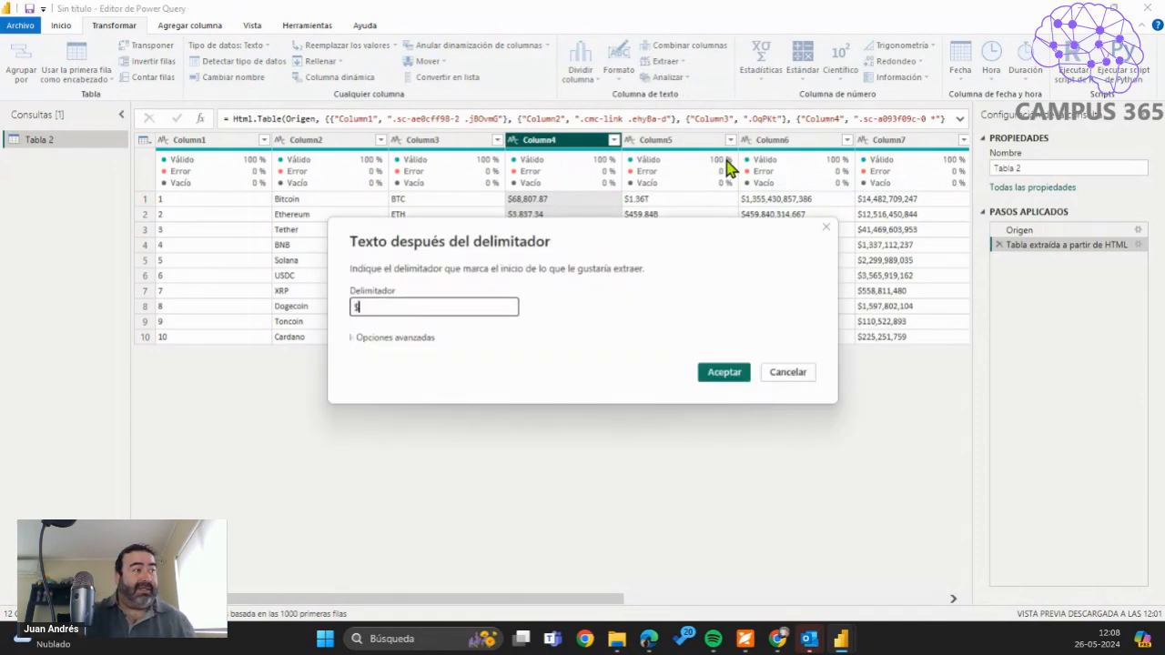
pyautogui.click(724, 372)
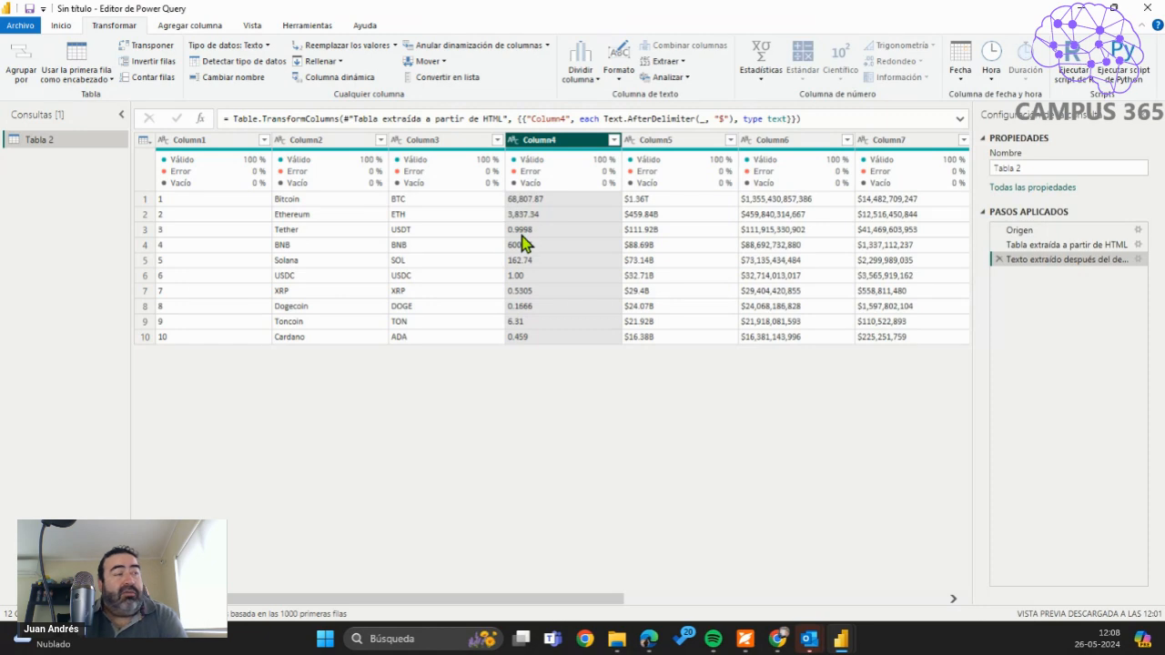
# Replace the commas in Column4 with nothing to strip the thousands separators.
pyautogui.rightClick(541, 149)
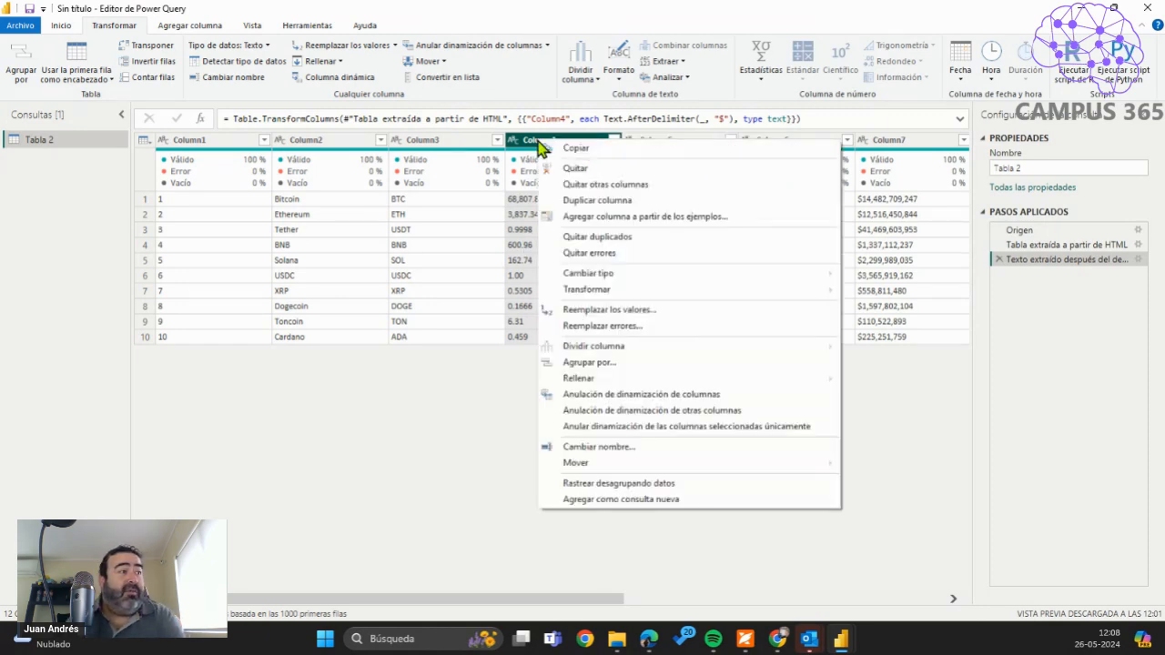
pyautogui.click(599, 311)
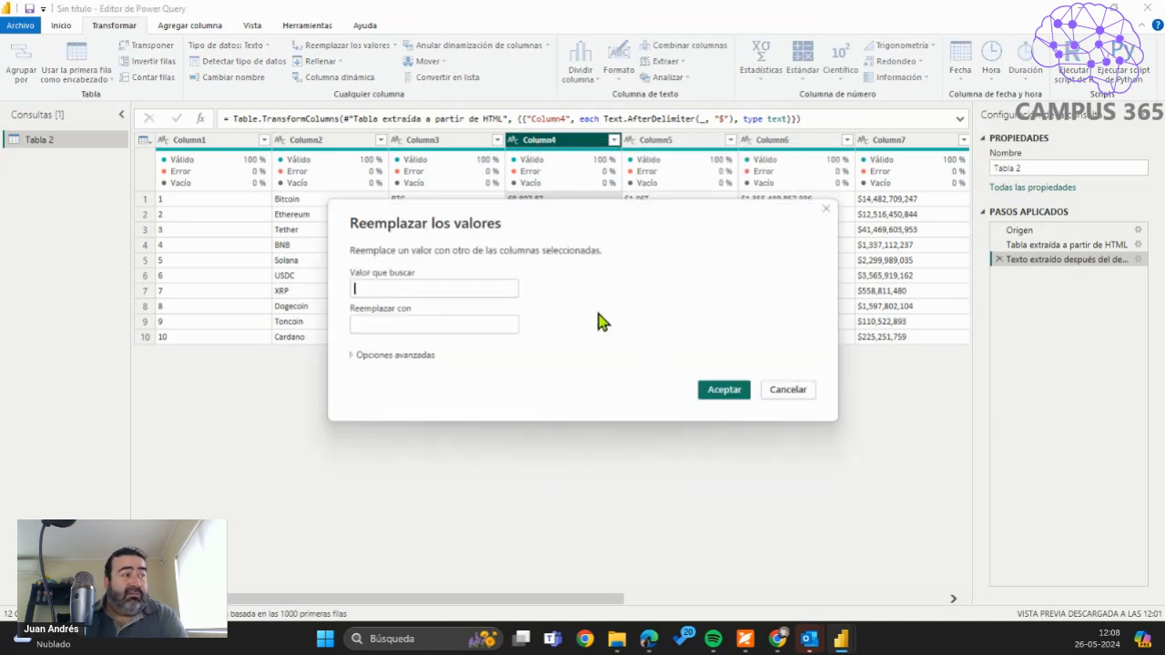
pyautogui.write('.')
pyautogui.click(492, 324)
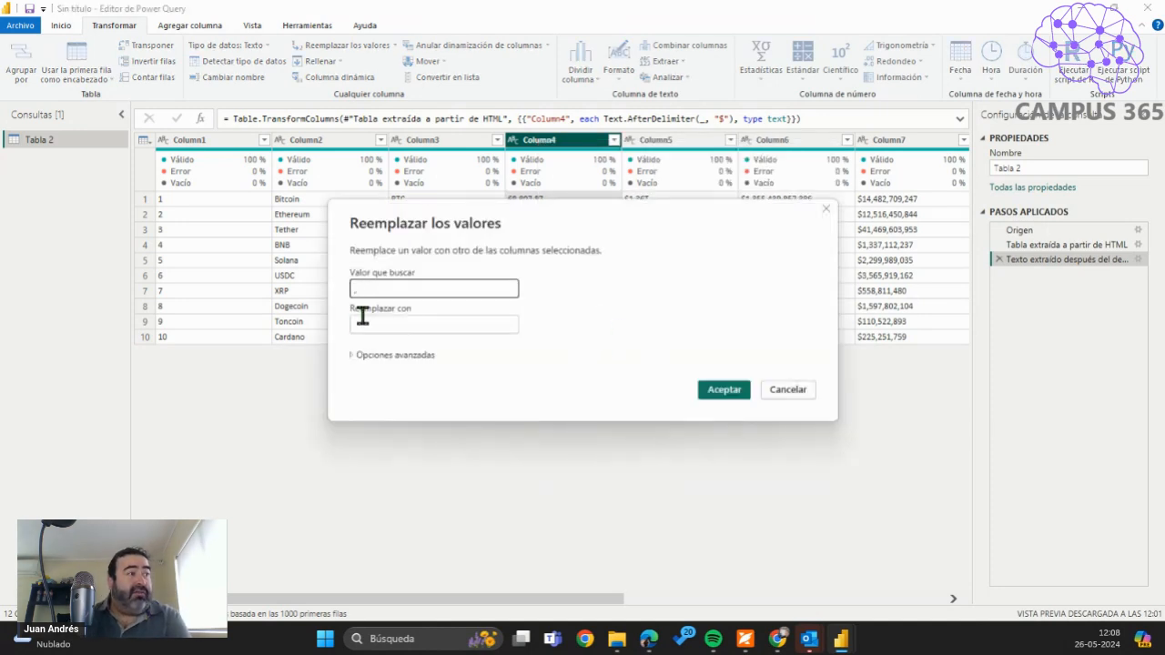
pyautogui.click(725, 391)
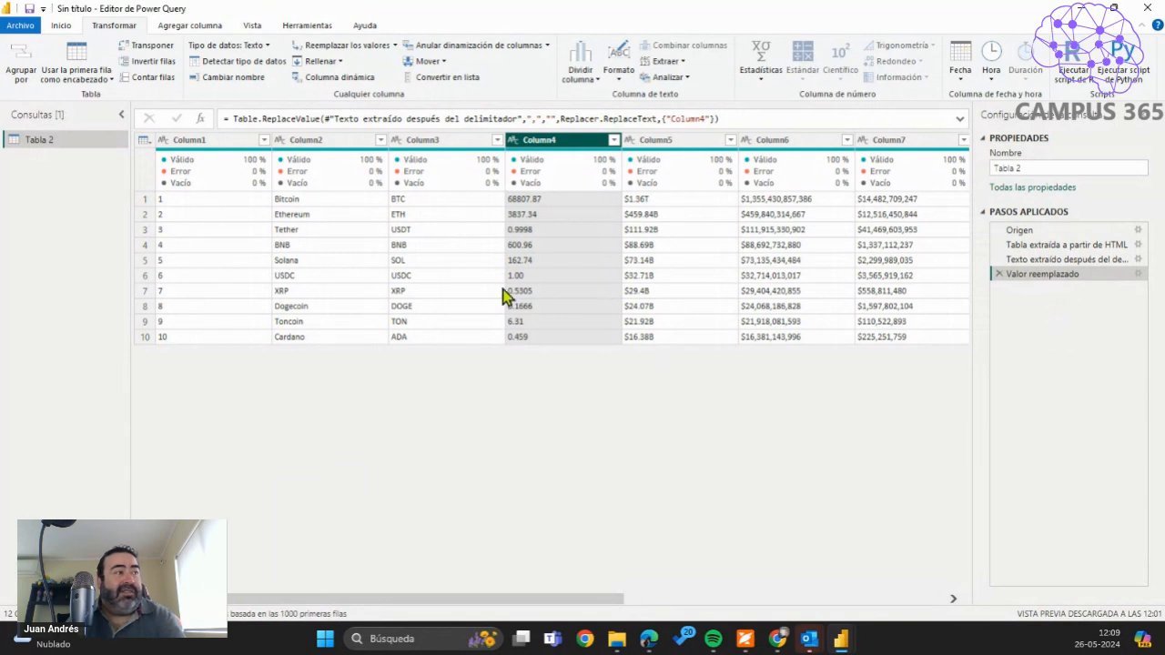
# Replace the points in Column4 with commas as the decimal separator.
pyautogui.rightClick(552, 151)
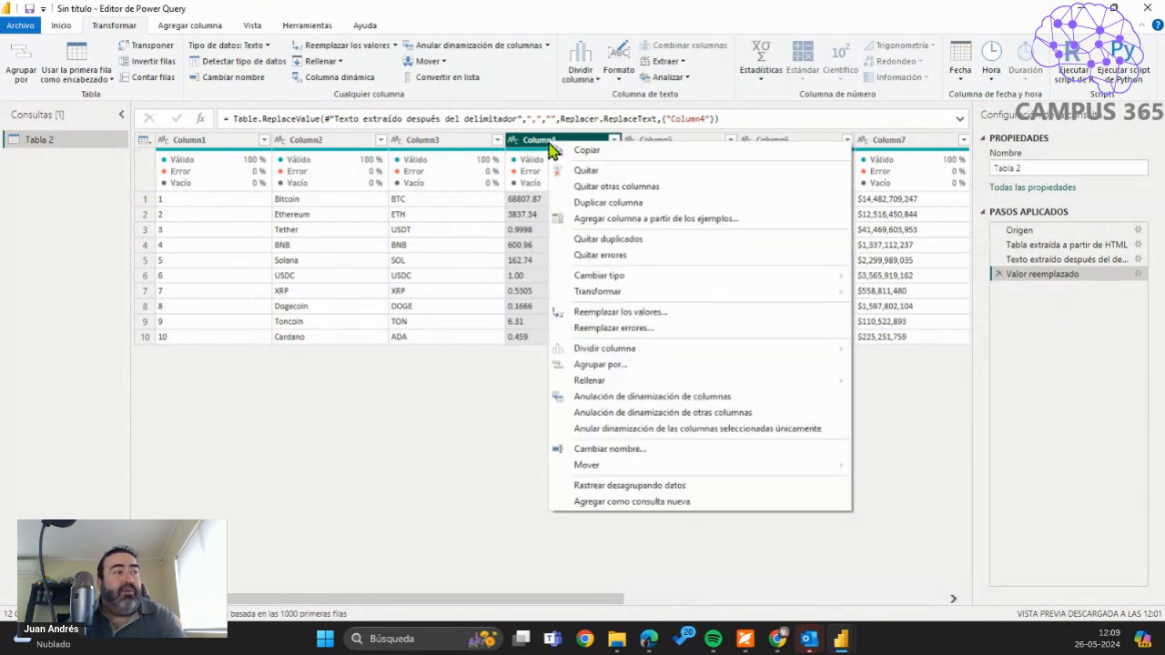
pyautogui.click(620, 312)
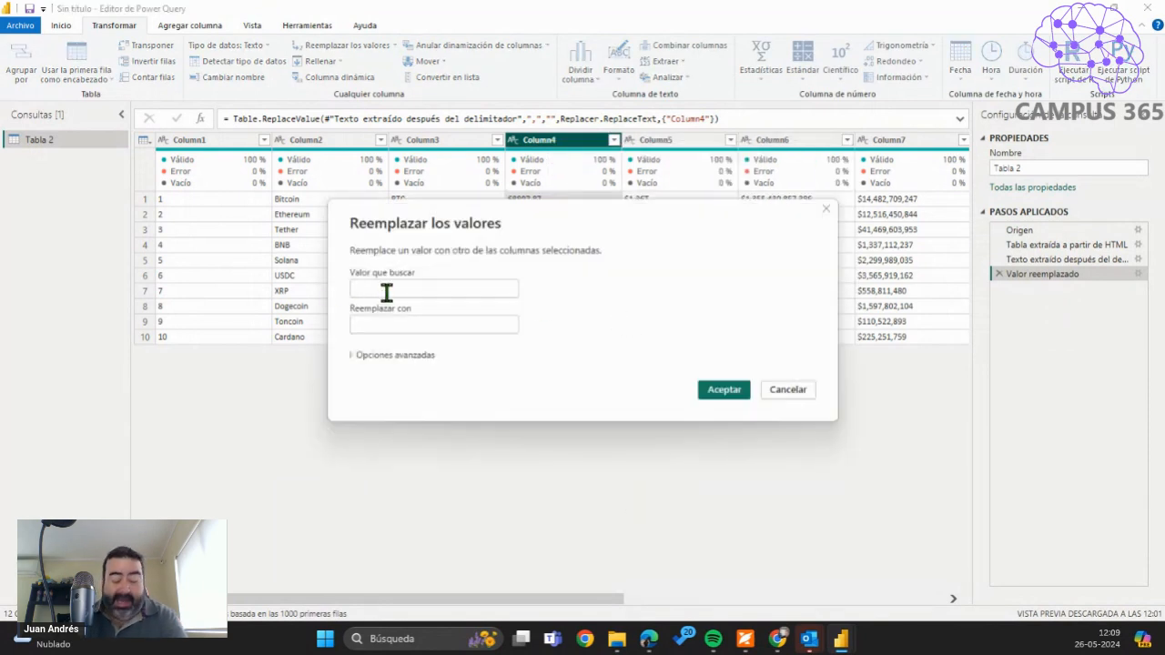
pyautogui.write('.')
pyautogui.click(438, 325)
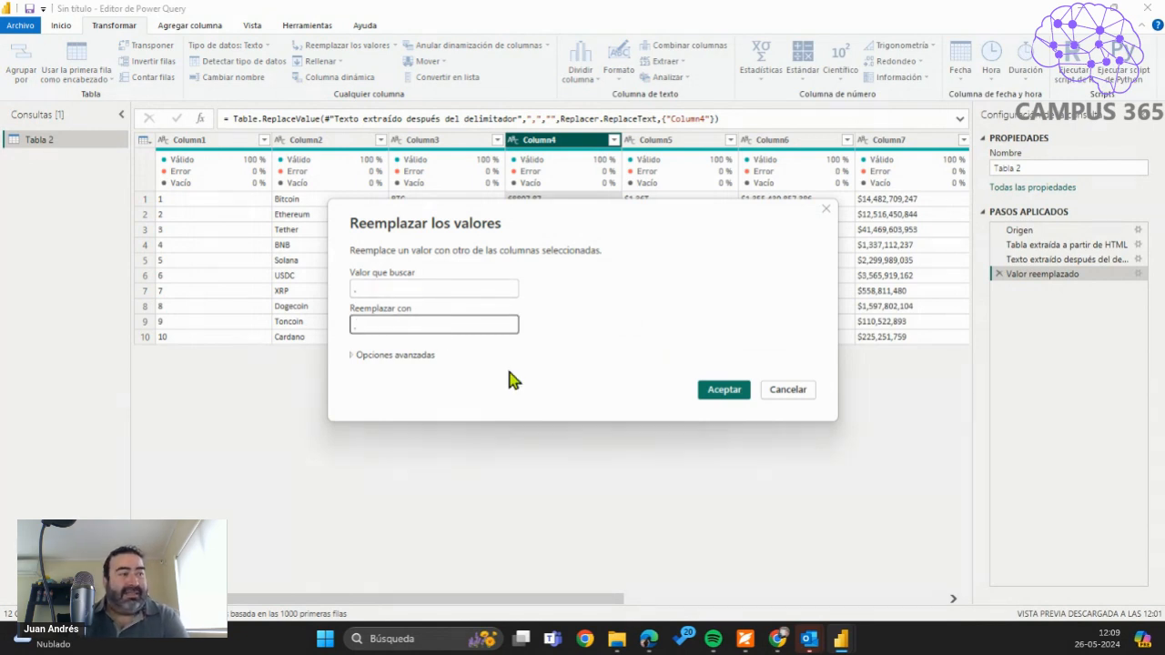
pyautogui.write(',')
pyautogui.click(719, 389)
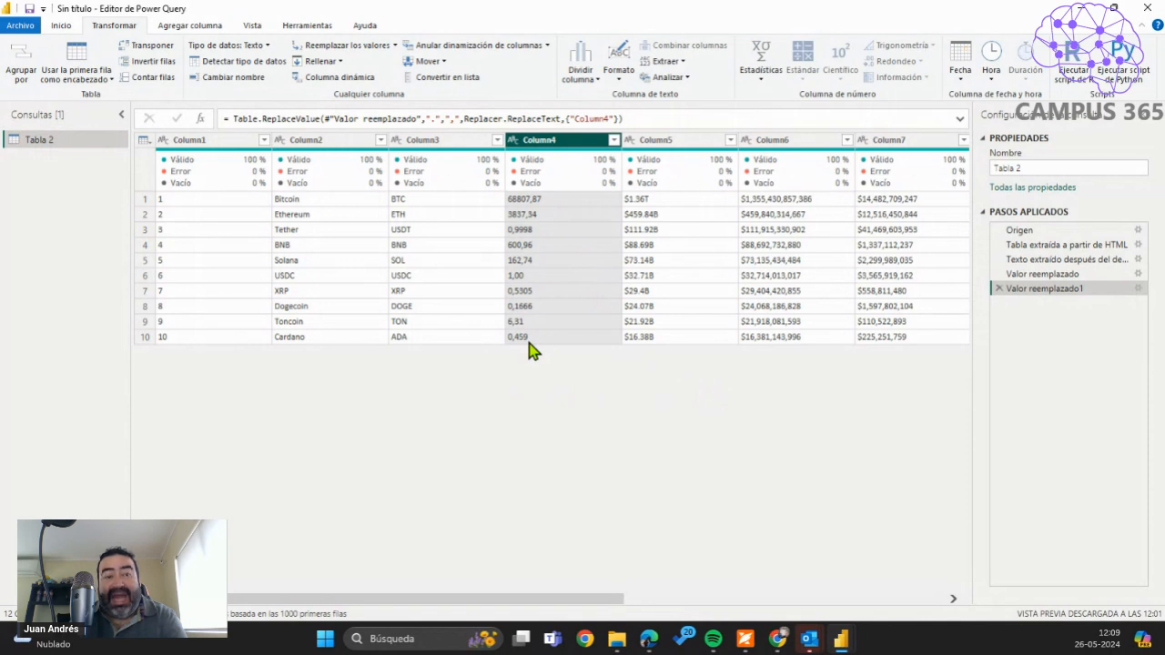
# Change the data type of Column4 from text to decimal number (Número decimal).
pyautogui.moveTo(534, 159)
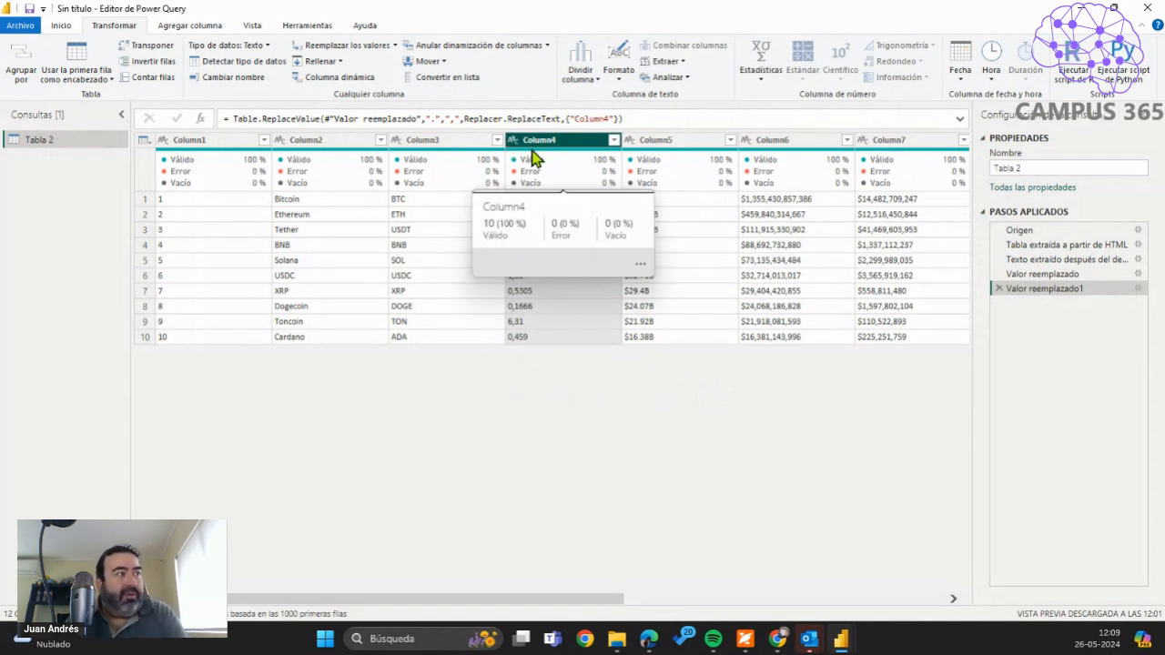
pyautogui.rightClick(538, 143)
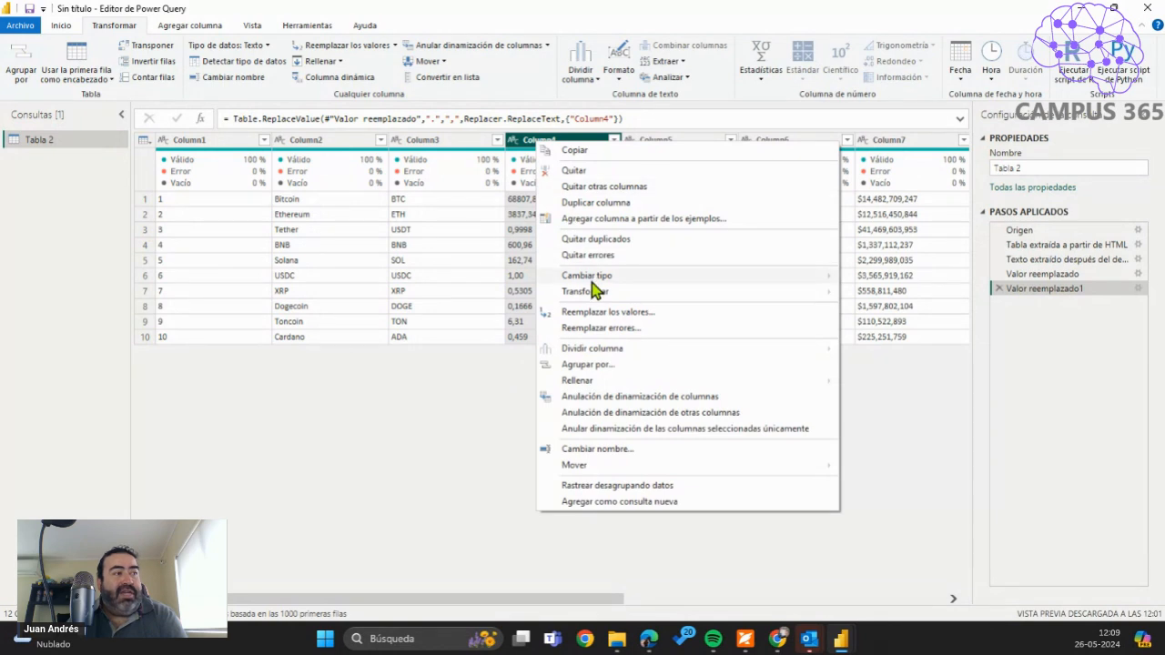
pyautogui.moveTo(591, 278)
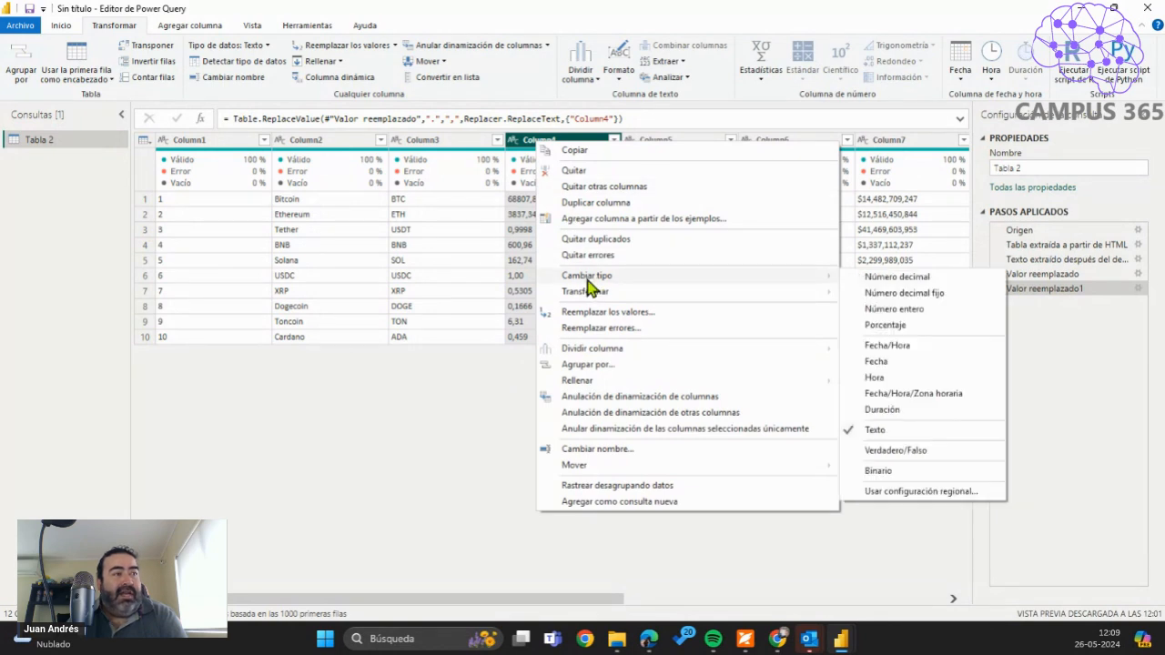
pyautogui.click(909, 279)
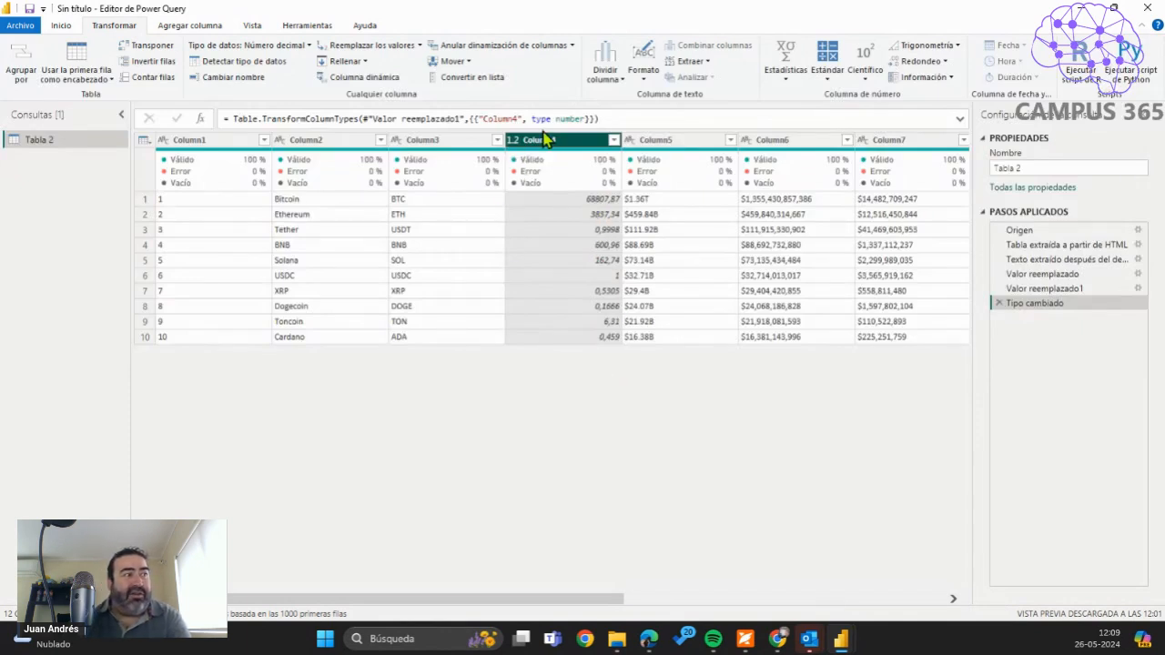
pyautogui.moveTo(525, 159)
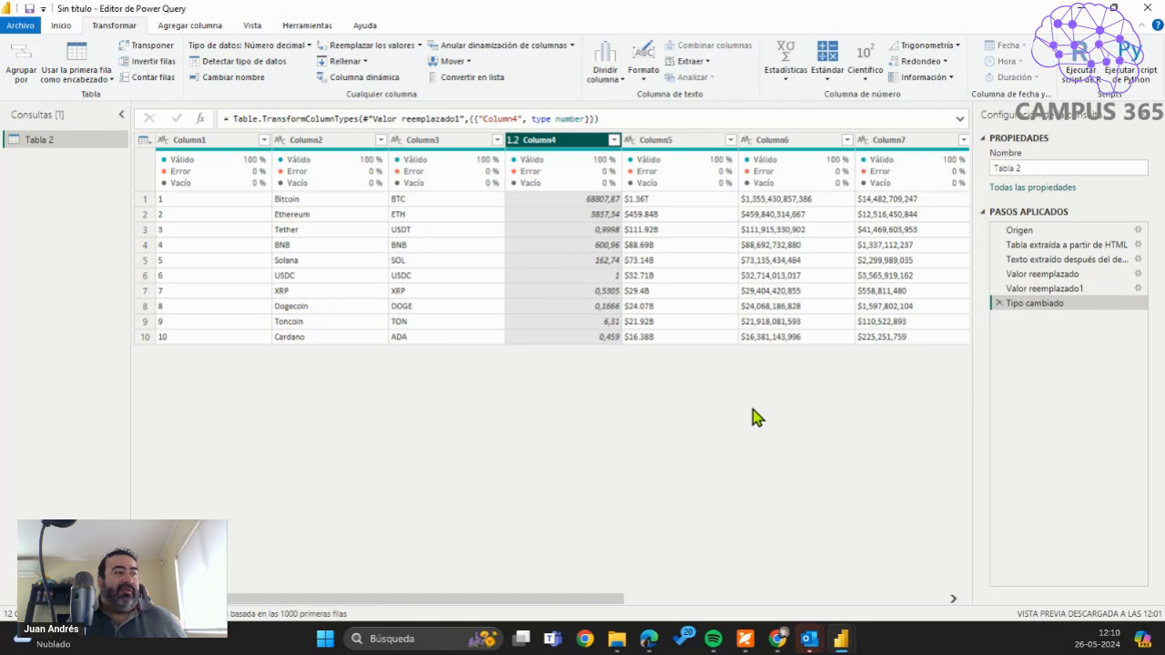
# Open the Advanced Editor to examine the M code behind the Tabla 2 query.
pyautogui.click(63, 27)
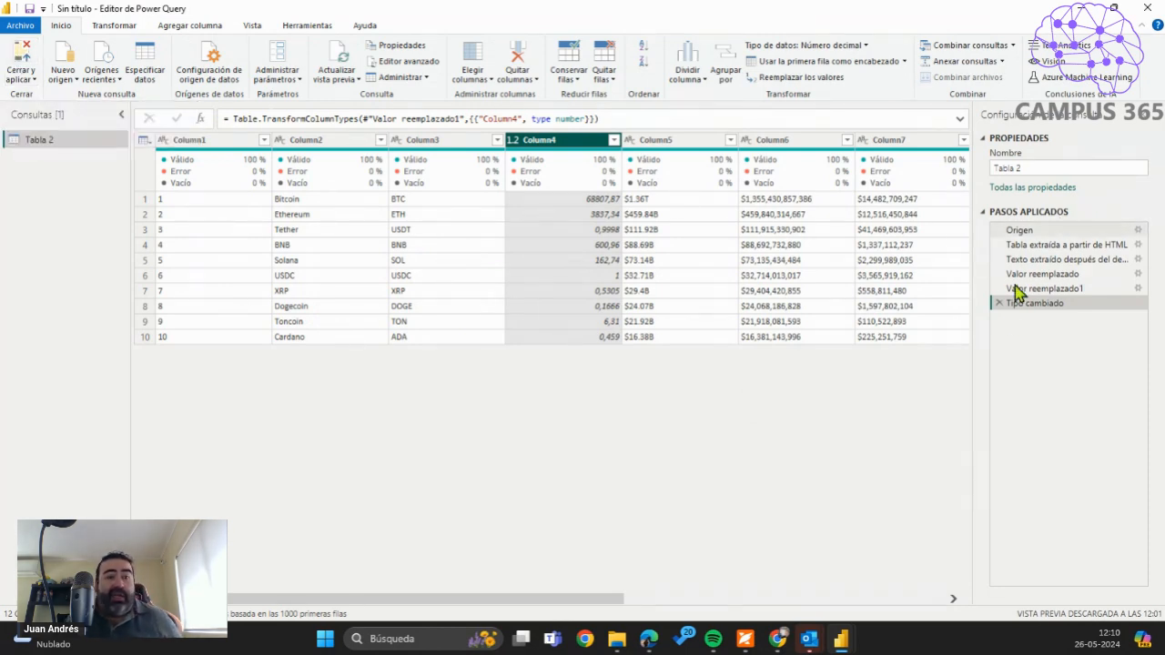
pyautogui.click(254, 29)
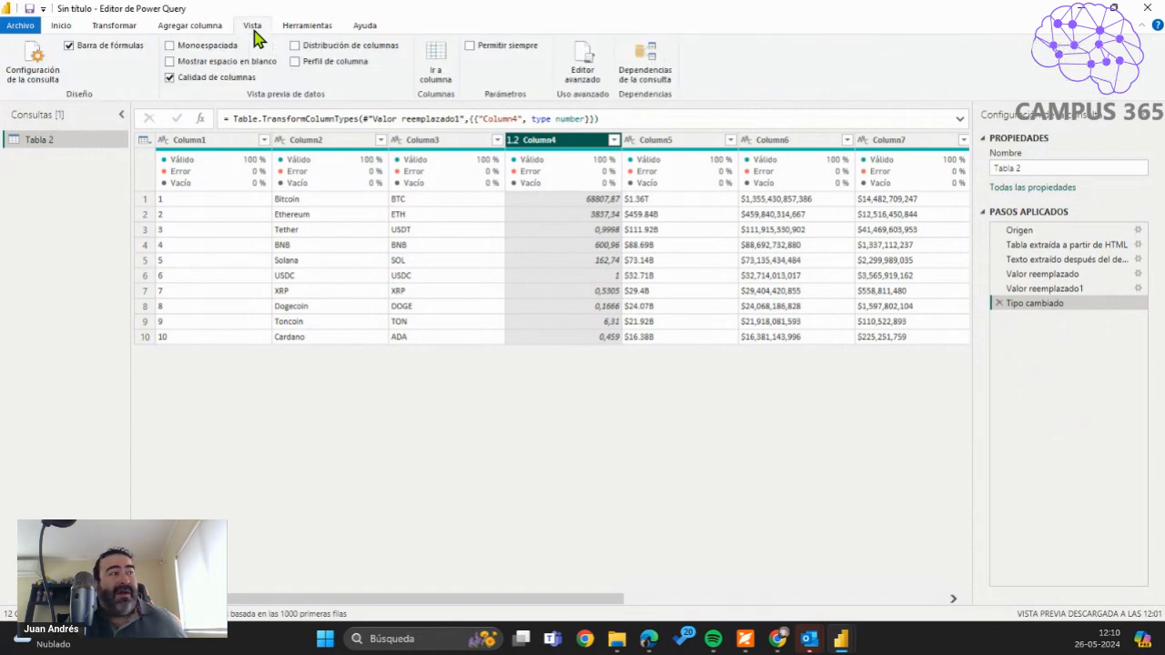
pyautogui.click(583, 71)
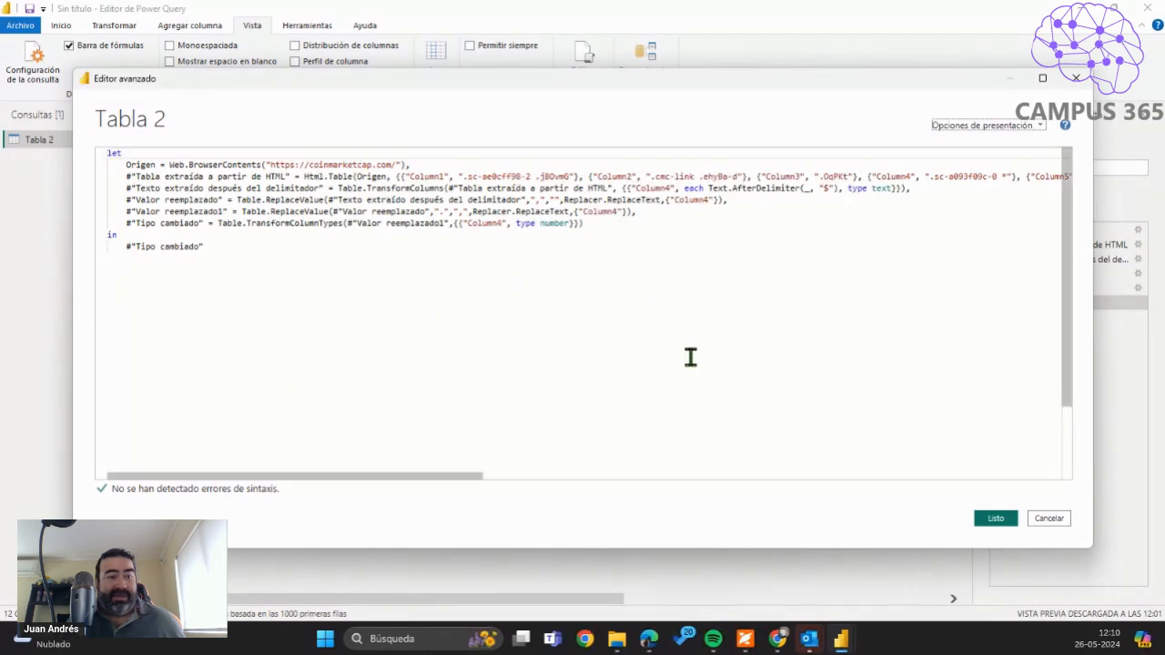
# Leave the query's M code unchanged and apply the Power Query transformations, returning to the report.
pyautogui.moveTo(416, 301); pyautogui.dragTo(108, 154)
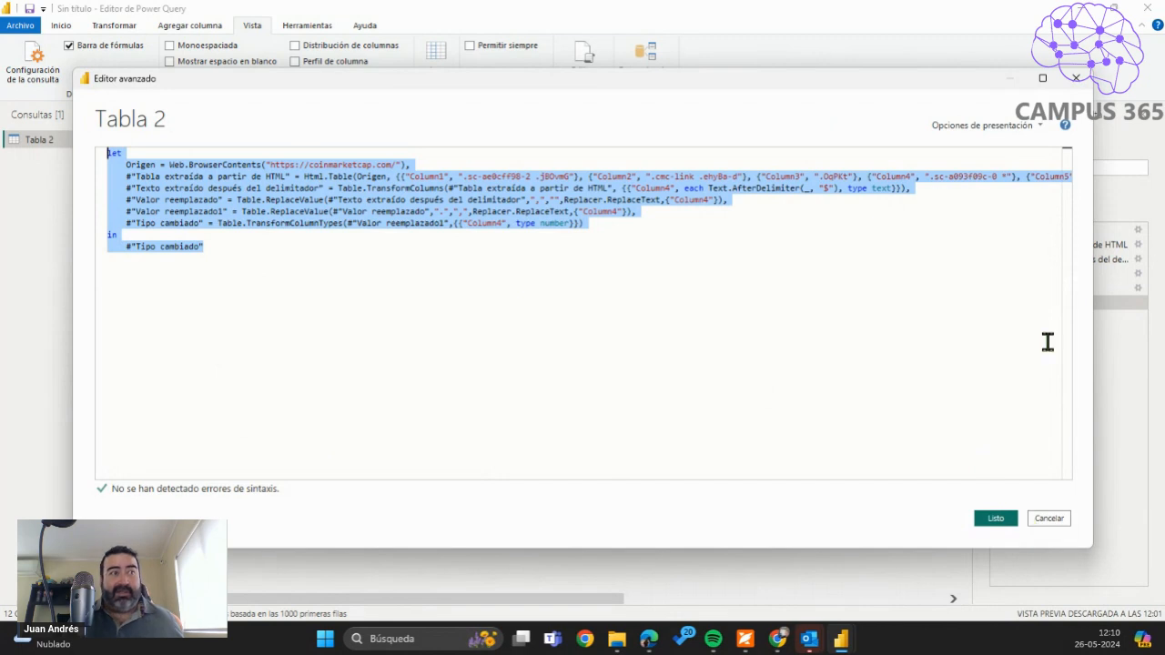
pyautogui.click(1077, 79)
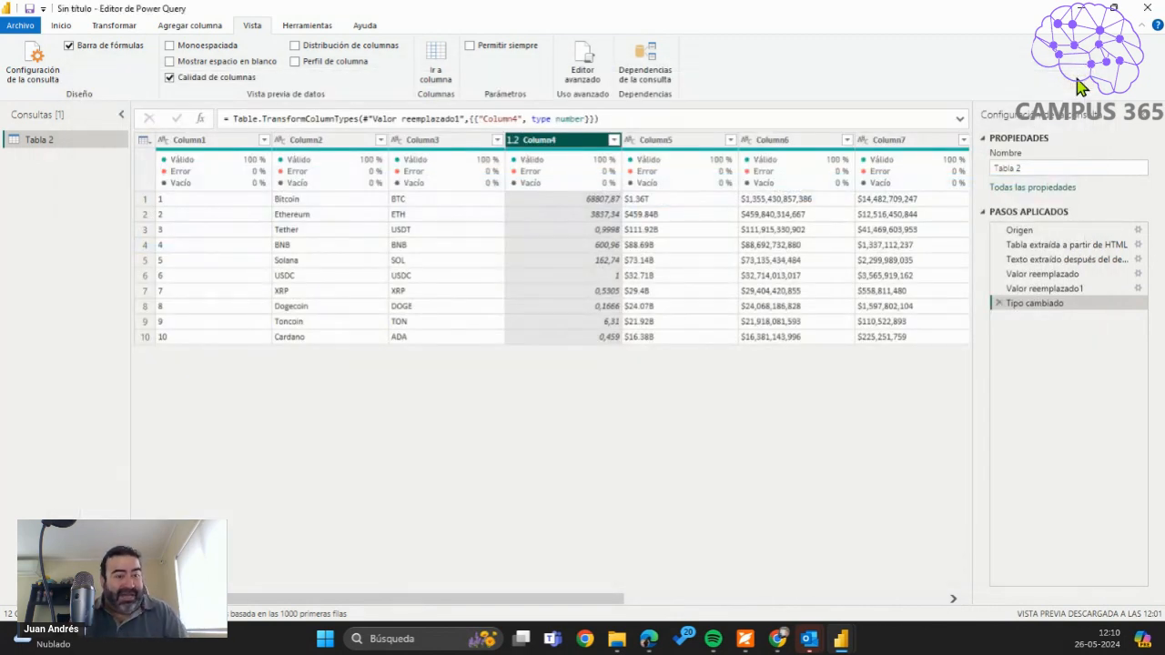
pyautogui.click(69, 26)
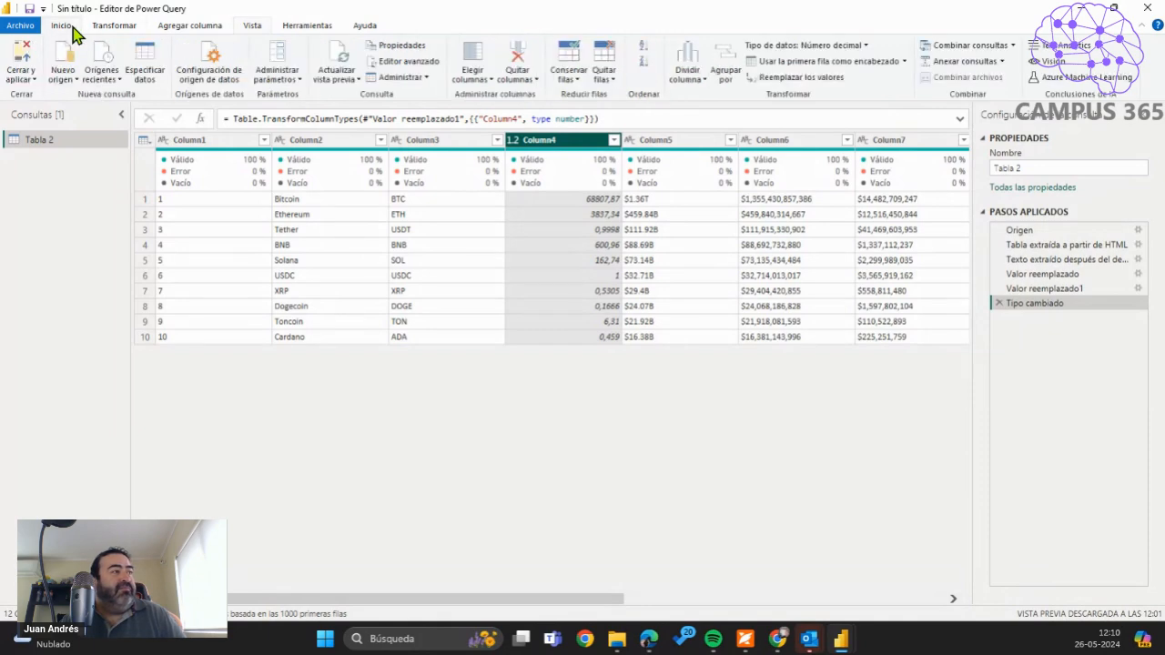
pyautogui.click(20, 60)
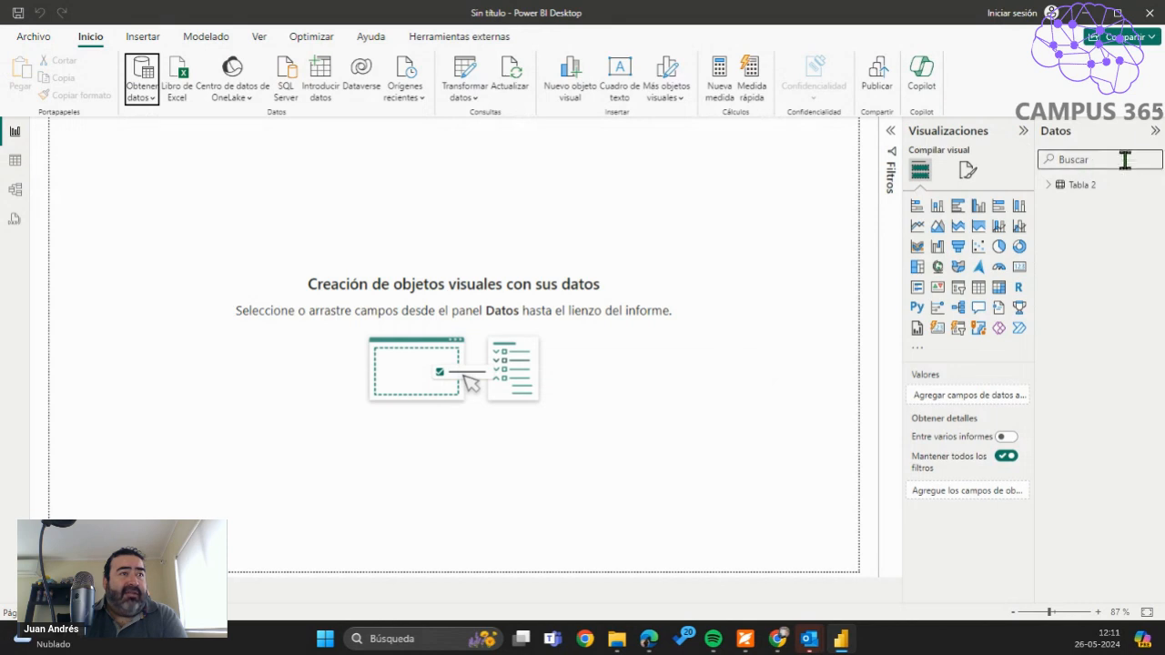
# Expand the fields of Tabla 2, examine the loaded rows in the table view, and return to the report view.
pyautogui.click(1049, 186)
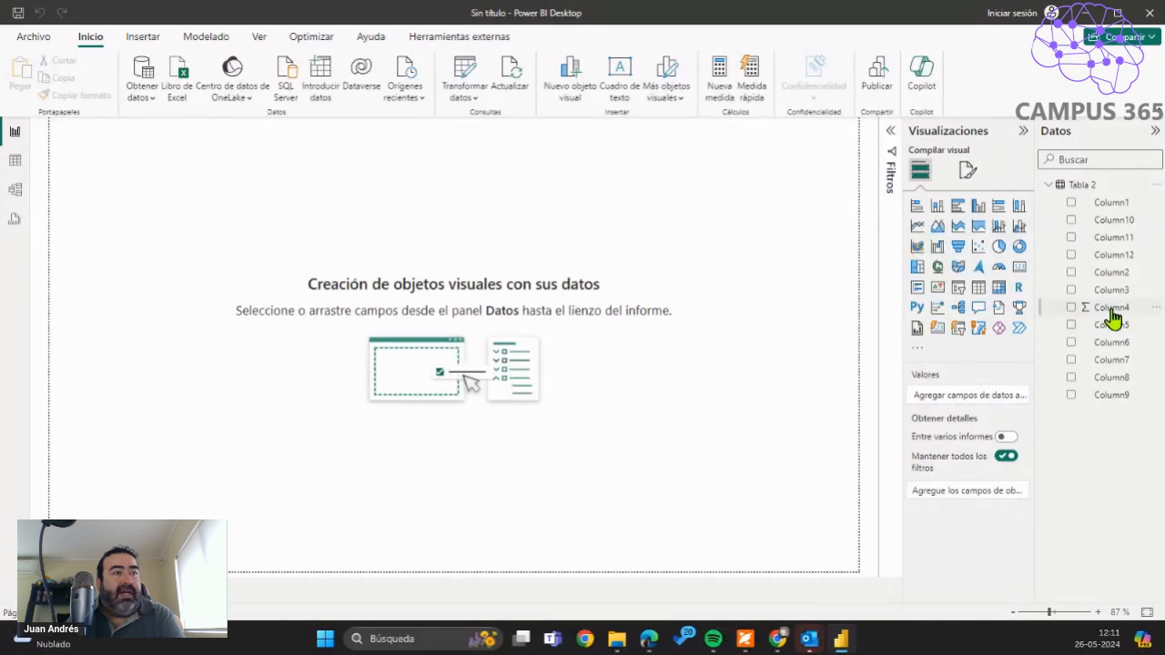
pyautogui.click(15, 162)
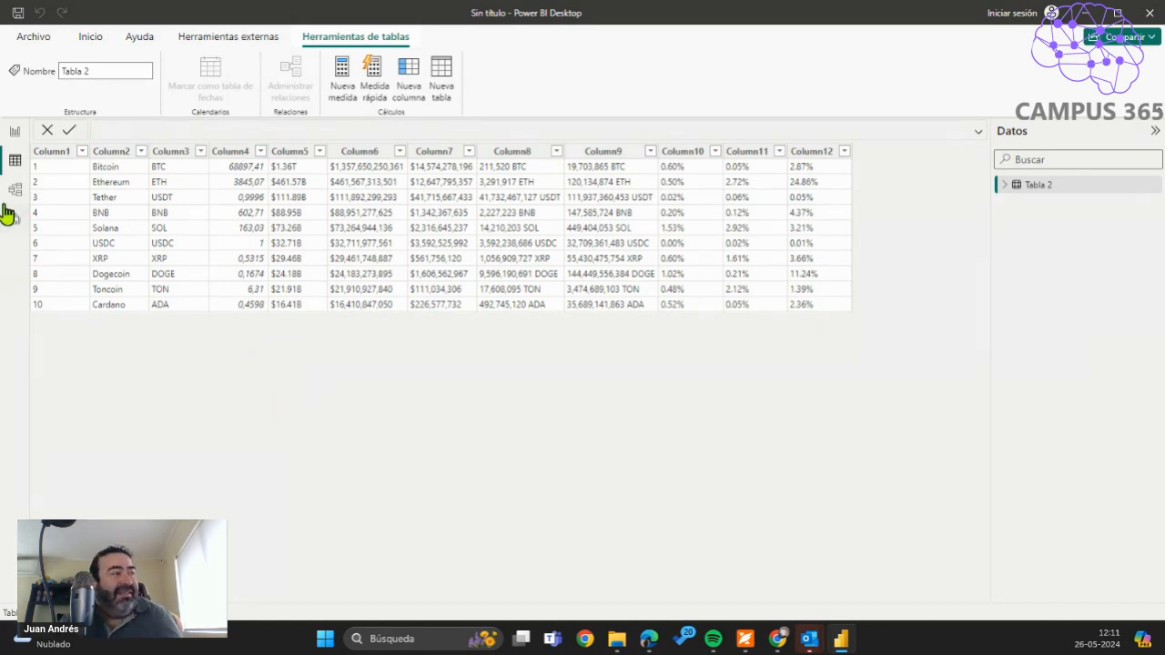
pyautogui.click(17, 136)
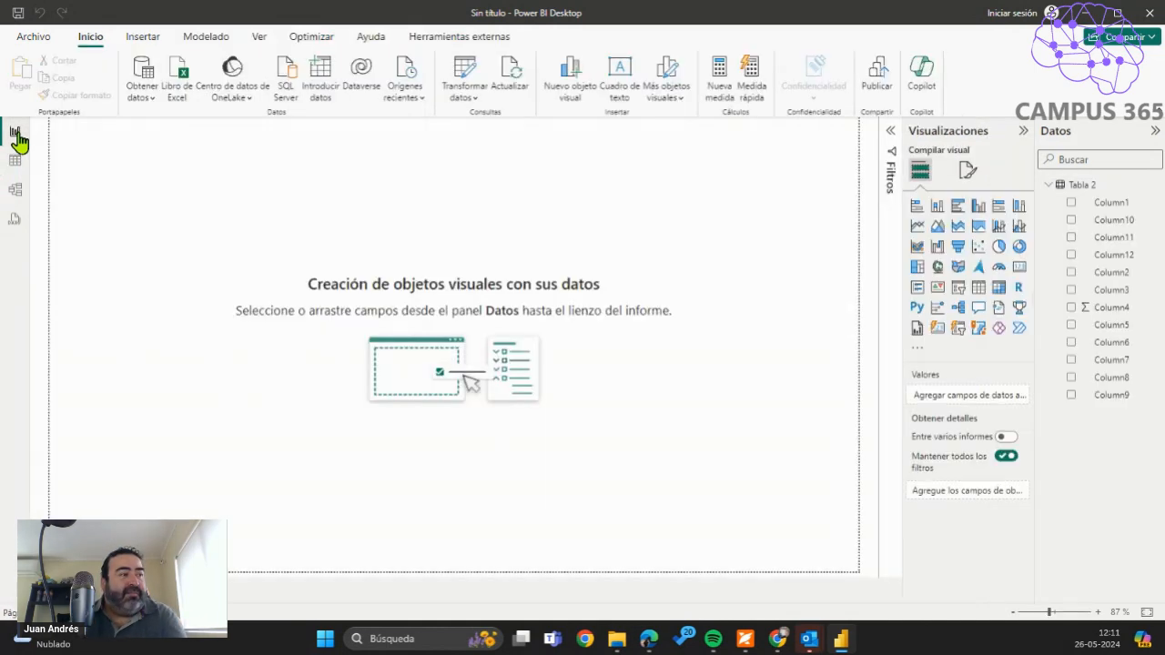
# Create an enlarged pie chart of the sum of Column4 with Column2 as the legend.
pyautogui.click(998, 246)
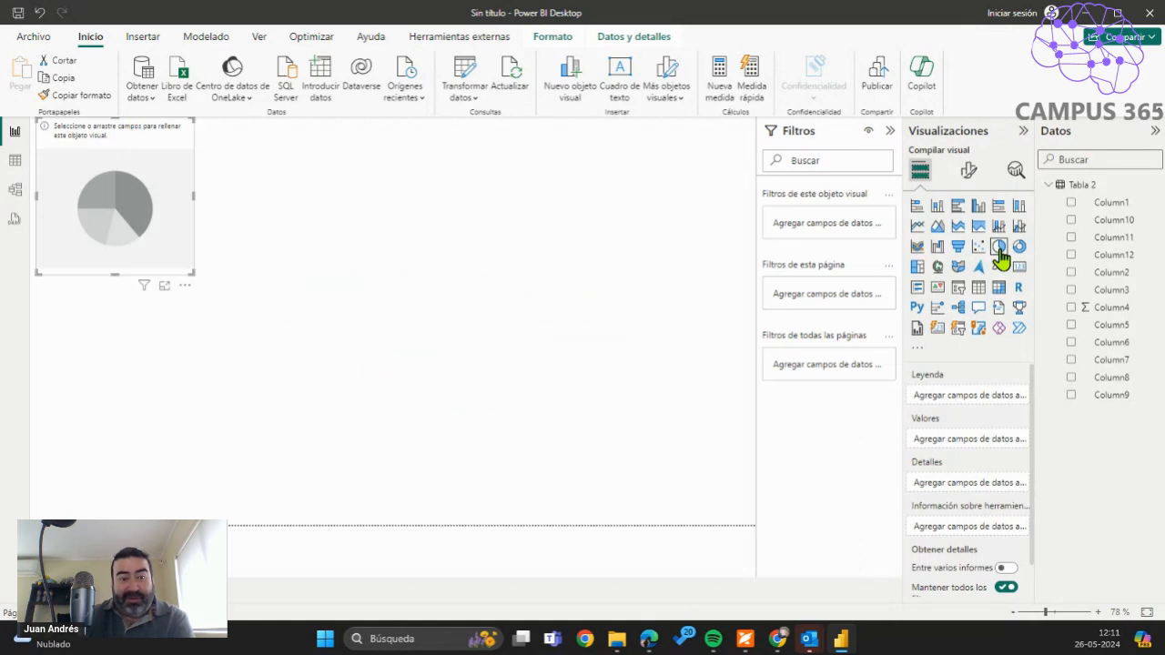
pyautogui.moveTo(192, 271); pyautogui.dragTo(389, 462)
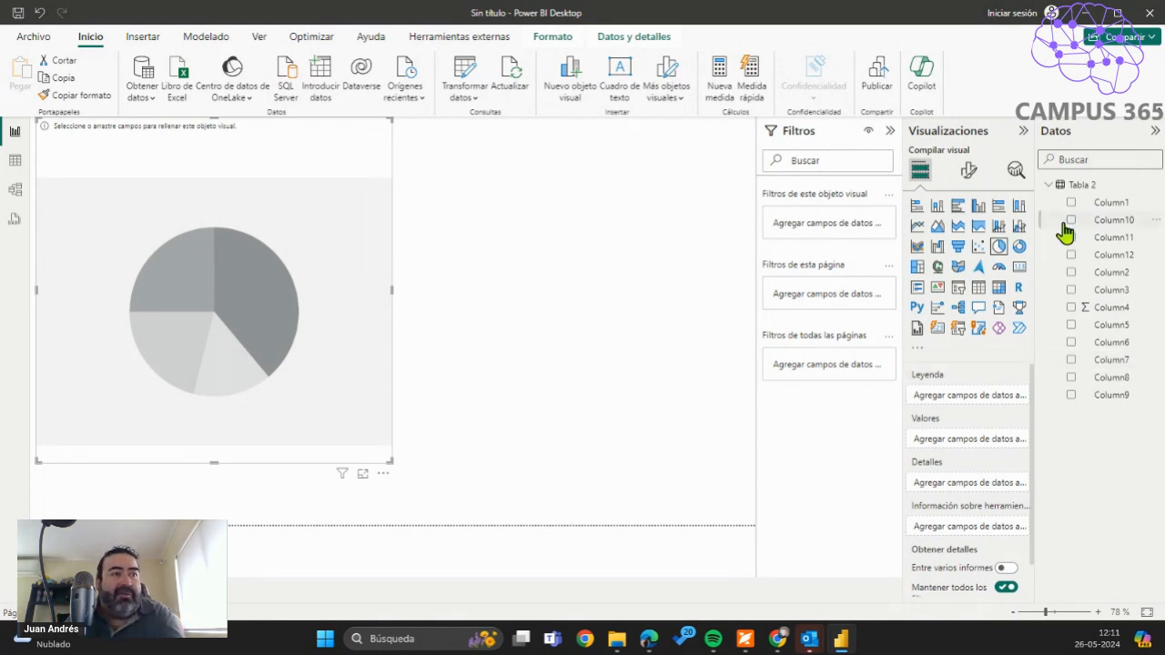
pyautogui.click(1070, 307)
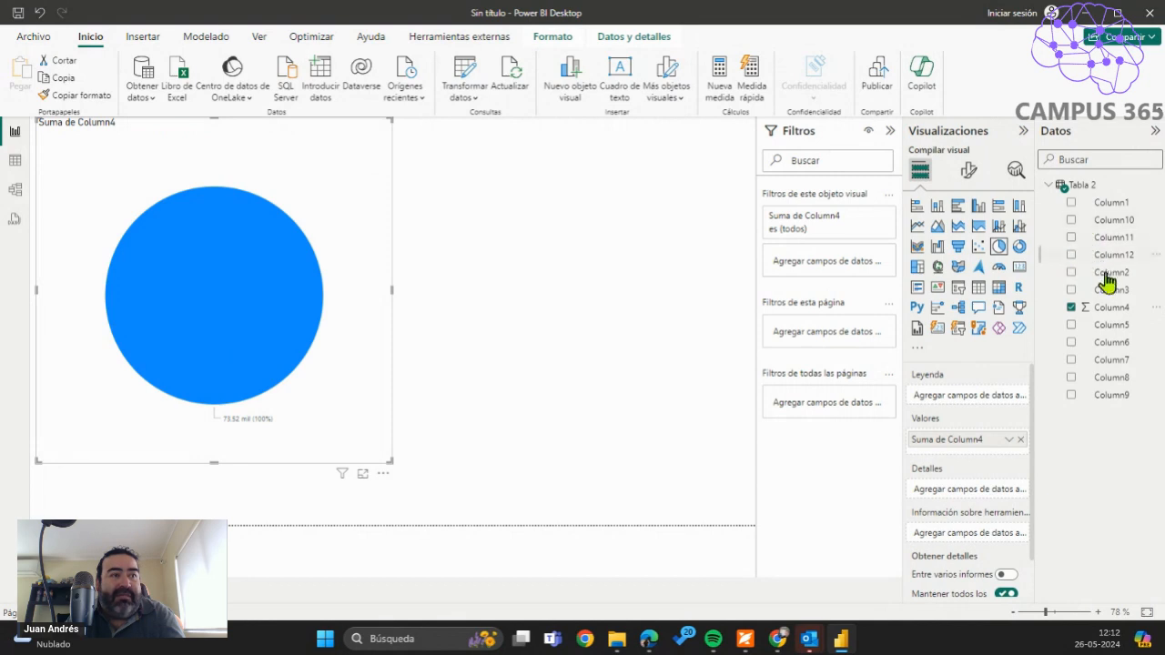
pyautogui.click(1071, 273)
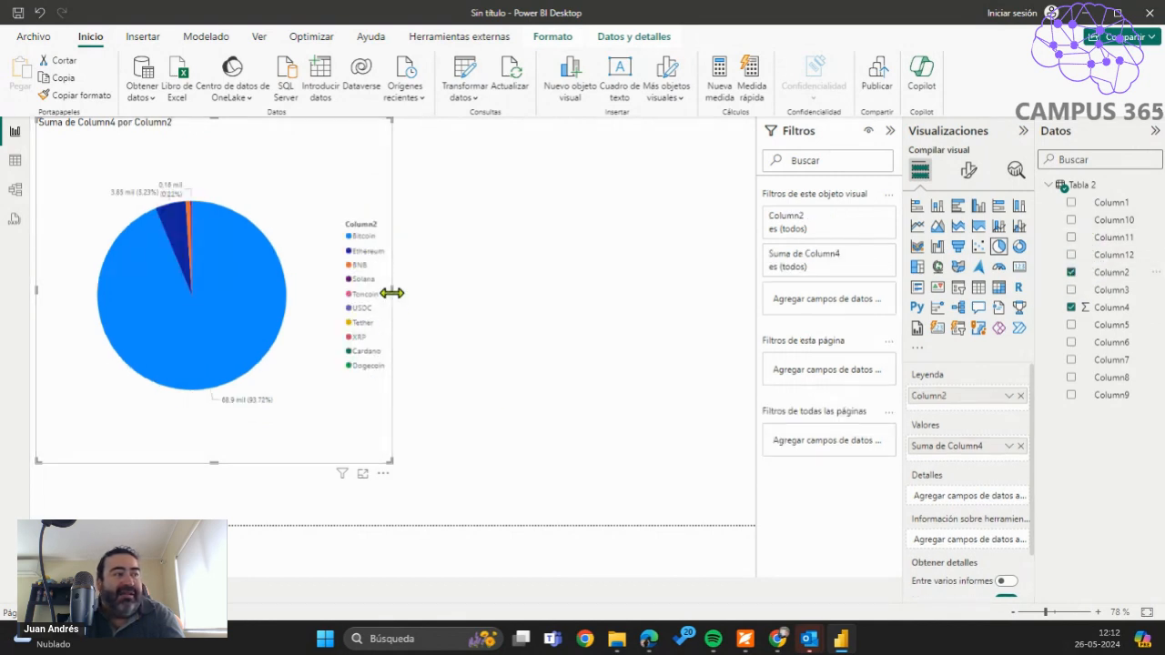
pyautogui.moveTo(391, 293); pyautogui.dragTo(475, 301)
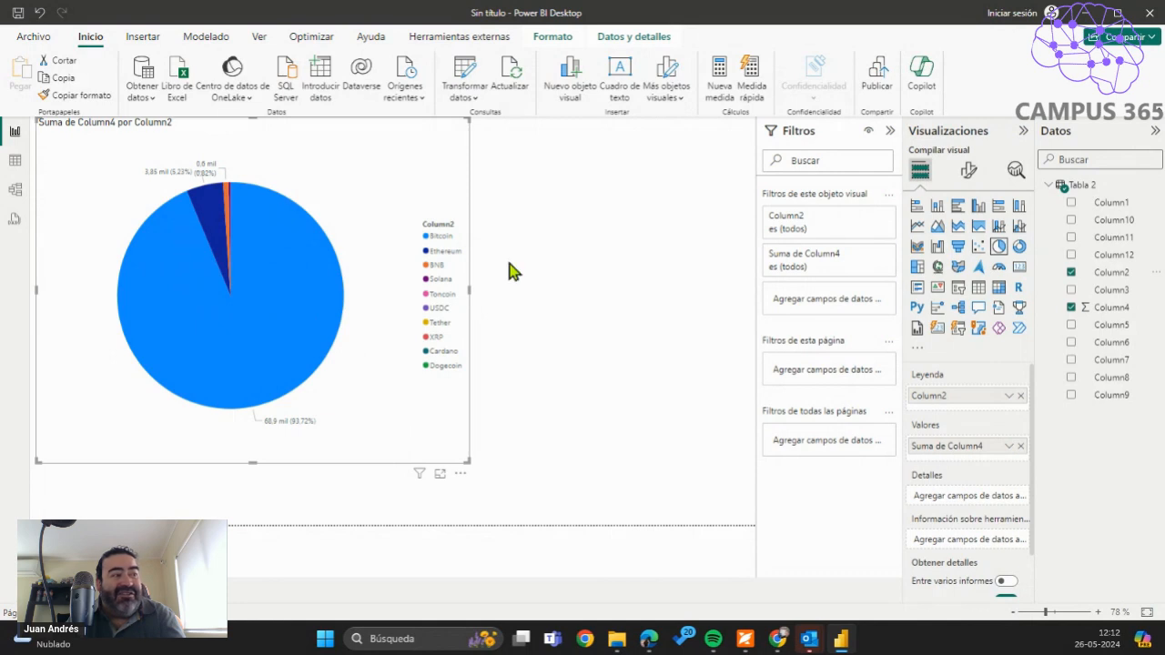
# Highlight the Bitcoin slice of the pie chart to check the interaction, and clear the highlight.
pyautogui.click(209, 228)
pyautogui.click(184, 307)
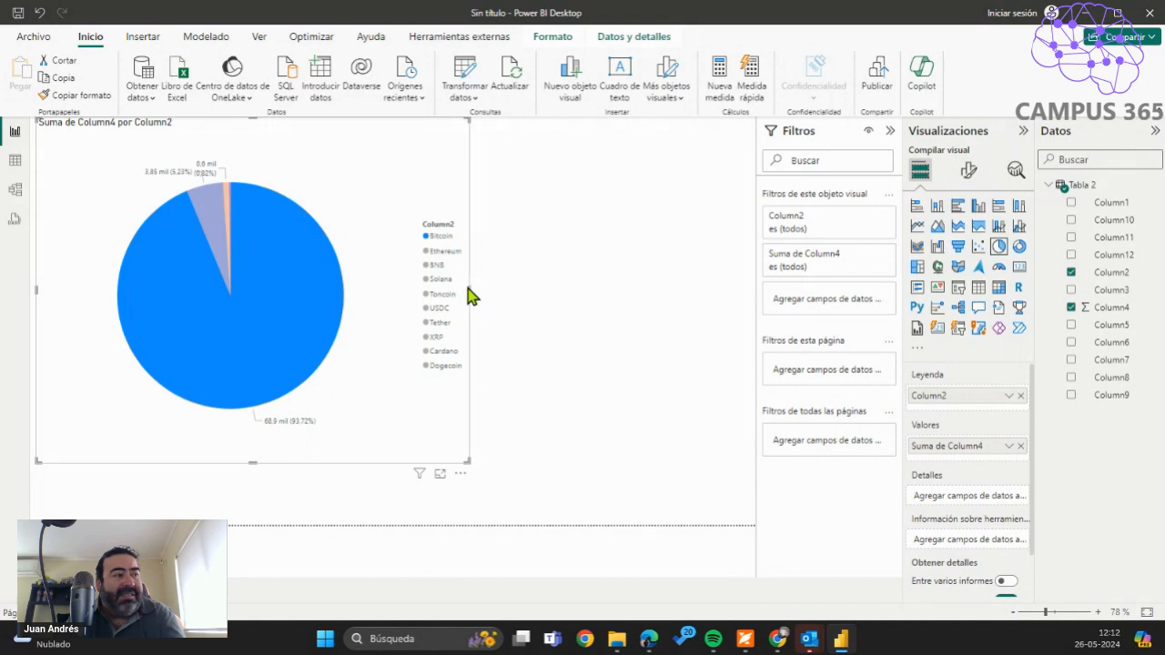
pyautogui.click(342, 243)
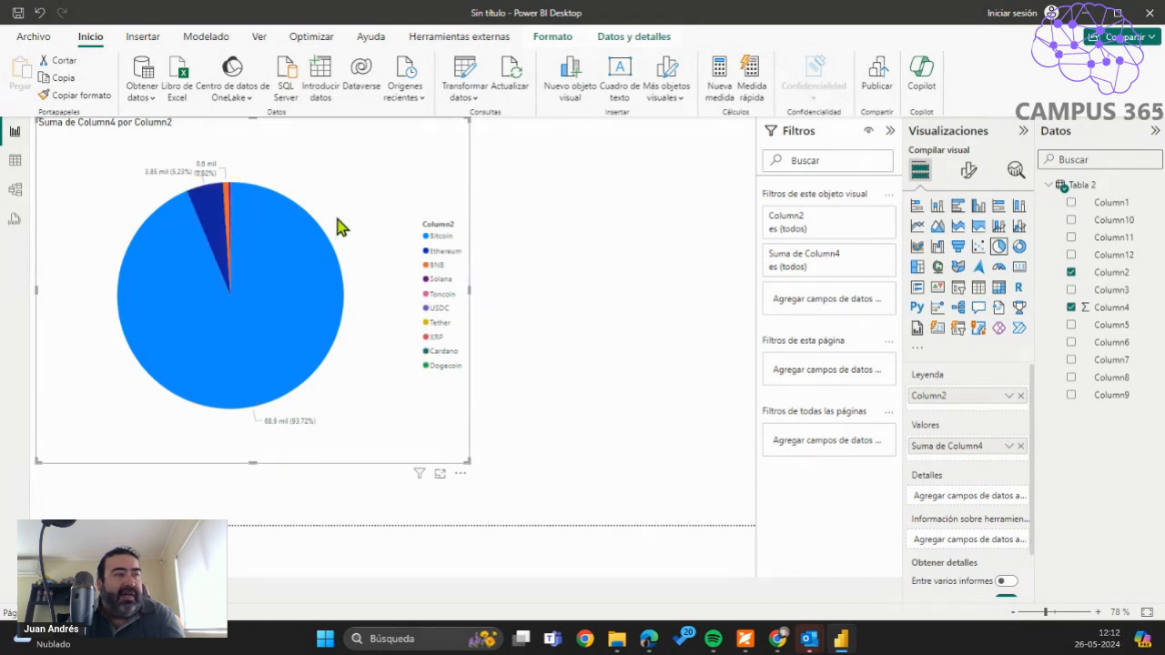
# Convert the pie chart to a stacked column chart, widen it across most of the page and reduce its height.
pyautogui.click(937, 206)
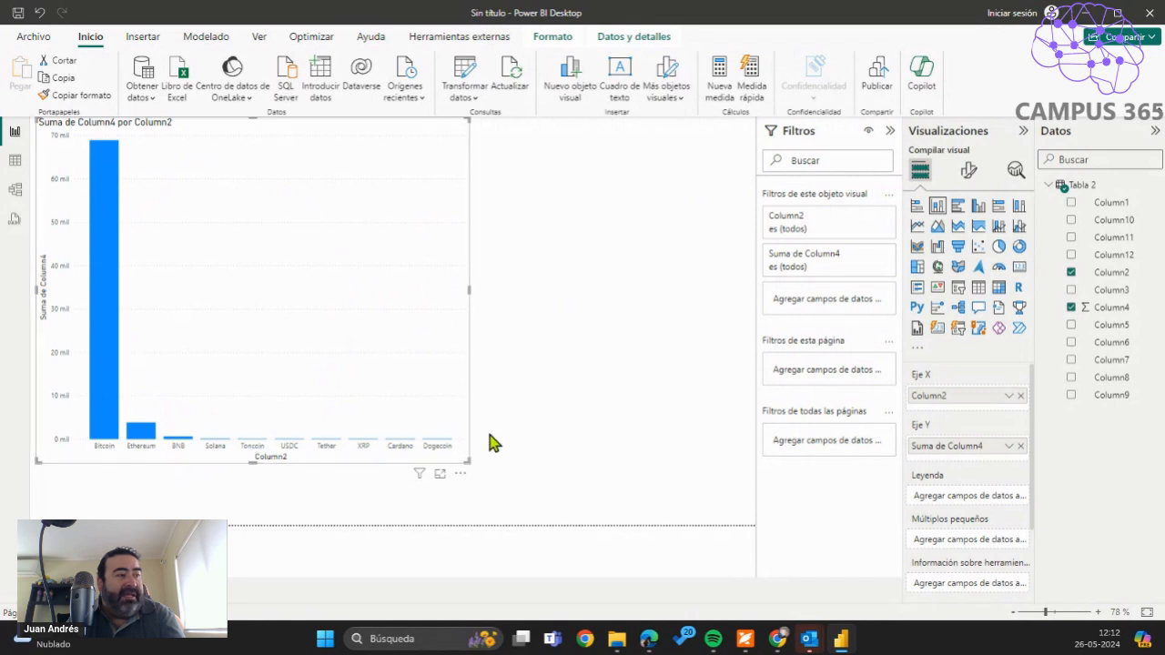
pyautogui.moveTo(468, 289); pyautogui.dragTo(661, 278)
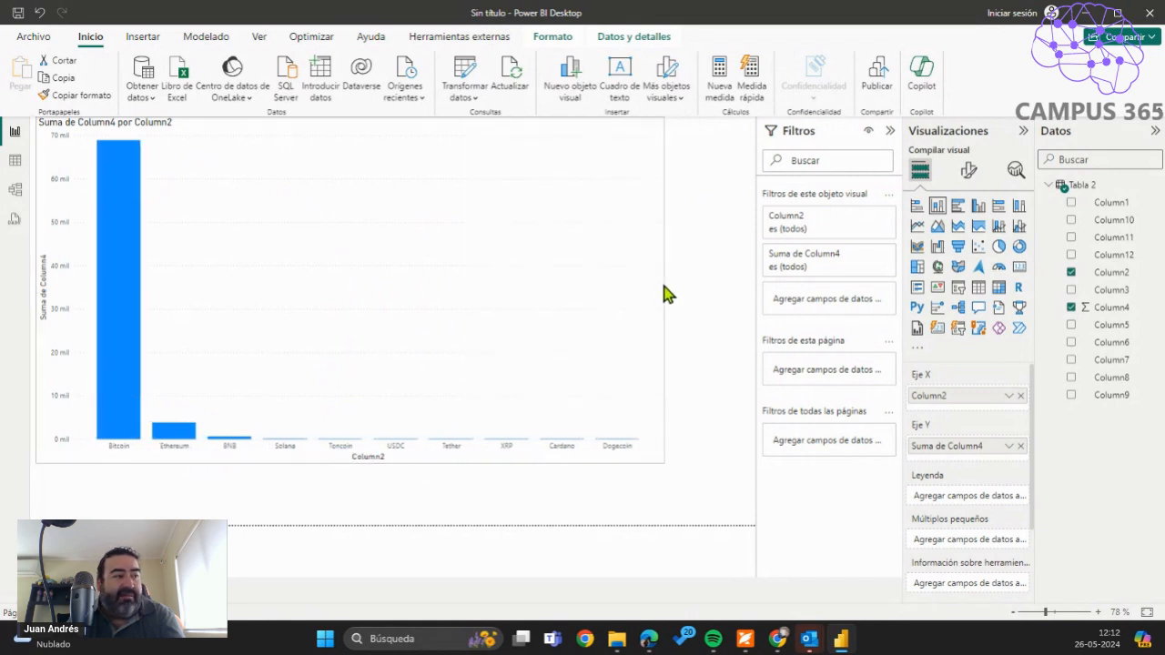
pyautogui.moveTo(347, 462); pyautogui.dragTo(338, 375)
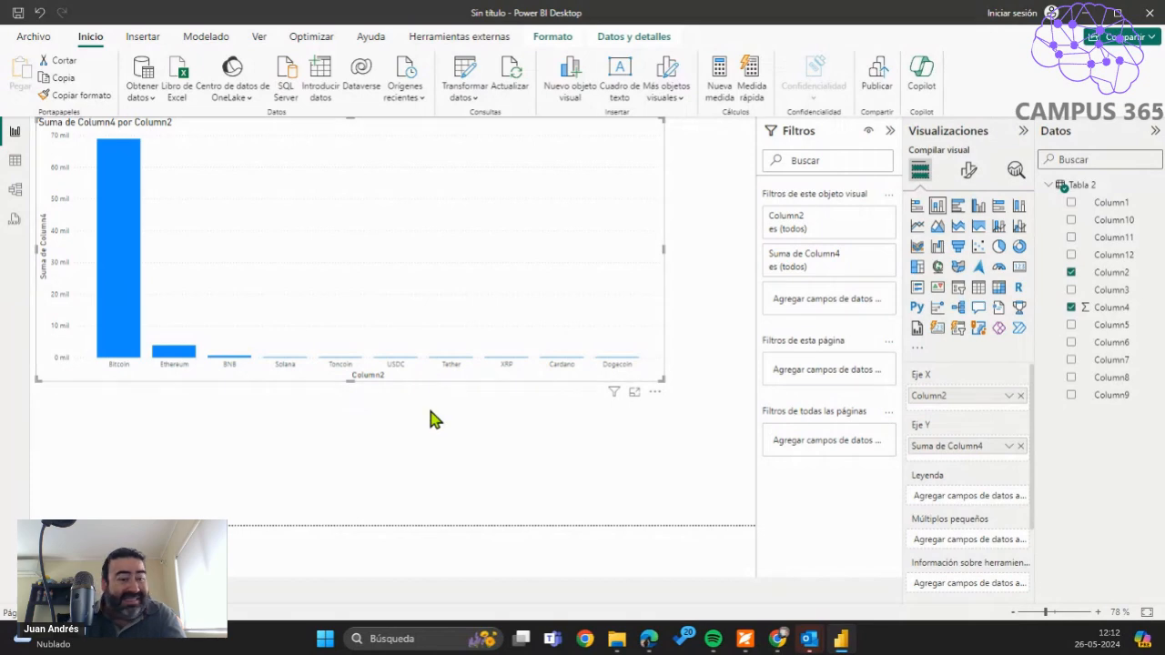
# Add a card visual below the column chart showing the sum of Column4, slightly narrower than the chart.
pyautogui.click(445, 473)
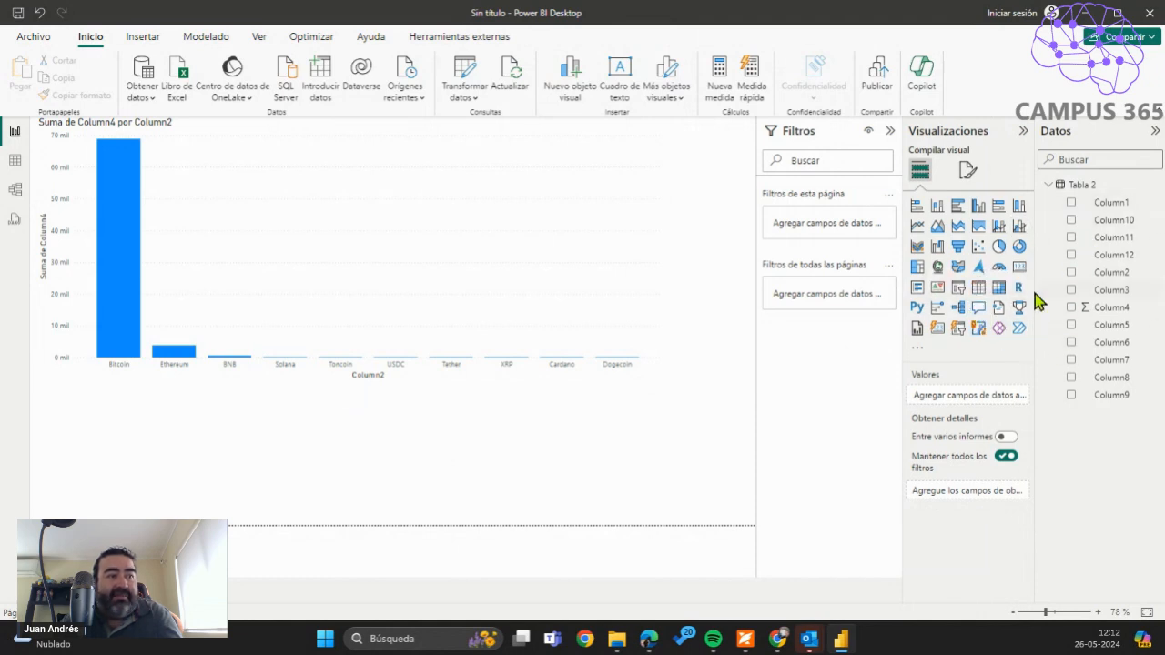
pyautogui.click(937, 327)
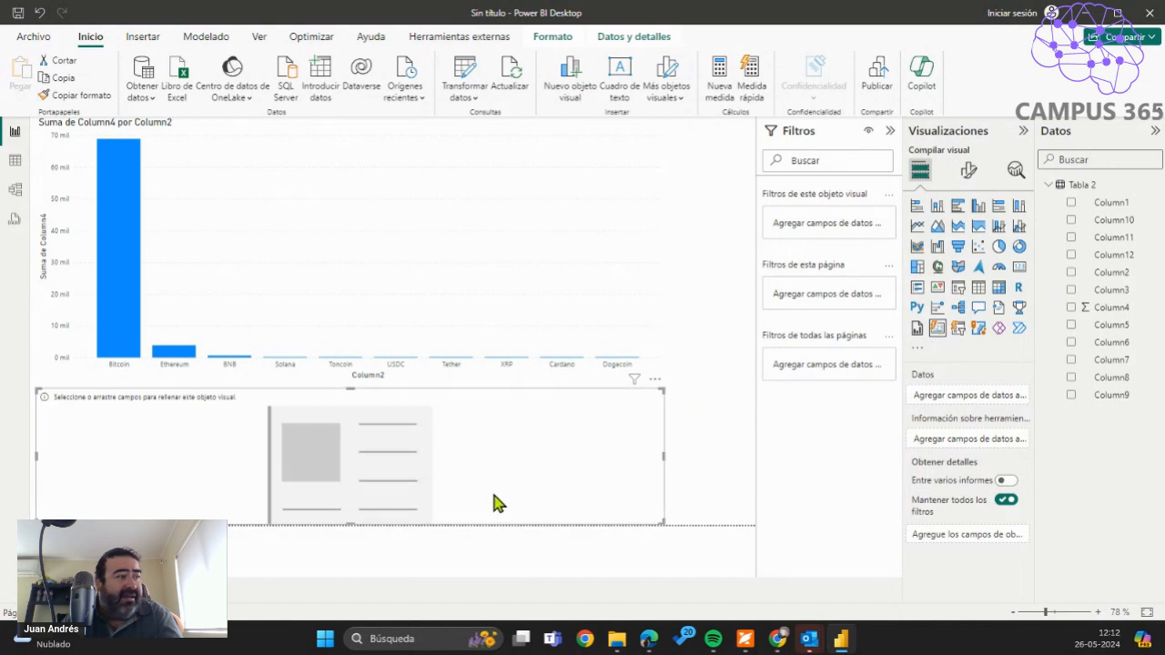
pyautogui.click(1072, 308)
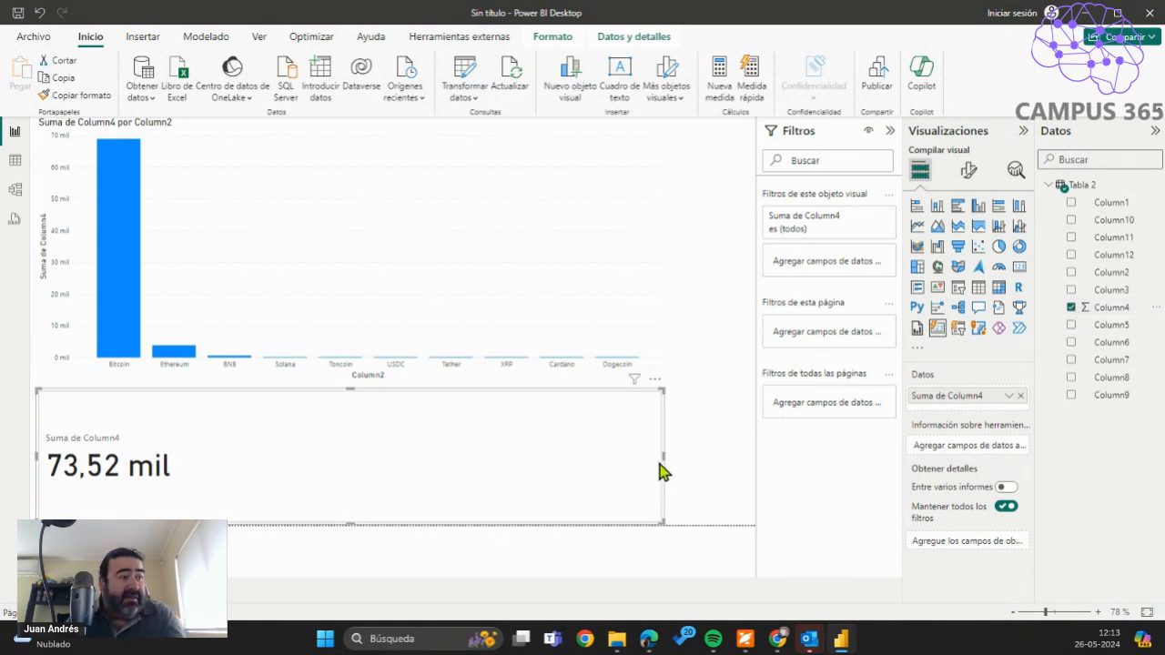
pyautogui.moveTo(662, 457); pyautogui.dragTo(558, 474)
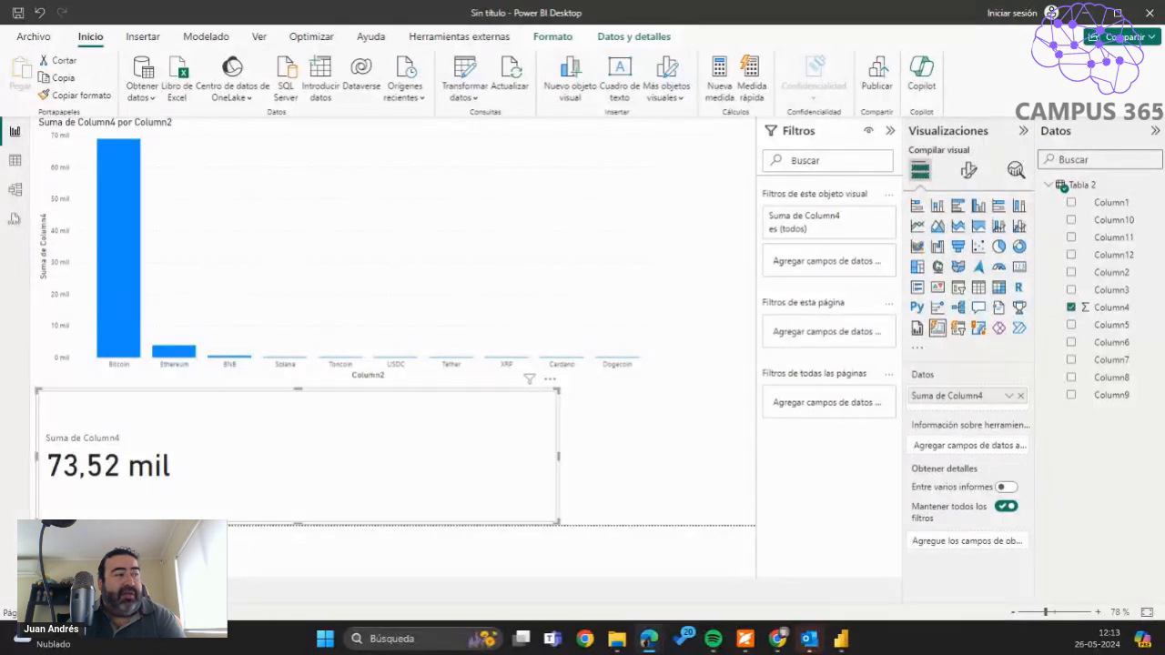
# Test how the card responds to selecting the Bitcoin, Ethereum and BNB columns in the chart, leaving no column selected.
pyautogui.click(110, 273)
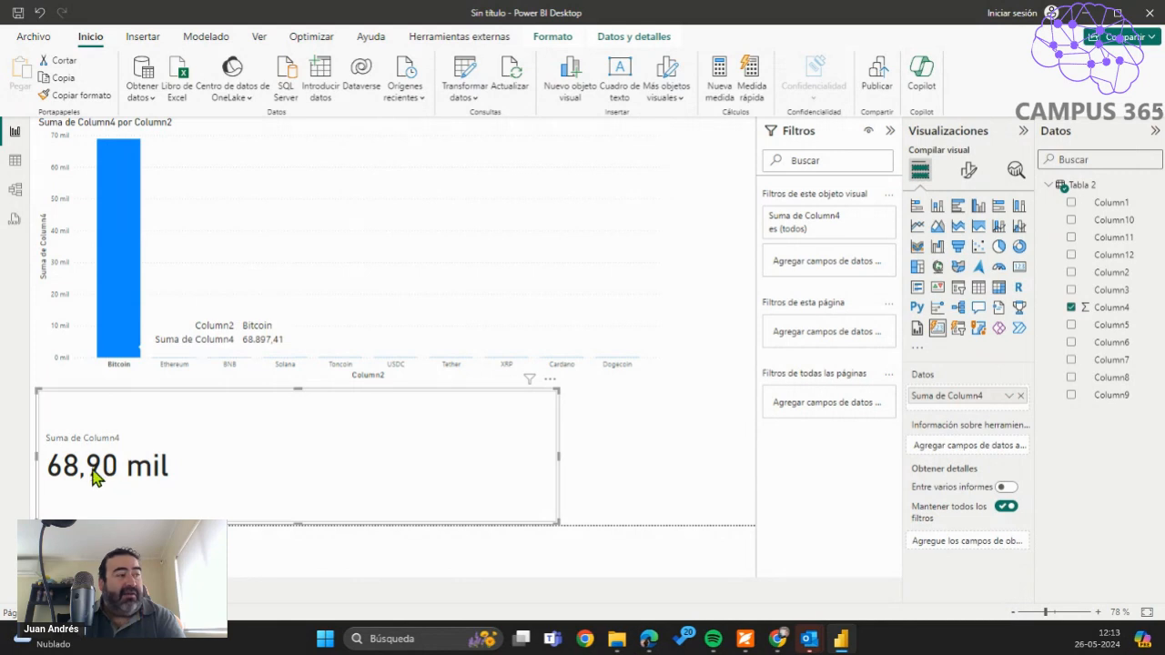
pyautogui.click(172, 354)
pyautogui.click(232, 359)
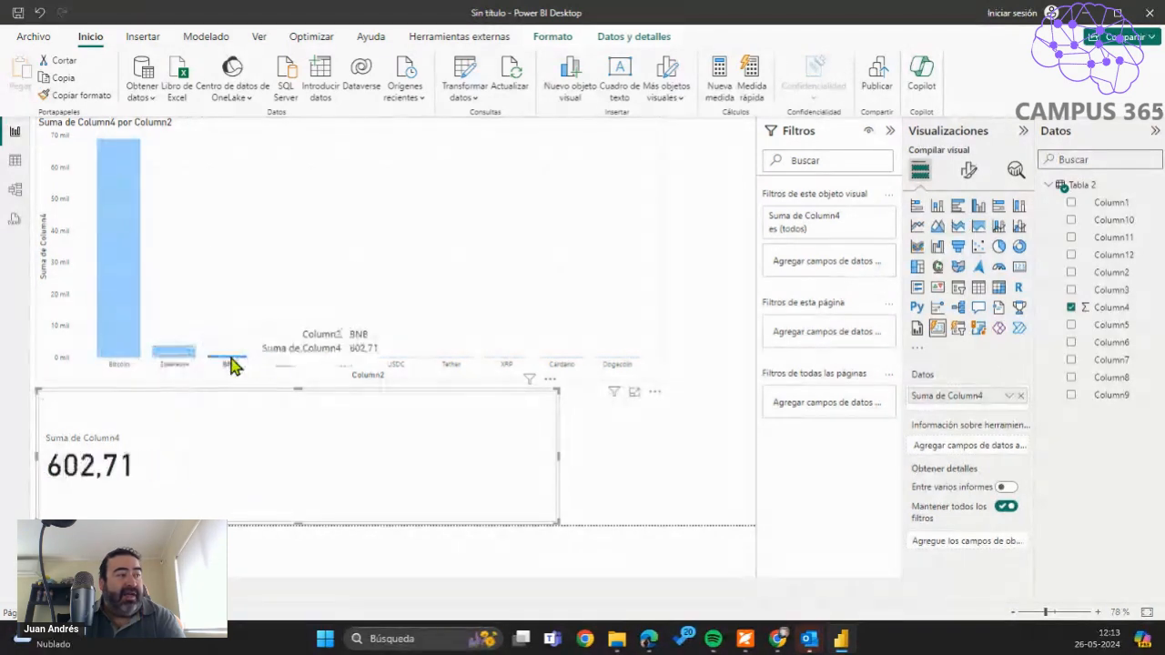
pyautogui.click(284, 367)
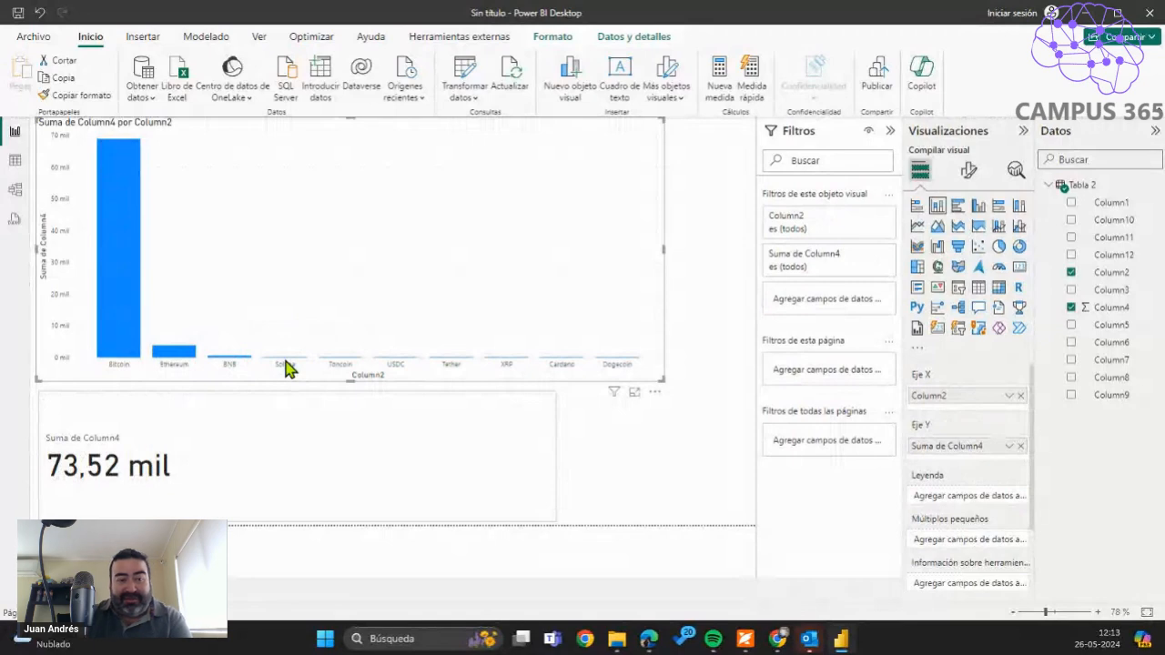
pyautogui.click(105, 303)
pyautogui.click(105, 303)
# Narrow the Column4 card to less than half the width of the column chart.
pyautogui.click(209, 468)
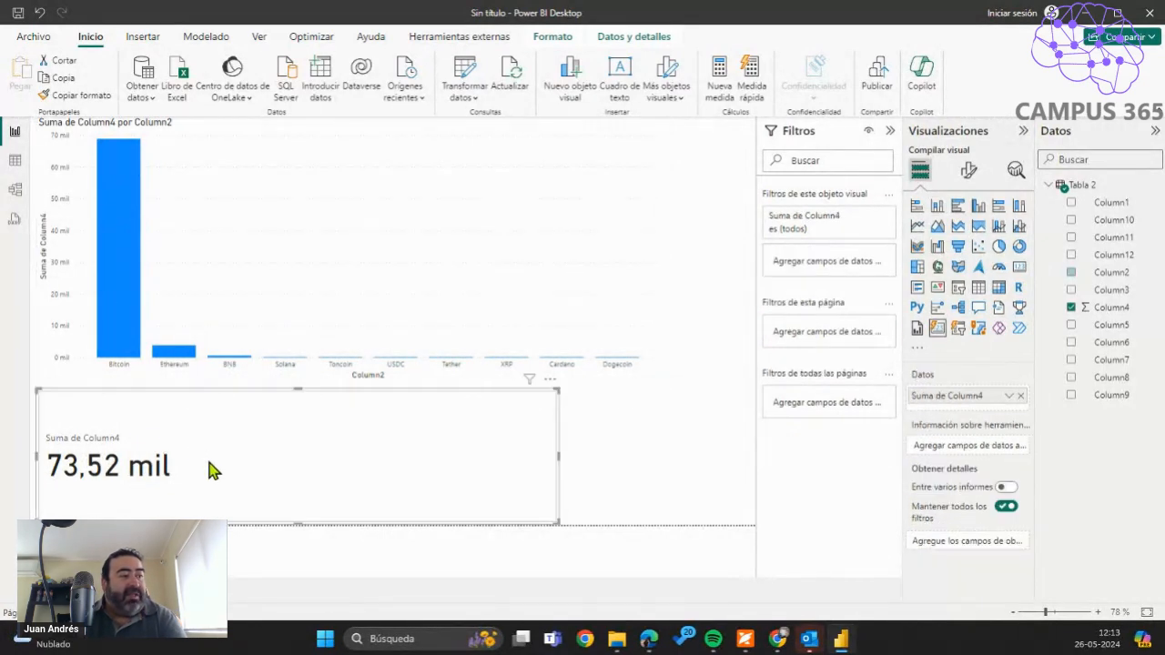
pyautogui.moveTo(559, 464); pyautogui.dragTo(290, 466)
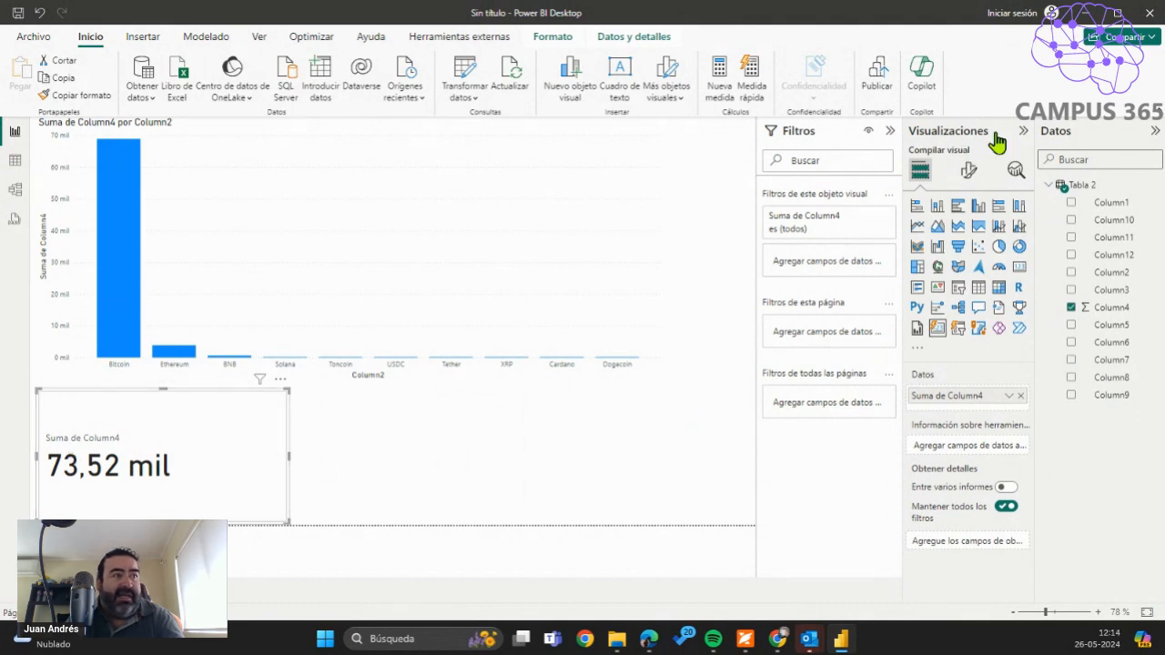
# Review the card's formatting and analytics options and the aggregation choices for Column4, keeping Suma.
pyautogui.click(968, 173)
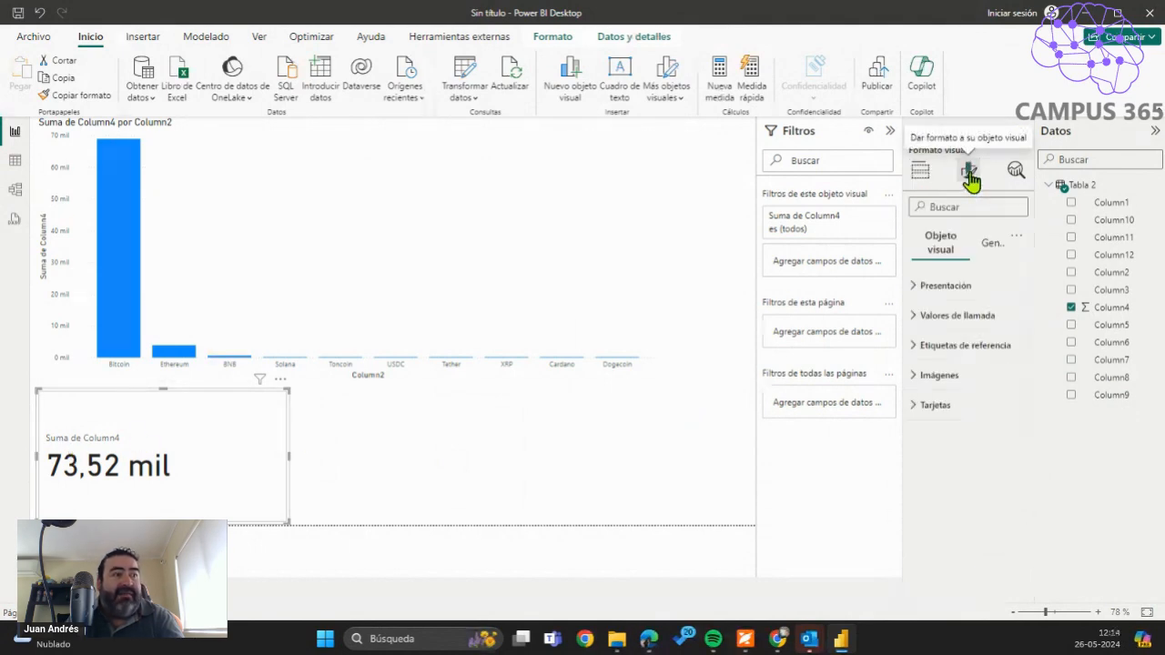
pyautogui.click(920, 170)
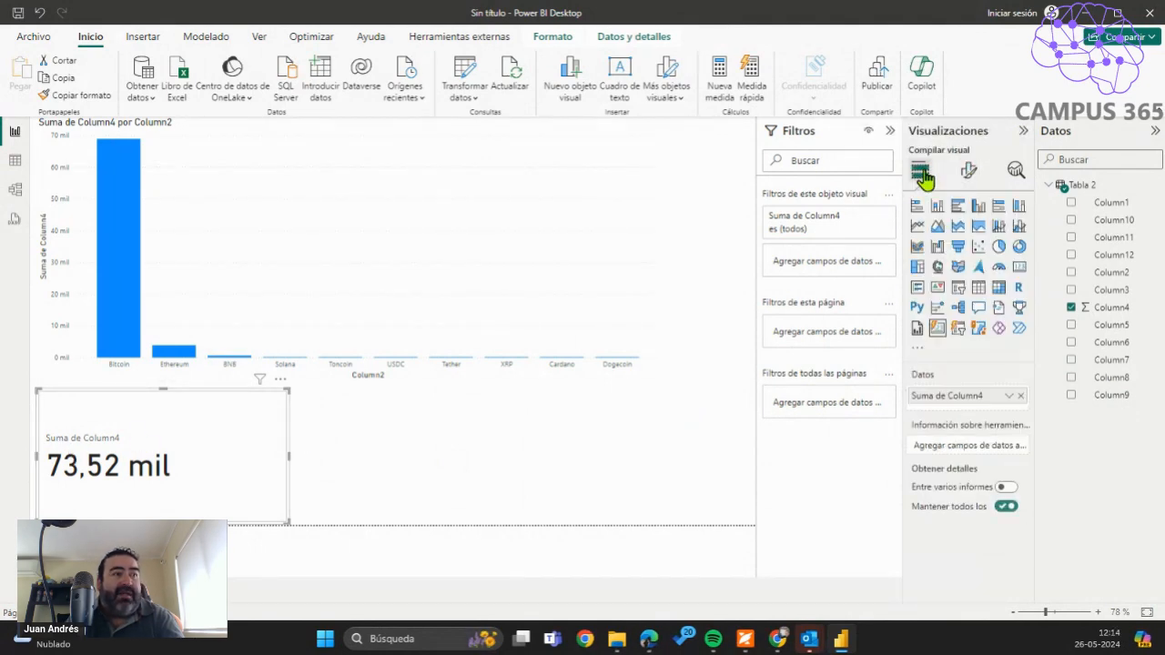
pyautogui.click(1015, 171)
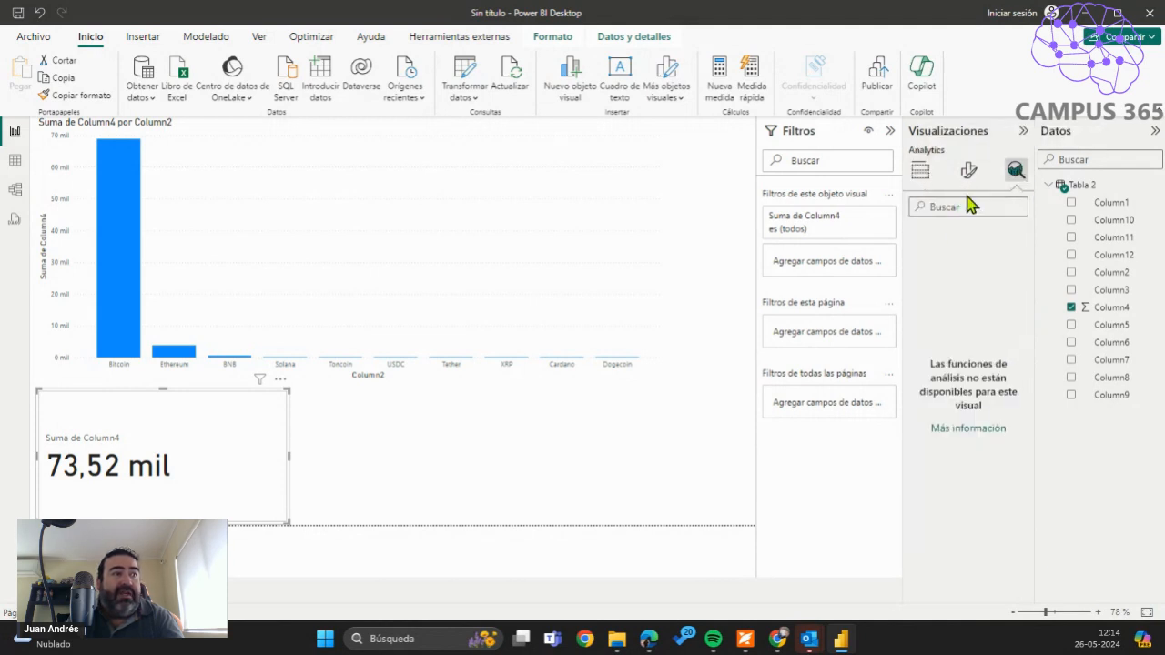
pyautogui.click(969, 171)
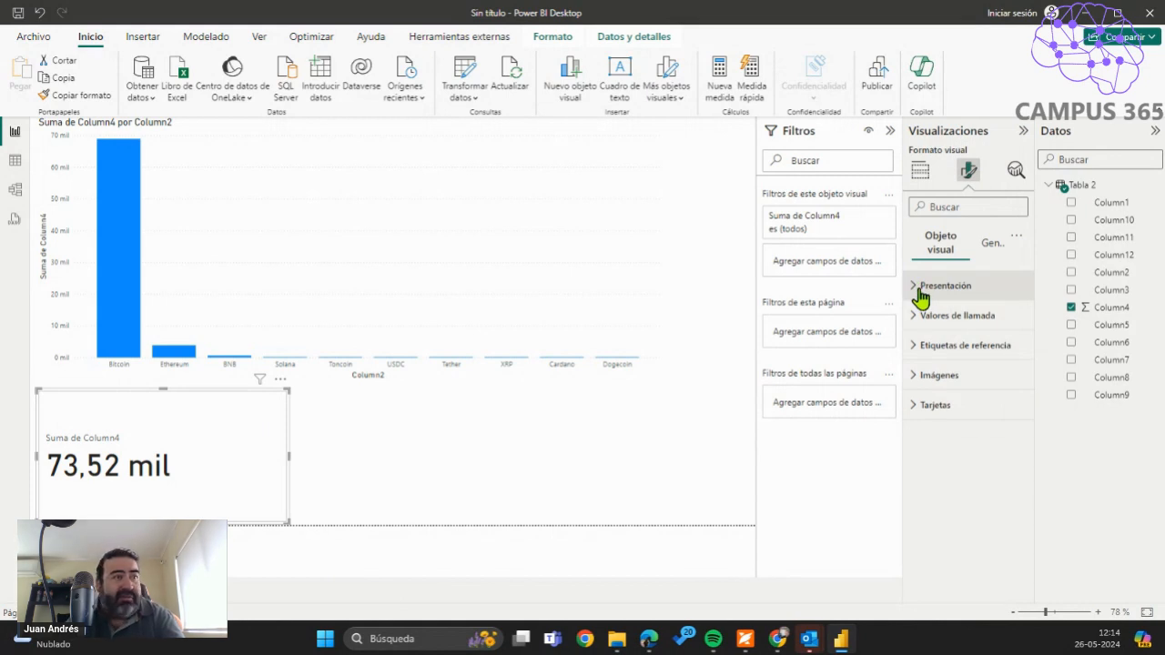
pyautogui.click(919, 170)
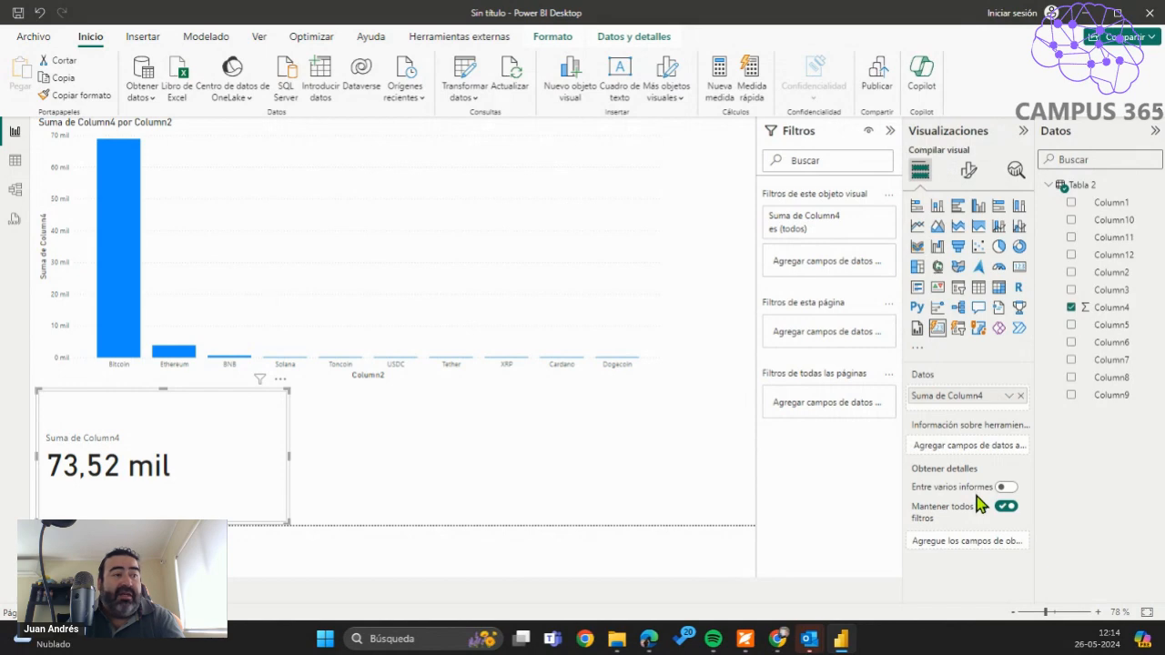
pyautogui.click(1008, 396)
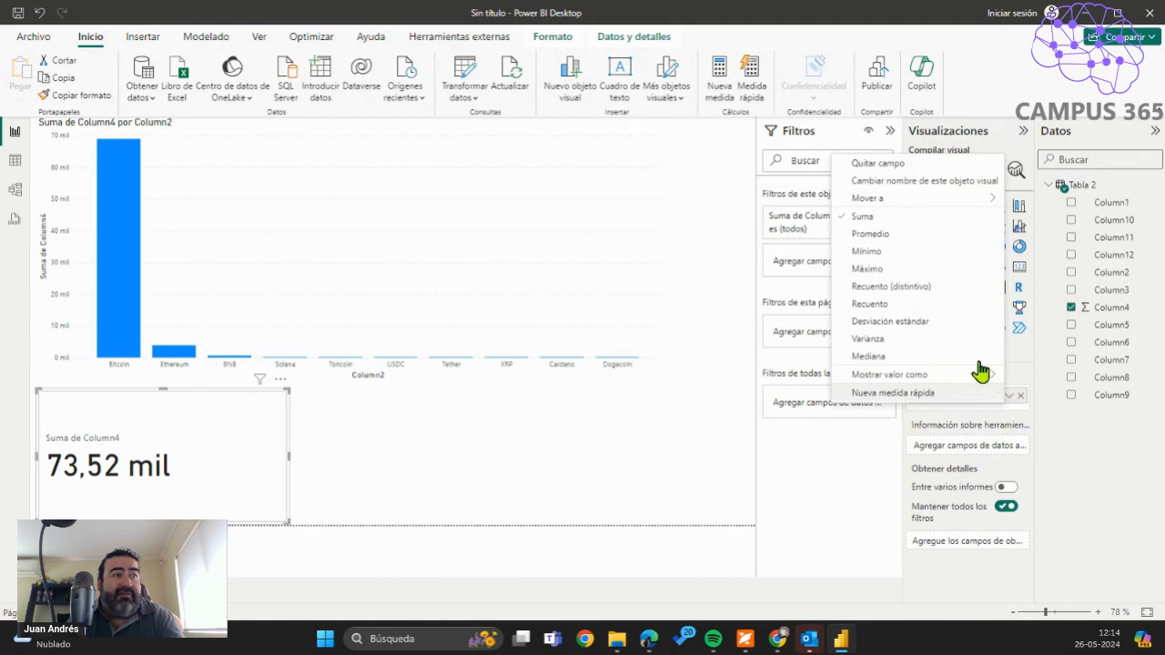
pyautogui.click(1001, 448)
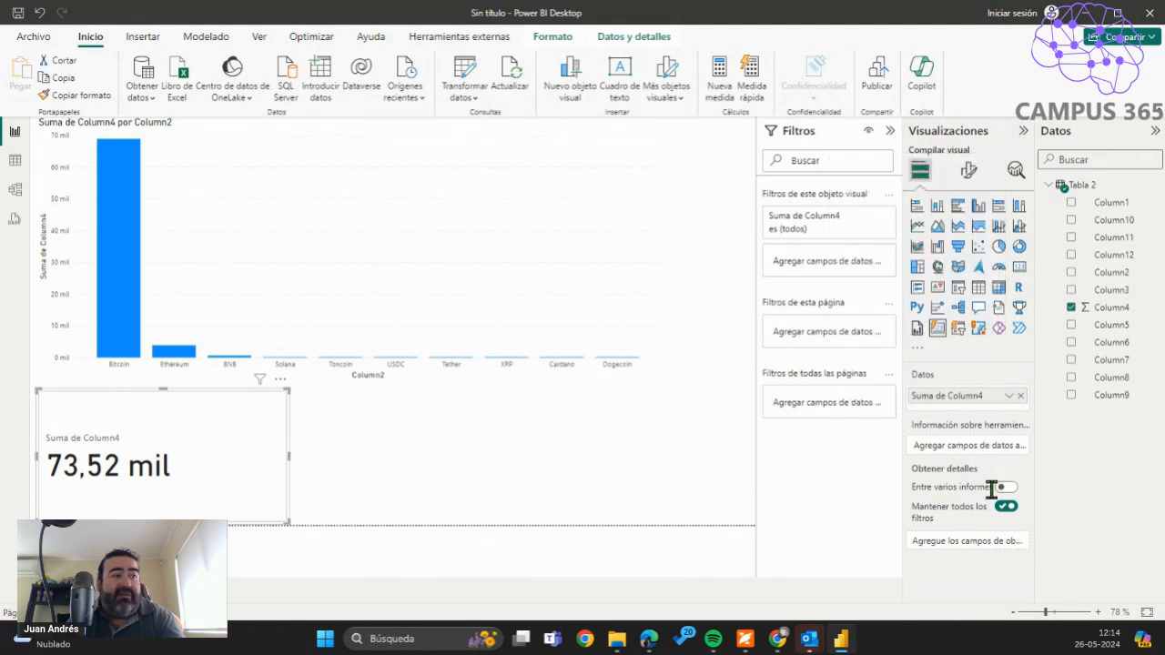
# Enable cross-report drillthrough for the Column4 card, and filter the card by Column2 to show only Bitcoin.
pyautogui.click(1005, 488)
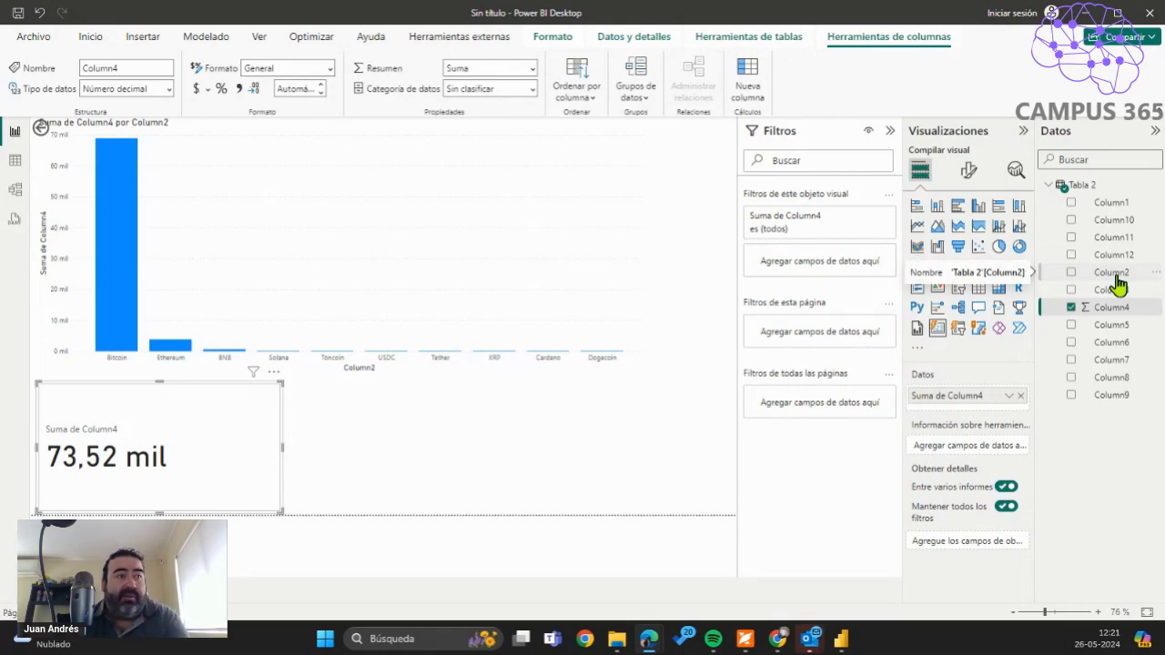
pyautogui.moveTo(1117, 286); pyautogui.dragTo(840, 268)
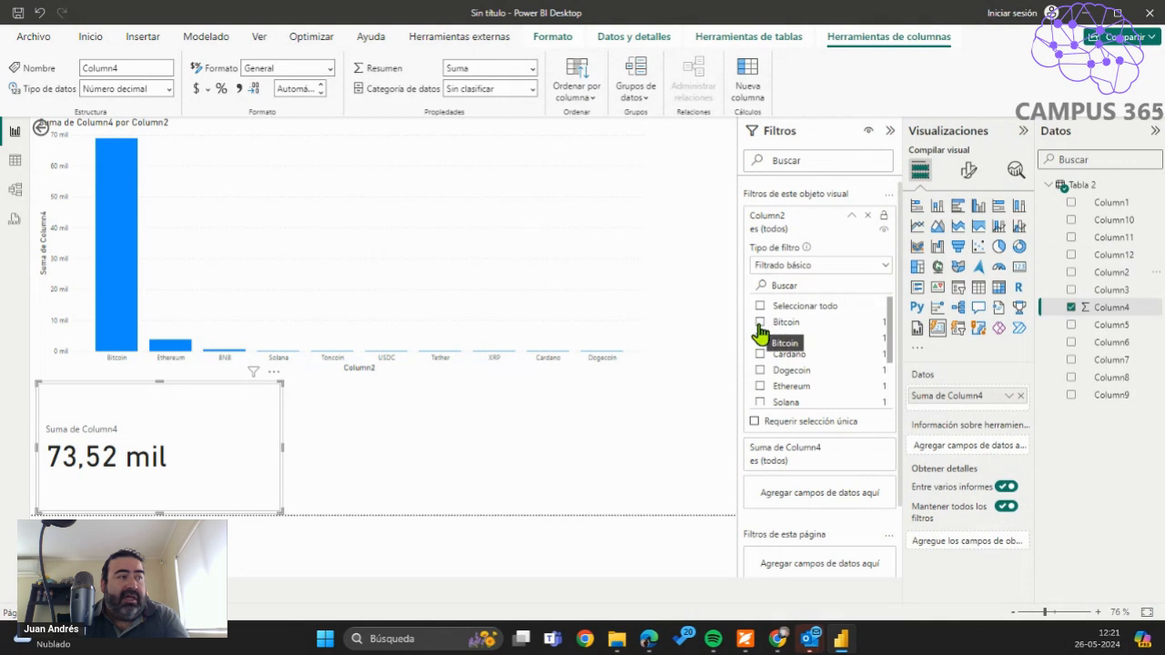
pyautogui.click(760, 323)
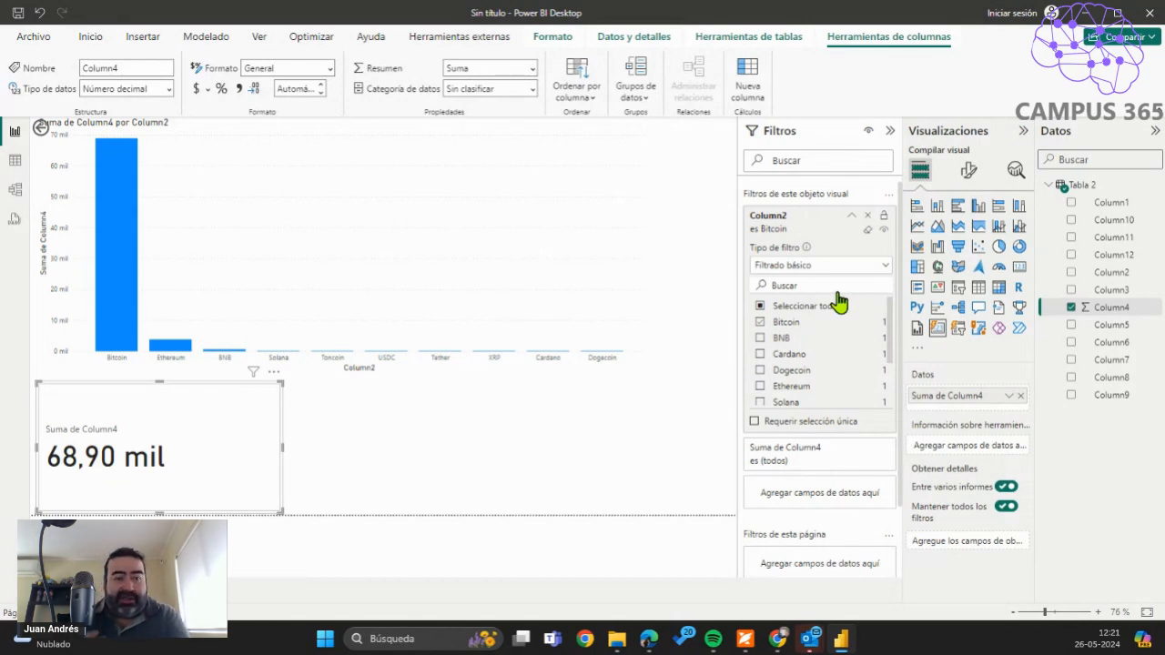
# Review the card's presentation settings and its general size and position properties.
pyautogui.click(964, 172)
pyautogui.click(918, 287)
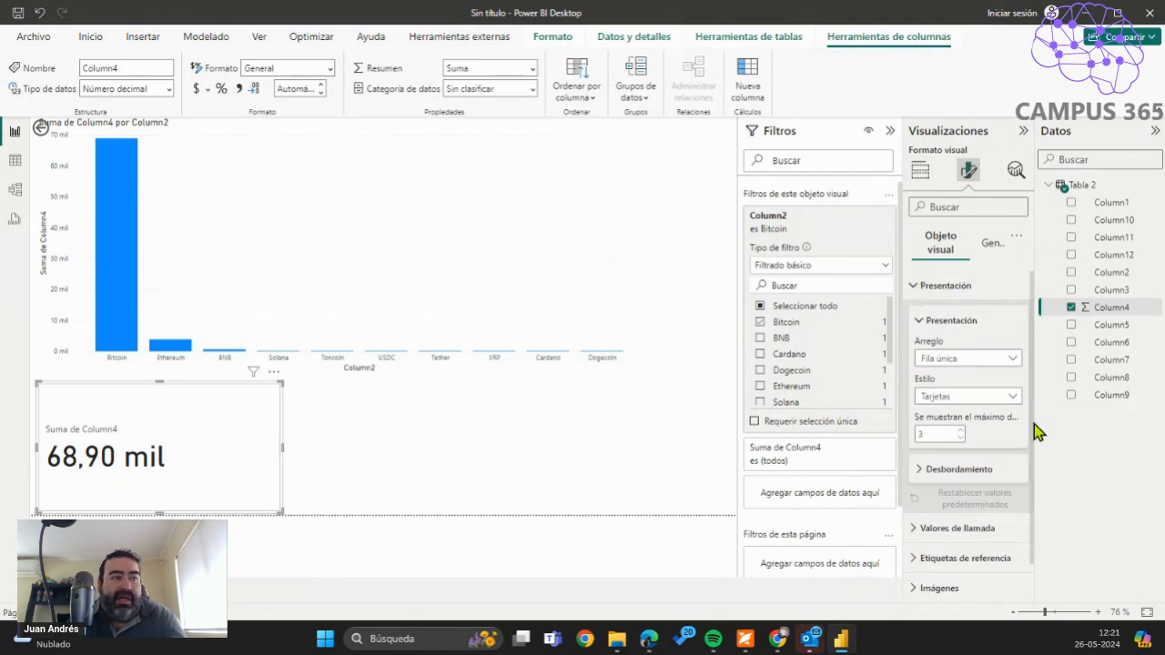
pyautogui.scroll(-1, 1019, 433)
pyautogui.scroll(1, 991, 463)
pyautogui.click(991, 244)
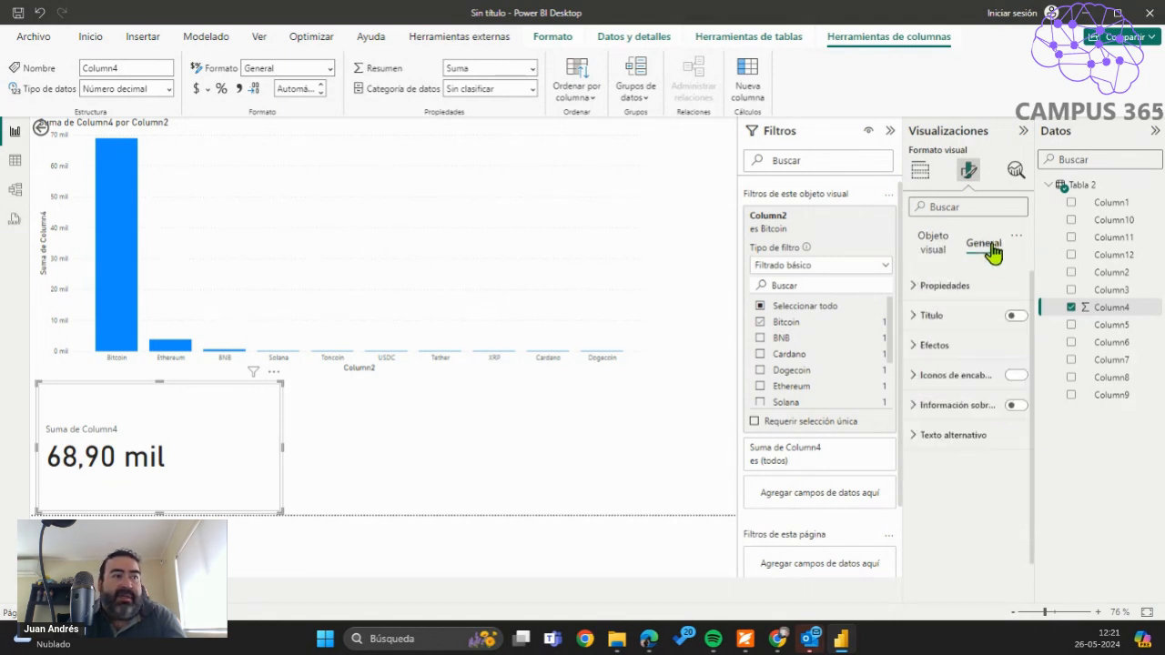
pyautogui.click(913, 287)
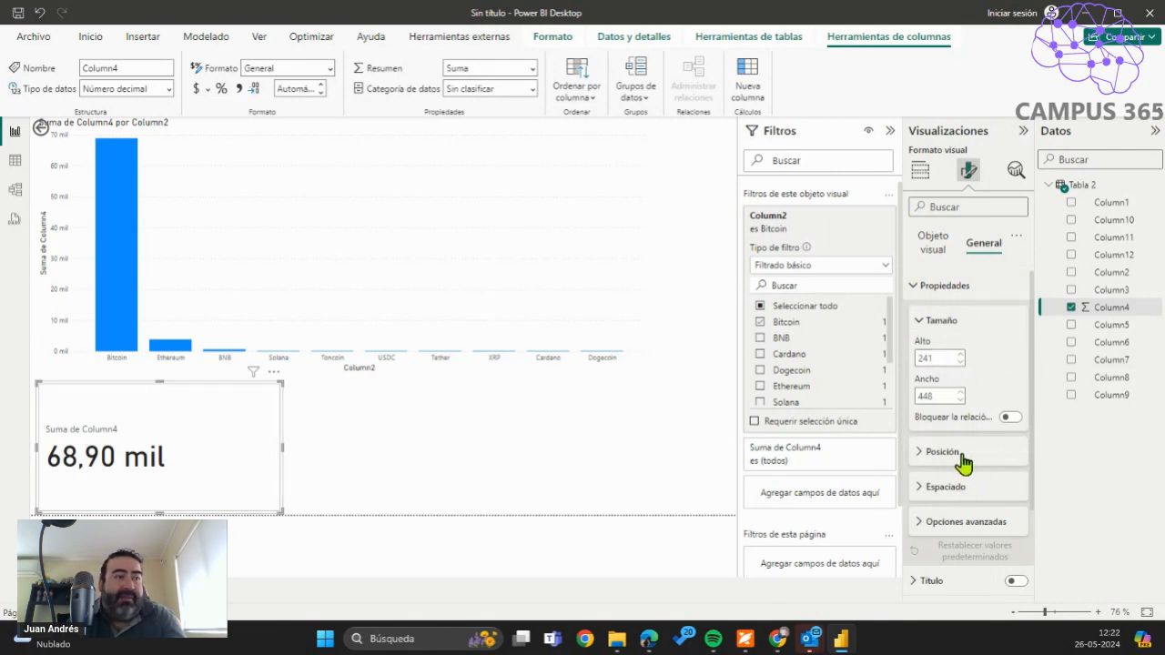
pyautogui.scroll(-3, 962, 463)
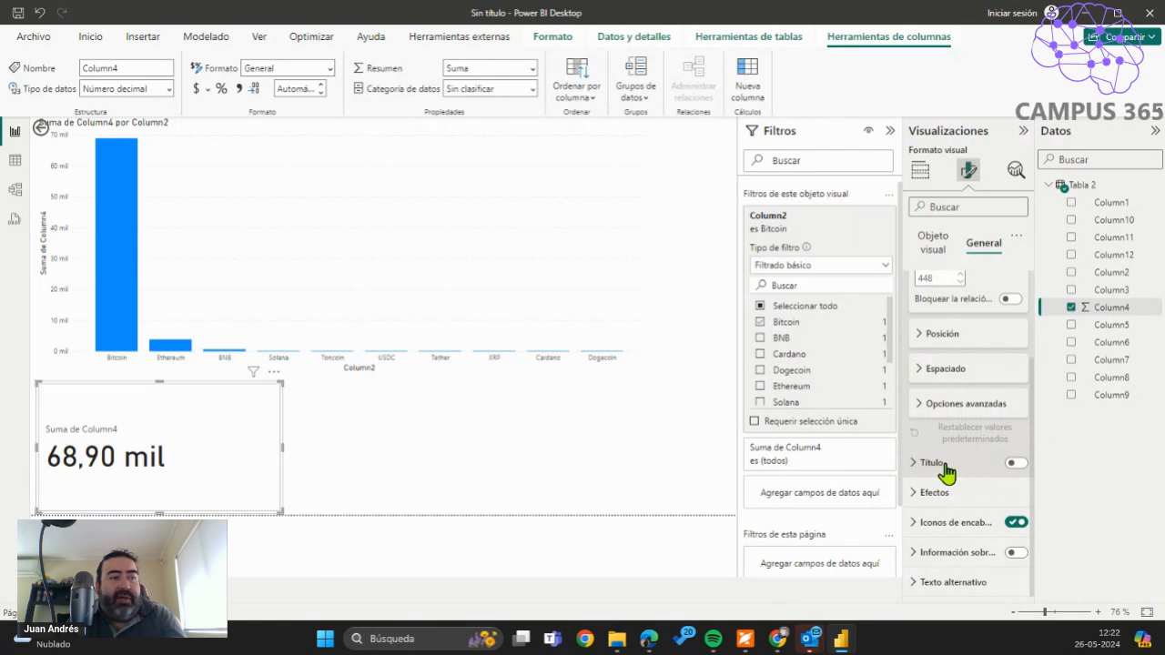
# Turn on the card's title and set its text to PRECIO BITCOIN USD.
pyautogui.click(929, 464)
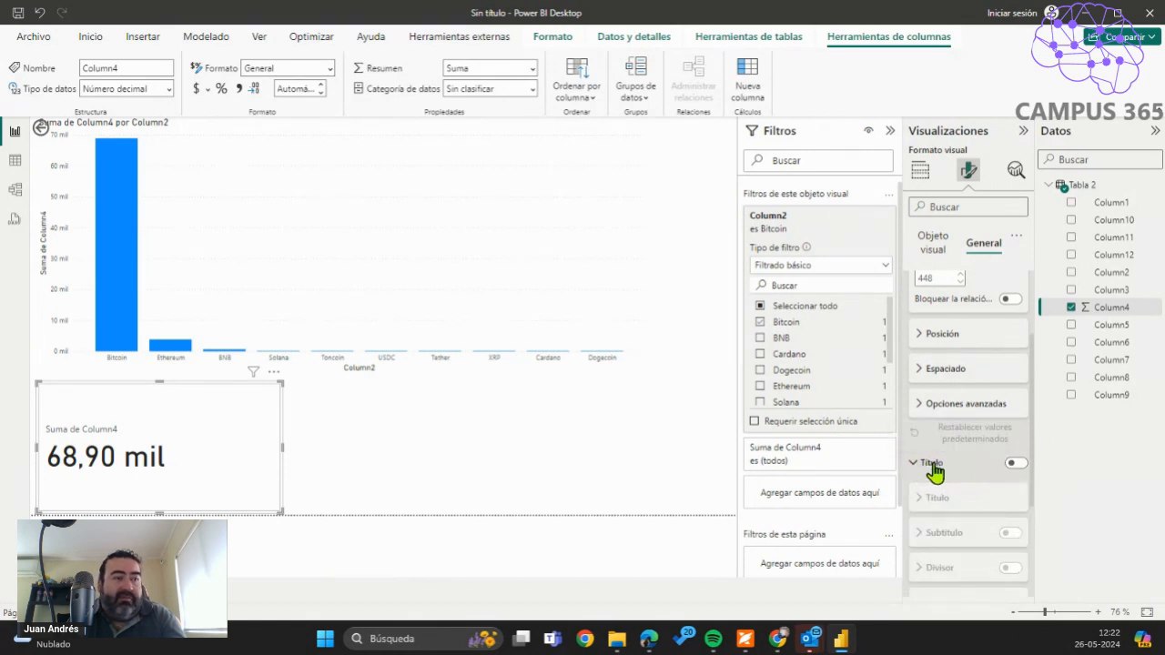
pyautogui.click(928, 464)
pyautogui.click(1015, 463)
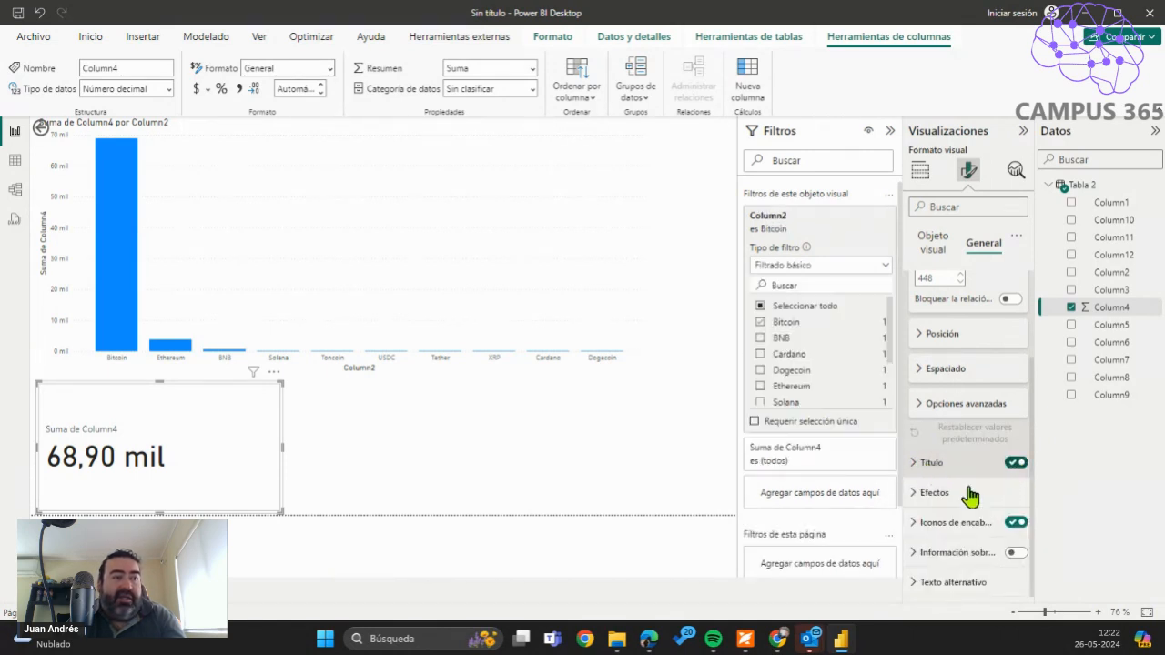
pyautogui.click(916, 464)
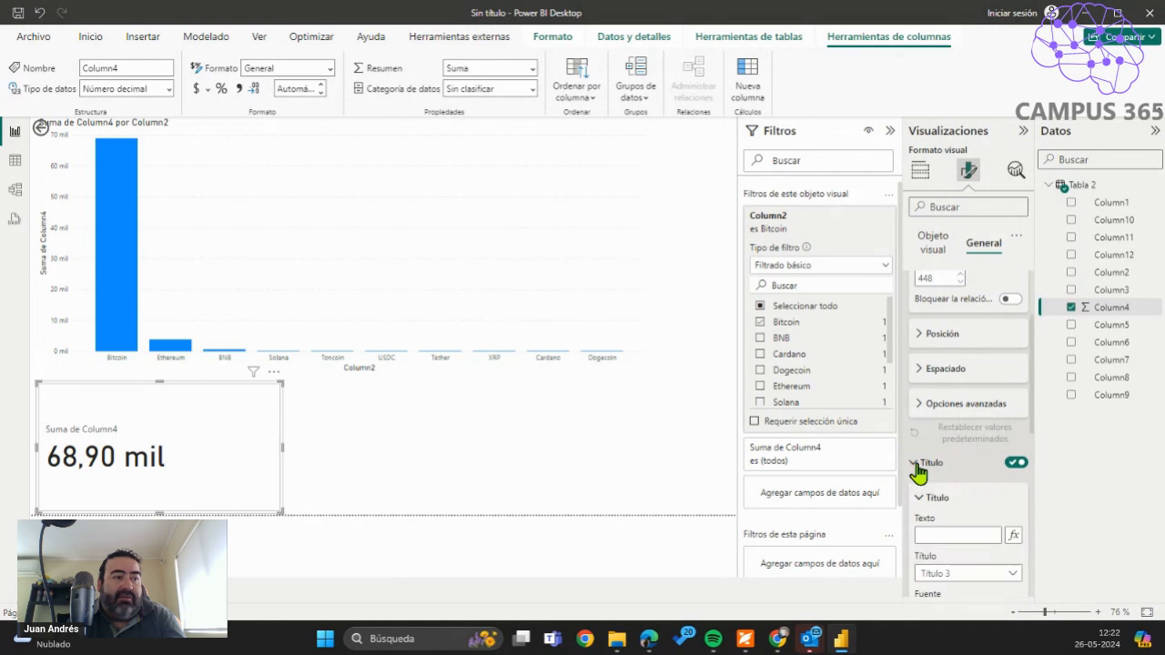
pyautogui.scroll(-2, 917, 471)
pyautogui.click(937, 436)
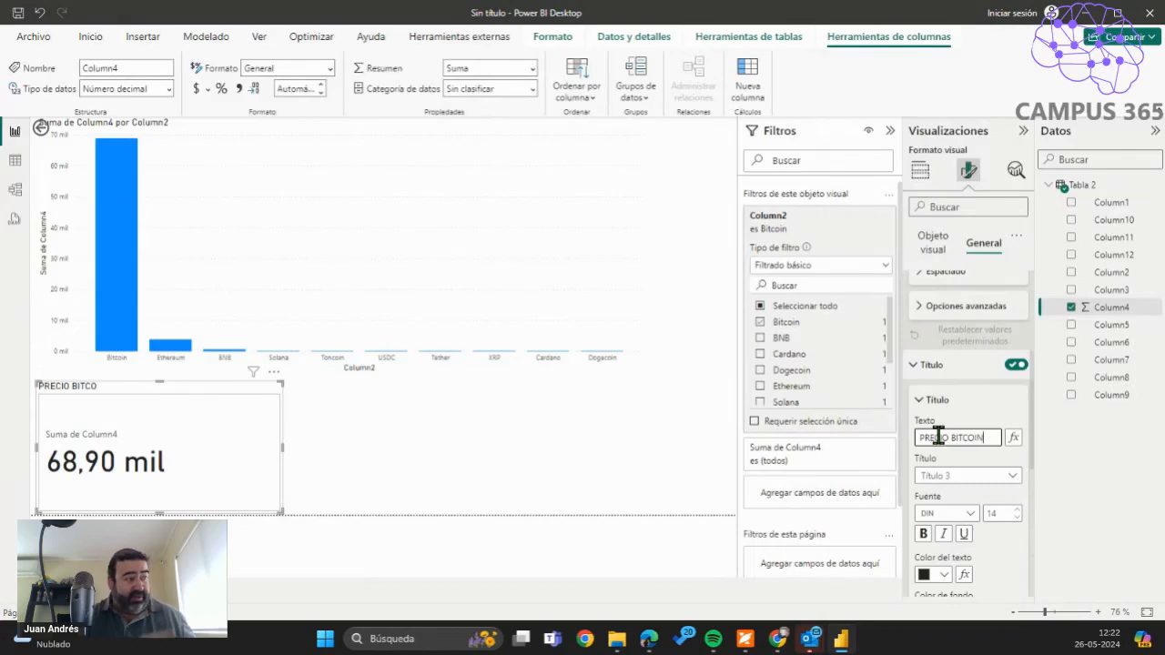
pyautogui.write('USD')
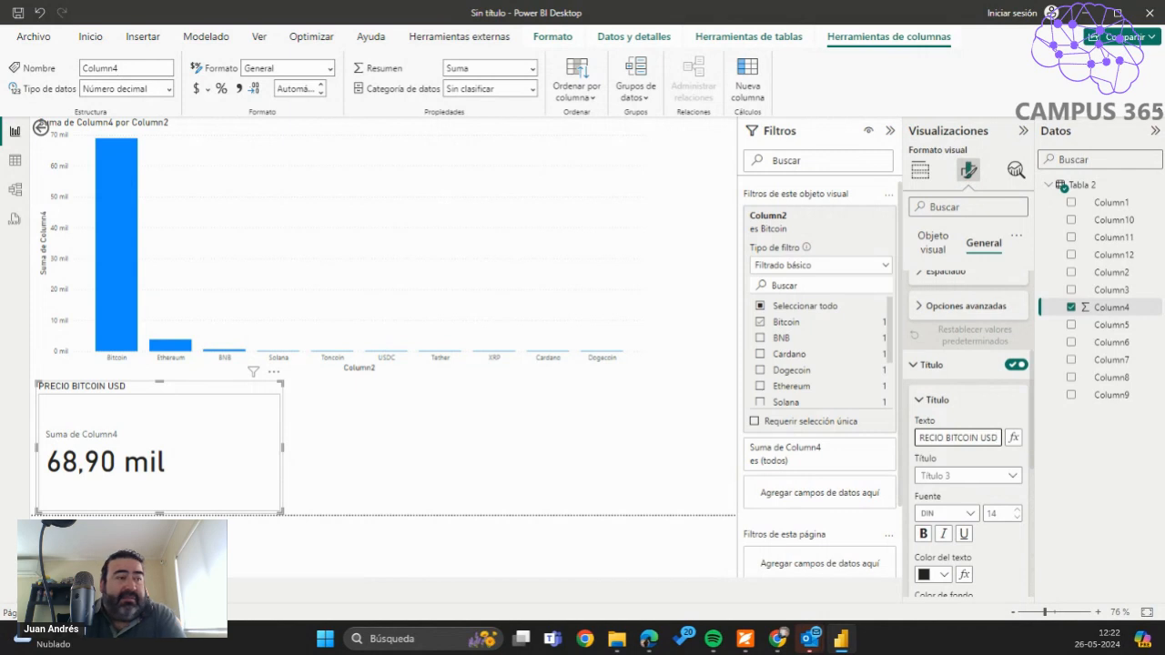
# Try the Normal and Título 3 heading styles on the card's title, settling on Título 2.
pyautogui.click(967, 479)
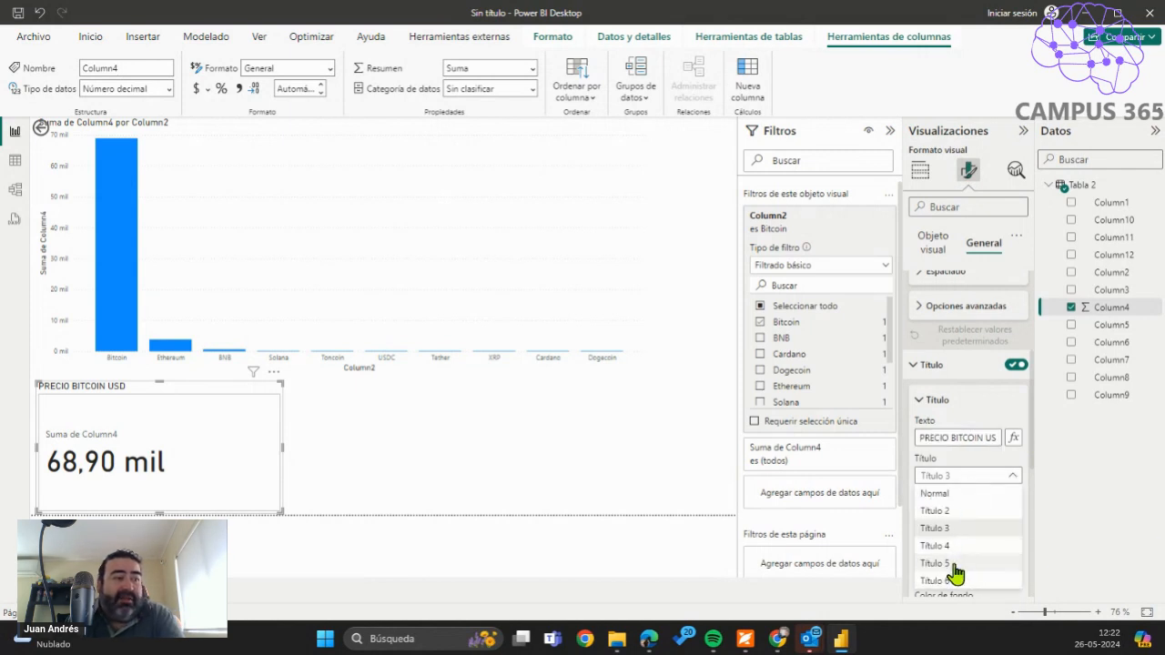
pyautogui.click(937, 511)
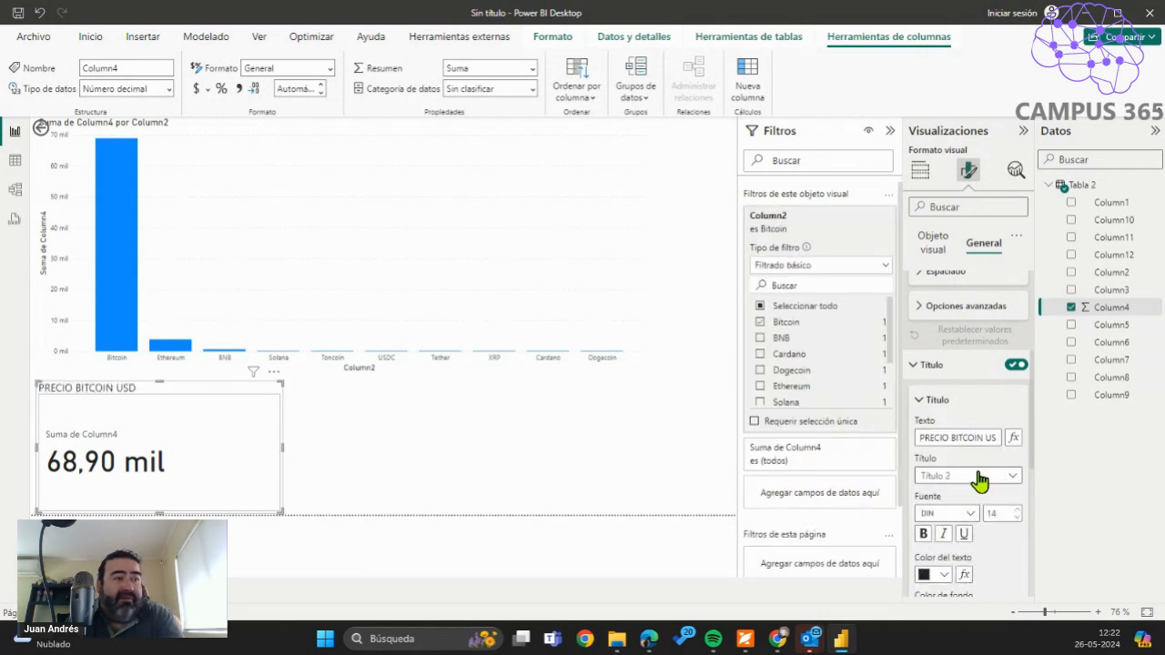
pyautogui.click(1001, 478)
pyautogui.click(937, 493)
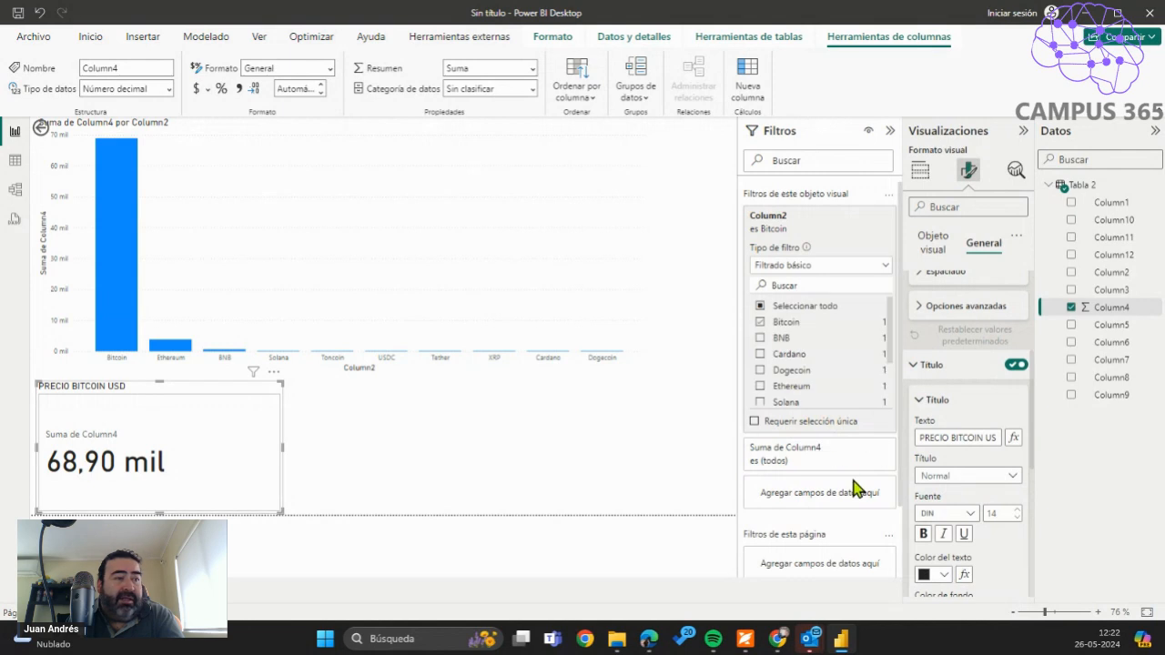
pyautogui.click(944, 477)
pyautogui.click(948, 533)
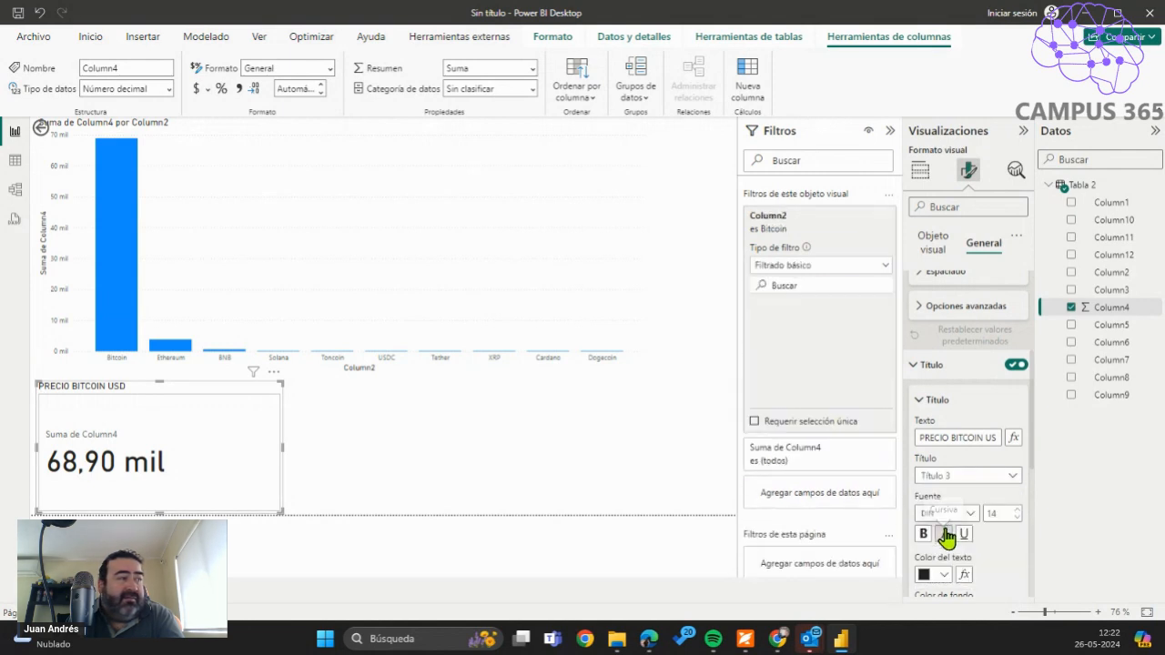
pyautogui.click(962, 476)
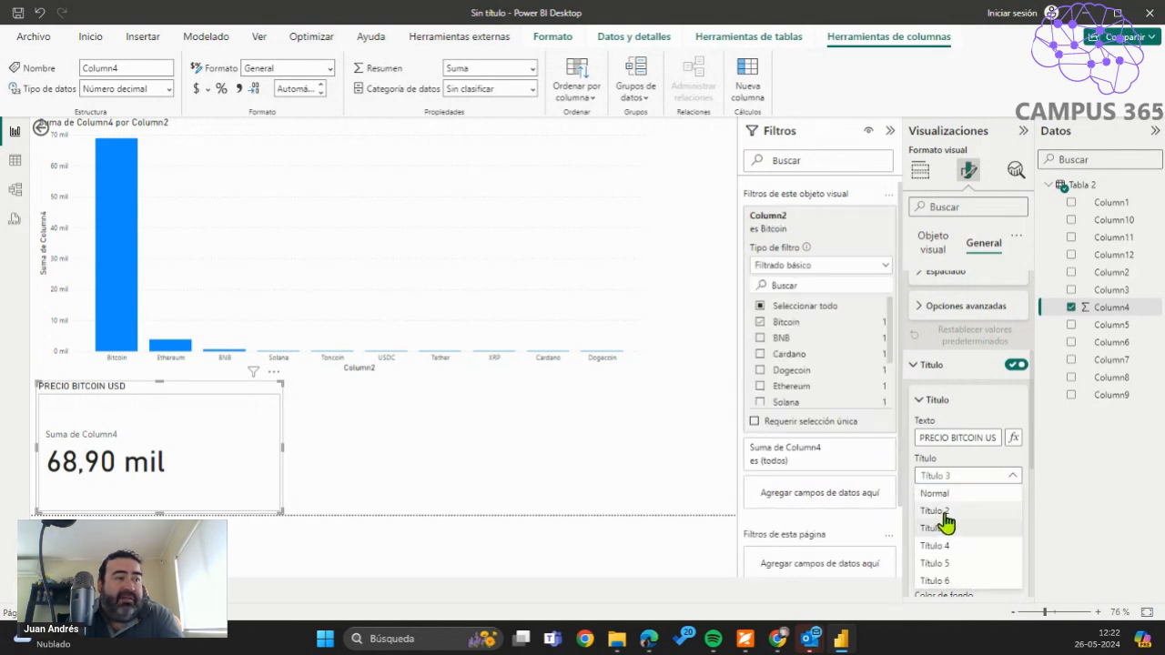
pyautogui.click(939, 511)
# Set the card title's font size to 20 and center it horizontally.
pyautogui.scroll(-2, 983, 540)
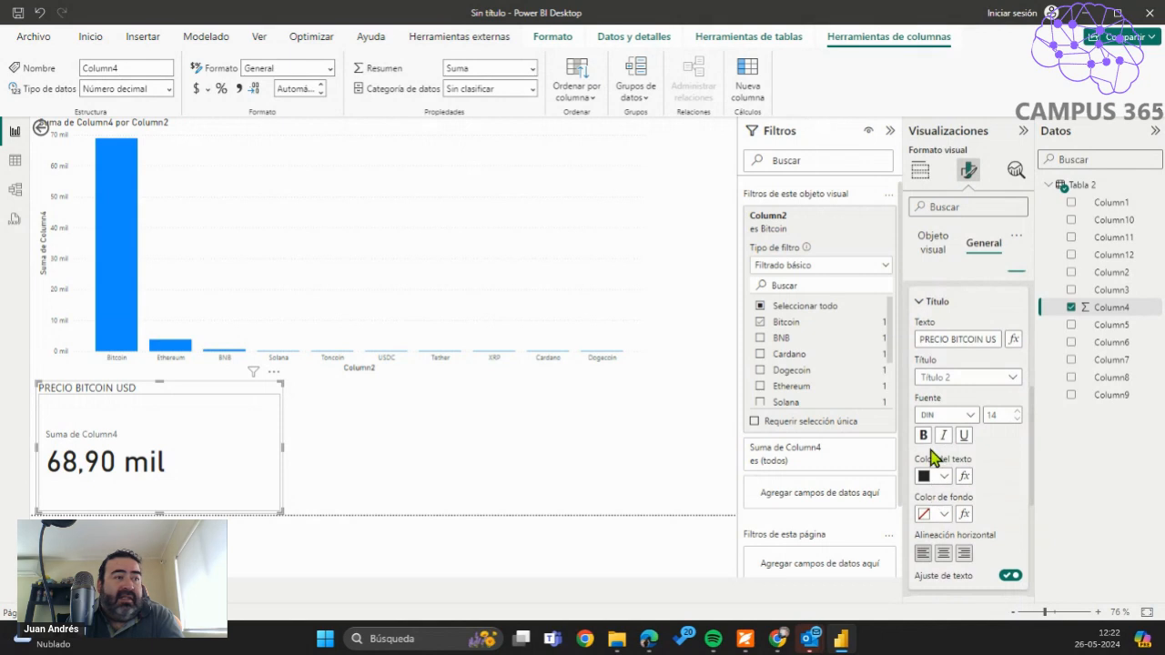
pyautogui.click(1018, 411)
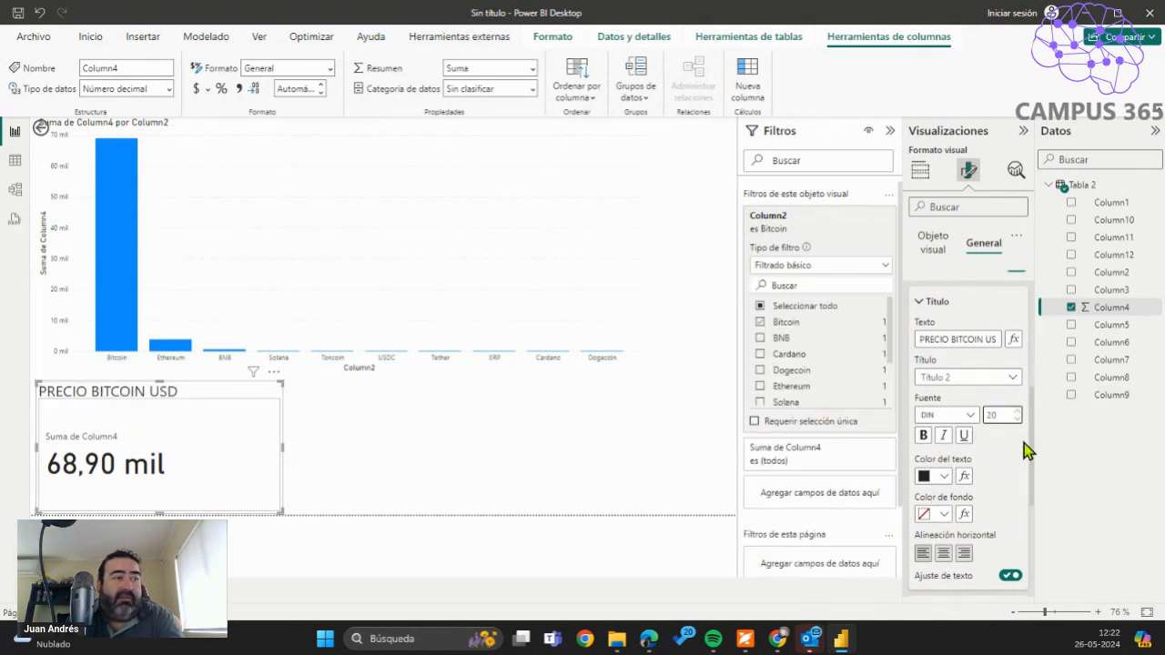
pyautogui.click(944, 554)
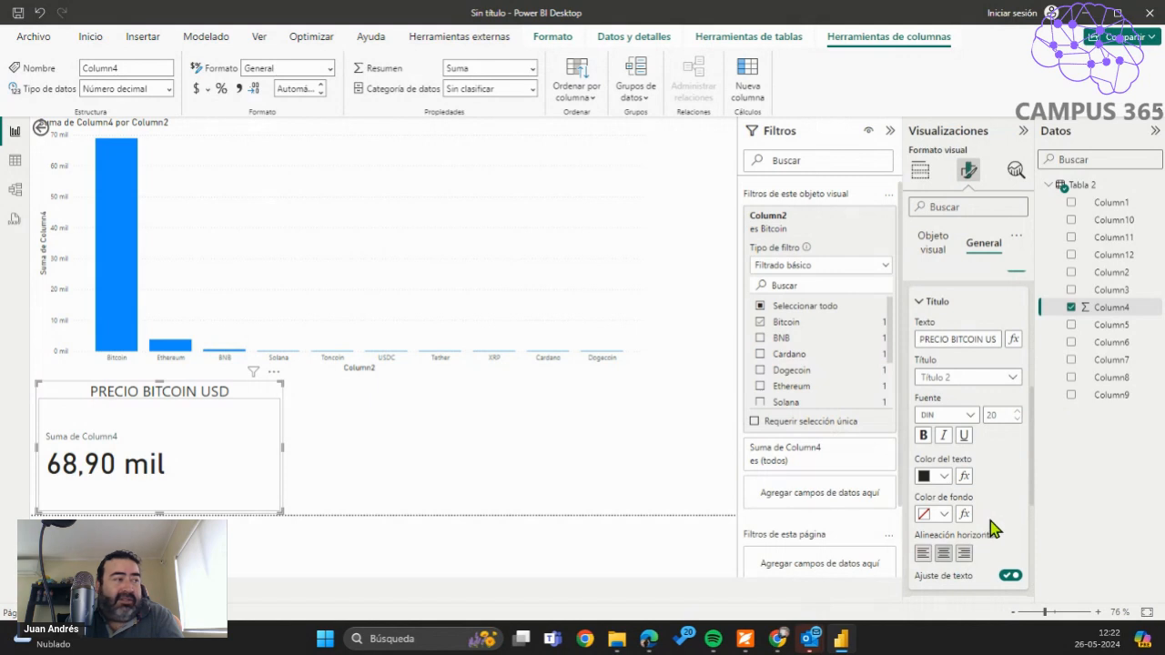
# Examine the card's remaining title options, including the subtitle, divider and spacing, and its general properties, collapsing the size and title groups.
pyautogui.scroll(-3, 995, 528)
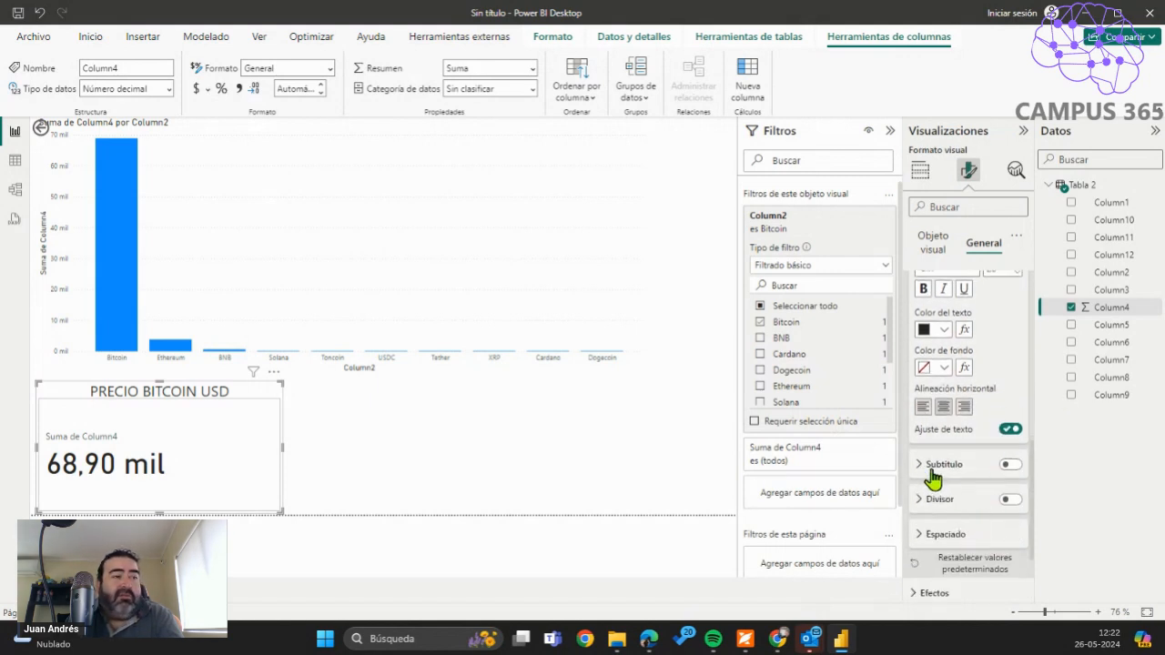
pyautogui.scroll(-1, 949, 507)
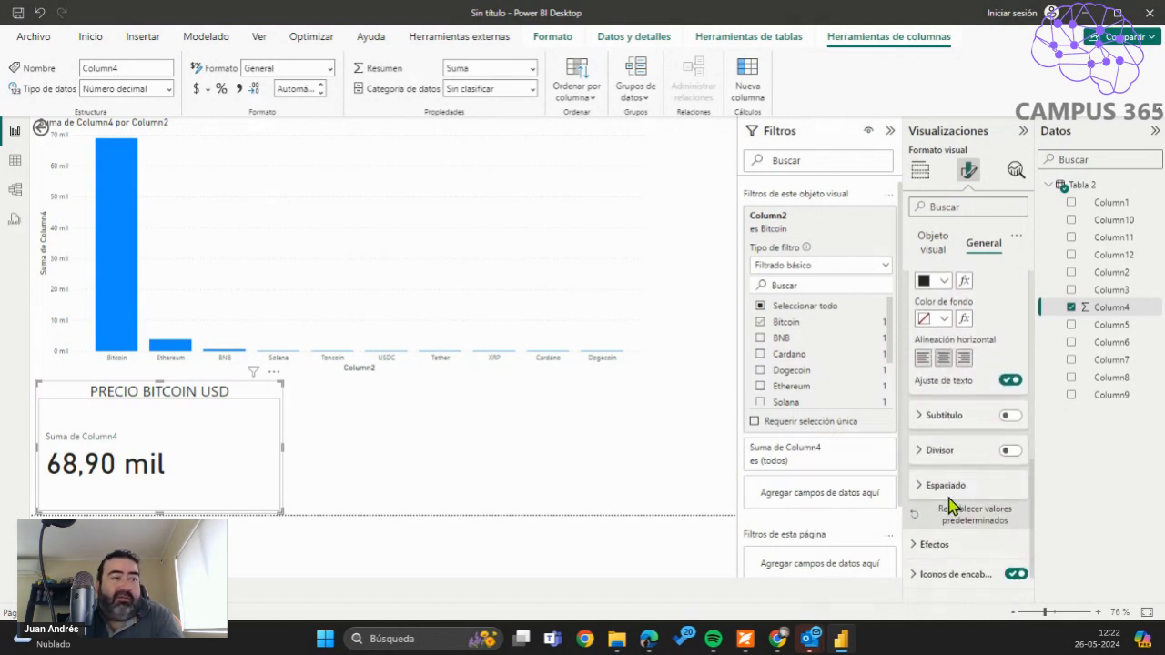
pyautogui.click(933, 452)
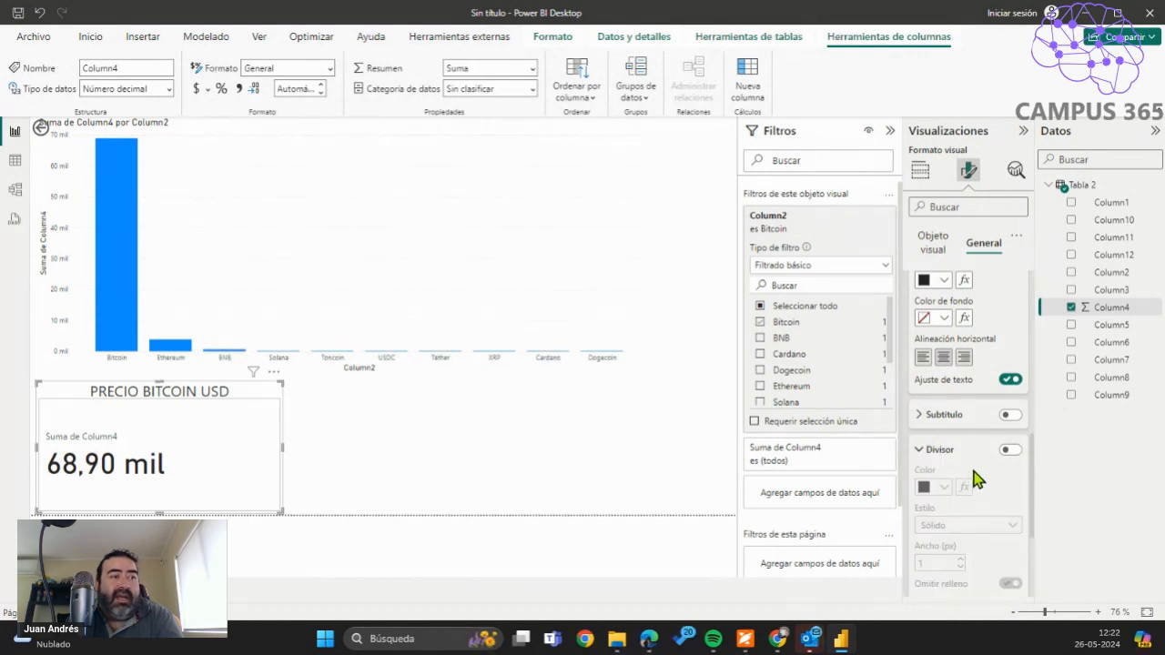
pyautogui.click(928, 455)
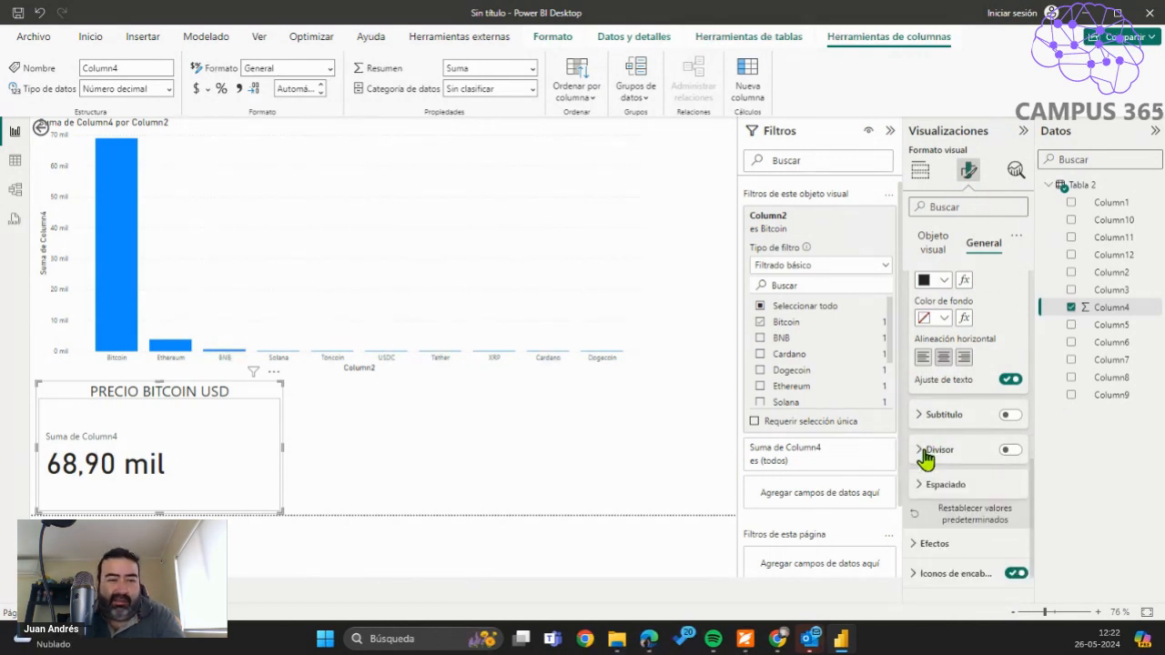
pyautogui.scroll(-1, 1020, 483)
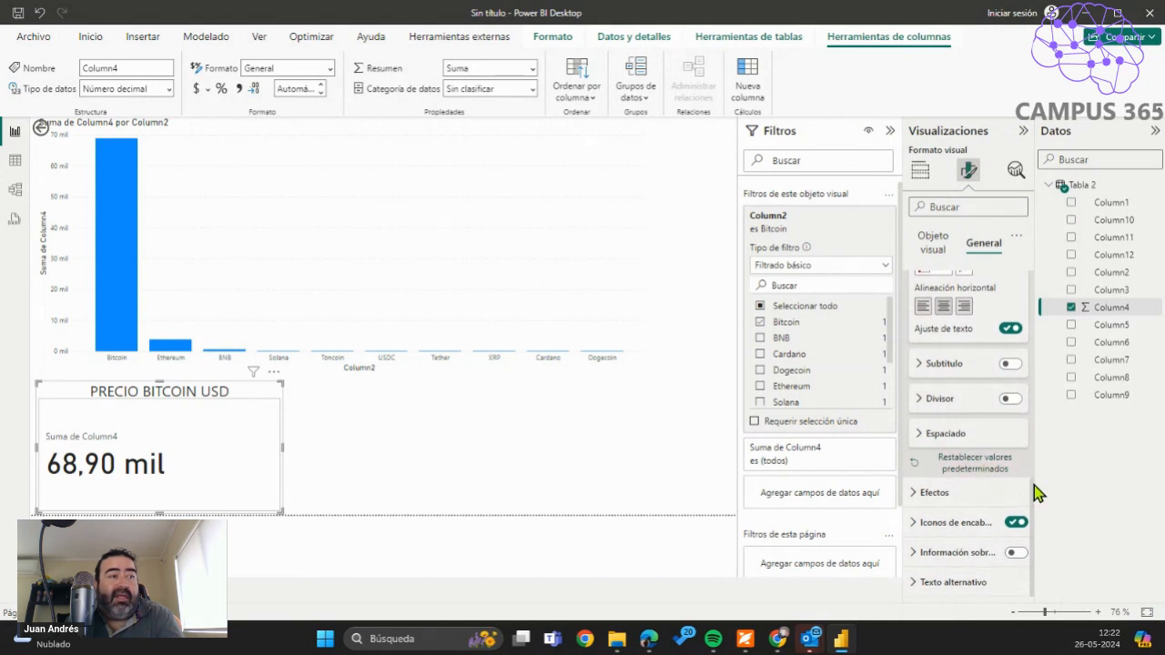
pyautogui.scroll(8, 997, 442)
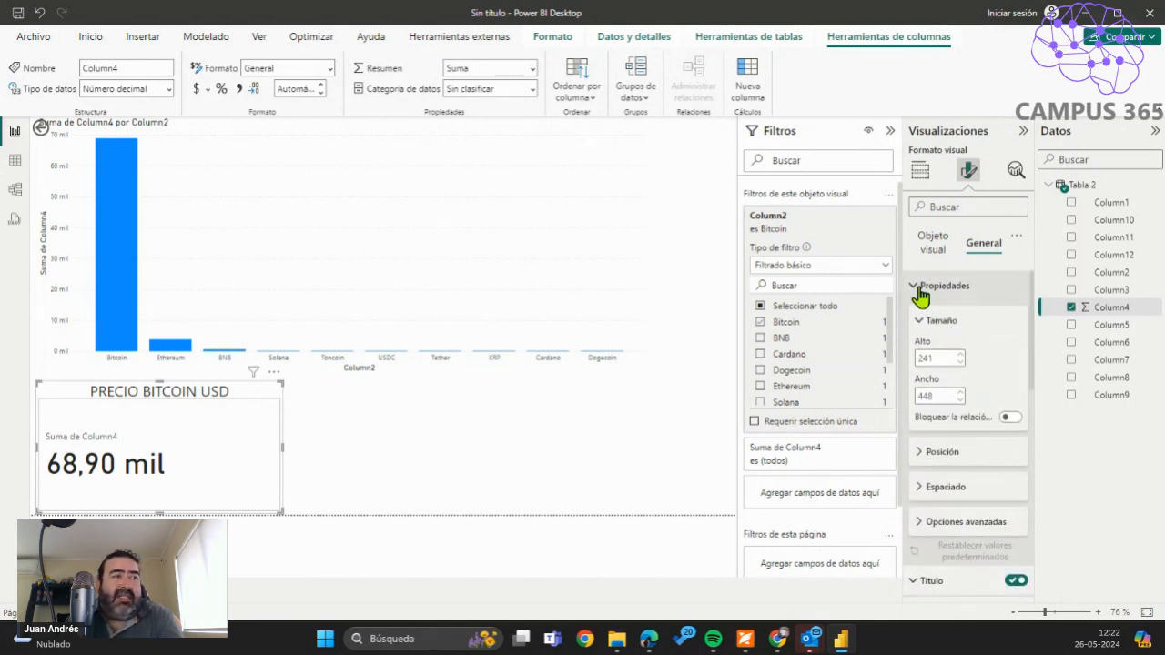
pyautogui.click(937, 253)
pyautogui.click(986, 257)
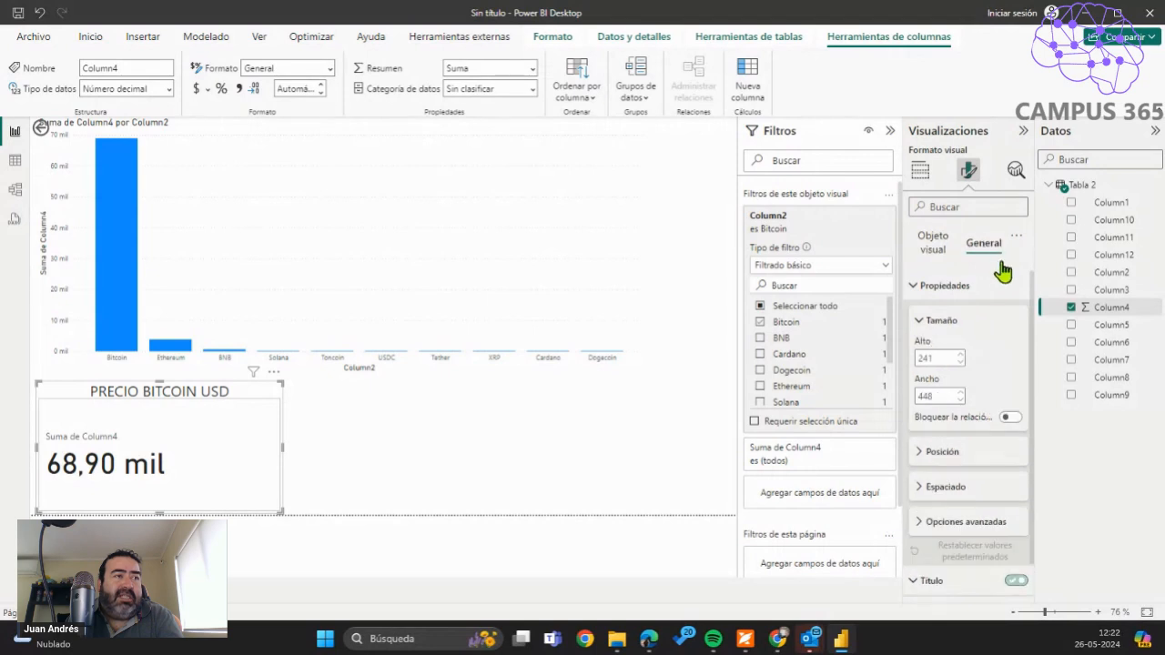
pyautogui.click(919, 324)
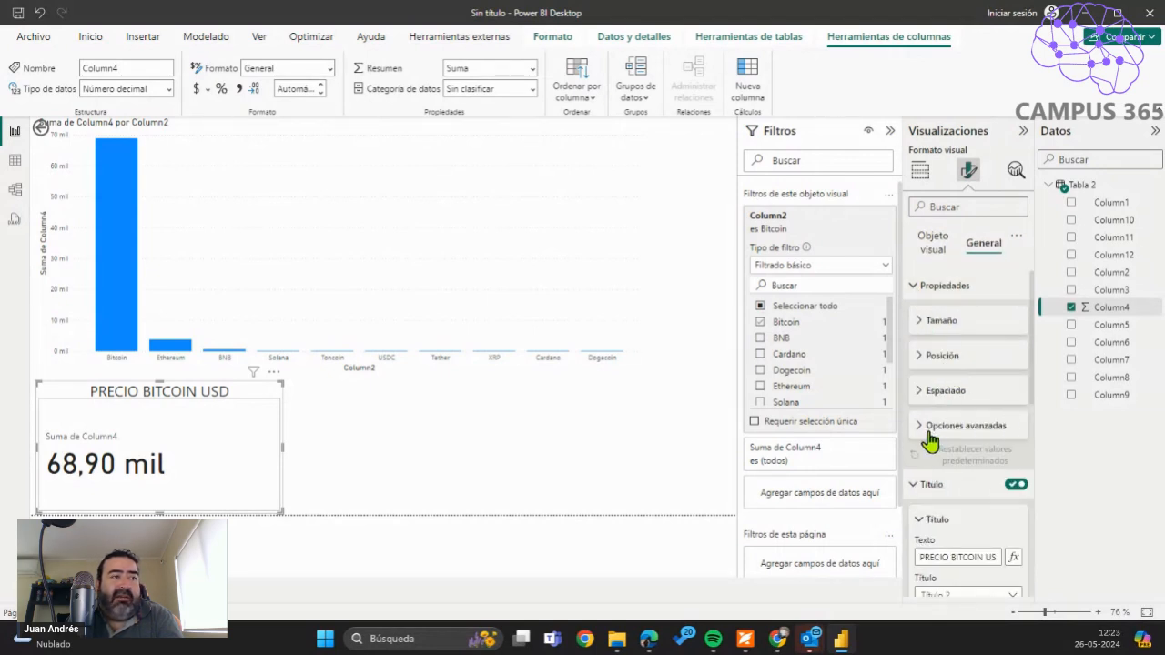
pyautogui.scroll(-4, 967, 491)
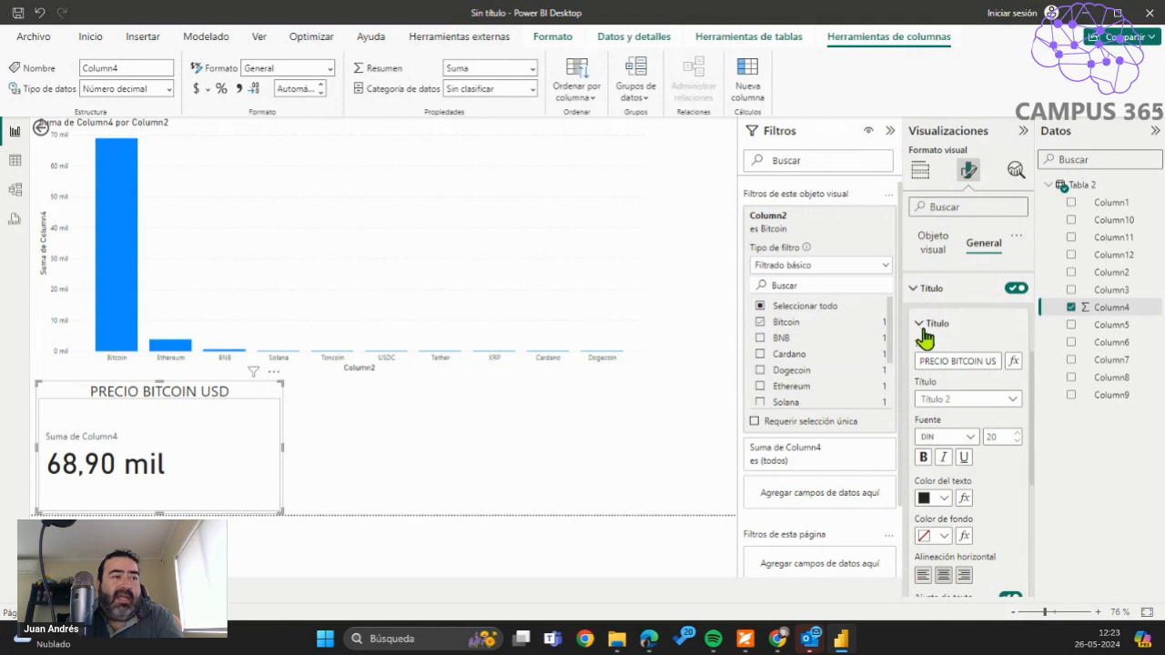
pyautogui.click(923, 333)
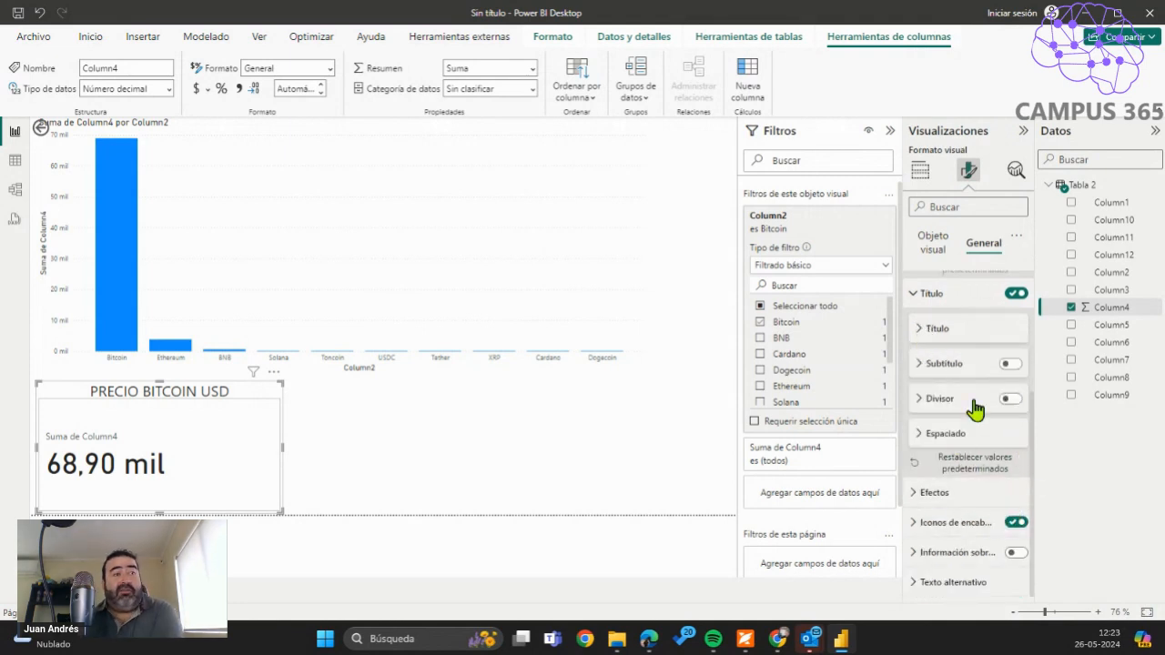
# Set the card's background color to light orange in its effects settings.
pyautogui.click(952, 499)
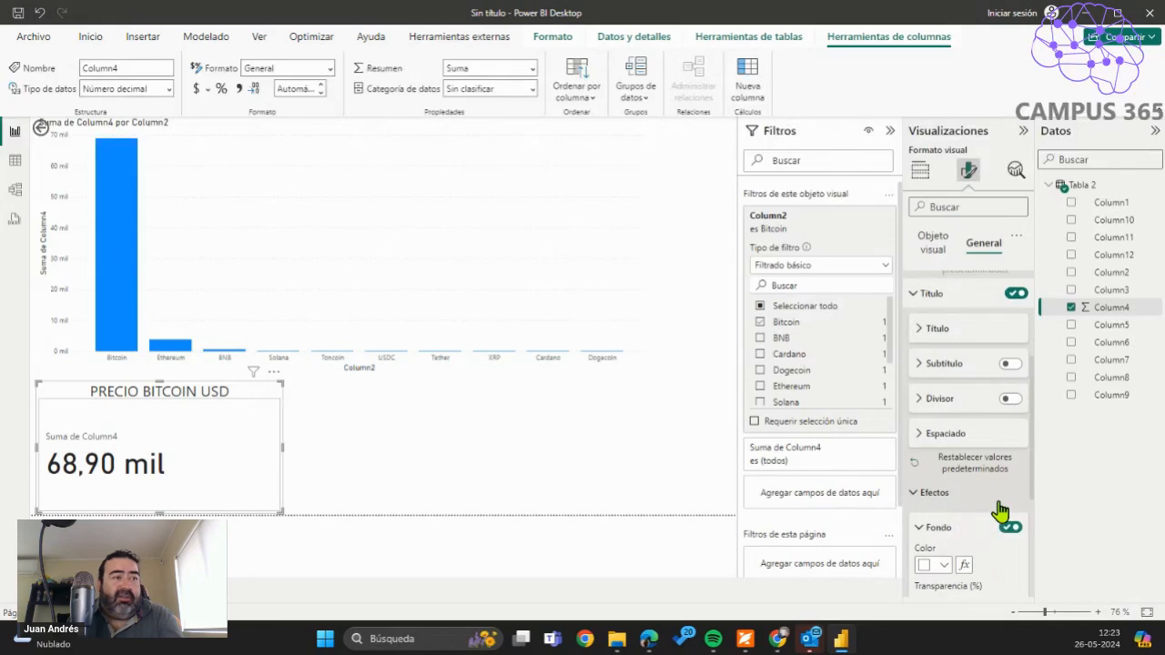
pyautogui.scroll(-2, 990, 511)
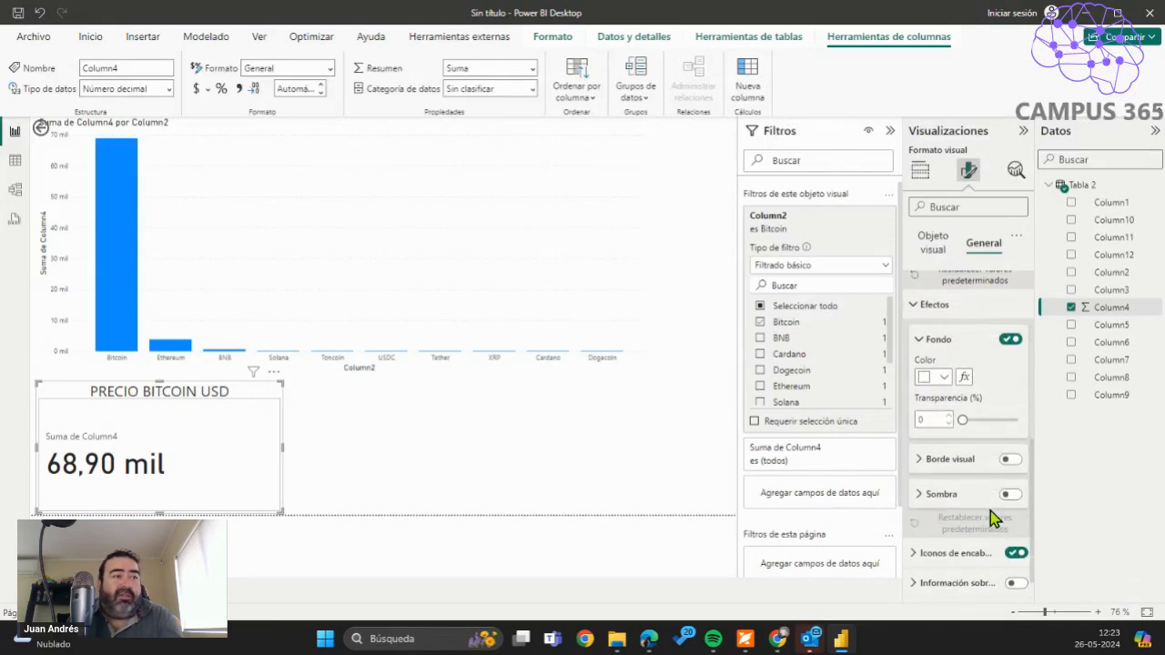
pyautogui.click(943, 369)
pyautogui.click(1015, 190)
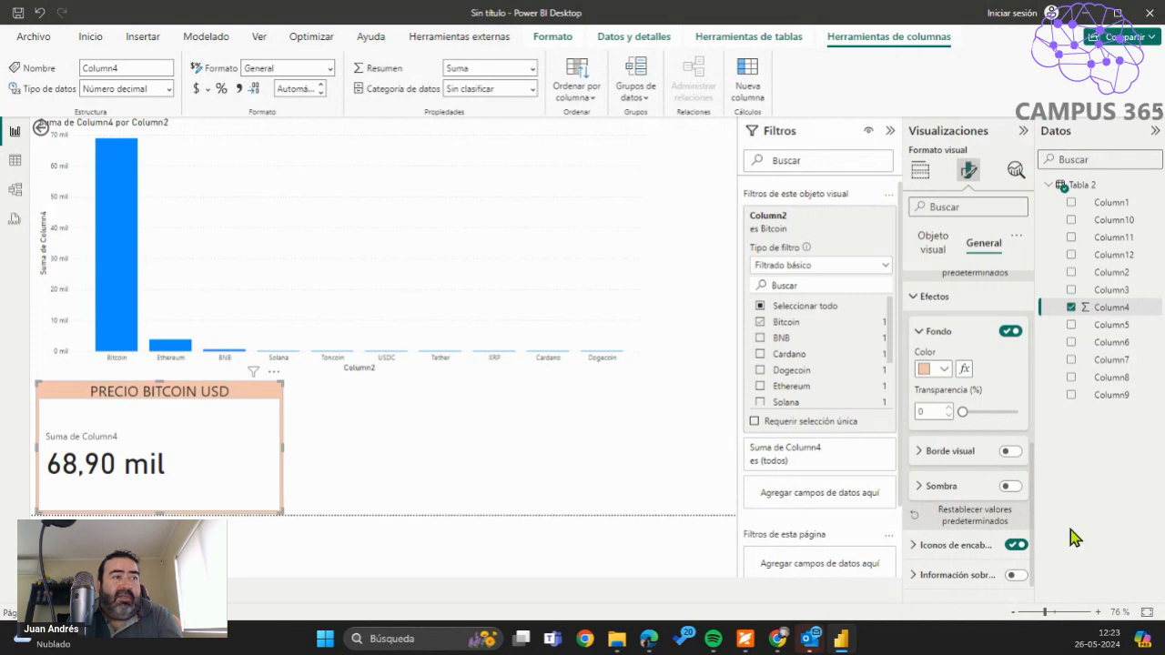
# Set the card's overall background color to white in its effects settings, with the border and shadow groups expanded.
pyautogui.click(937, 486)
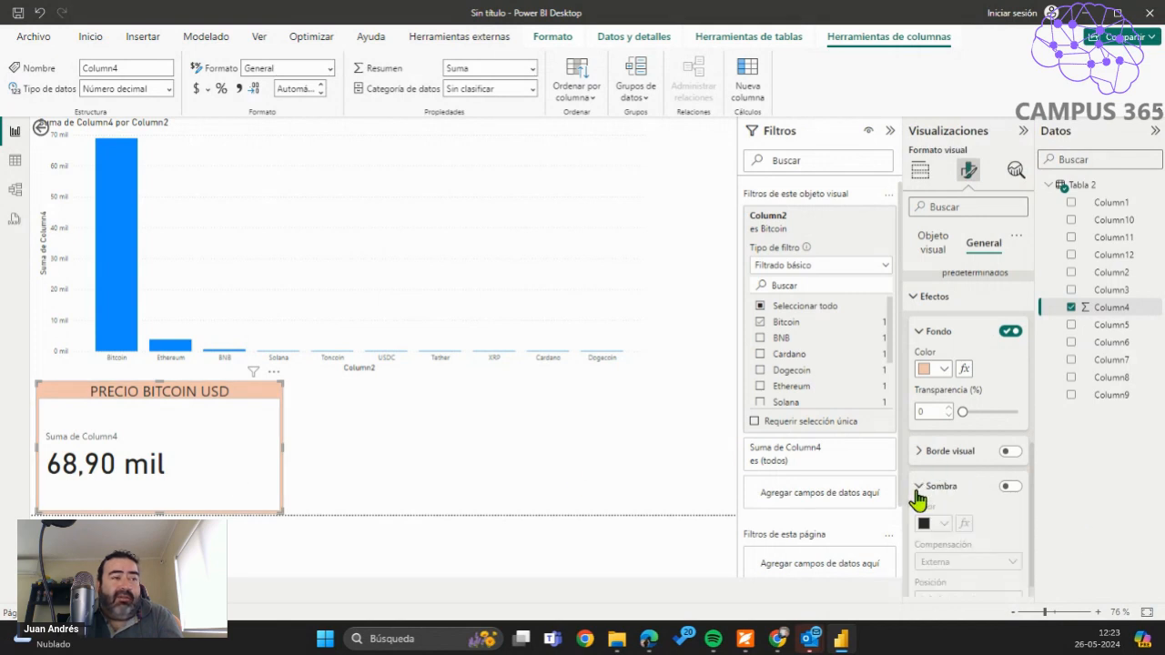
pyautogui.click(919, 451)
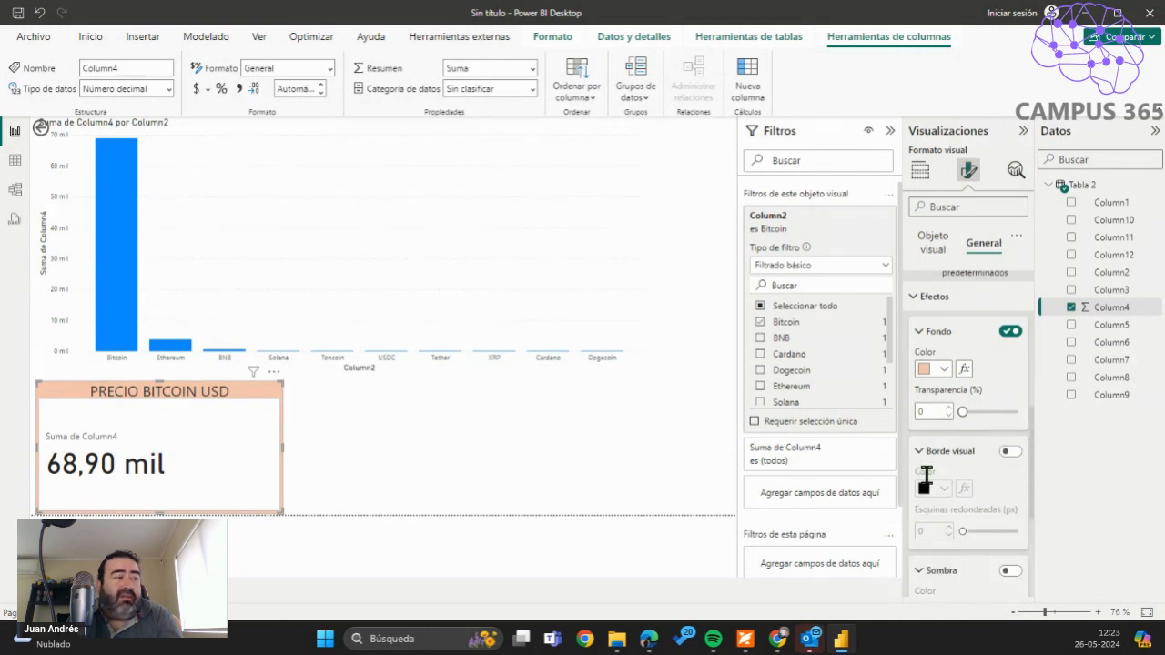
pyautogui.click(946, 371)
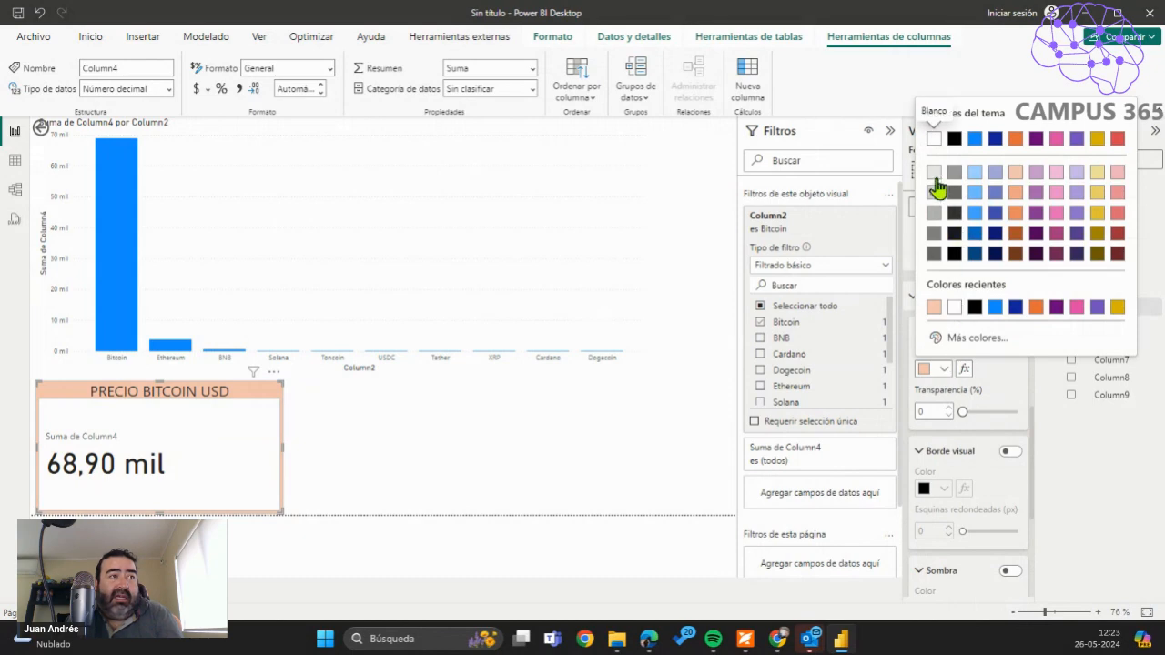
pyautogui.click(933, 138)
pyautogui.scroll(-5, 938, 422)
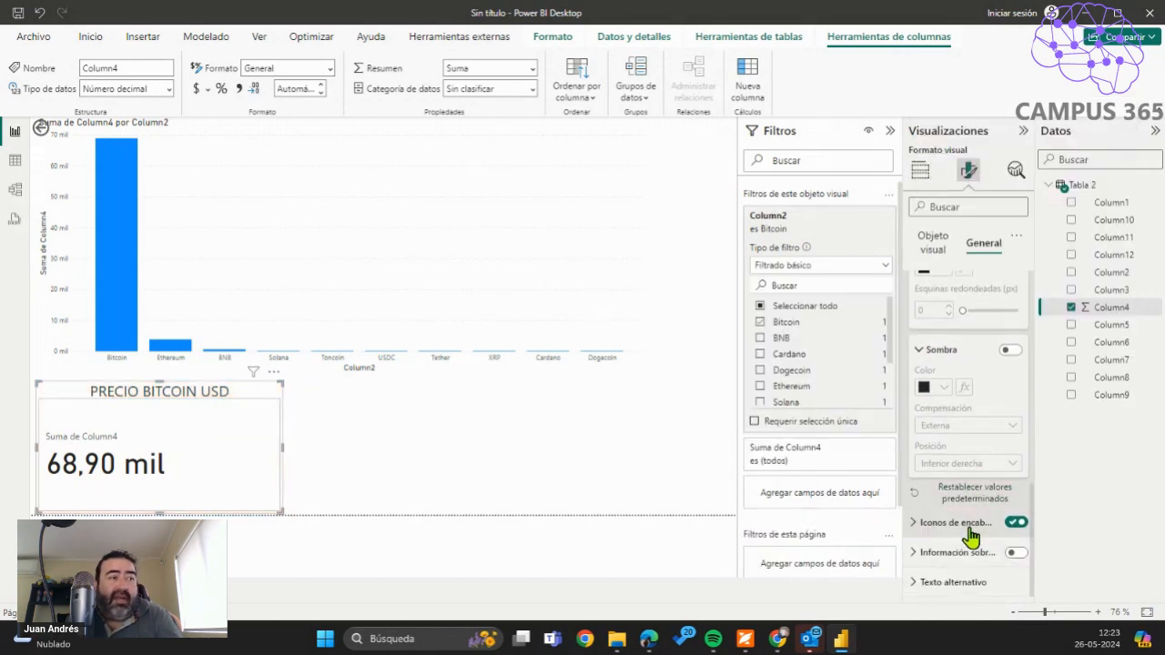
pyautogui.scroll(8, 970, 537)
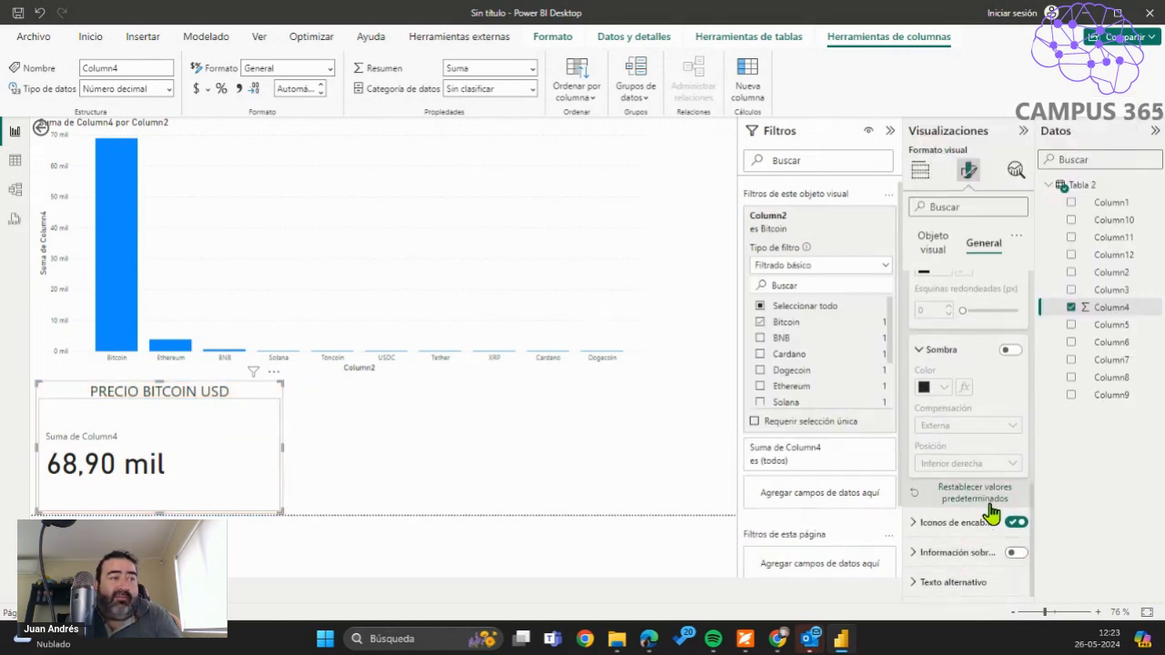
# Examine the card's visual-specific formatting, including layout and callout values, and its analytics and field assignments.
pyautogui.click(935, 242)
pyautogui.scroll(-1, 984, 416)
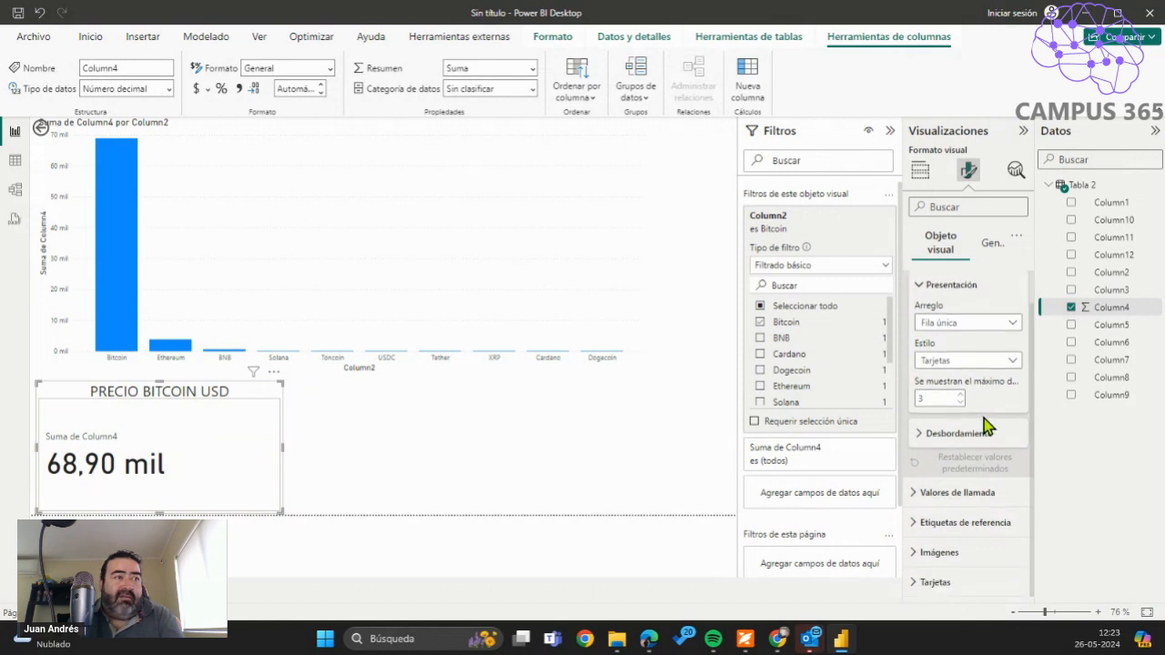
pyautogui.click(921, 498)
pyautogui.scroll(-8, 990, 504)
pyautogui.scroll(4, 990, 504)
pyautogui.scroll(-6, 982, 440)
pyautogui.scroll(4, 985, 448)
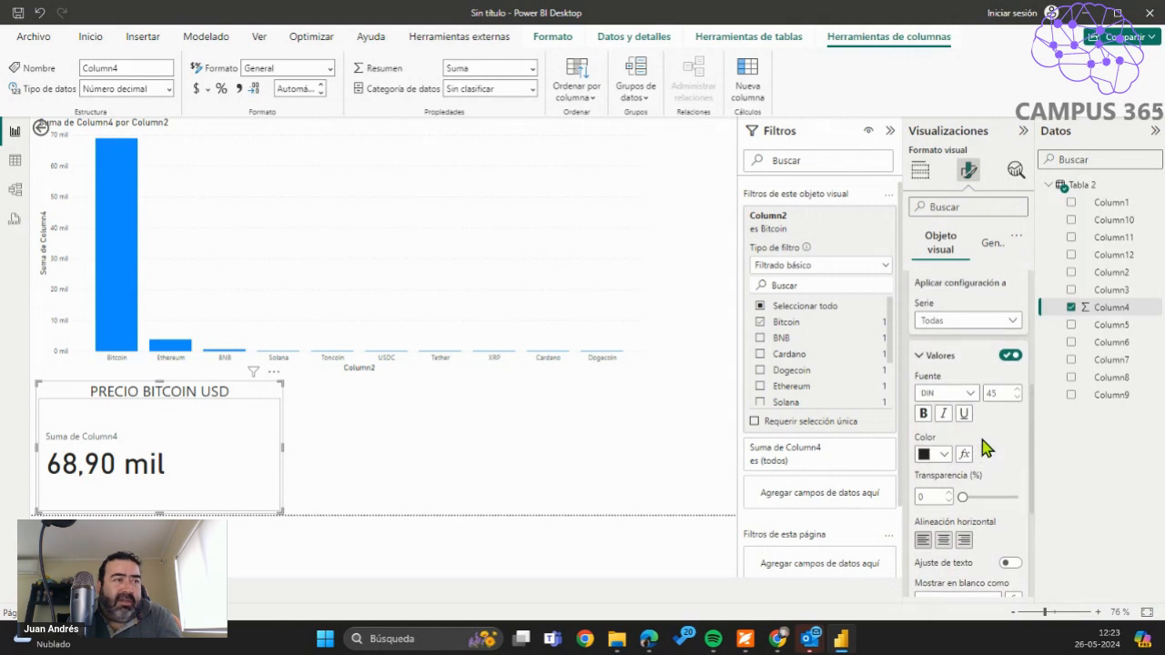
pyautogui.scroll(-6, 984, 446)
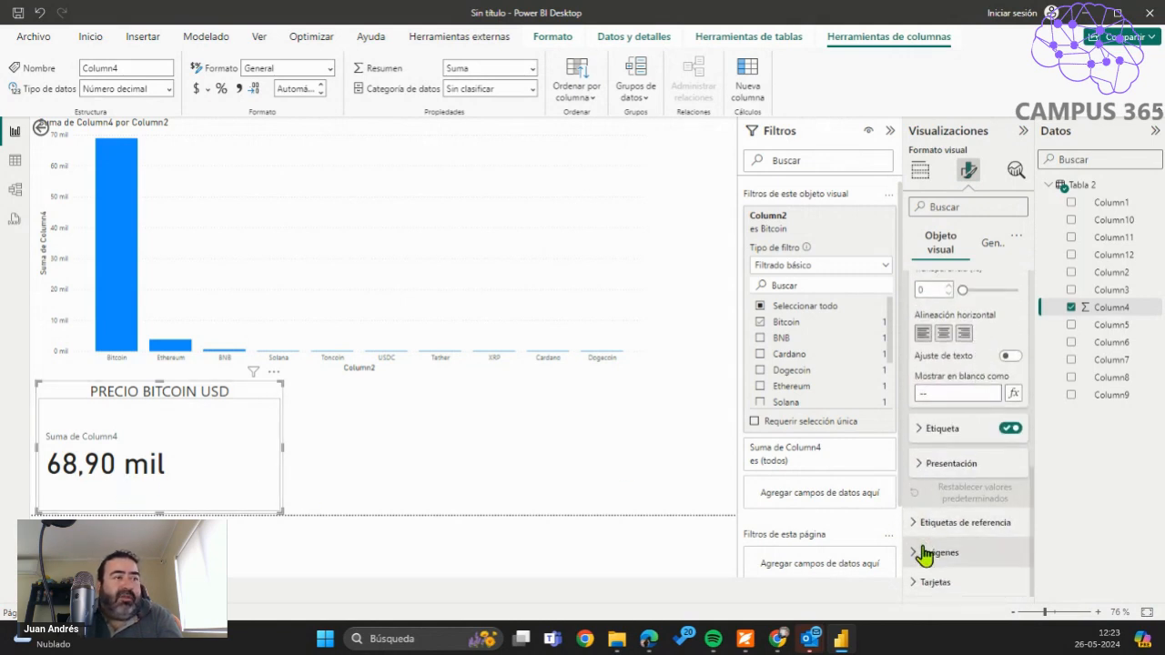
pyautogui.click(1011, 174)
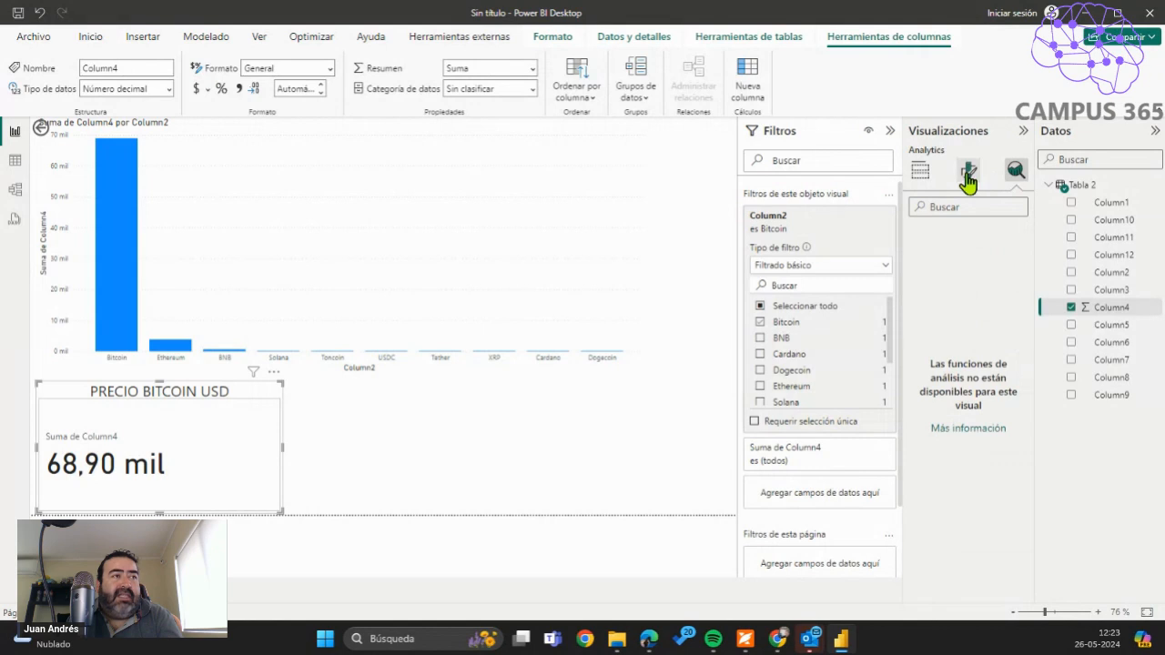
pyautogui.click(967, 173)
pyautogui.click(921, 173)
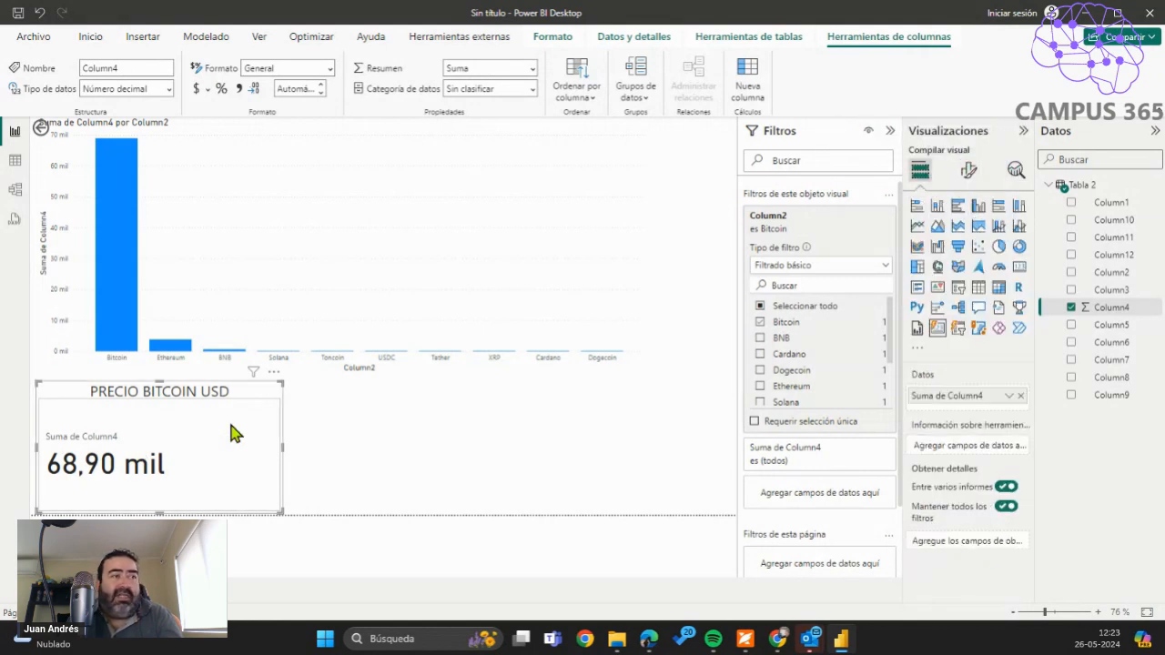
# Change the card's inner shape to a rounded rectangle (Rectángulo redondeado).
pyautogui.click(968, 171)
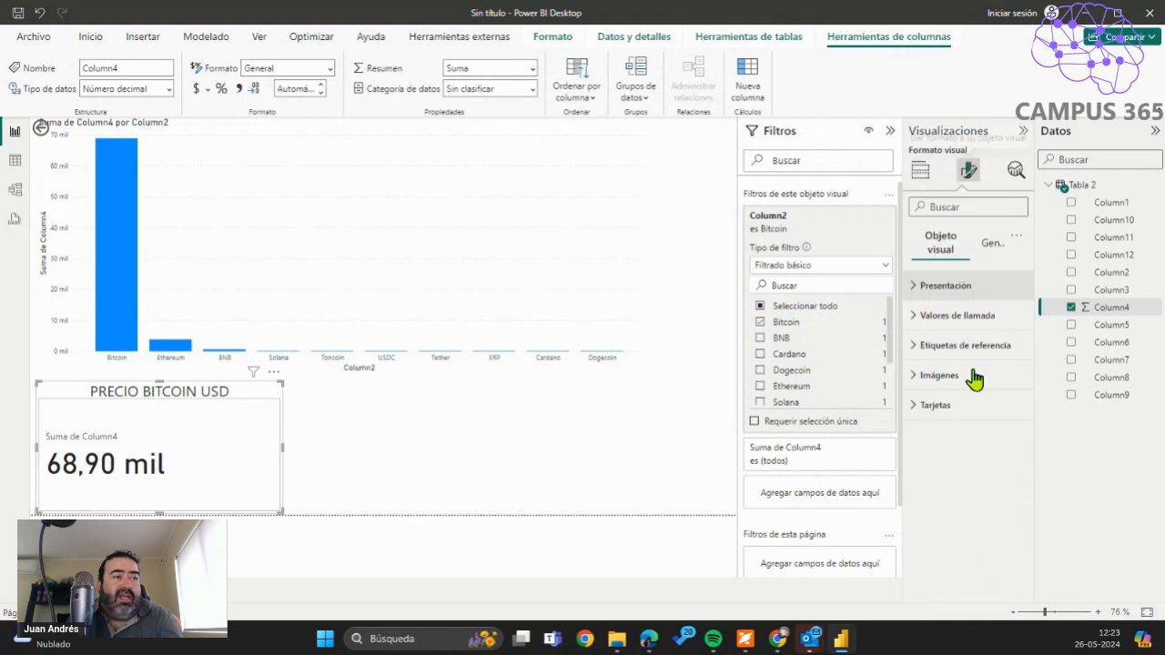
pyautogui.click(924, 410)
pyautogui.scroll(-3, 1008, 482)
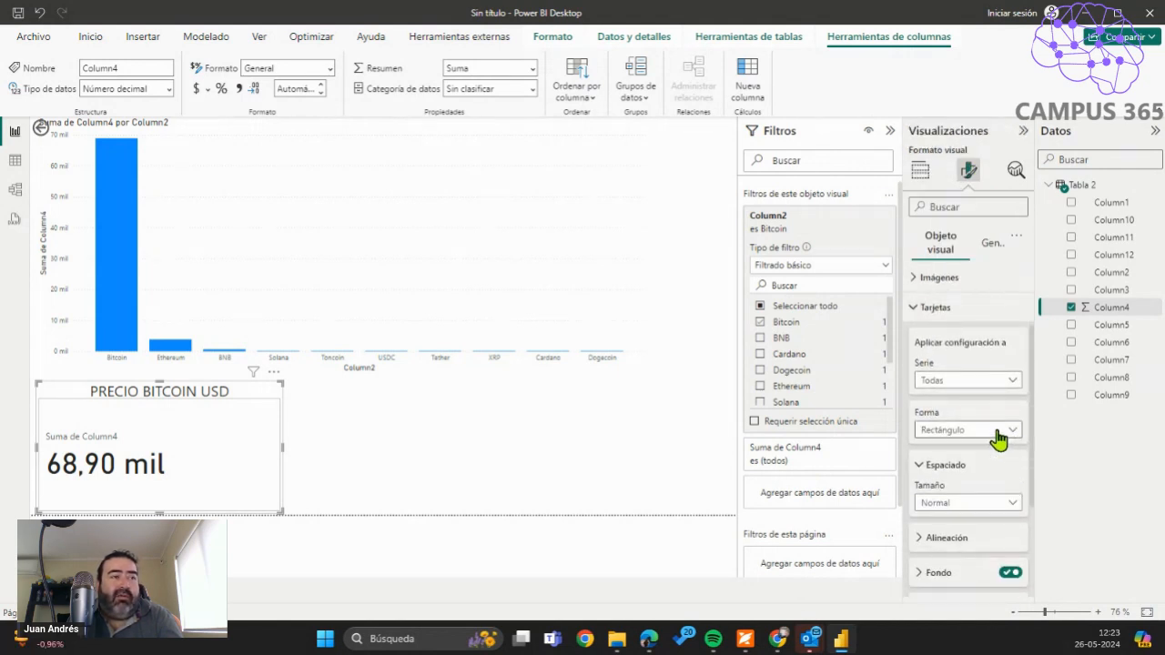
pyautogui.click(996, 429)
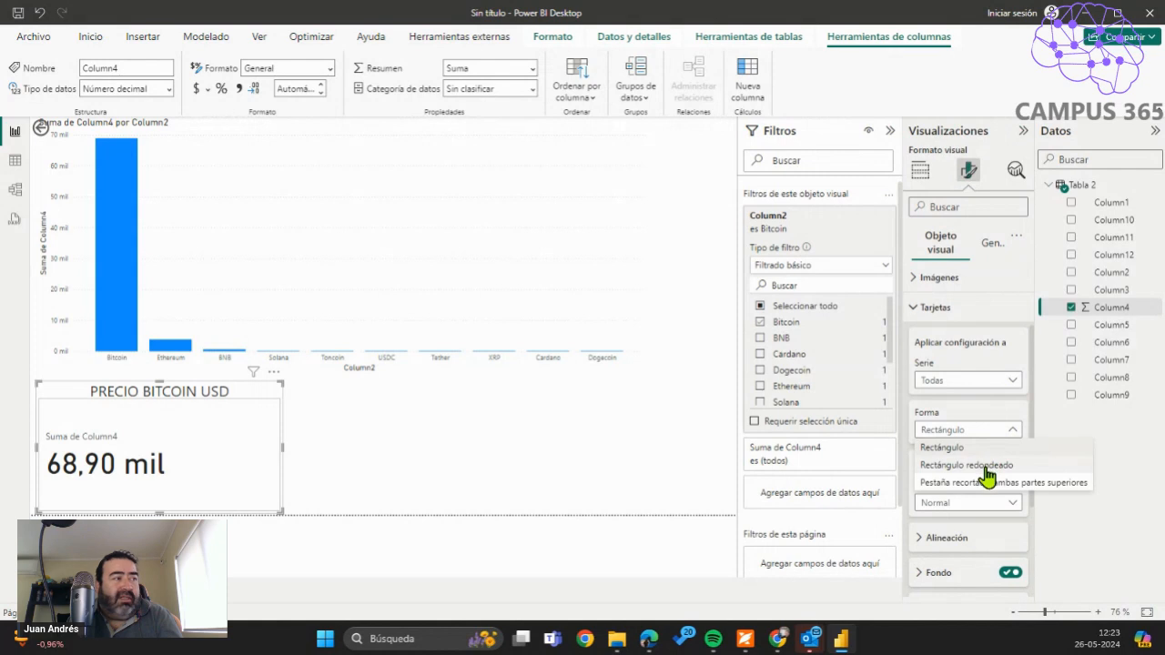
pyautogui.click(987, 465)
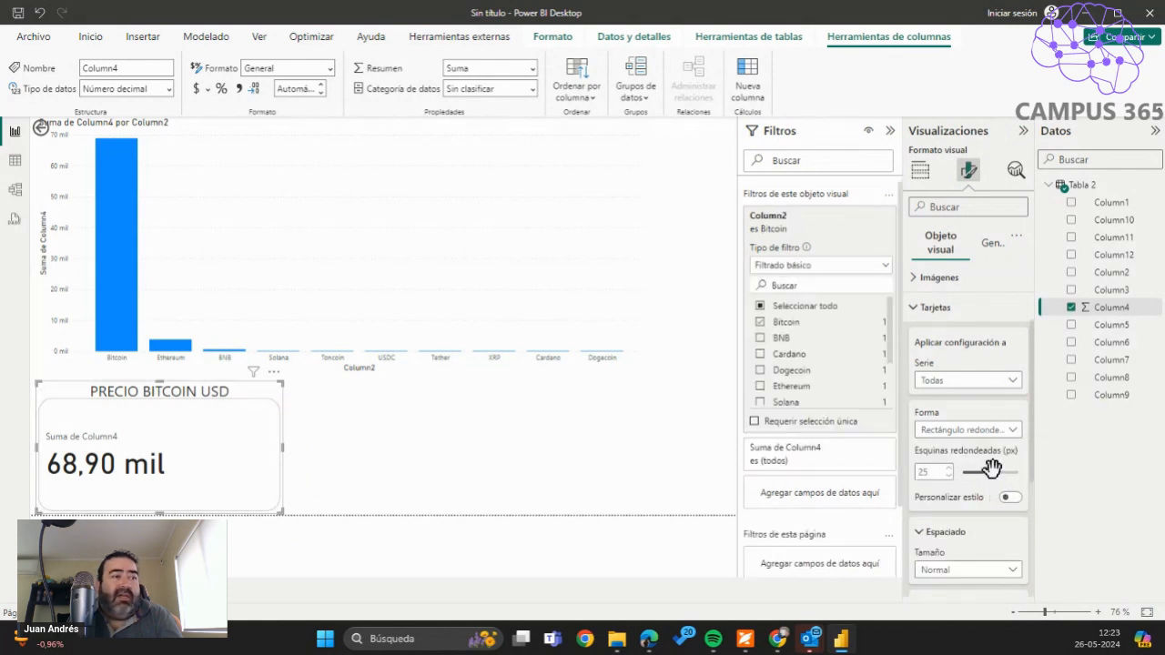
# Fill the inner rounded card with light blue and set its background transparency to about 36%.
pyautogui.scroll(-2, 1006, 544)
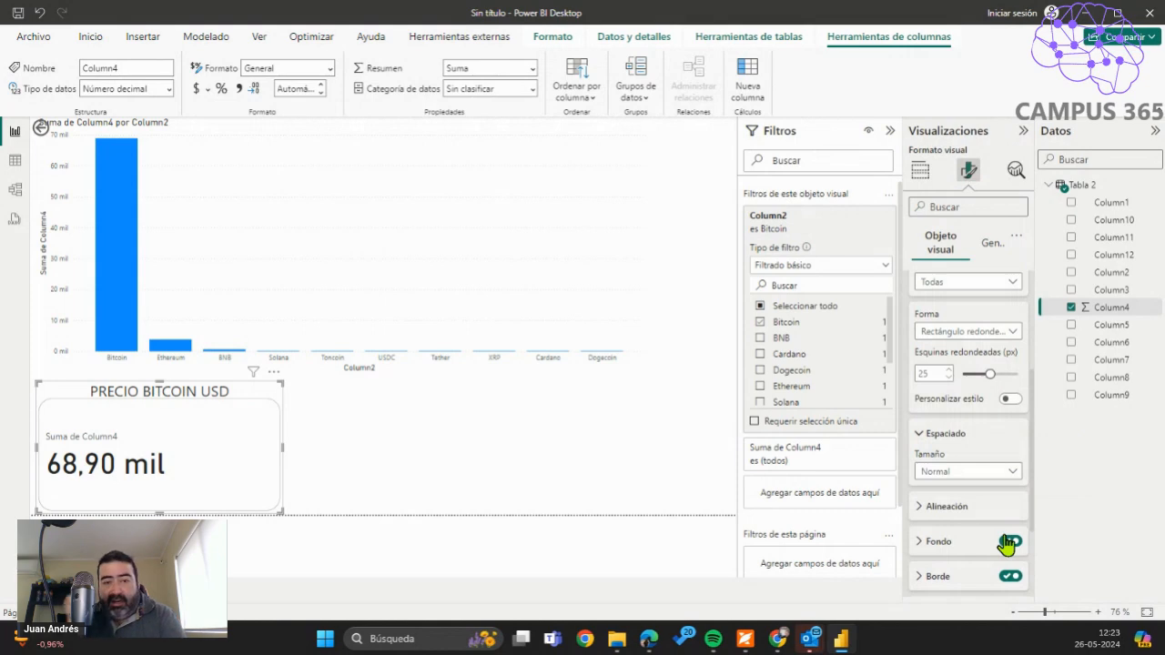
pyautogui.scroll(-2, 946, 546)
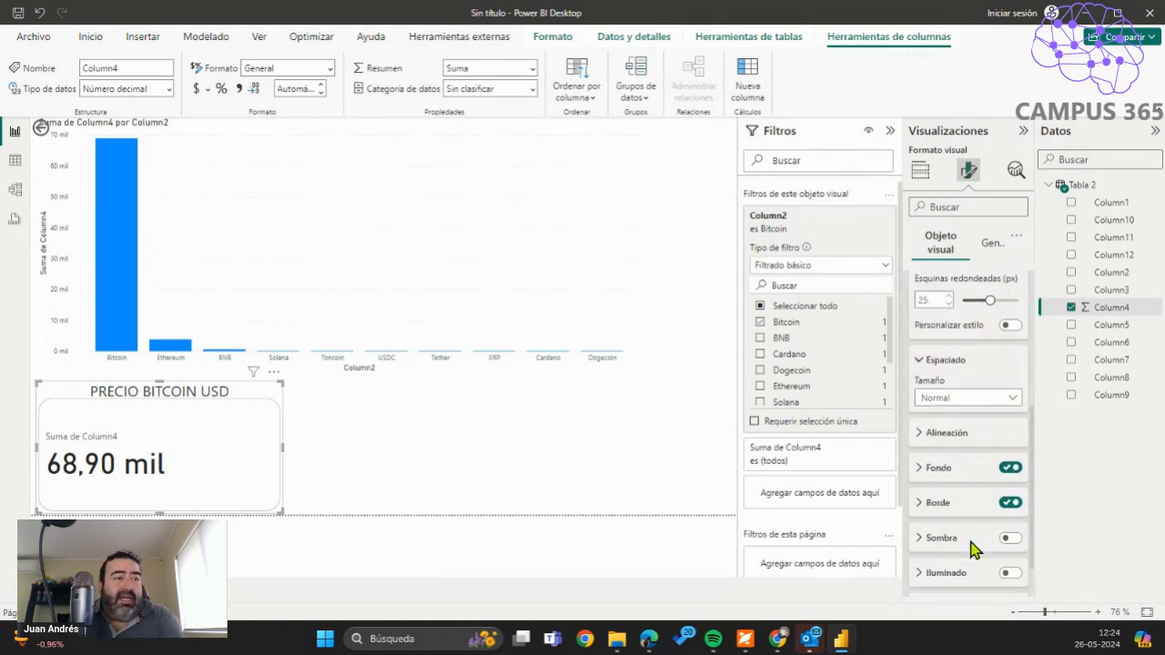
pyautogui.click(918, 445)
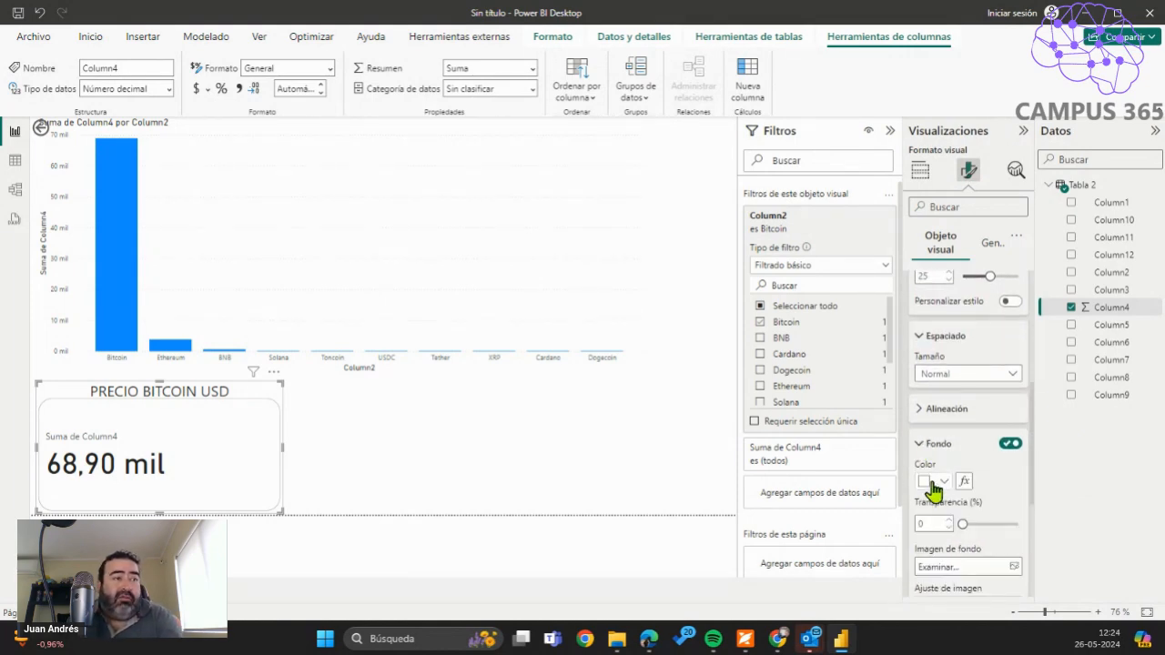
pyautogui.click(933, 483)
pyautogui.click(972, 286)
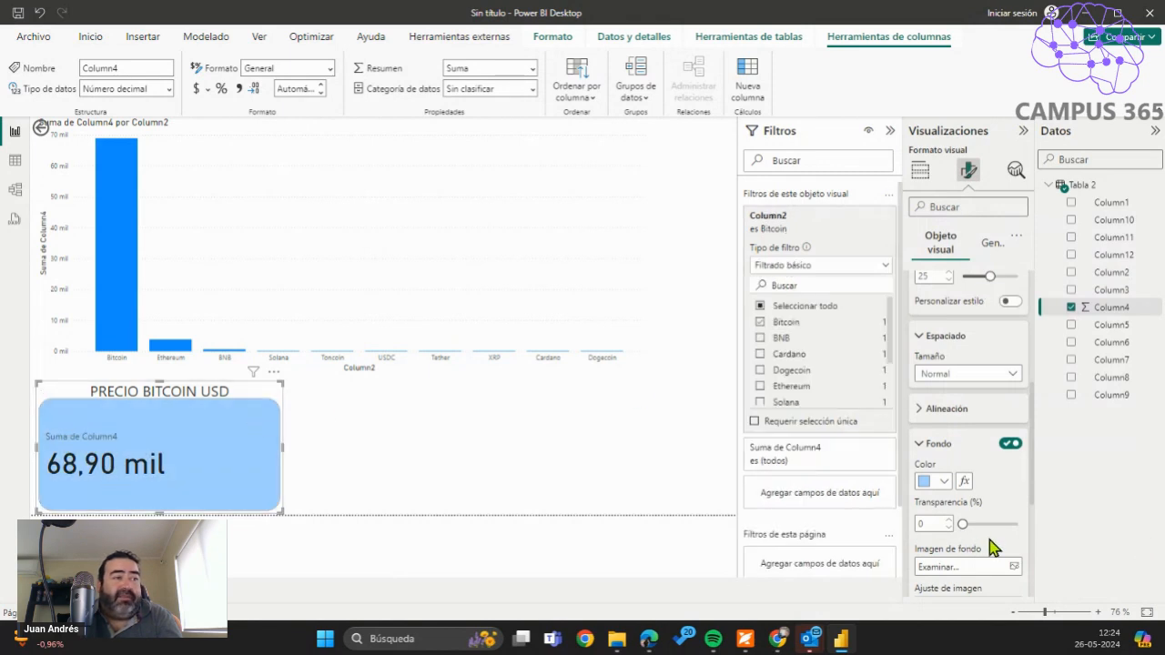
pyautogui.click(961, 523)
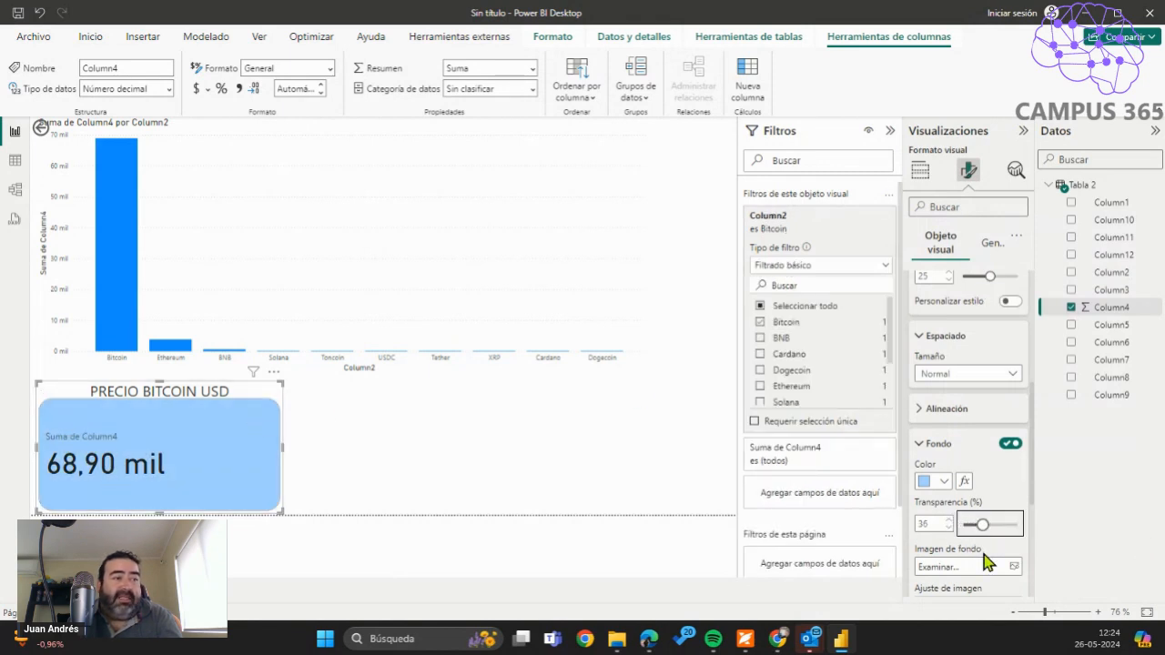
pyautogui.scroll(-1, 950, 549)
pyautogui.scroll(-1, 951, 549)
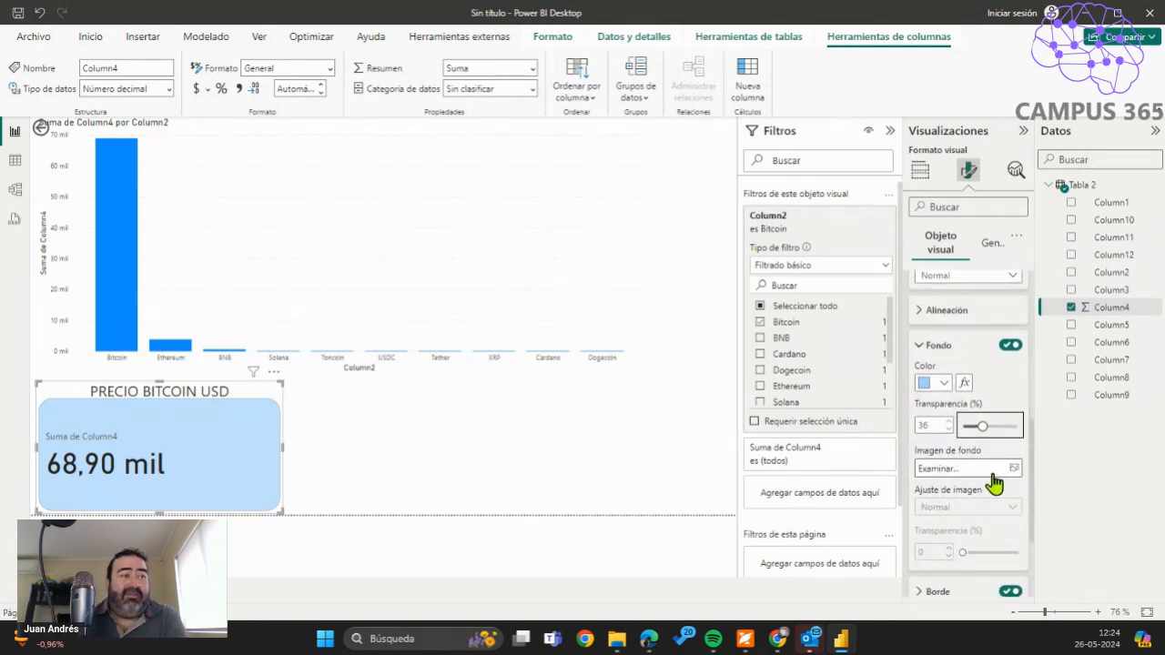
# Turn on the shadow for the inner rounded card.
pyautogui.scroll(-3, 994, 511)
pyautogui.scroll(-1, 957, 517)
pyautogui.click(1010, 483)
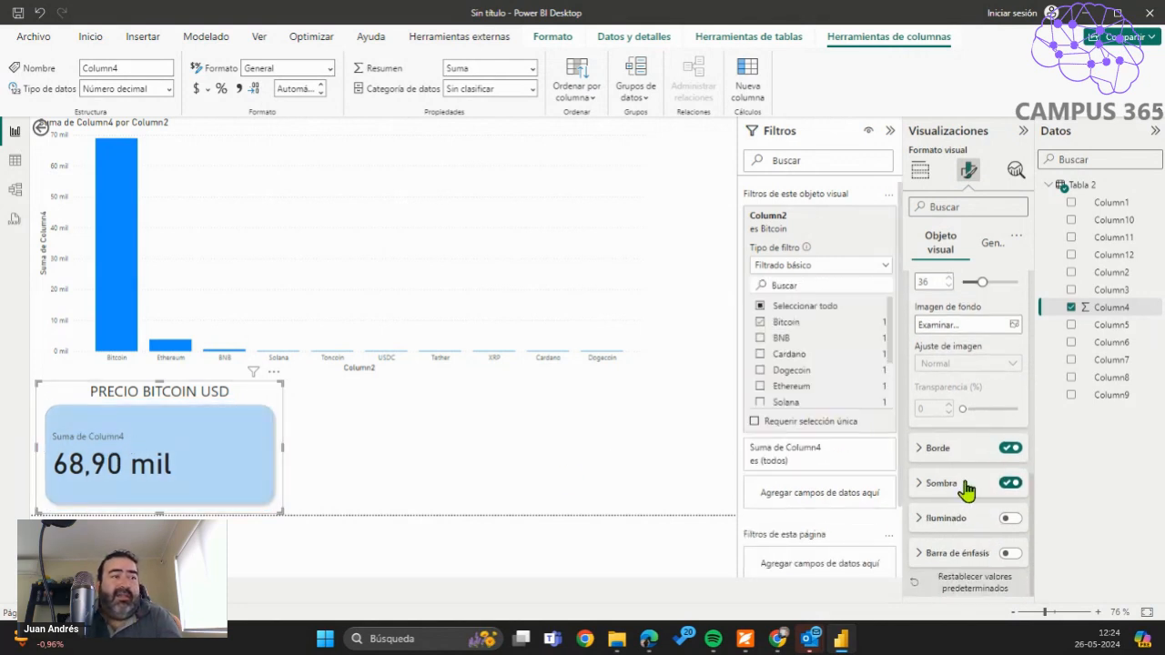
pyautogui.scroll(10, 967, 496)
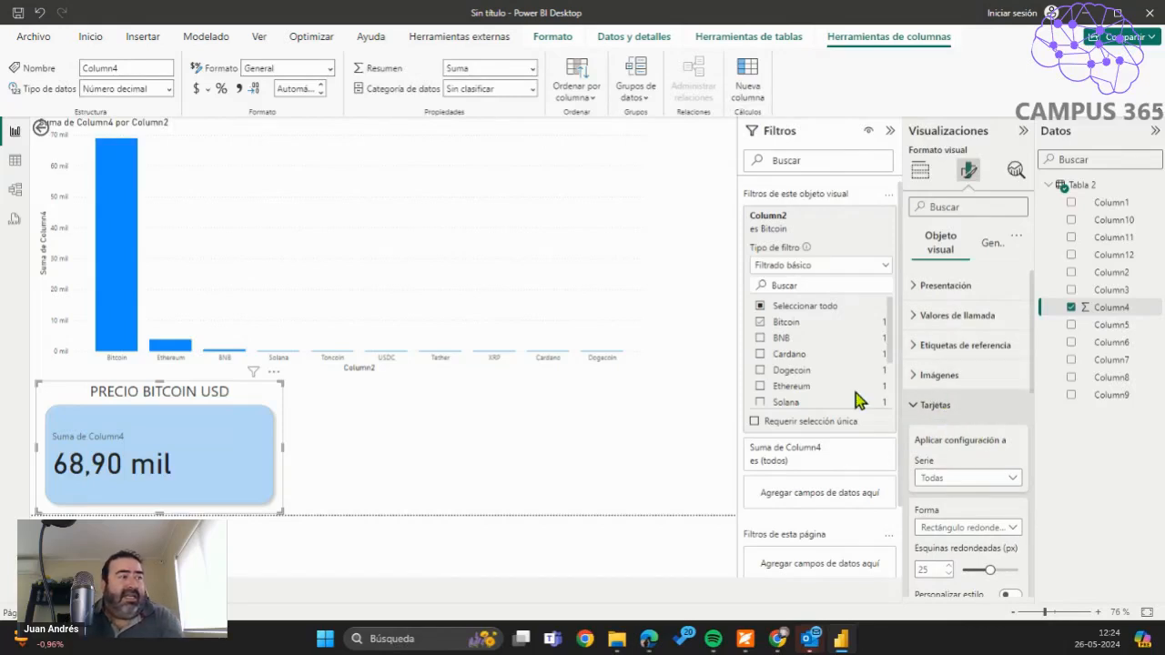
# Narrow the column chart to about half the page width and widen the Bitcoin price card to match it.
pyautogui.click(414, 210)
pyautogui.moveTo(647, 244); pyautogui.dragTo(385, 261)
pyautogui.click(265, 436)
pyautogui.moveTo(280, 445); pyautogui.dragTo(387, 444)
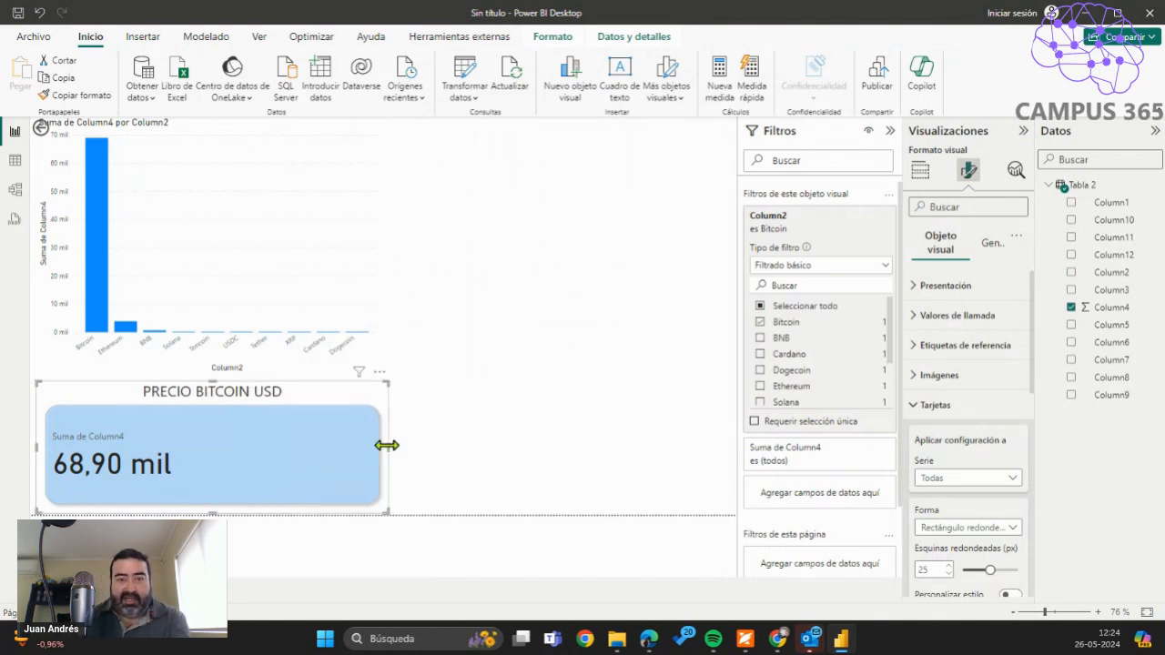
# Insert a table visual beside the column chart and extend its height down to the card's level.
pyautogui.click(471, 428)
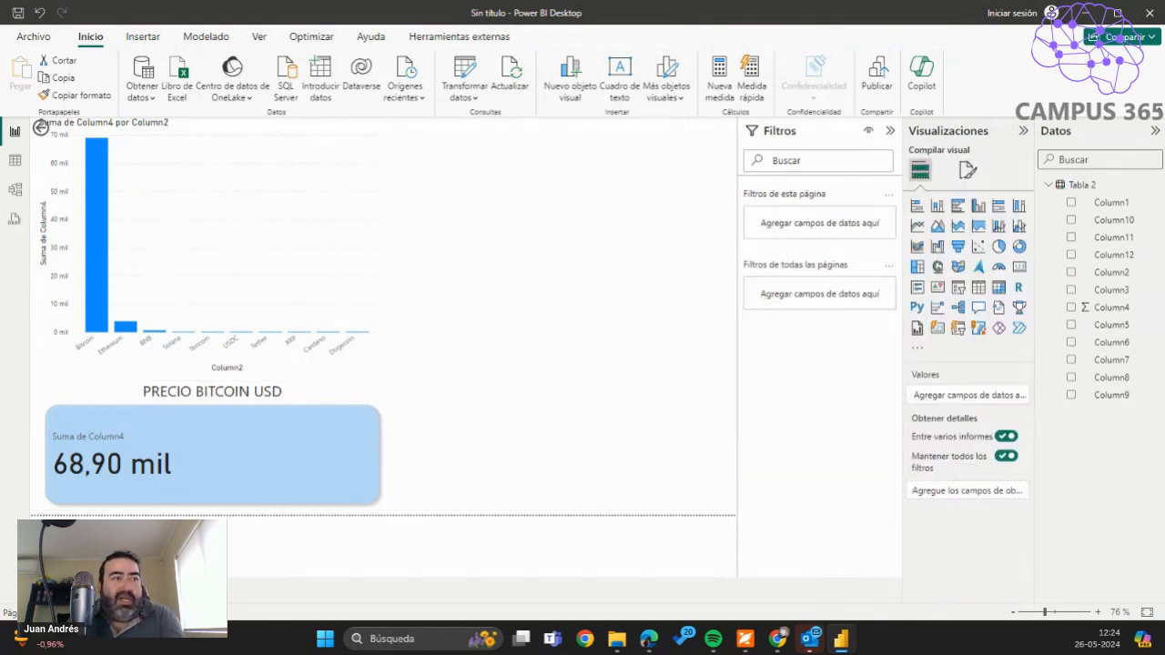
pyautogui.click(978, 289)
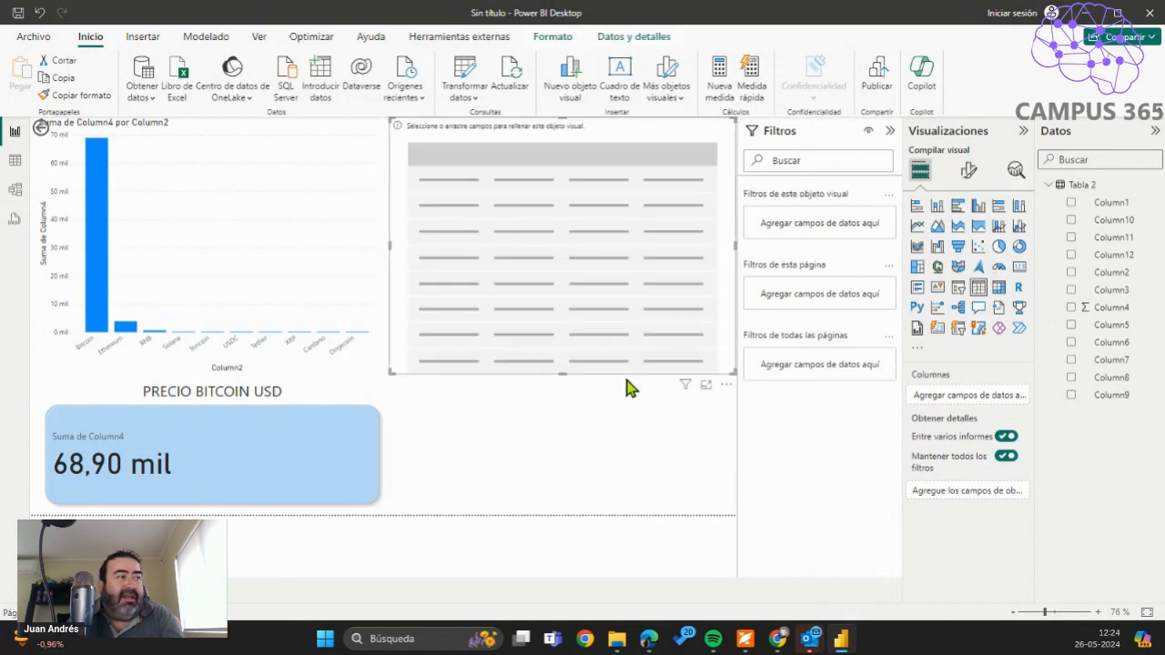
pyautogui.moveTo(562, 373); pyautogui.dragTo(563, 463)
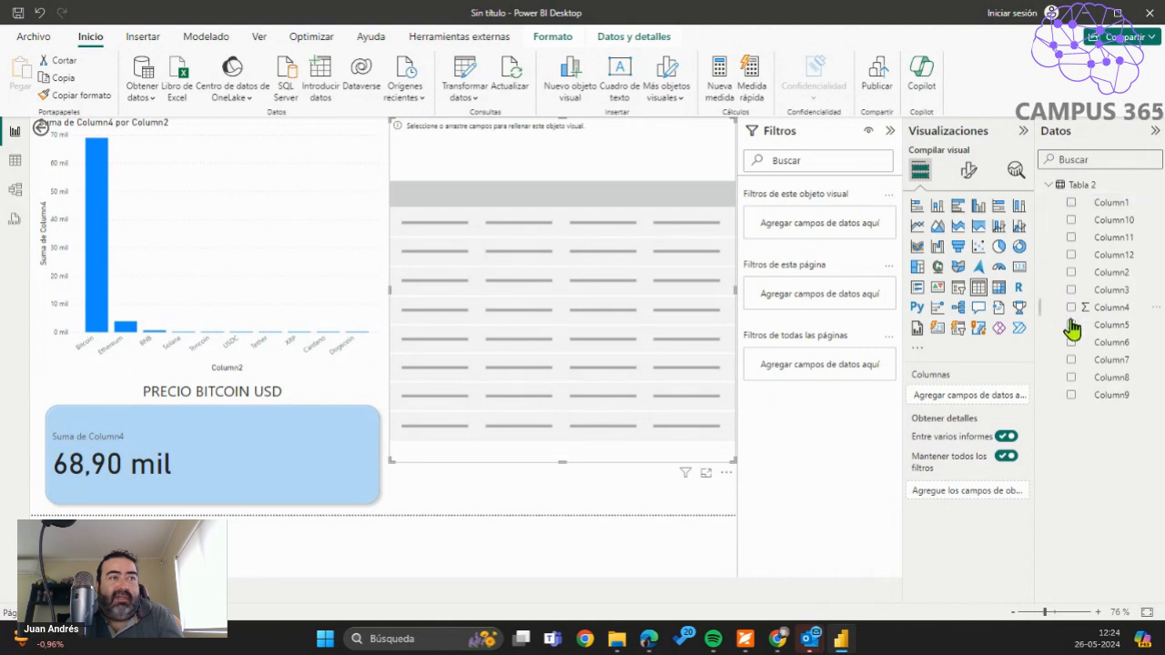
# Add Column2, Column4, Column5 and Column6 to the new table visual.
pyautogui.click(1071, 272)
pyautogui.click(1071, 308)
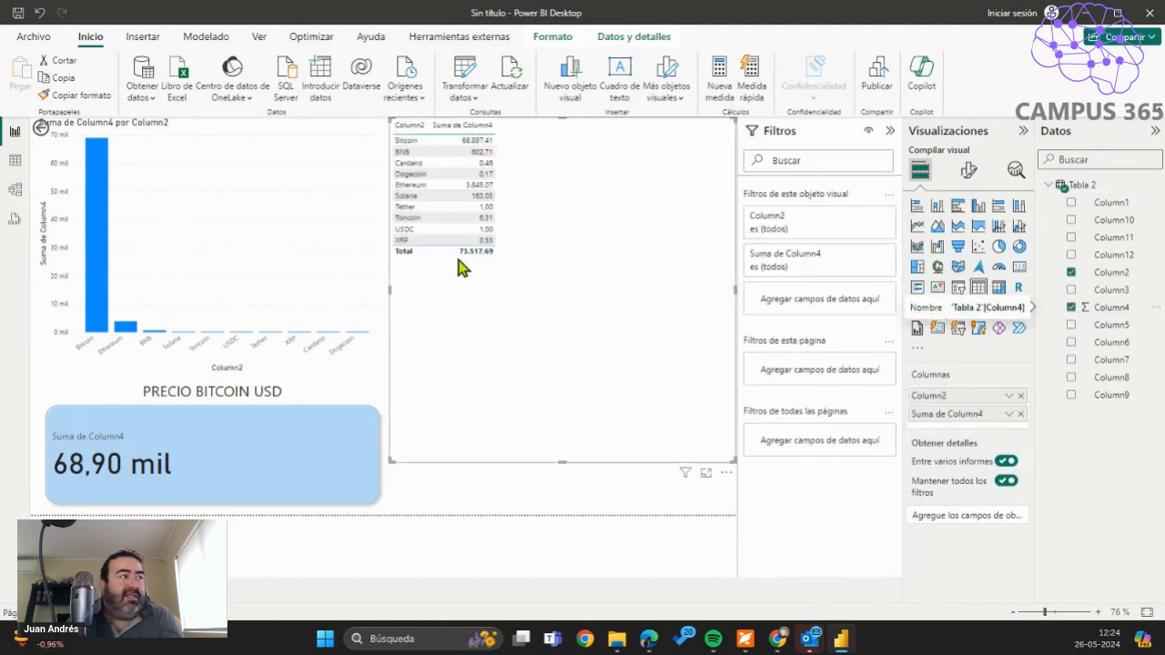
pyautogui.click(1071, 325)
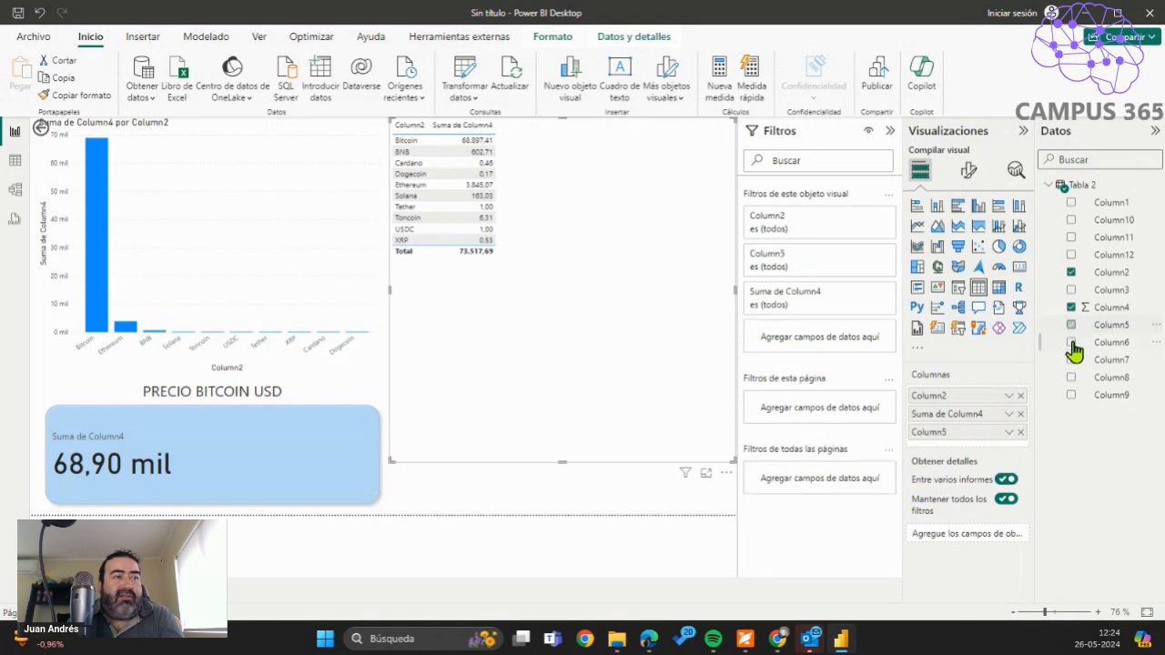
pyautogui.click(1073, 347)
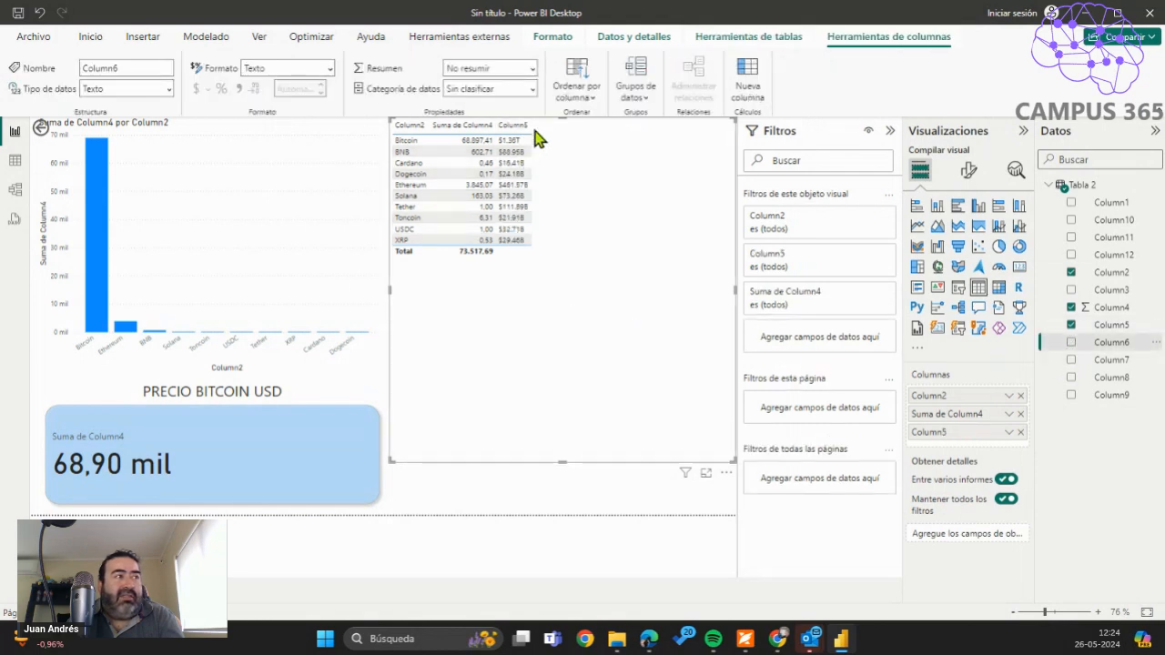
pyautogui.click(1071, 343)
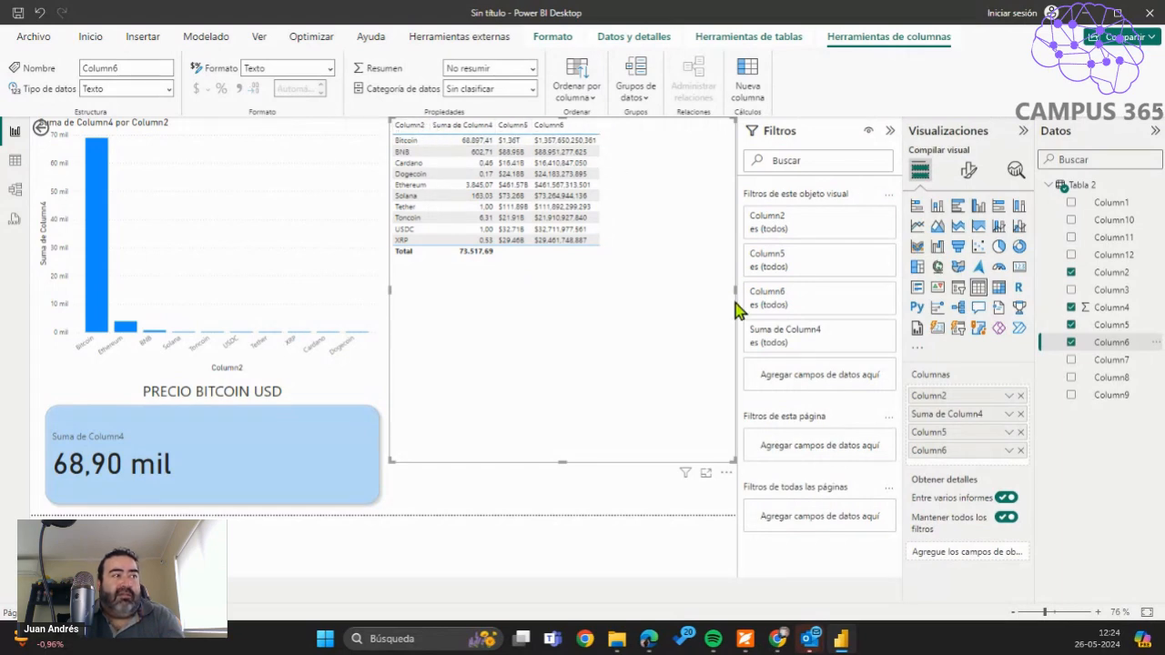
# Check the table's general size properties, narrow it to a width of about 581, and return to its field assignments.
pyautogui.click(969, 172)
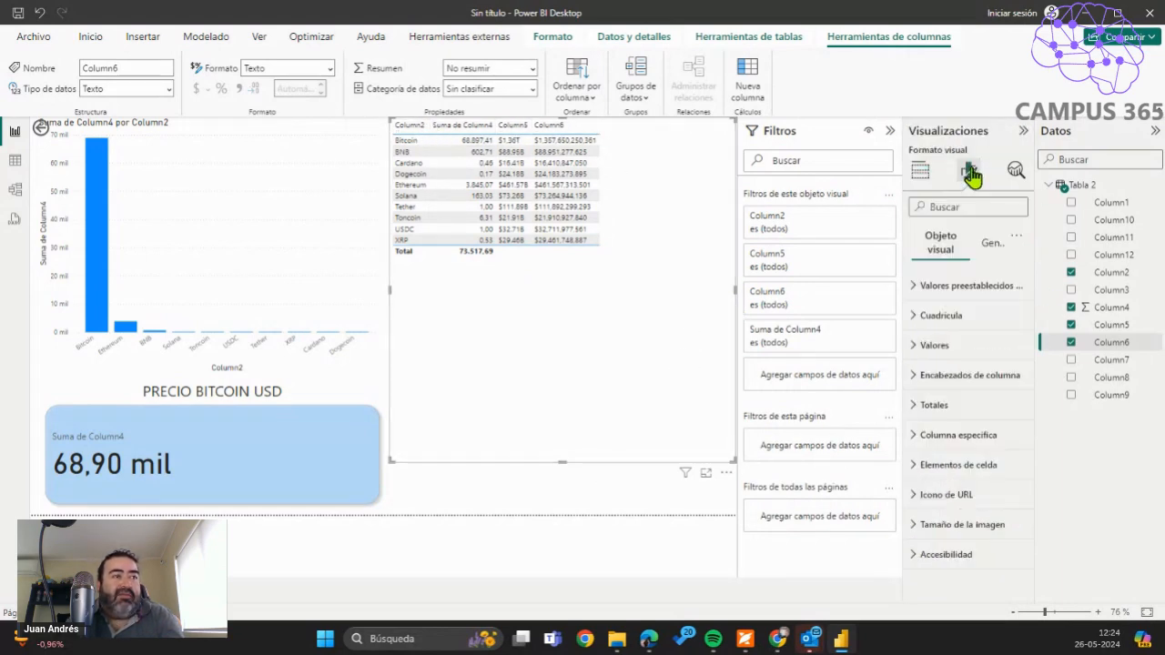
pyautogui.click(994, 244)
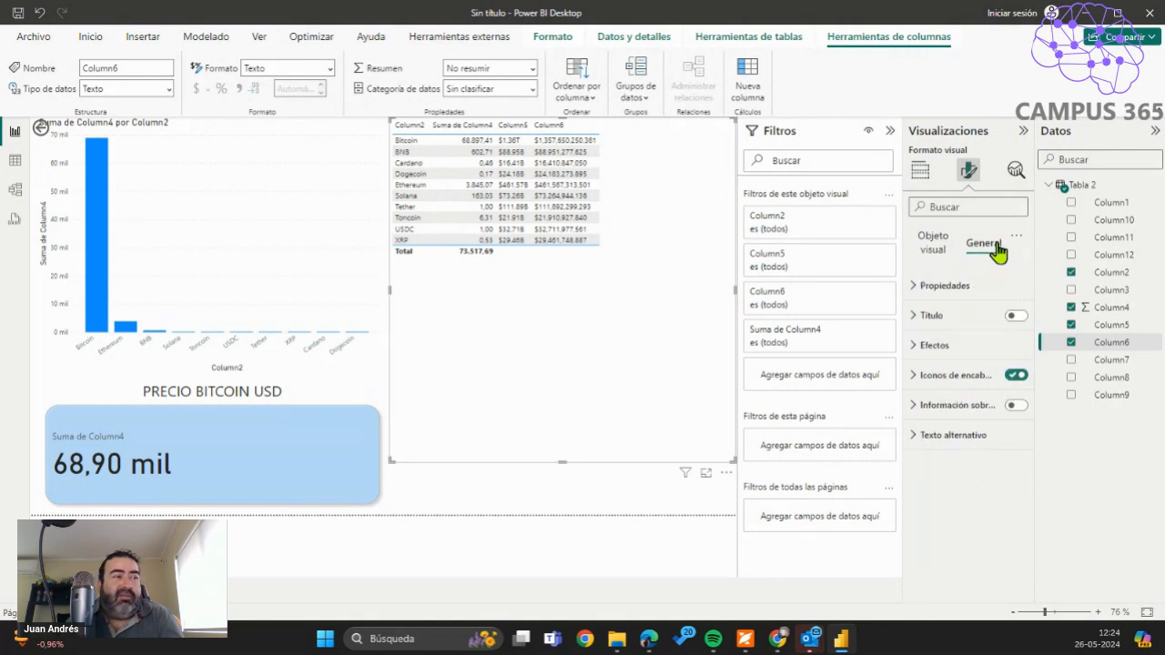
pyautogui.click(942, 287)
pyautogui.scroll(-3, 970, 460)
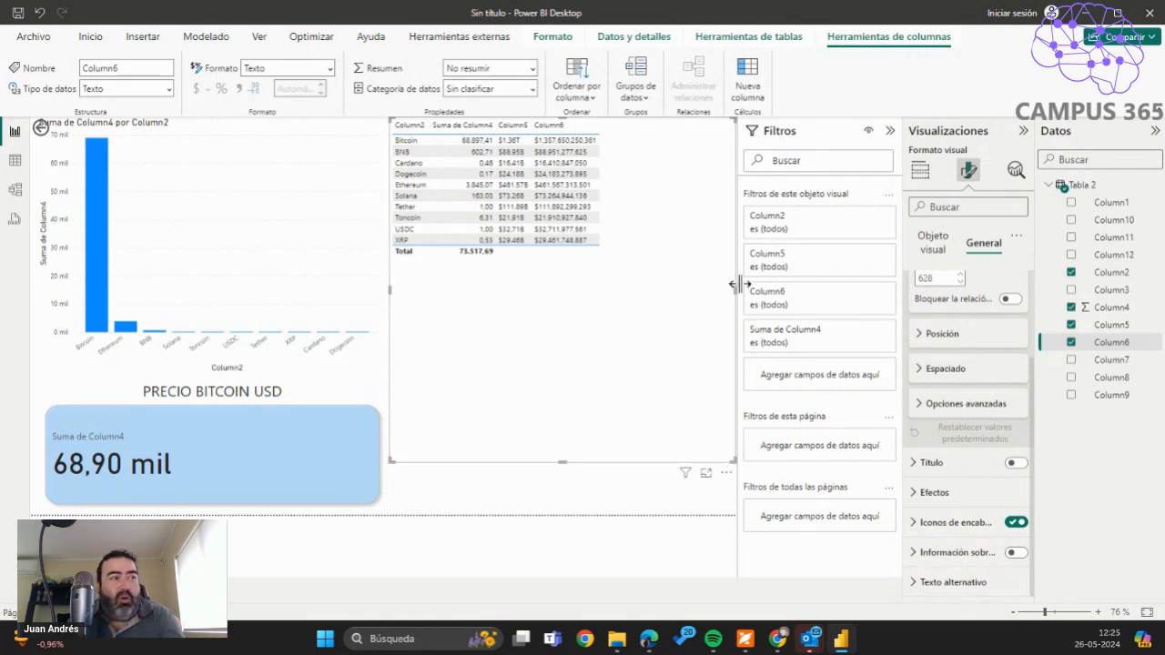
pyautogui.moveTo(732, 290); pyautogui.dragTo(709, 310)
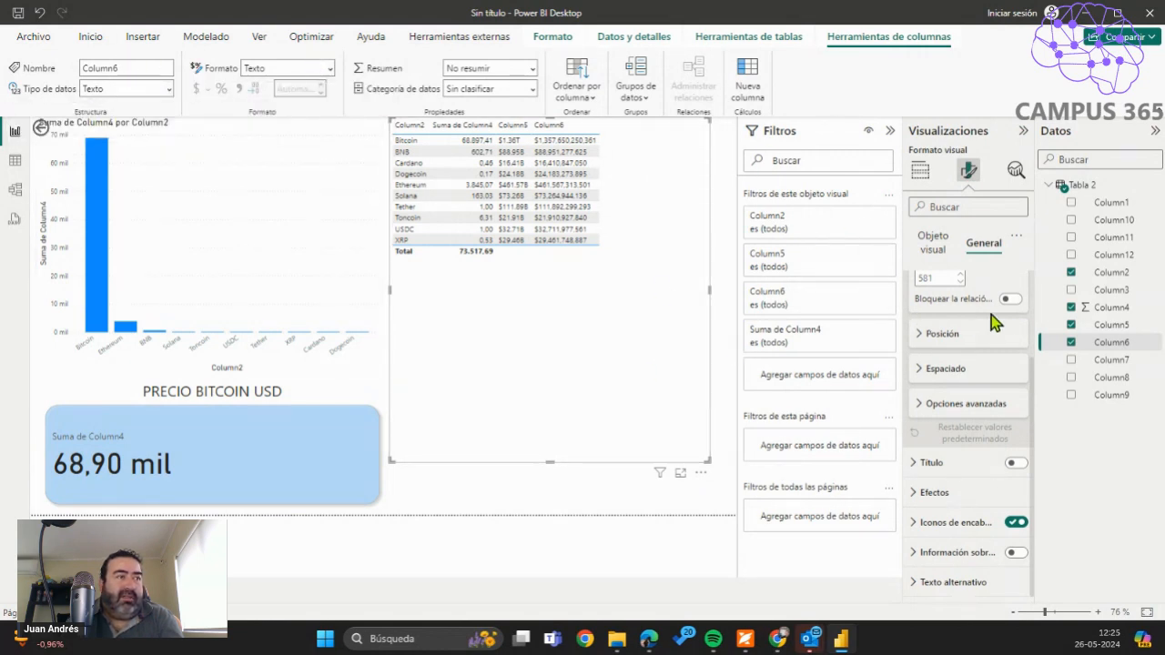
pyautogui.click(921, 173)
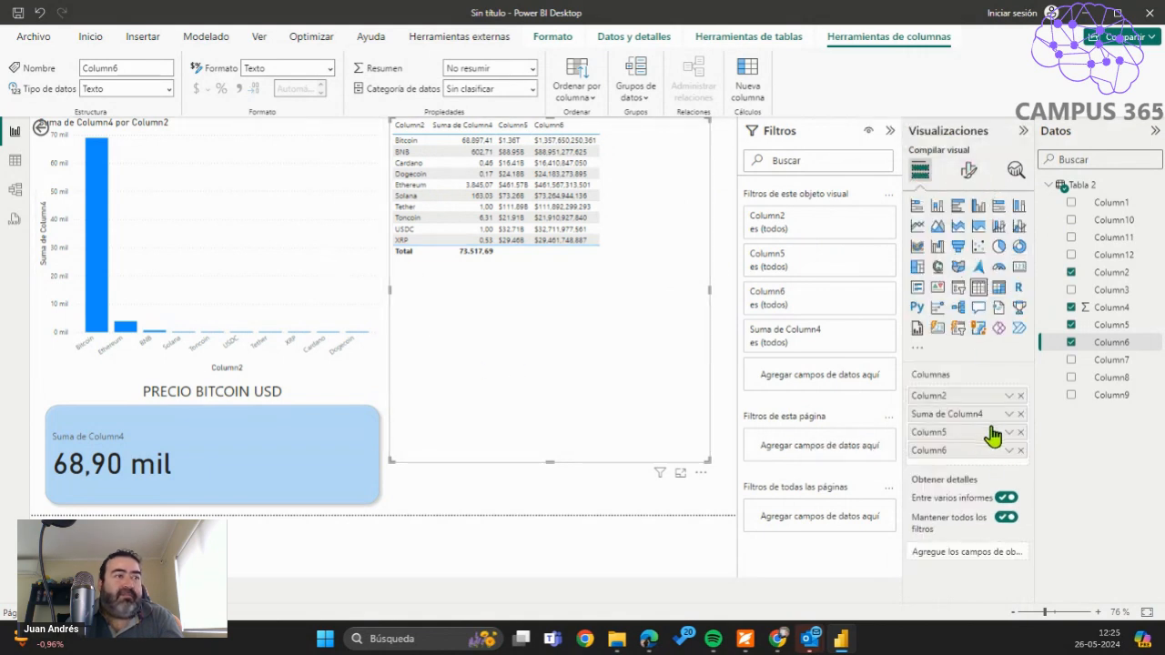
# Examine the table's general format options: size, padding, title, tooltips and alt text.
pyautogui.click(967, 171)
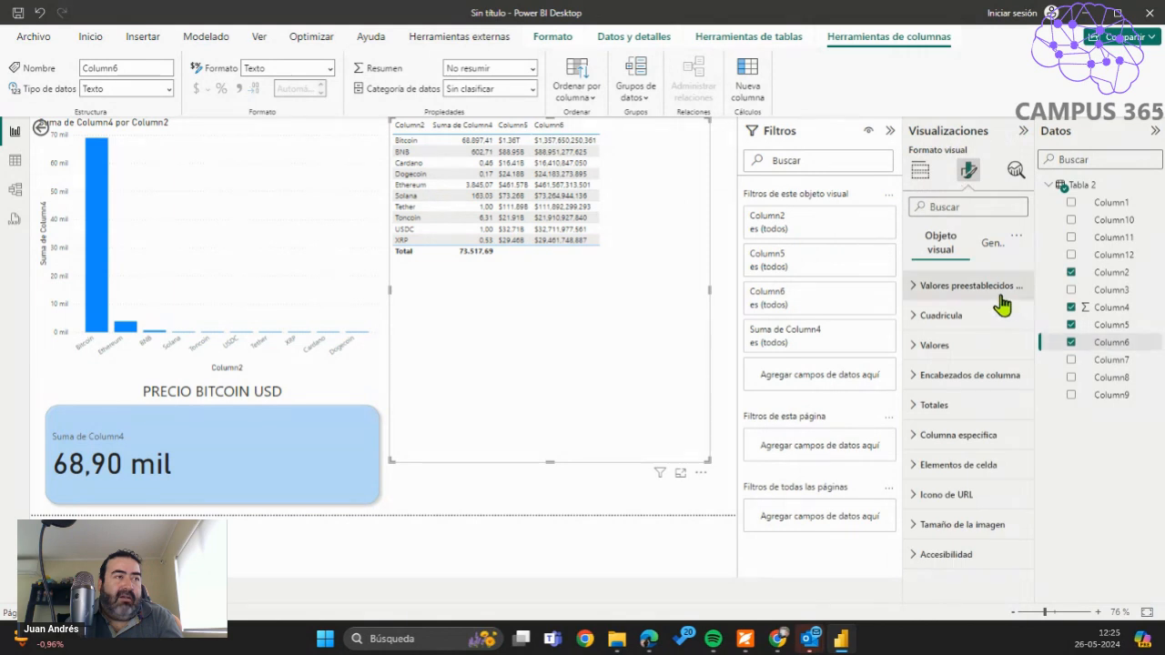
pyautogui.click(993, 244)
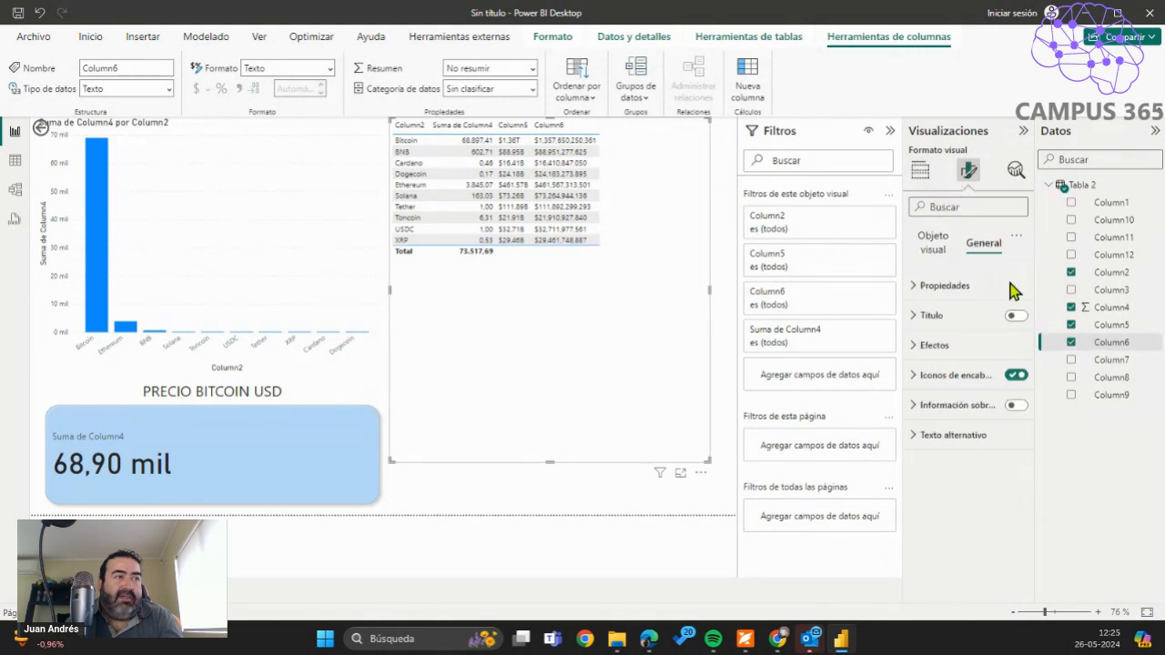
pyautogui.click(930, 288)
pyautogui.scroll(-2, 974, 401)
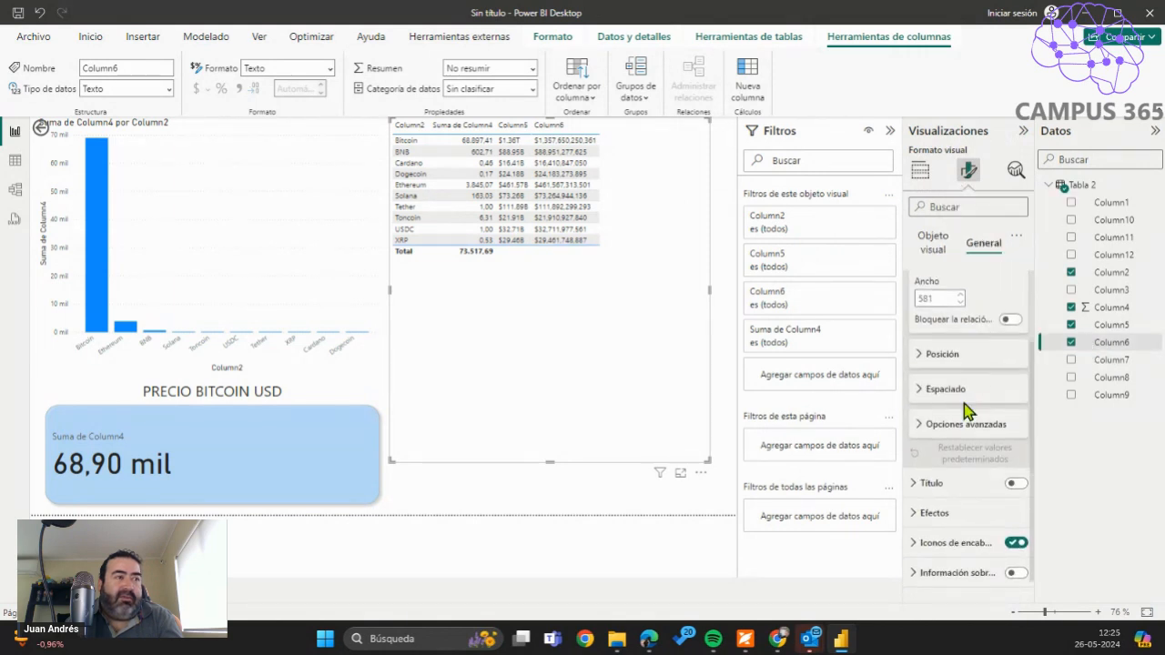
pyautogui.click(946, 389)
pyautogui.scroll(-2, 1004, 427)
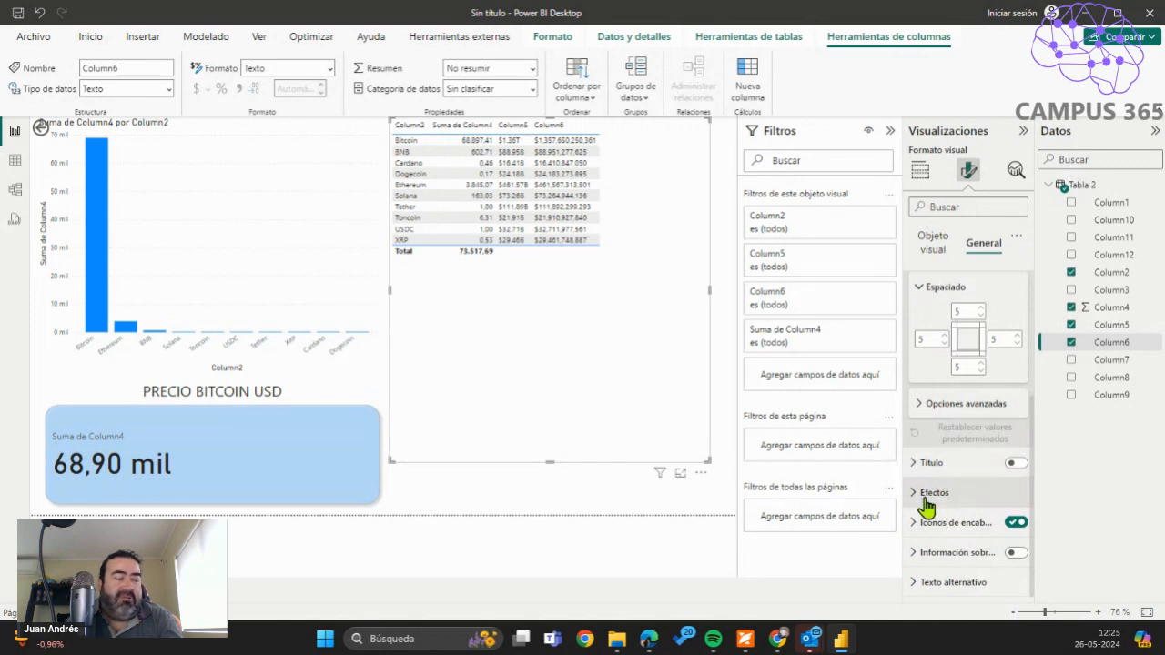
pyautogui.click(928, 462)
pyautogui.scroll(-2, 993, 512)
pyautogui.scroll(-1, 987, 537)
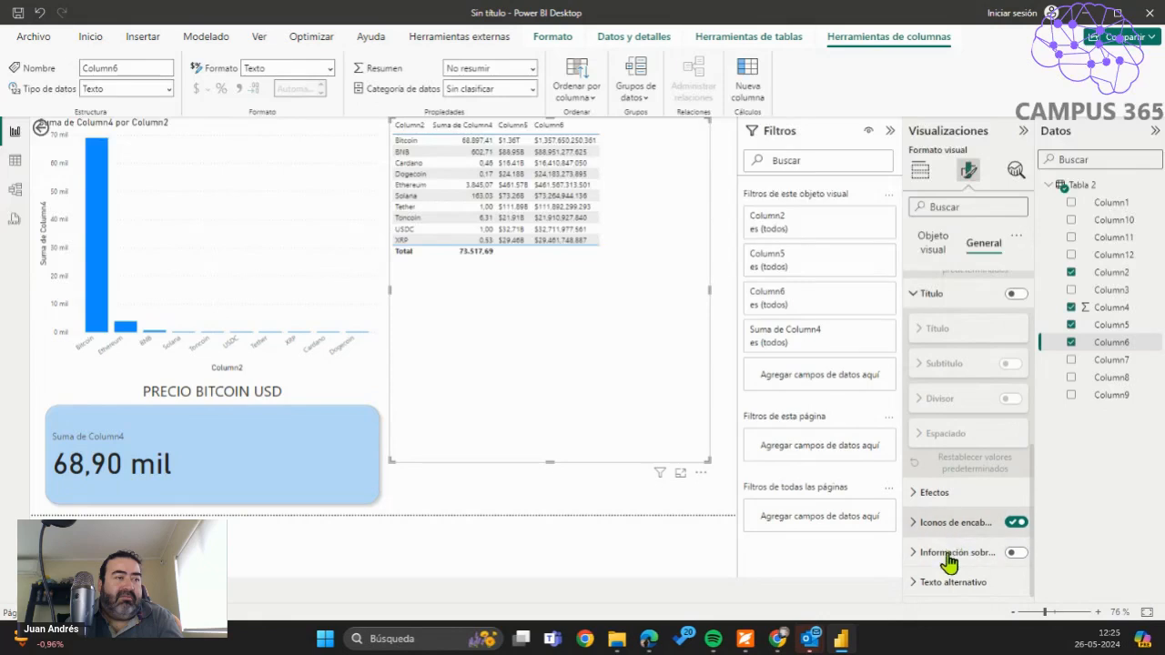
pyautogui.click(956, 553)
pyautogui.scroll(-2, 978, 557)
pyautogui.click(953, 585)
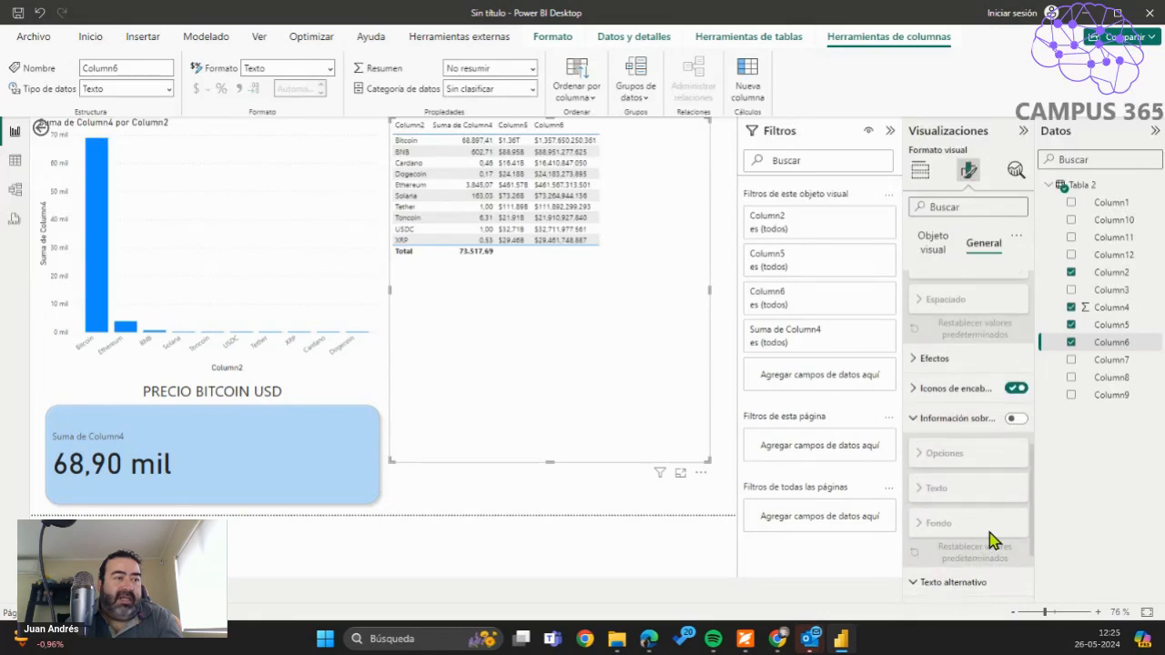
pyautogui.scroll(-3, 987, 544)
pyautogui.scroll(8, 983, 536)
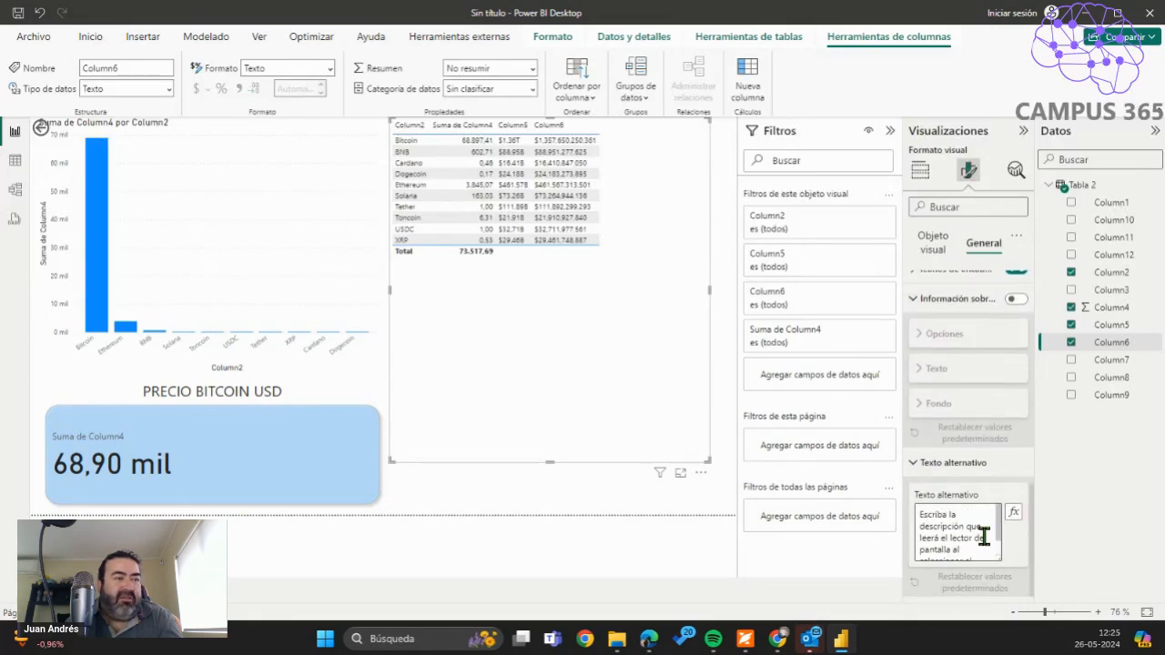
pyautogui.scroll(5, 995, 346)
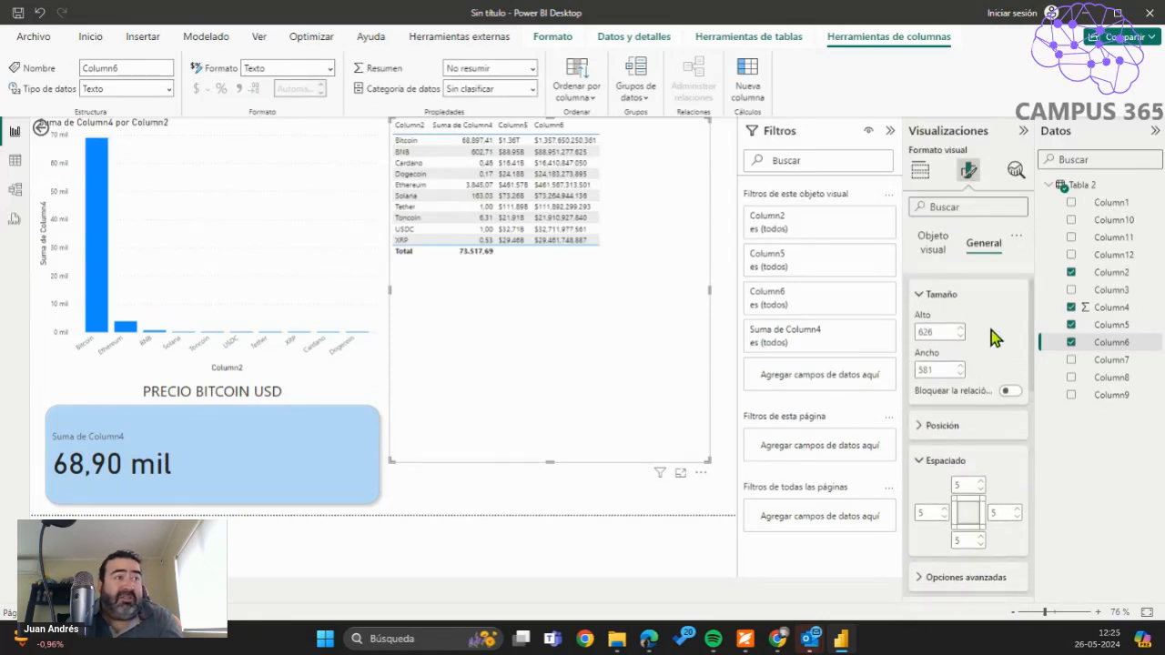
# Review the table's own format options for image size, accessibility, URL icon, cell elements and specific column.
pyautogui.click(930, 244)
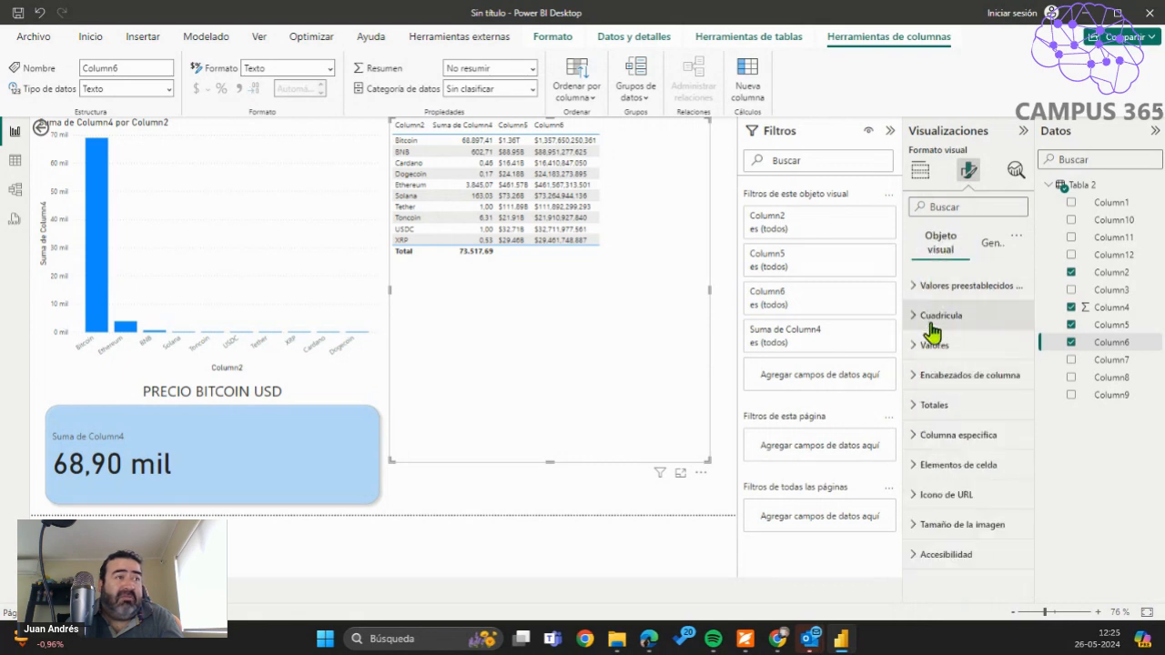
pyautogui.click(981, 524)
pyautogui.scroll(-2, 1020, 558)
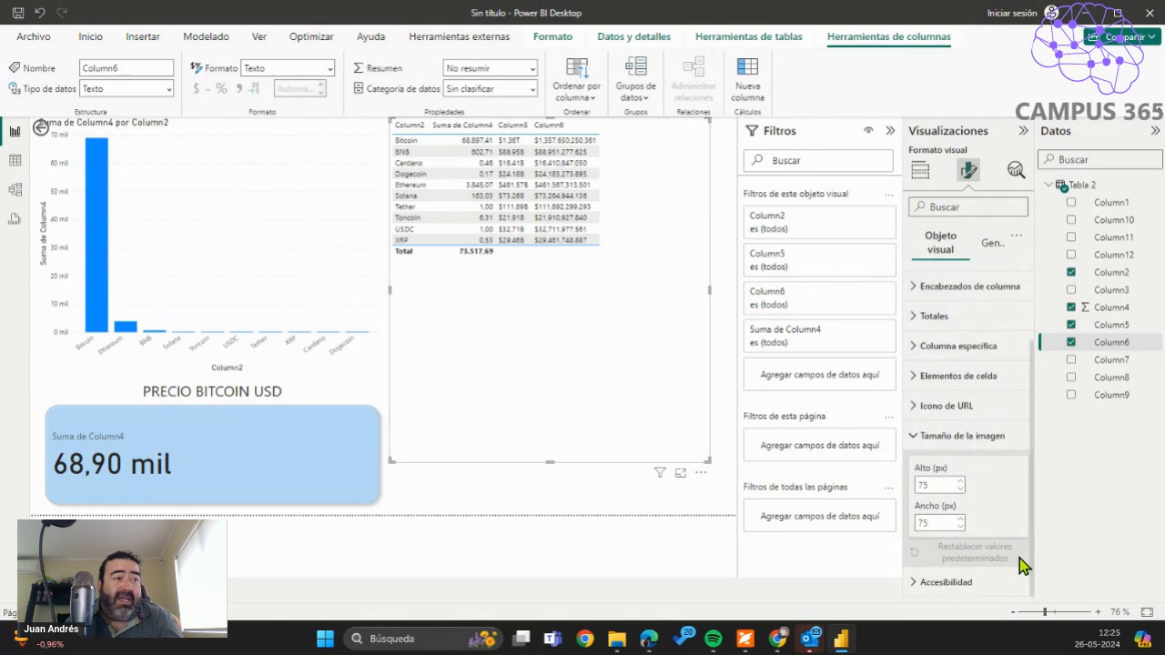
pyautogui.click(947, 437)
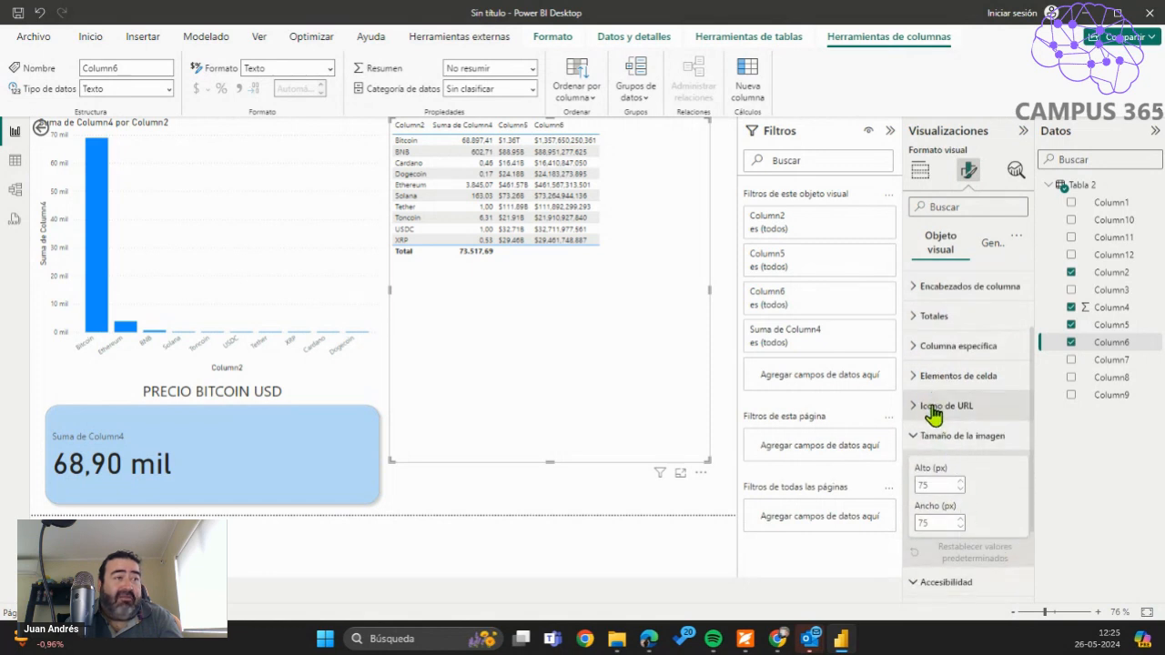
pyautogui.click(935, 406)
pyautogui.click(932, 375)
pyautogui.click(938, 346)
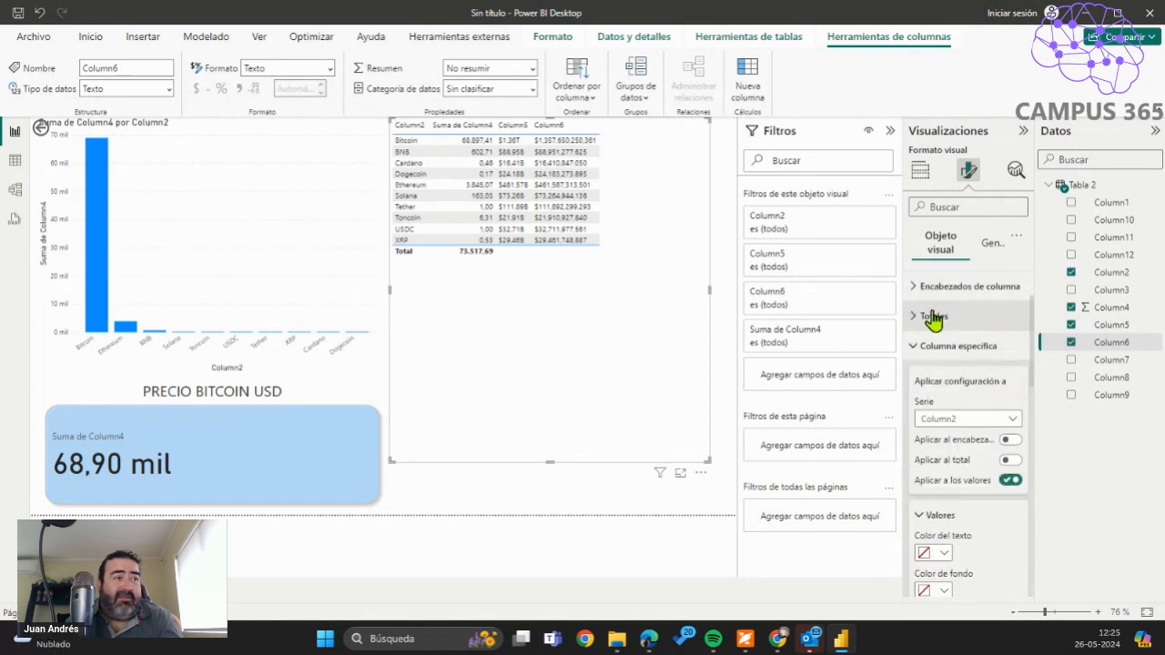
# Set the table's totals to font size 16 in dark blue and shrink the table visual around its rows.
pyautogui.click(934, 315)
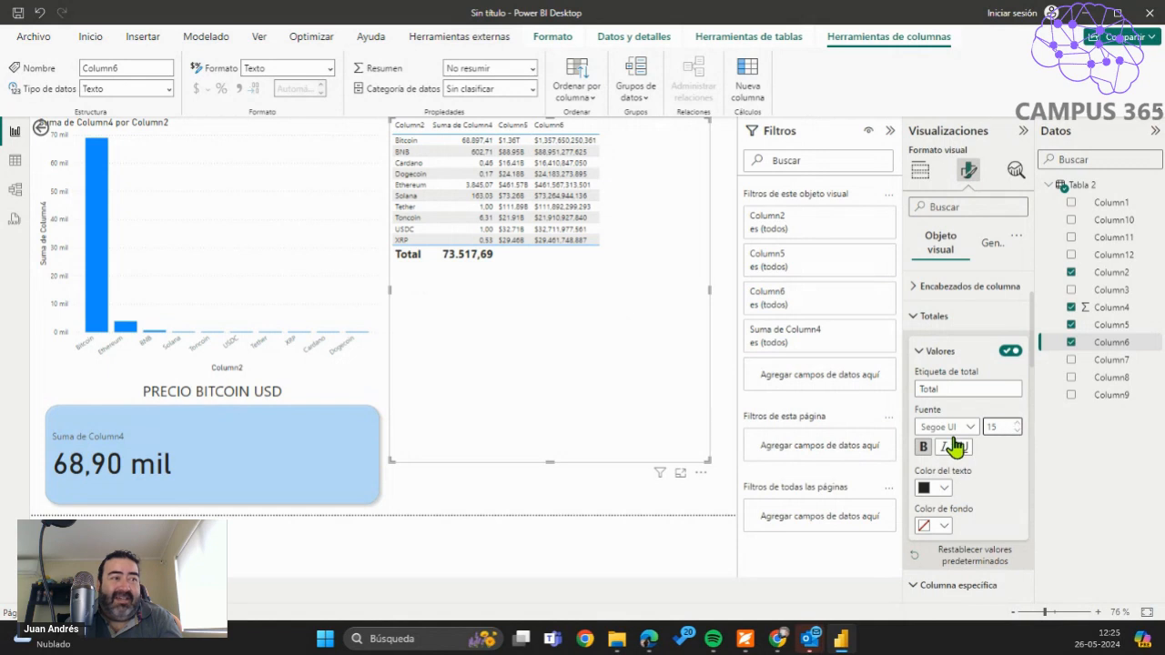
pyautogui.click(943, 489)
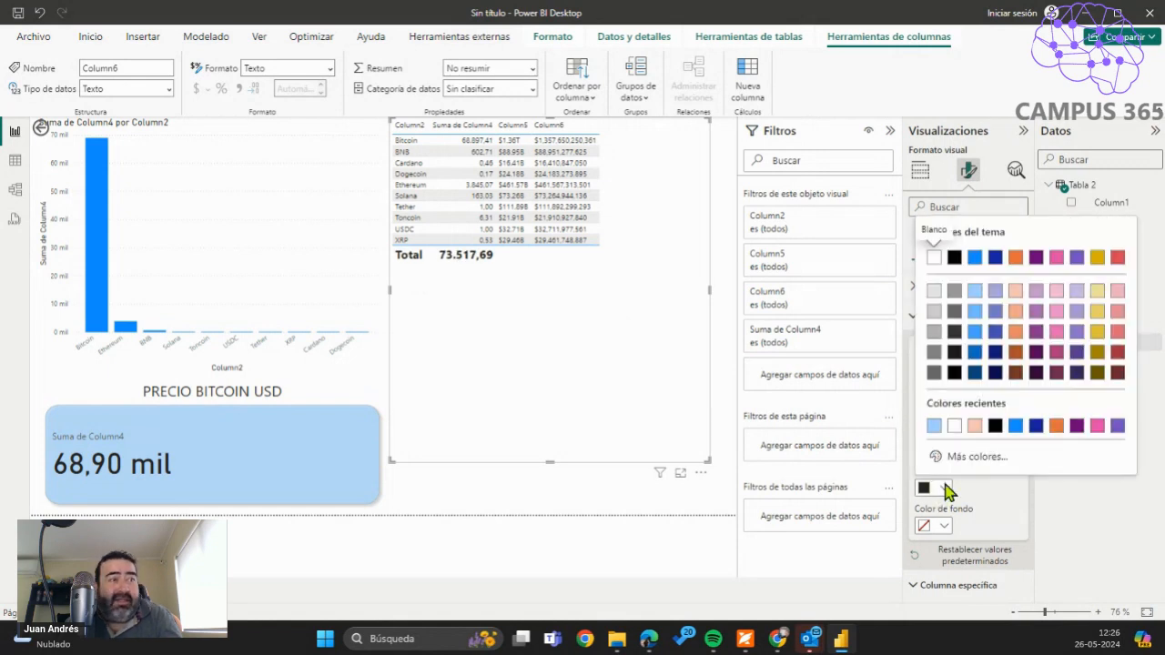
pyautogui.click(994, 259)
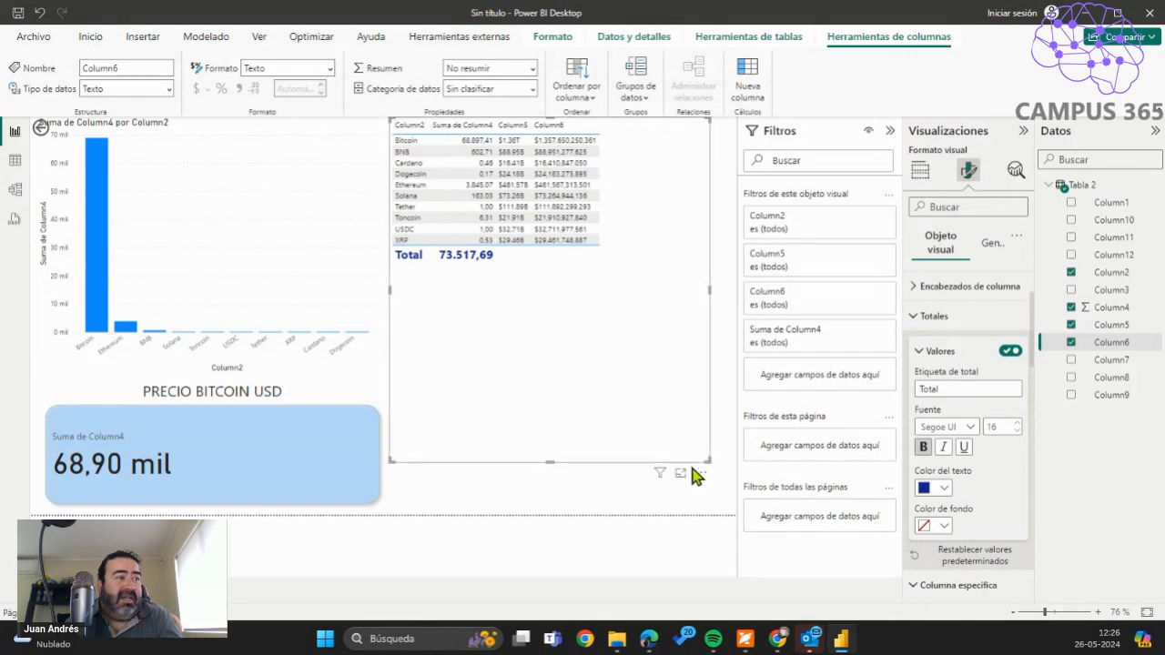
pyautogui.moveTo(706, 460); pyautogui.dragTo(619, 314)
pyautogui.click(640, 333)
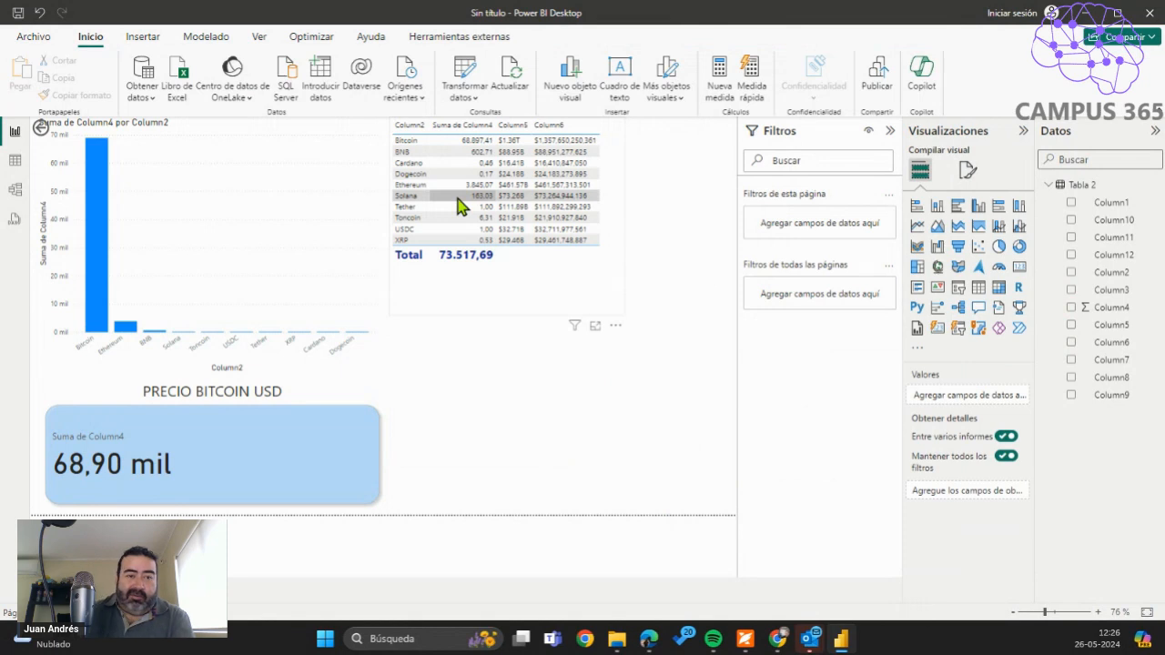
# Cross-filter the chart and card by selecting several cryptocurrency rows in the table, such as Dogecoin and Ethereum, ending on Bitcoin.
pyautogui.click(403, 150)
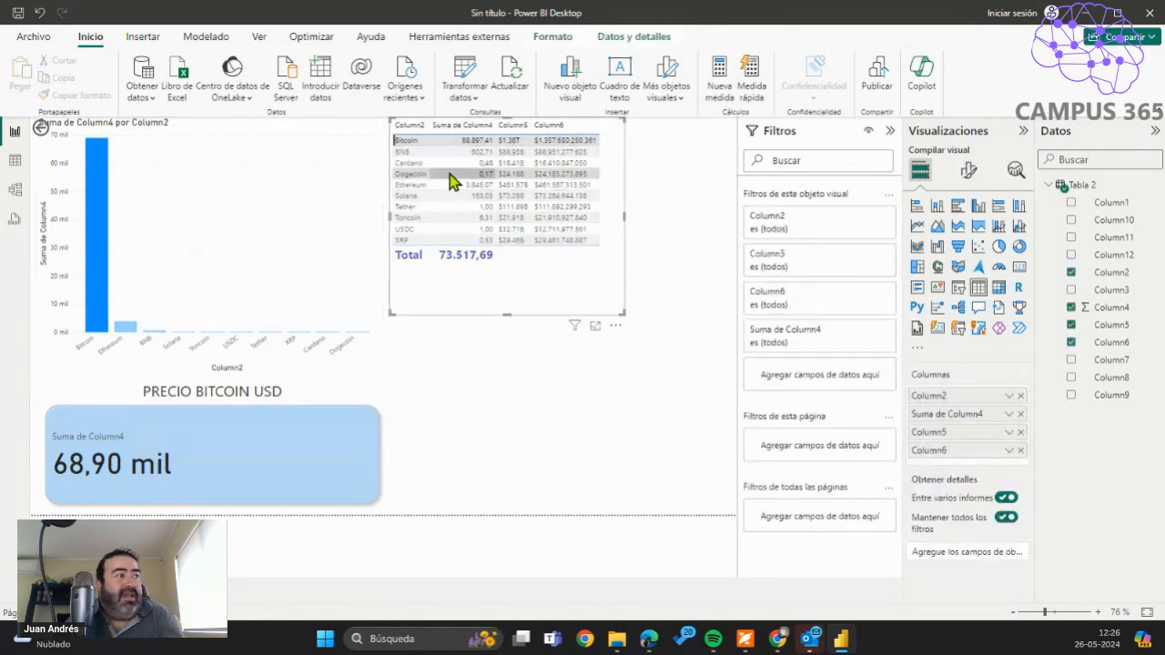
pyautogui.click(411, 230)
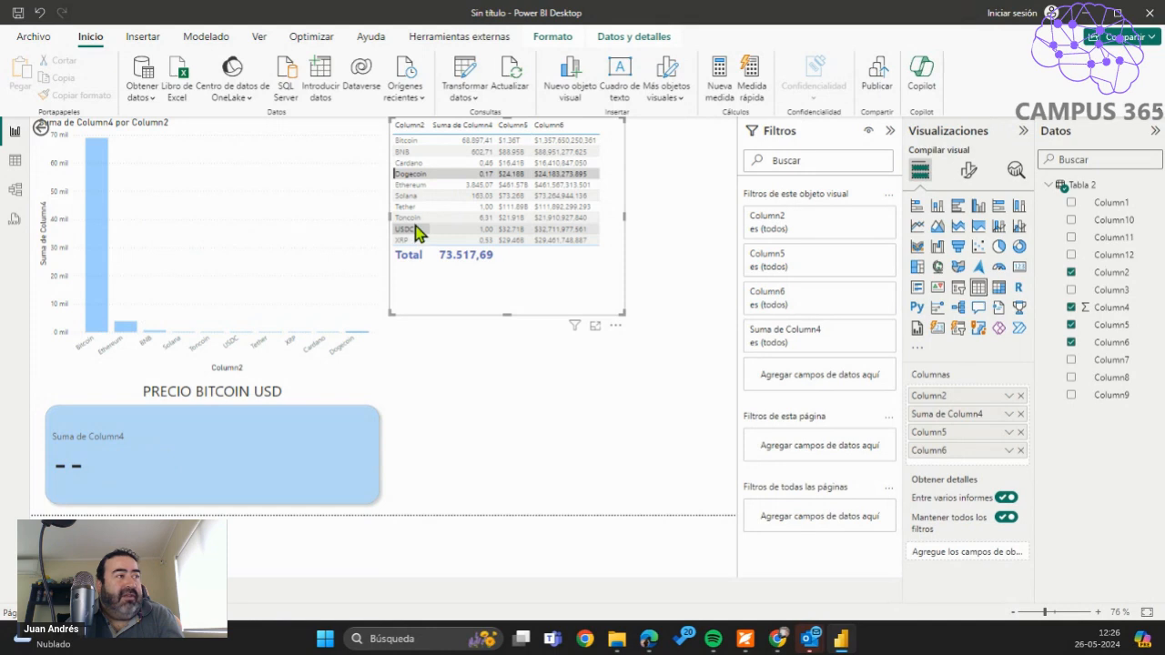
pyautogui.click(409, 186)
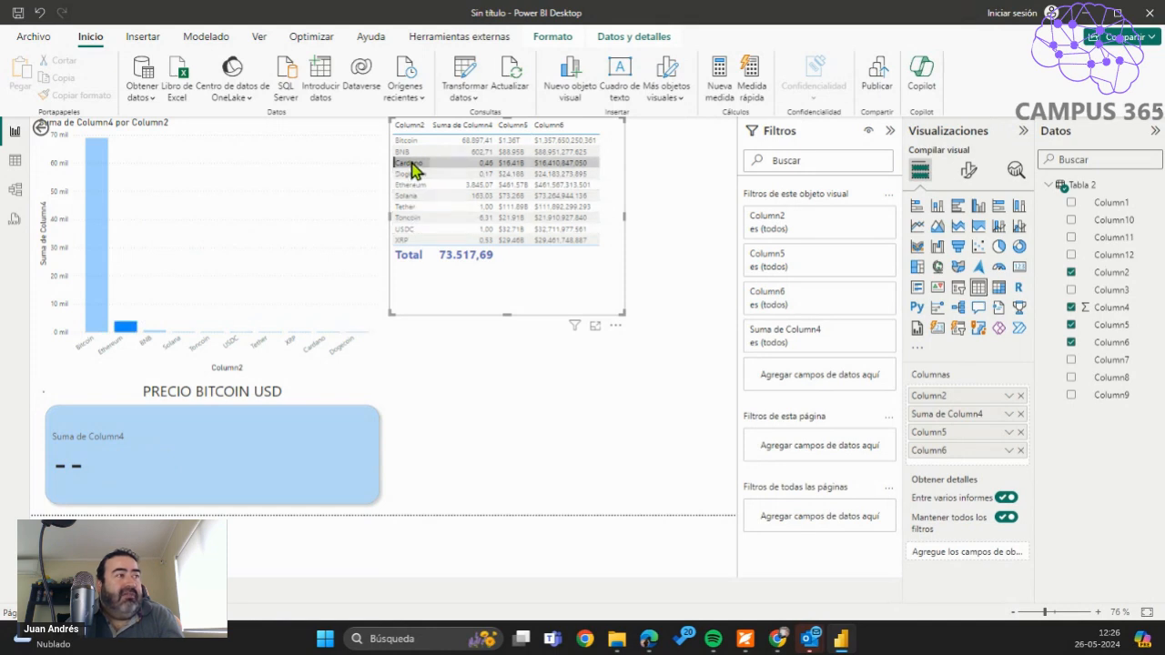
pyautogui.click(405, 141)
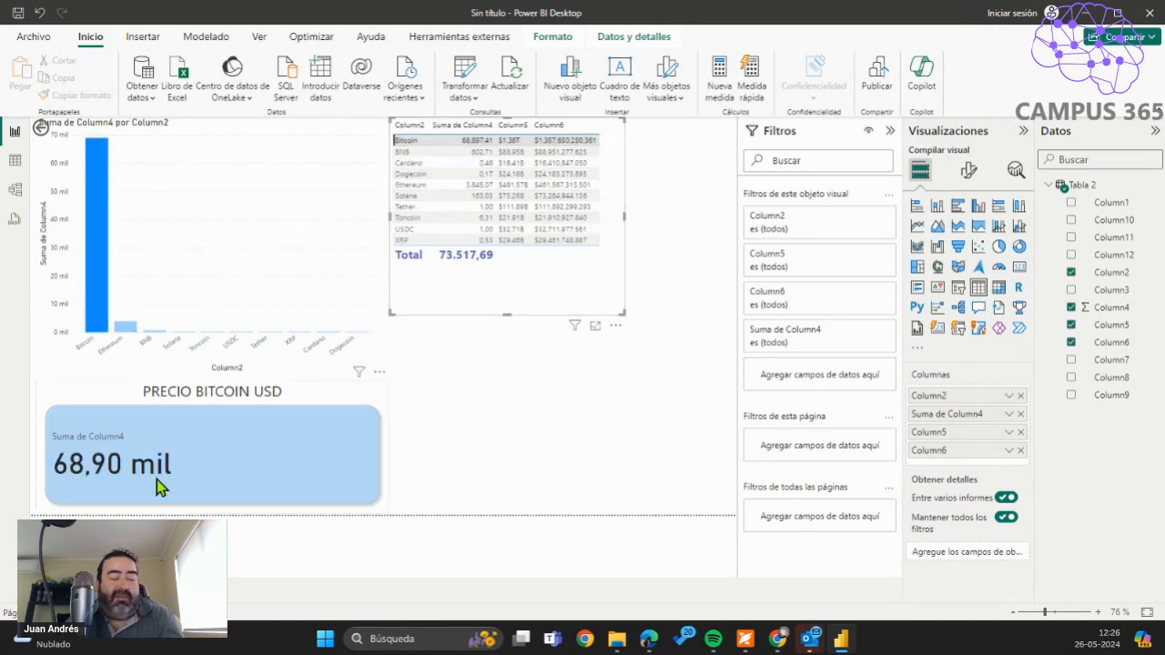
# Narrow the Bitcoin price card to free space beside it for another visual.
pyautogui.click(347, 469)
pyautogui.moveTo(388, 447); pyautogui.dragTo(243, 460)
pyautogui.click(406, 452)
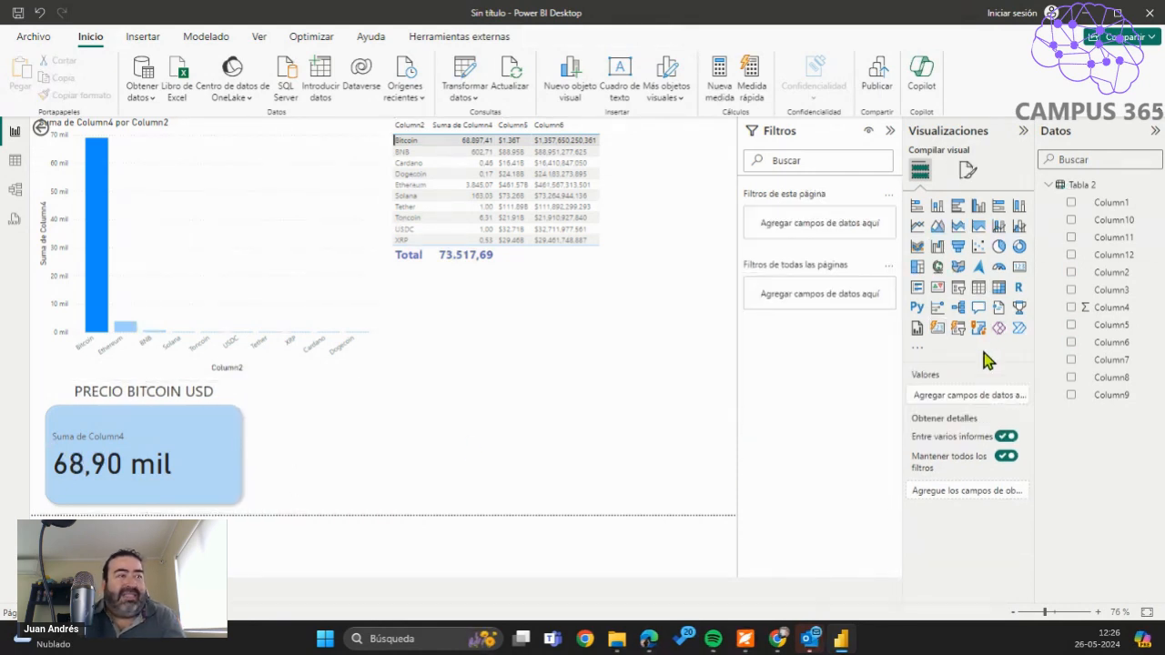
# Insert a stacked area chart beside the Bitcoin price card, widen it, and plot Column4 by Column1.
pyautogui.click(957, 228)
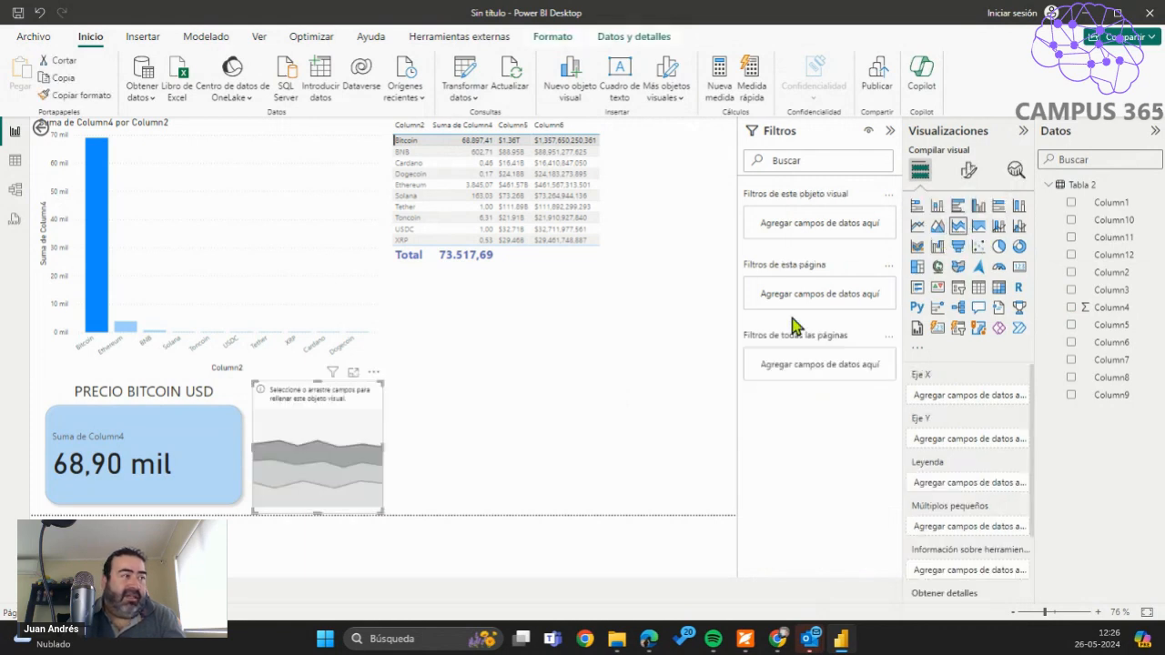
pyautogui.moveTo(383, 447); pyautogui.dragTo(728, 421)
pyautogui.click(1071, 307)
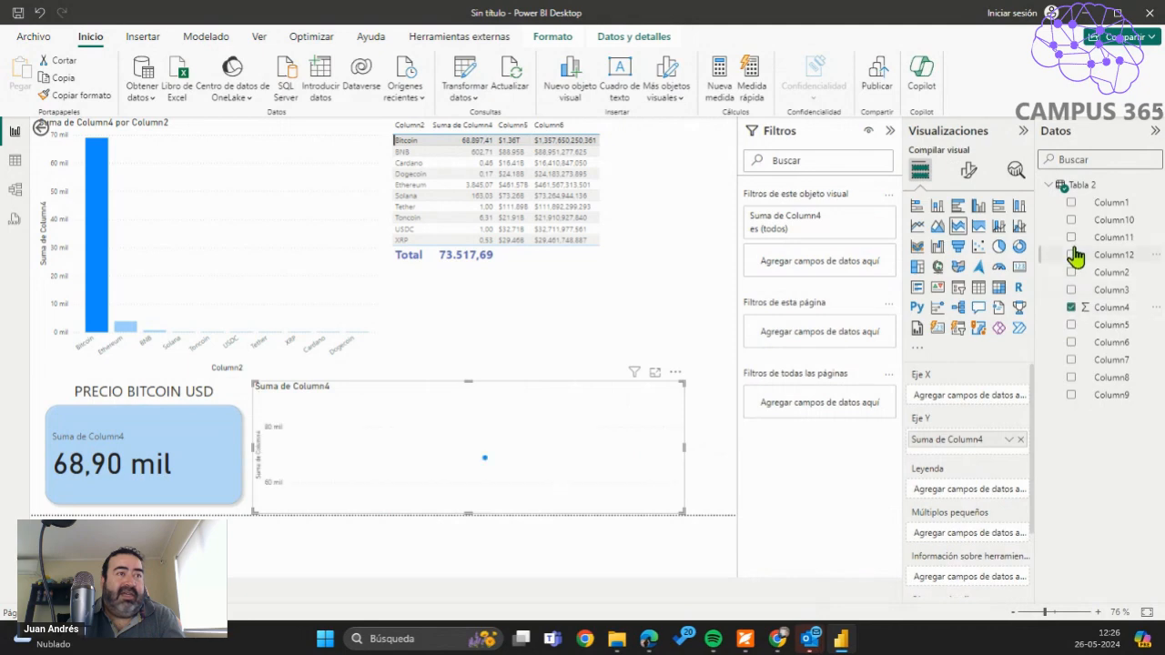
pyautogui.click(1071, 203)
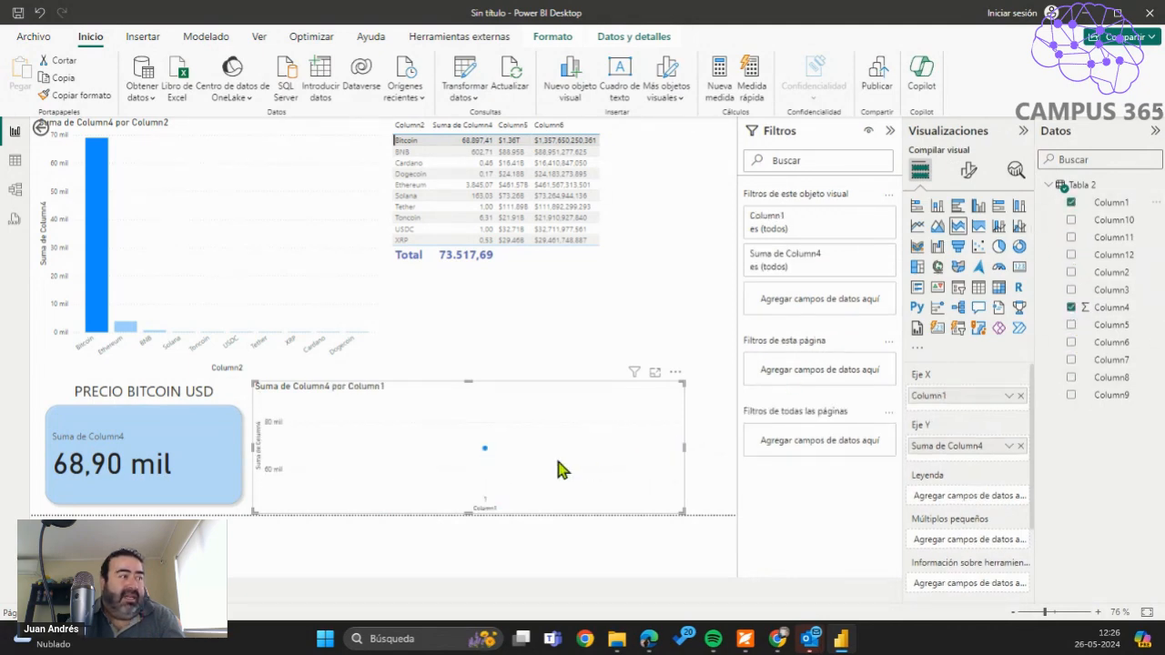
# Remove Column1 from the stacked area chart and delete the chart.
pyautogui.click(1071, 203)
pyautogui.click(1071, 308)
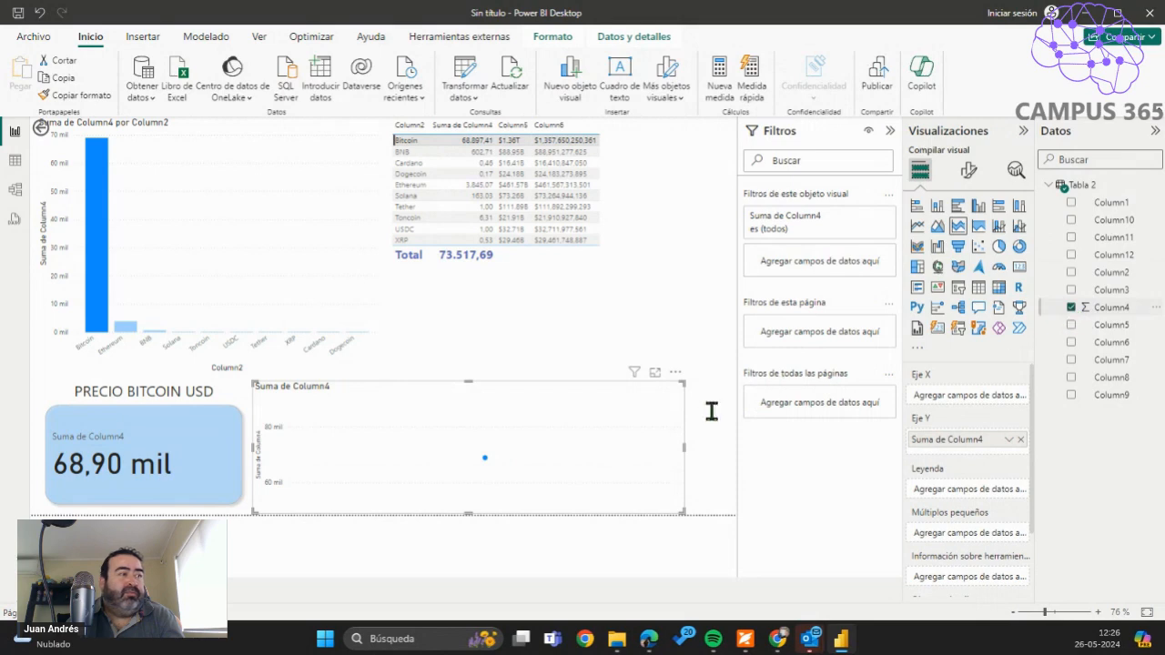
pyautogui.press('Delete')
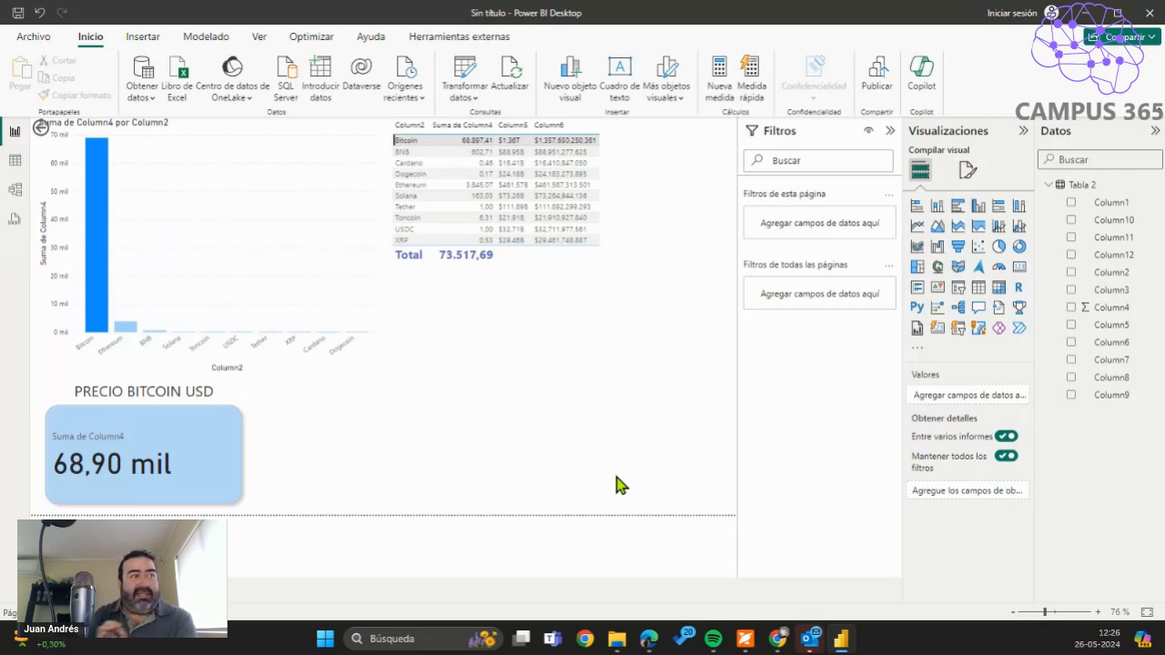
# Widen the Bitcoin price card to slightly more than the column chart's width.
pyautogui.click(201, 466)
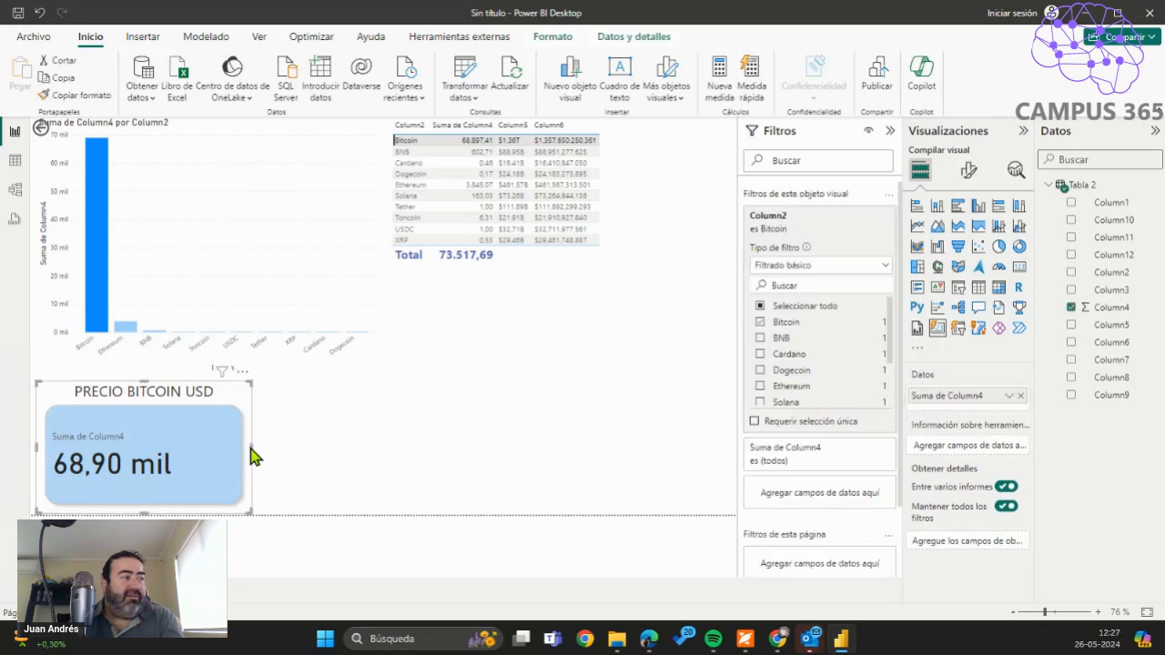
pyautogui.moveTo(252, 444); pyautogui.dragTo(414, 437)
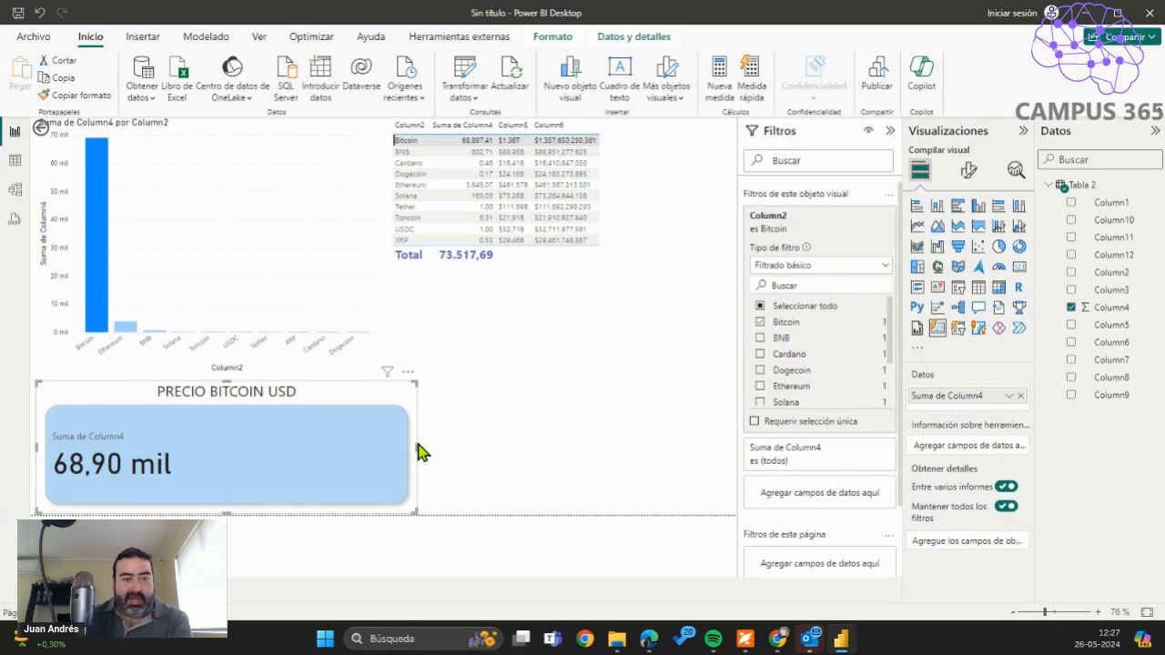
# Refresh the report data and select the Bitcoin row in the table to filter the other visuals.
pyautogui.click(524, 80)
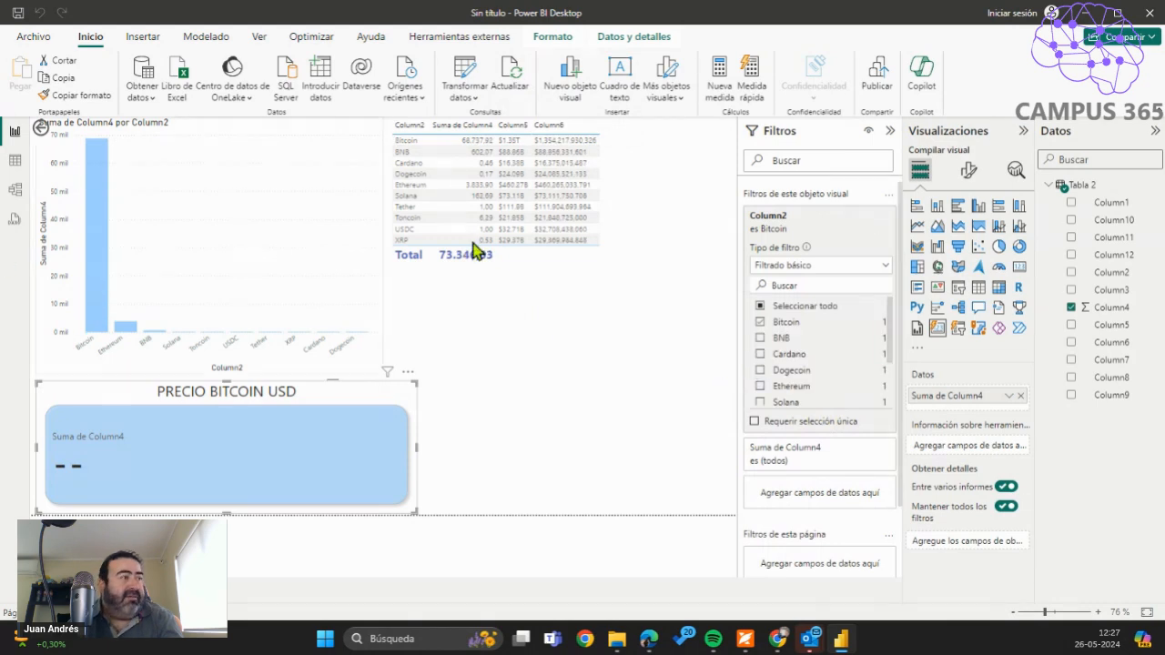
pyautogui.click(462, 142)
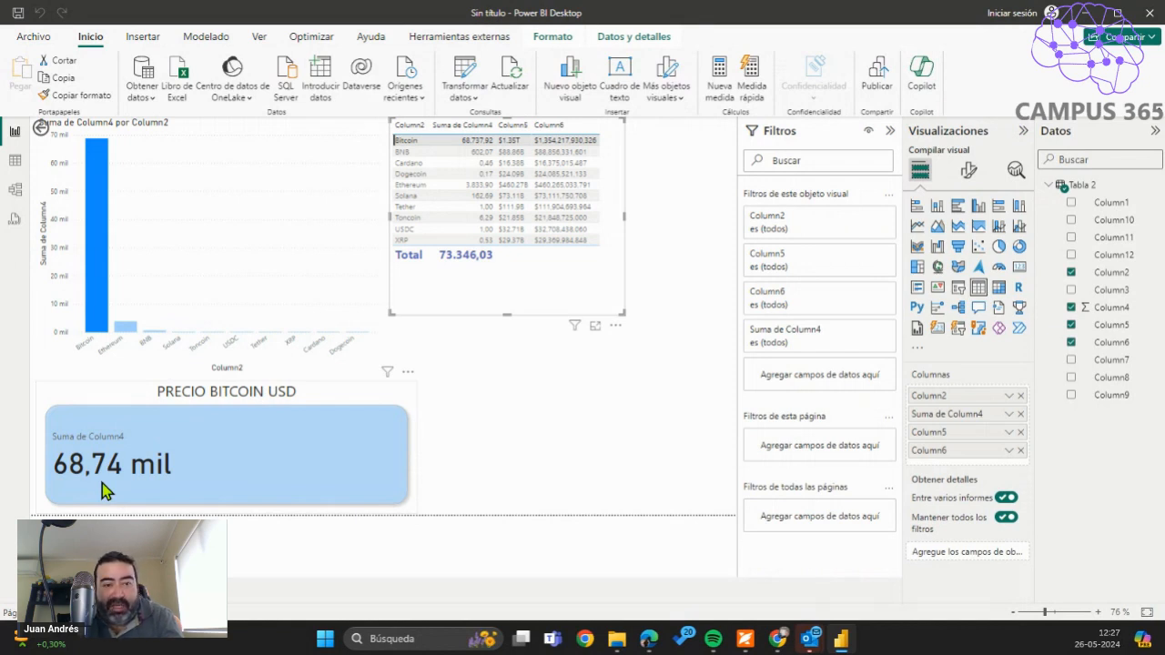
# Examine the Bitcoin price card's filters and its callout value font, color, transparency and alignment settings.
pyautogui.click(116, 464)
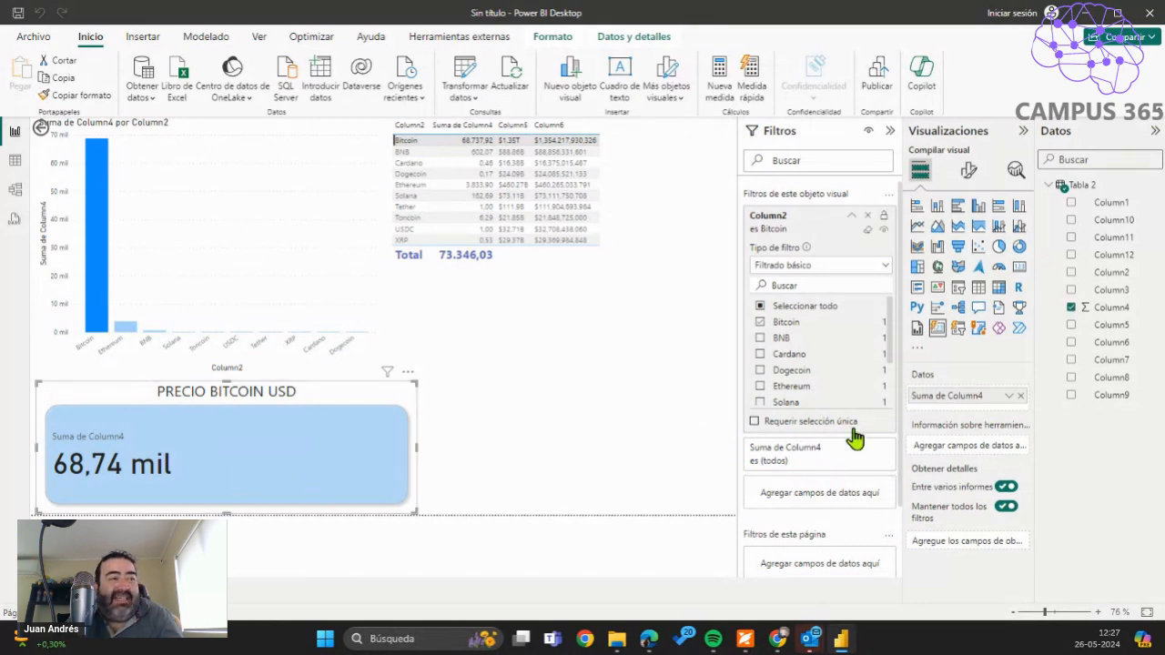
pyautogui.scroll(-2, 860, 481)
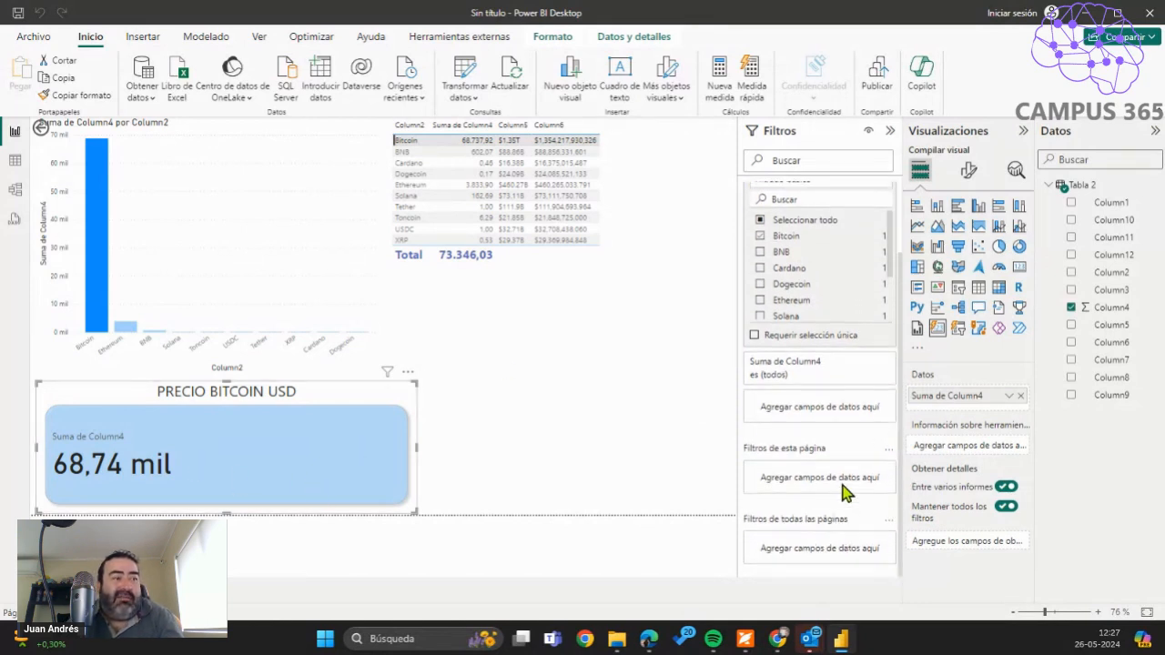
pyautogui.click(968, 173)
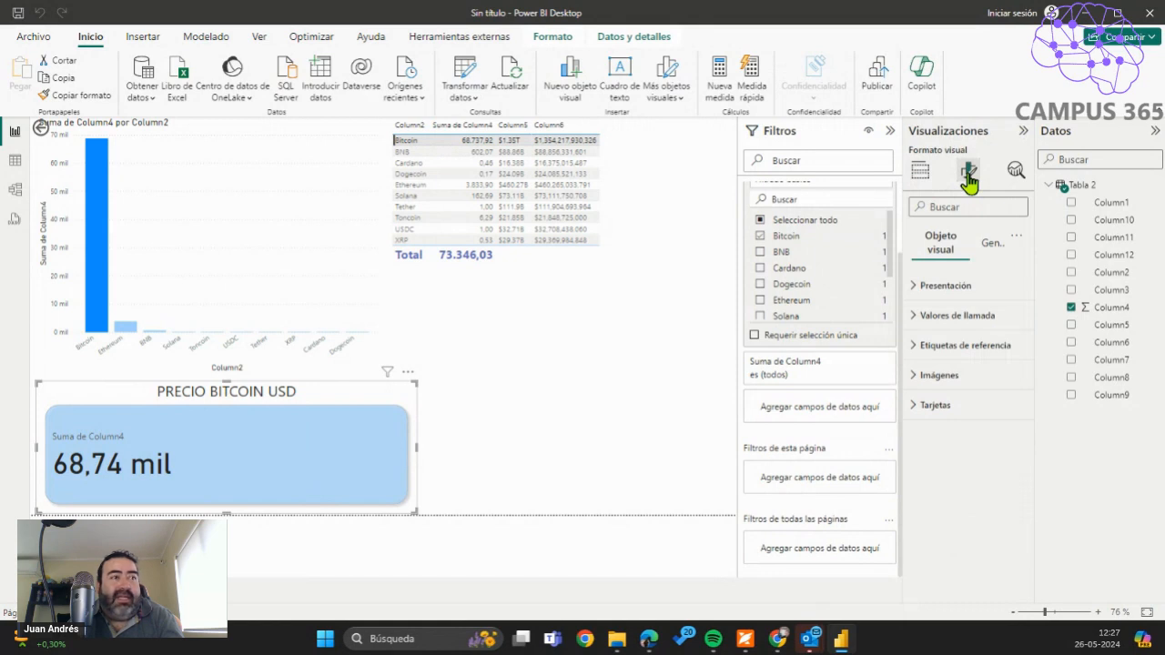
pyautogui.click(915, 324)
pyautogui.scroll(-5, 996, 492)
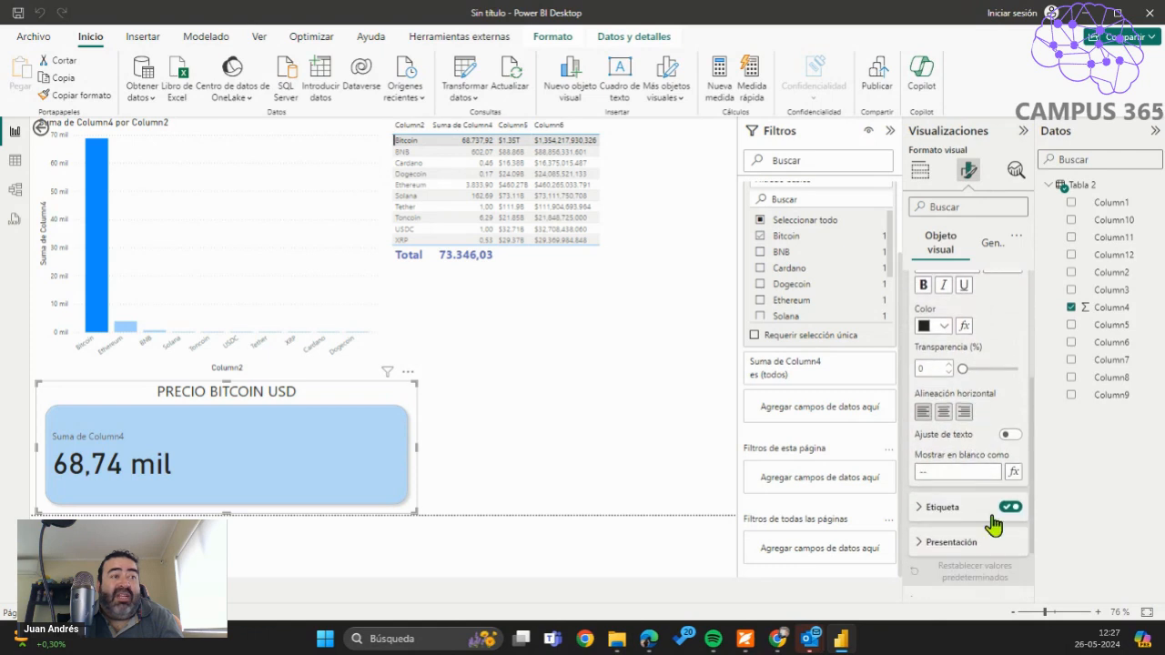
pyautogui.scroll(2, 992, 412)
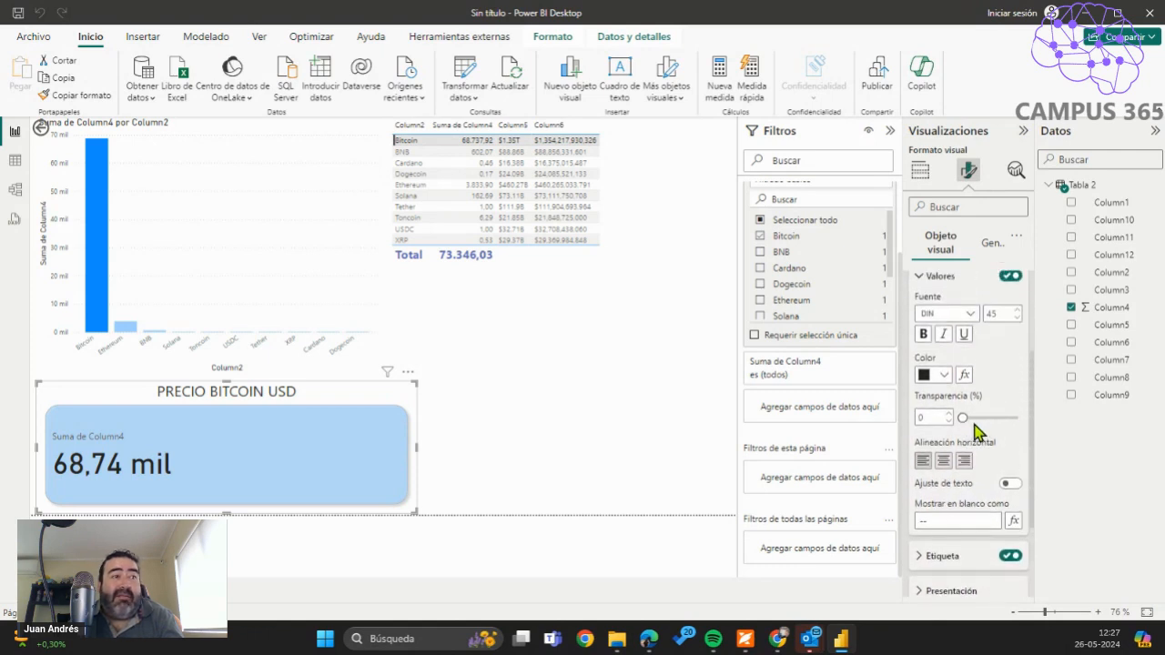
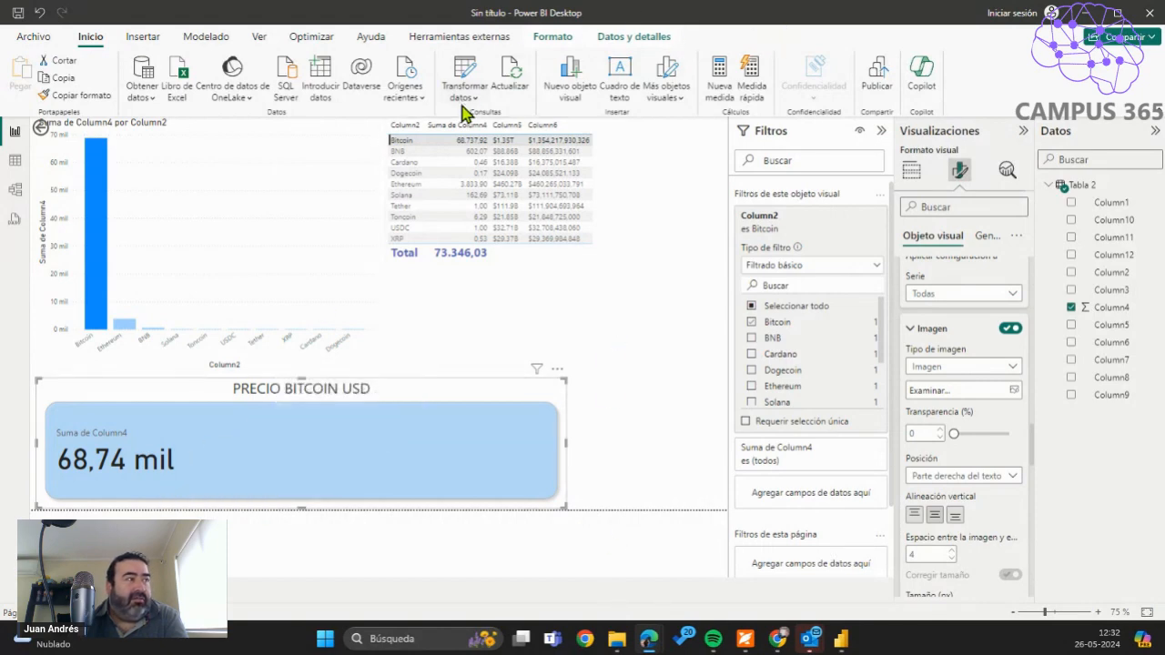
# Refresh the report's web data and reselect the Bitcoin row in the table so the card shows its price.
pyautogui.click(512, 82)
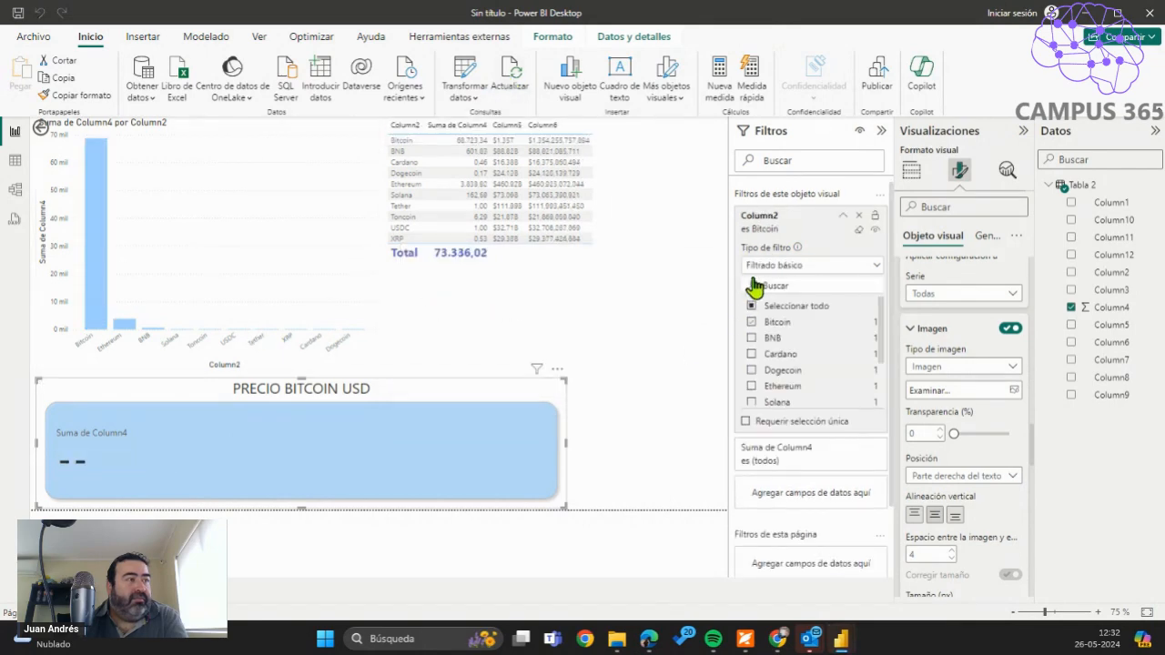
pyautogui.click(402, 141)
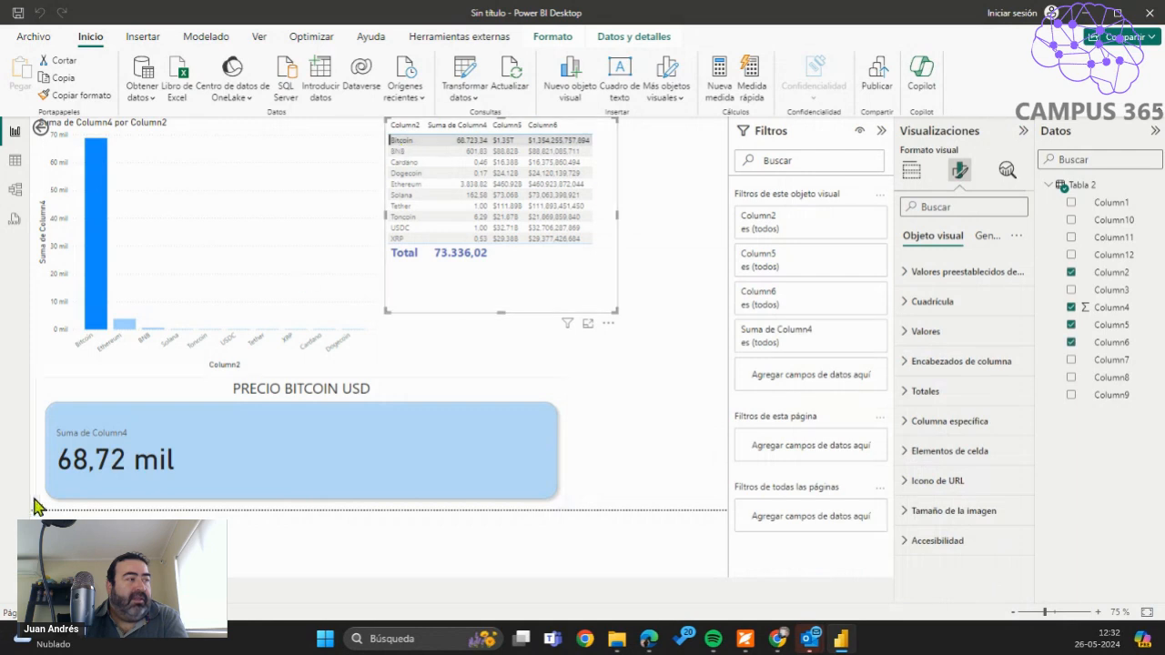
pyautogui.moveTo(88, 482)
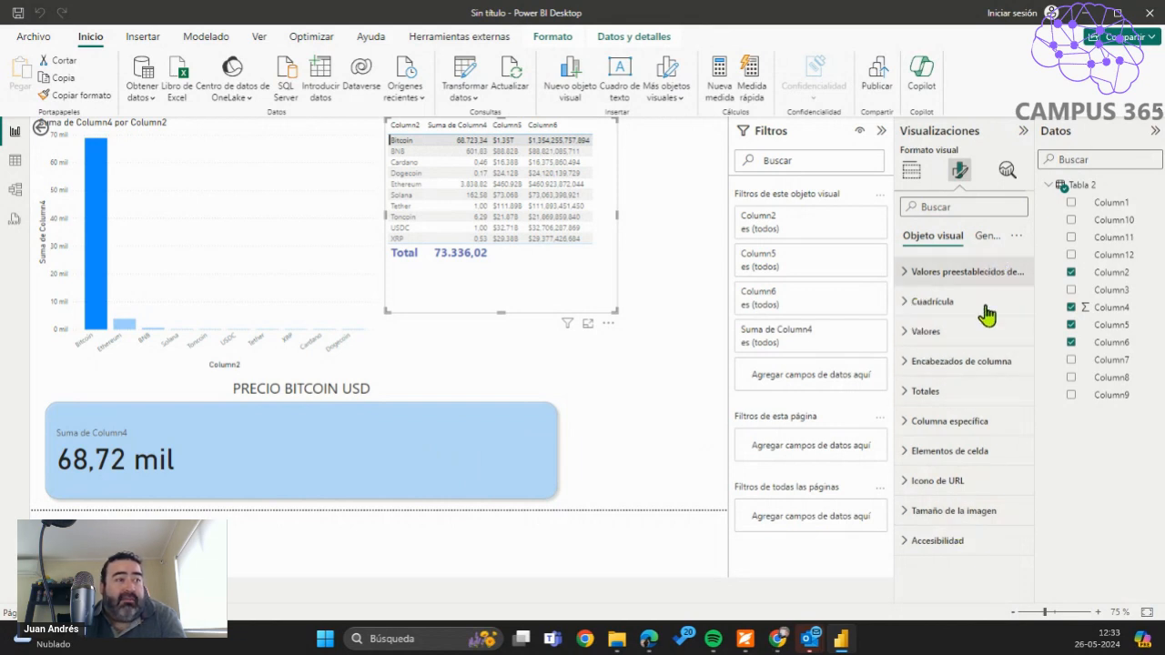
# Examine the table's image size, values and general formatting settings.
pyautogui.click(912, 510)
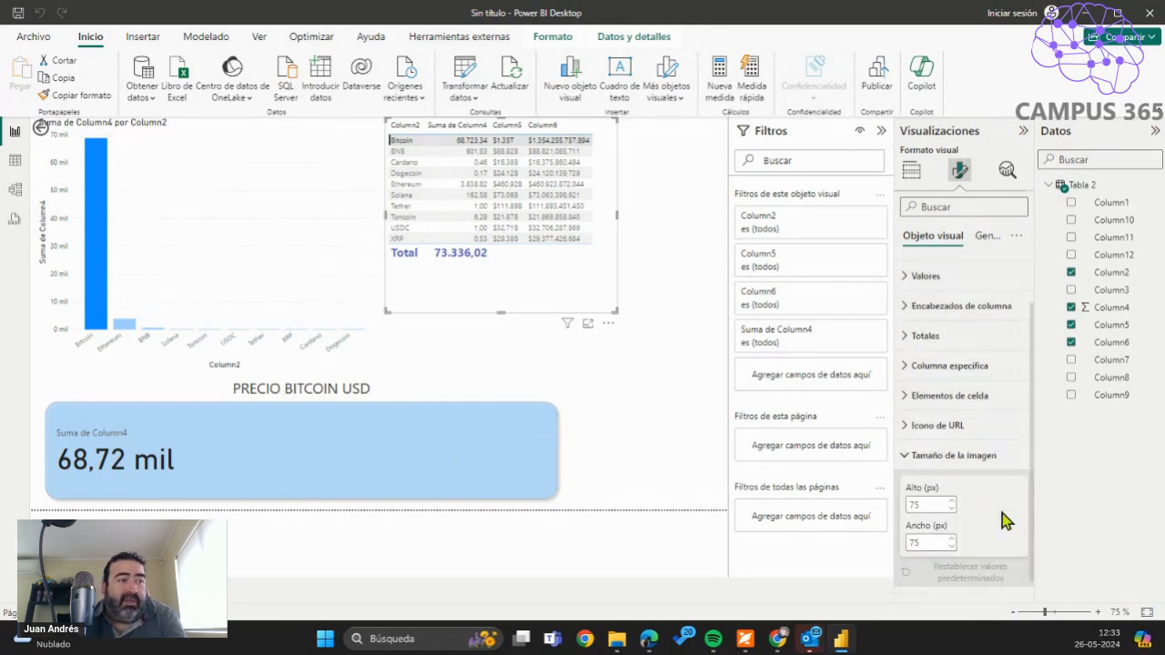
pyautogui.scroll(1, 946, 409)
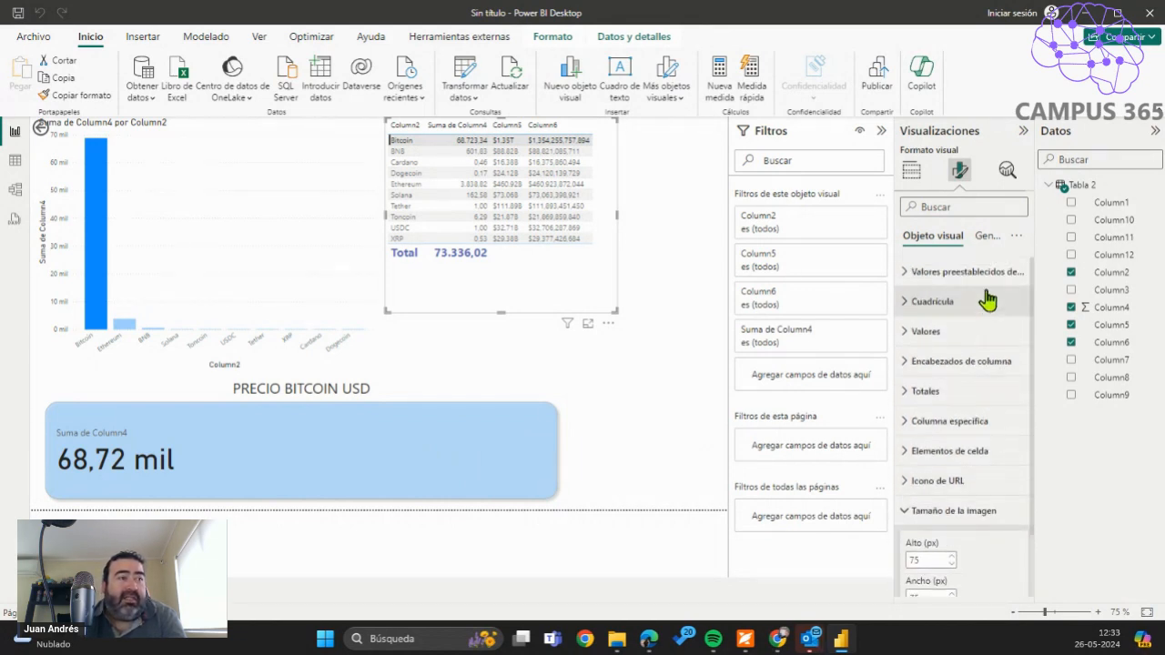
pyautogui.click(917, 341)
pyautogui.scroll(-3, 919, 428)
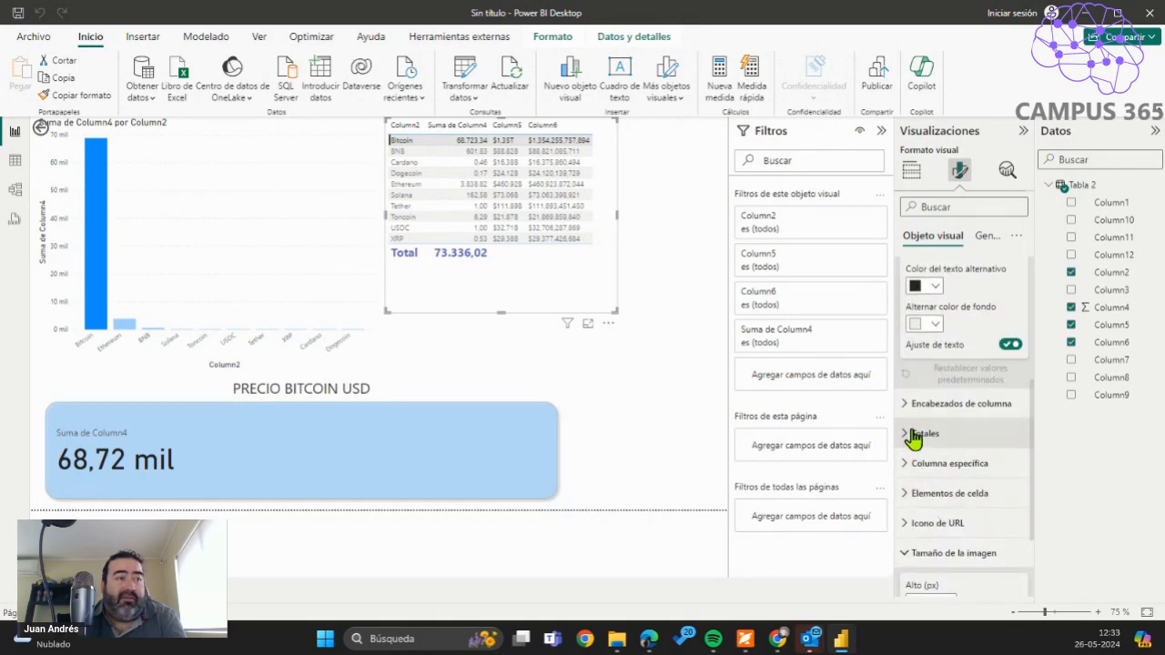
pyautogui.click(992, 244)
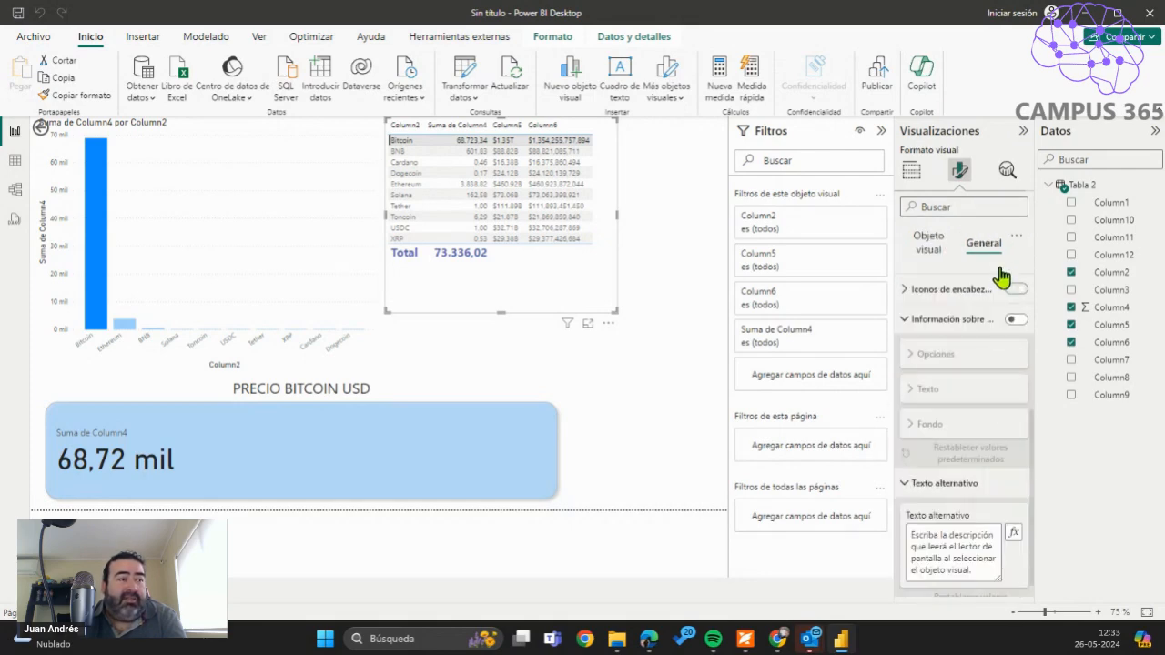
pyautogui.scroll(5, 964, 446)
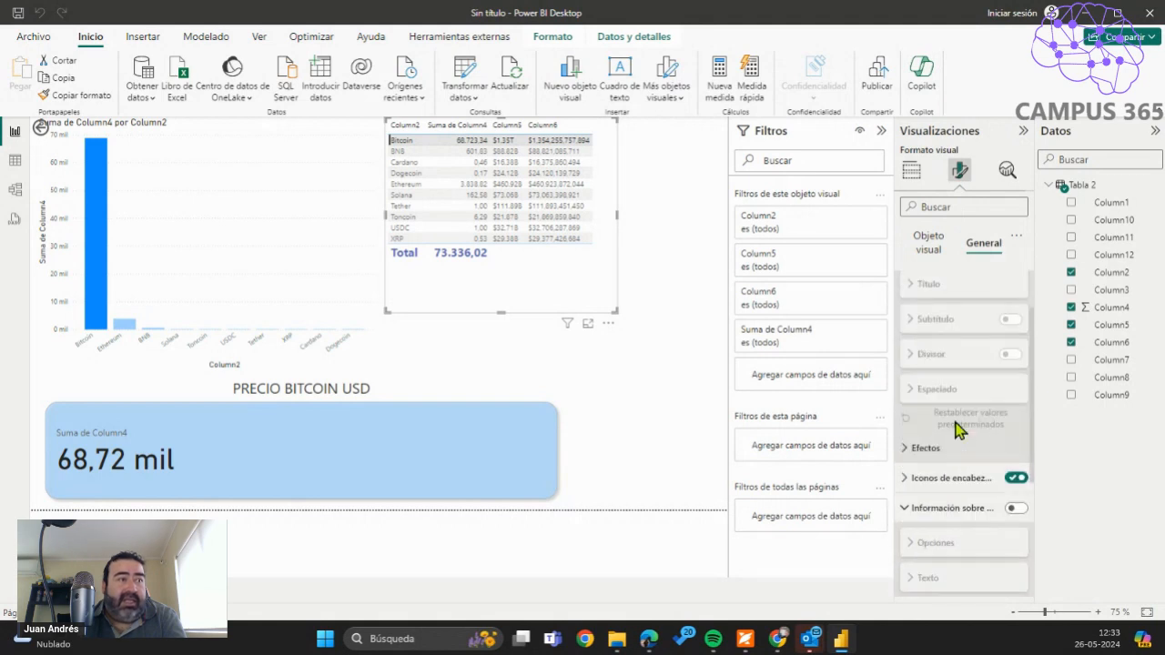
# Examine the table's column header, totals, specific column, cell element, URL icon and image size formatting options.
pyautogui.click(928, 242)
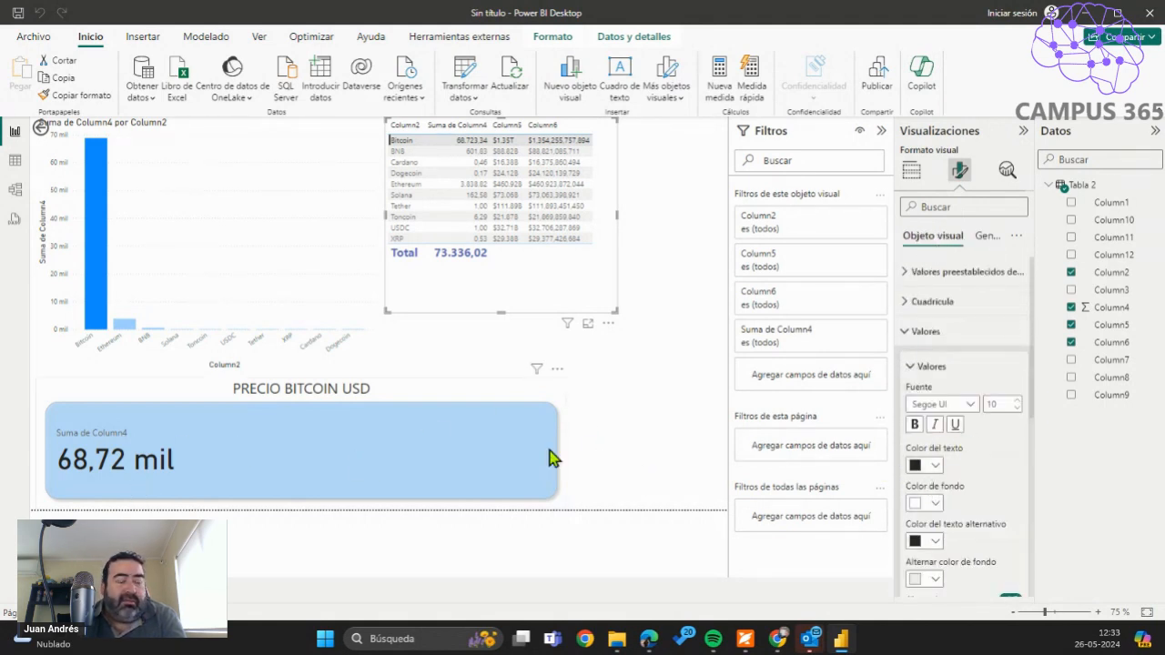
pyautogui.scroll(-1, 998, 490)
pyautogui.scroll(-5, 997, 487)
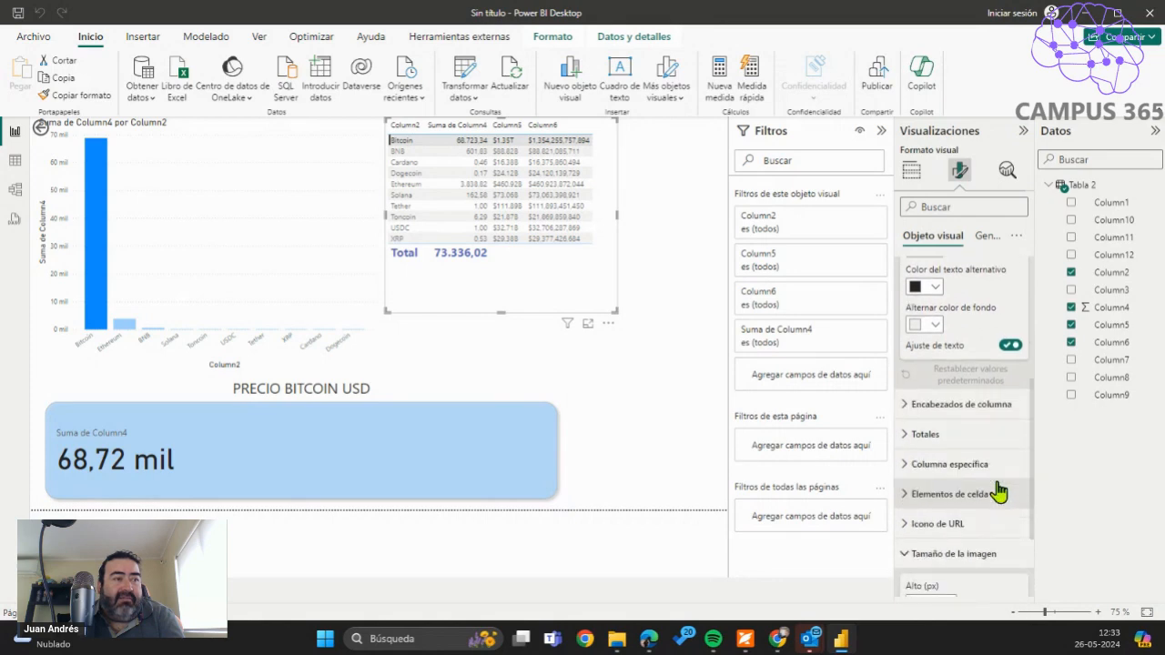
pyautogui.click(946, 403)
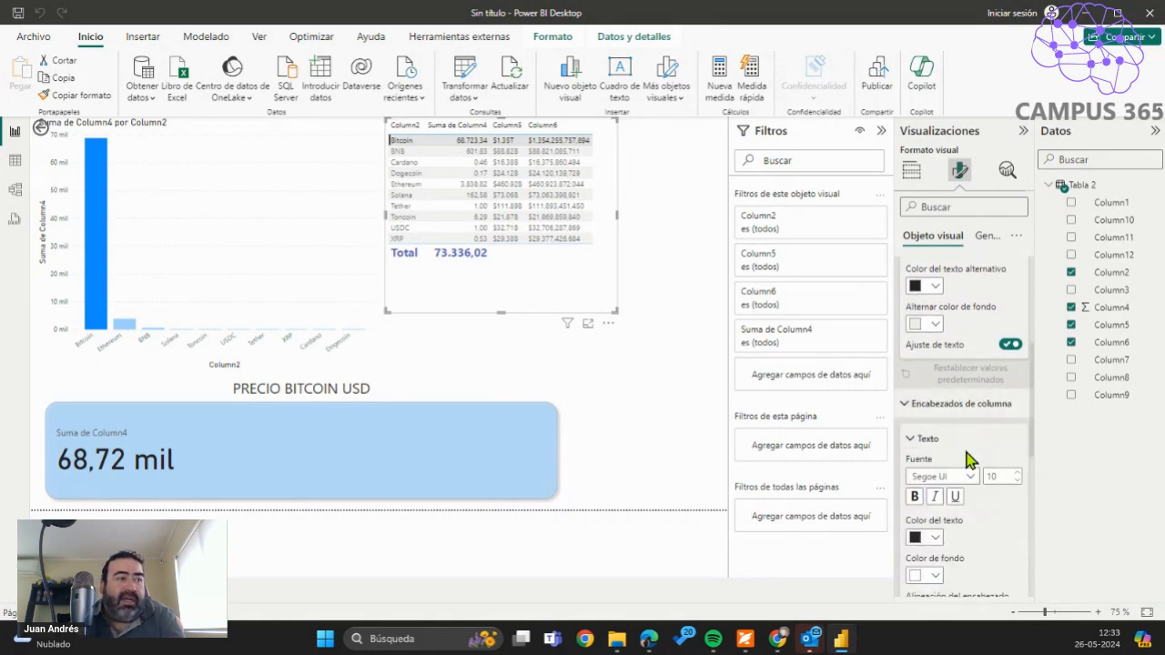
pyautogui.scroll(-3, 969, 460)
pyautogui.click(917, 473)
pyautogui.scroll(-6, 923, 502)
pyautogui.scroll(-2, 982, 482)
pyautogui.click(929, 361)
pyautogui.scroll(-3, 1005, 435)
pyautogui.scroll(-3, 930, 437)
pyautogui.click(931, 436)
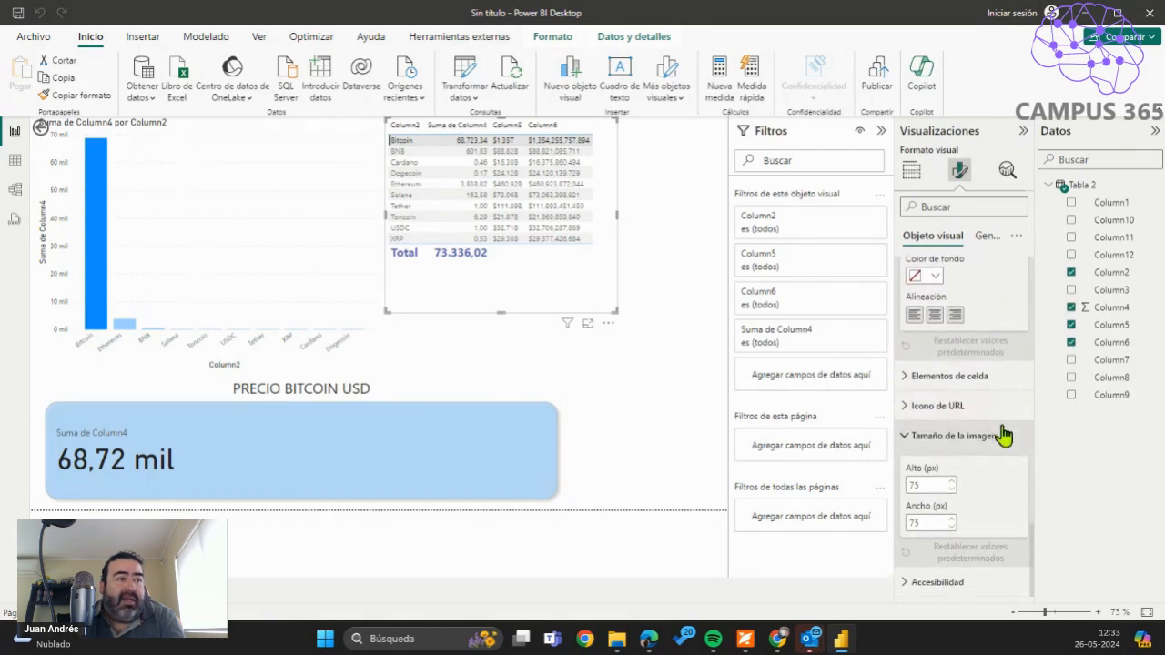
pyautogui.click(978, 378)
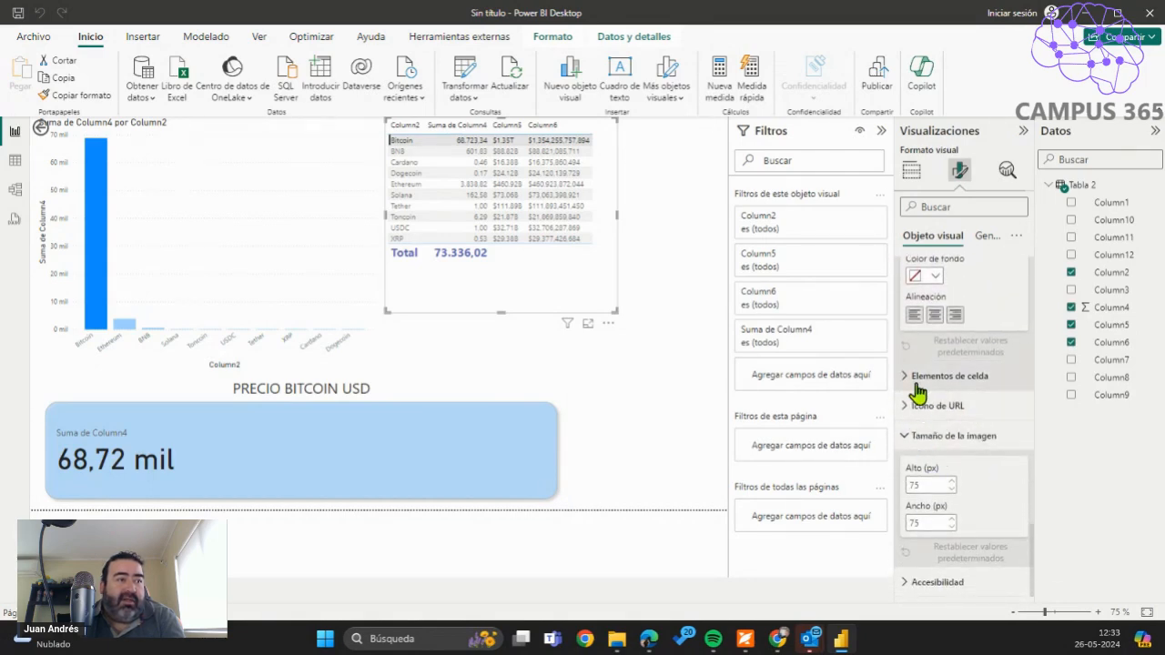
pyautogui.scroll(-3, 987, 414)
pyautogui.scroll(-1, 974, 414)
pyautogui.click(957, 409)
pyautogui.scroll(-1, 978, 443)
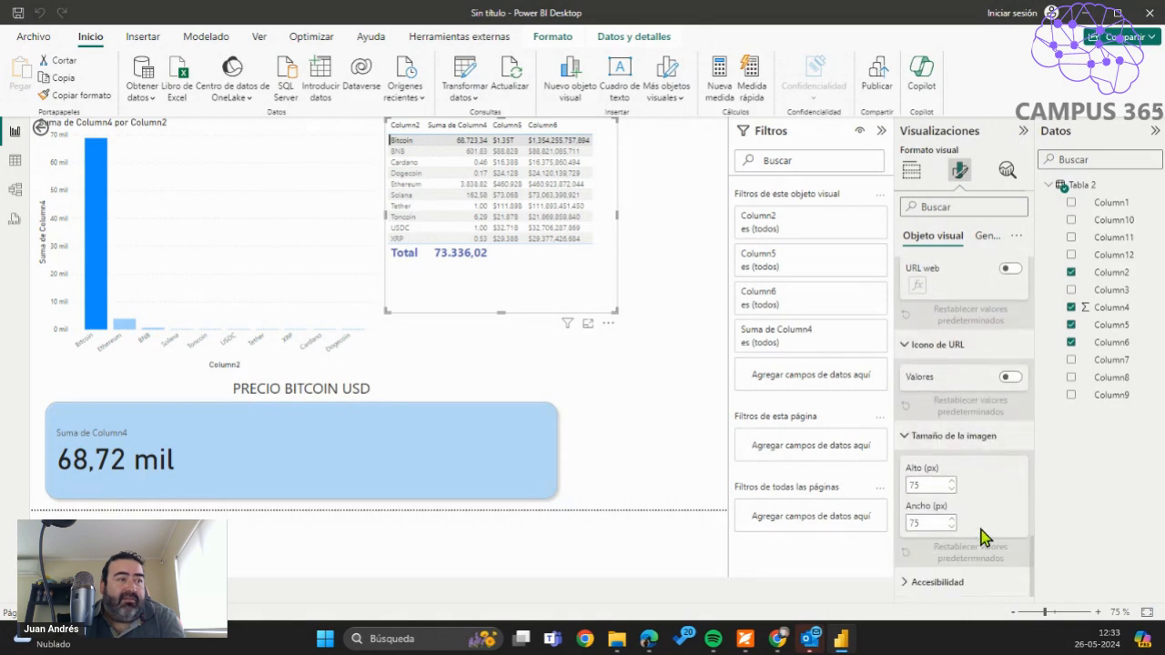
pyautogui.scroll(3, 978, 391)
pyautogui.scroll(5, 975, 382)
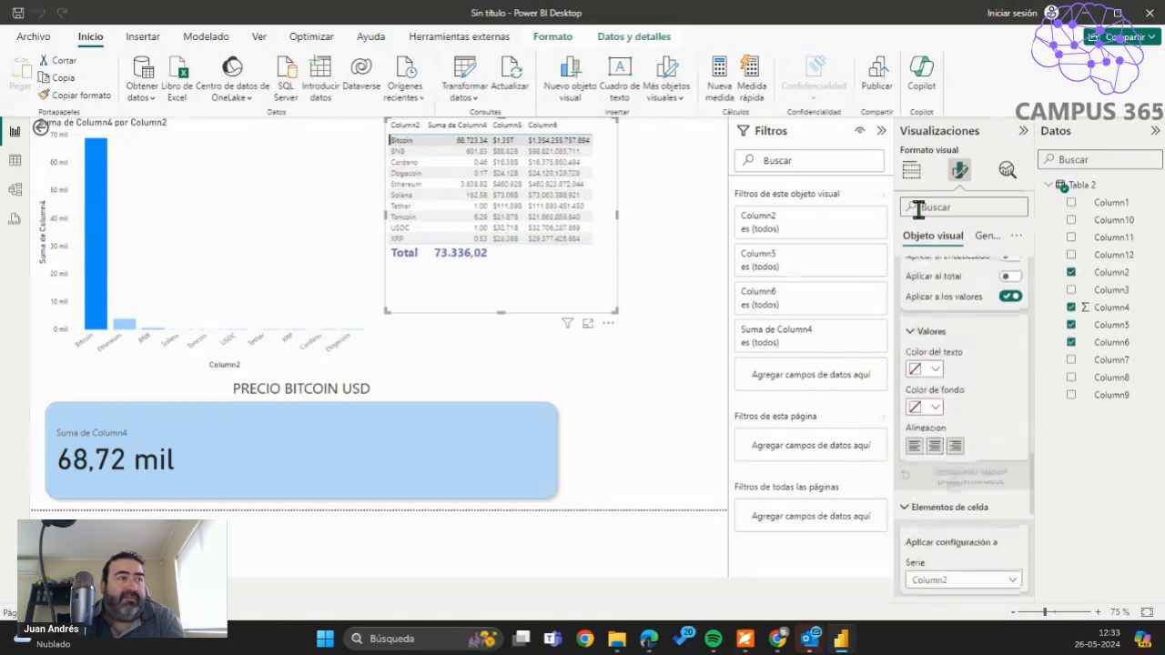
# Examine the table's style preset, gridline and border formatting options.
pyautogui.click(911, 171)
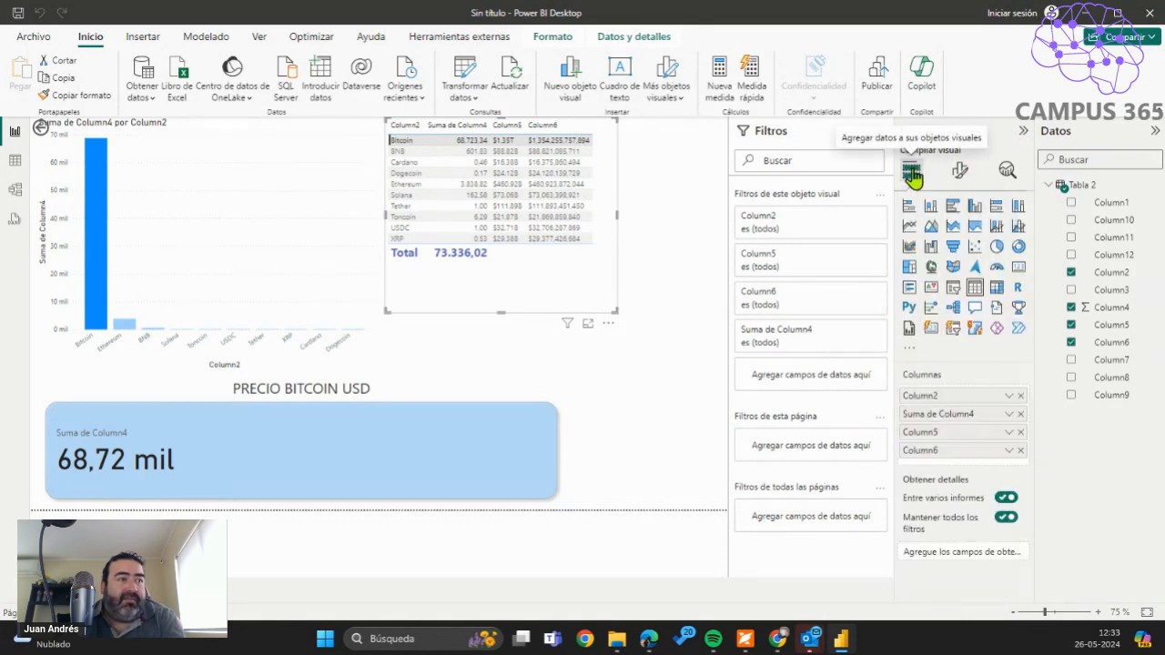
pyautogui.click(959, 171)
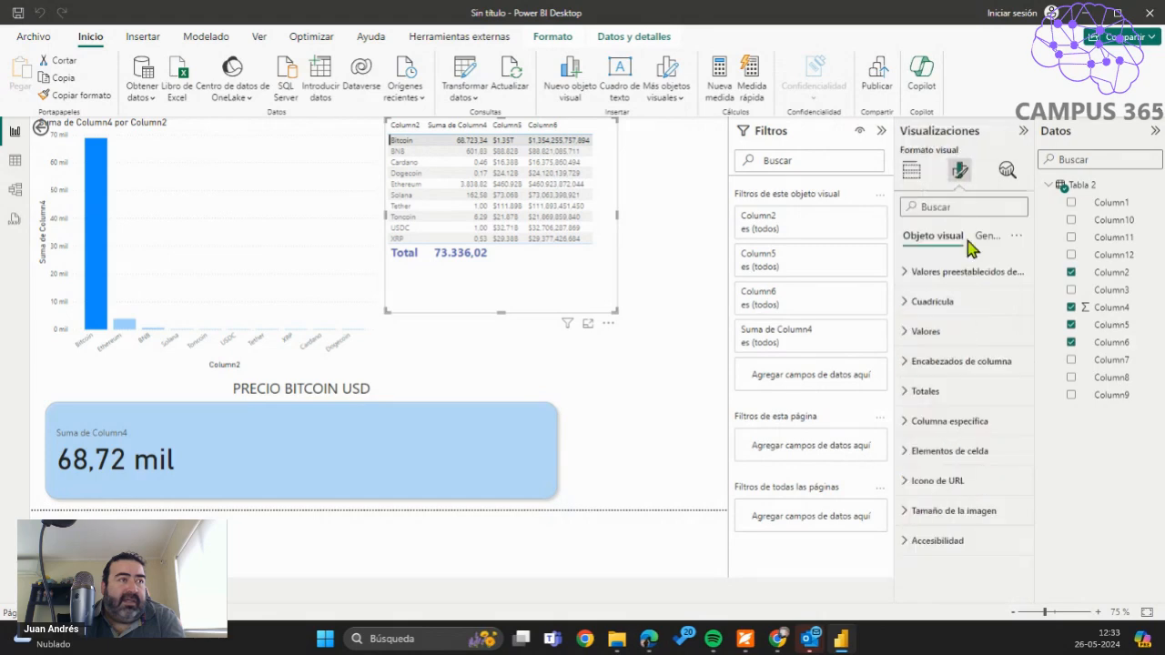
pyautogui.click(906, 278)
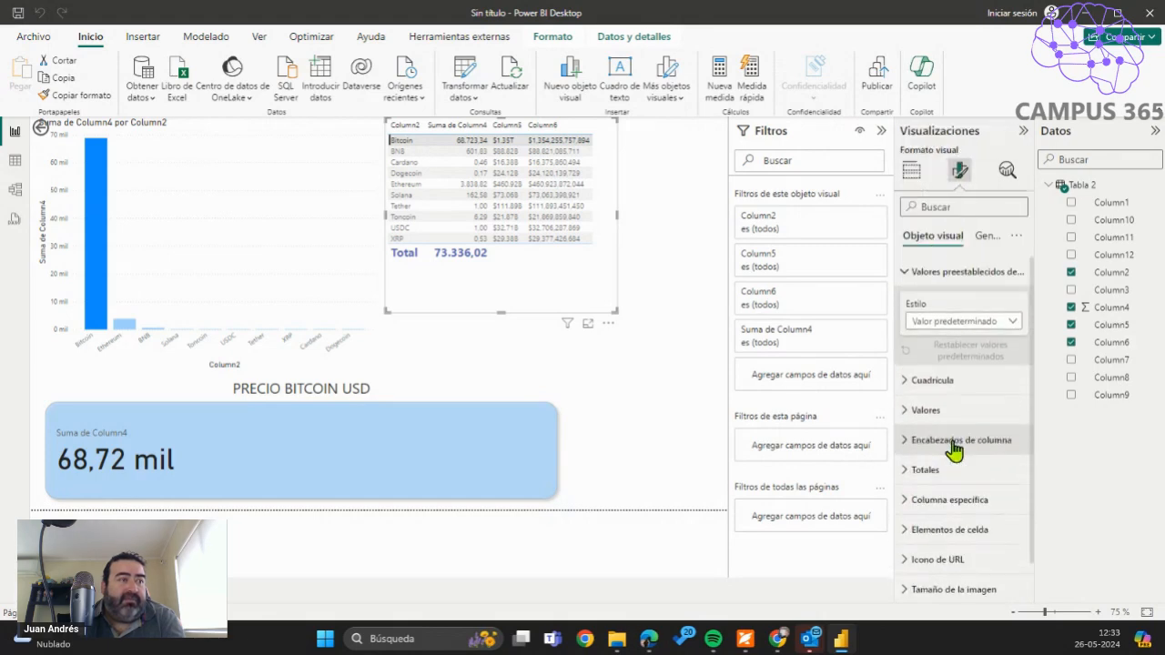
pyautogui.click(905, 380)
pyautogui.scroll(-2, 924, 491)
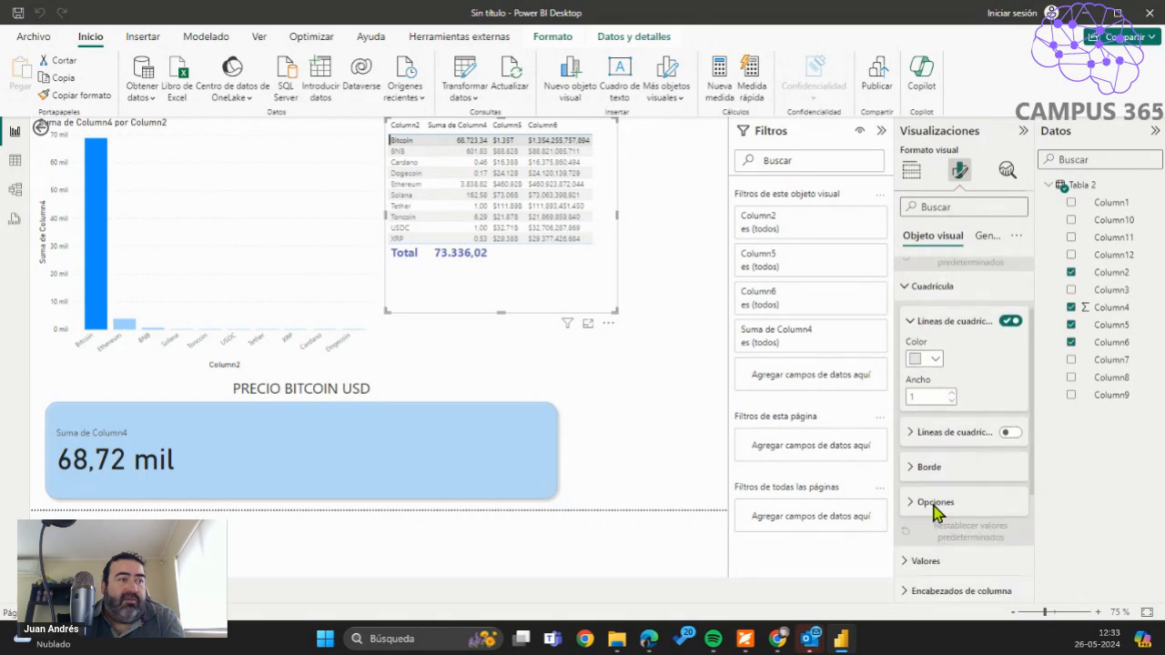
pyautogui.click(915, 435)
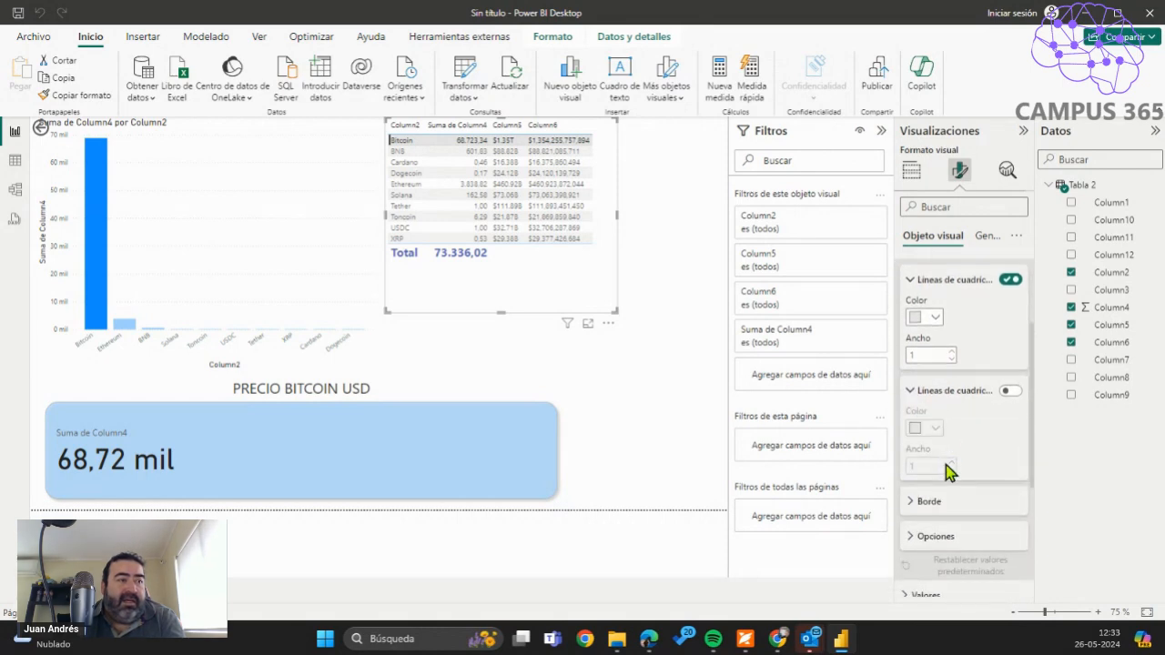
pyautogui.scroll(-3, 945, 464)
pyautogui.click(908, 384)
pyautogui.scroll(-3, 937, 478)
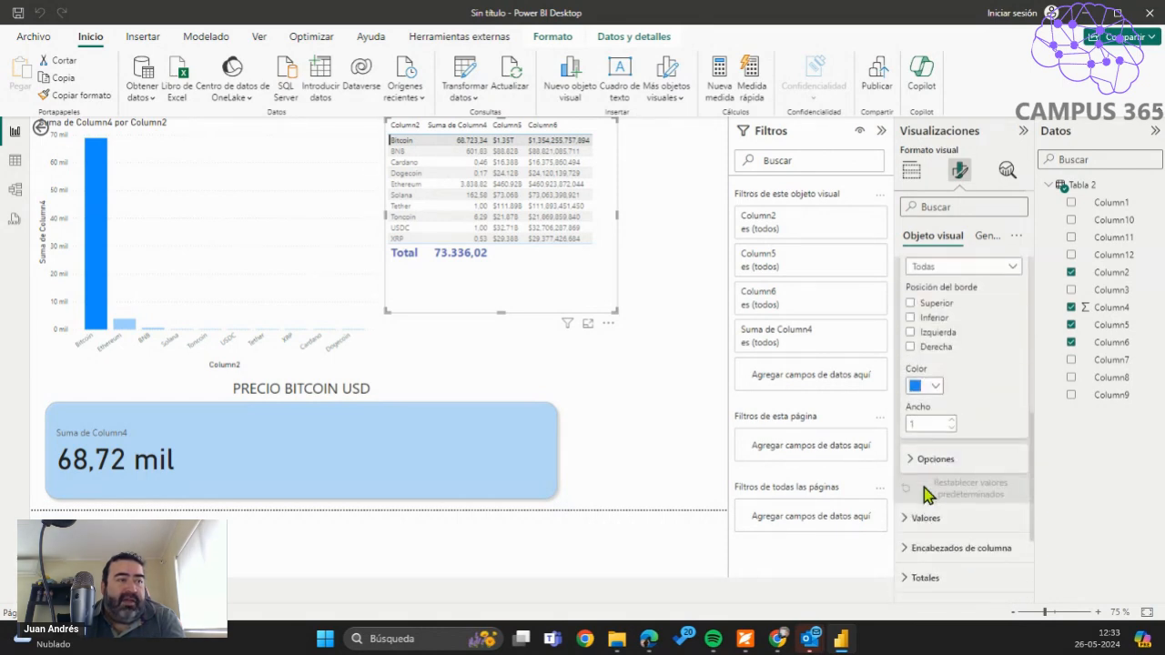
# Set the font size of the cryptocurrency table's values to 12.
pyautogui.click(907, 462)
pyautogui.scroll(-3, 953, 514)
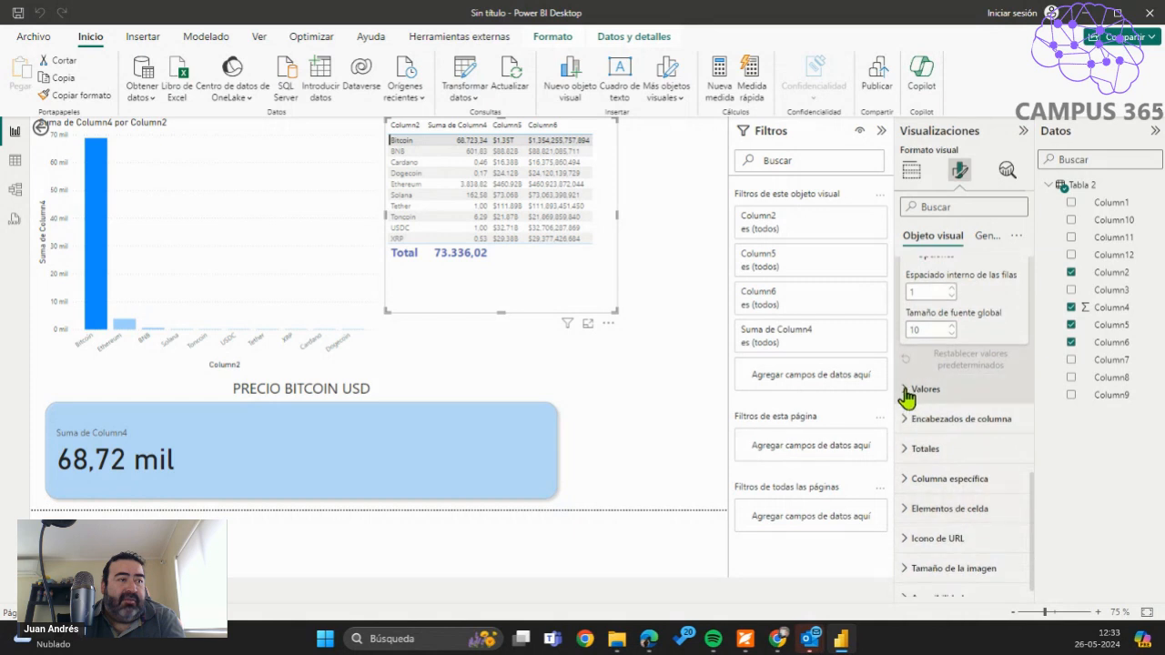
pyautogui.click(908, 392)
pyautogui.scroll(-3, 995, 488)
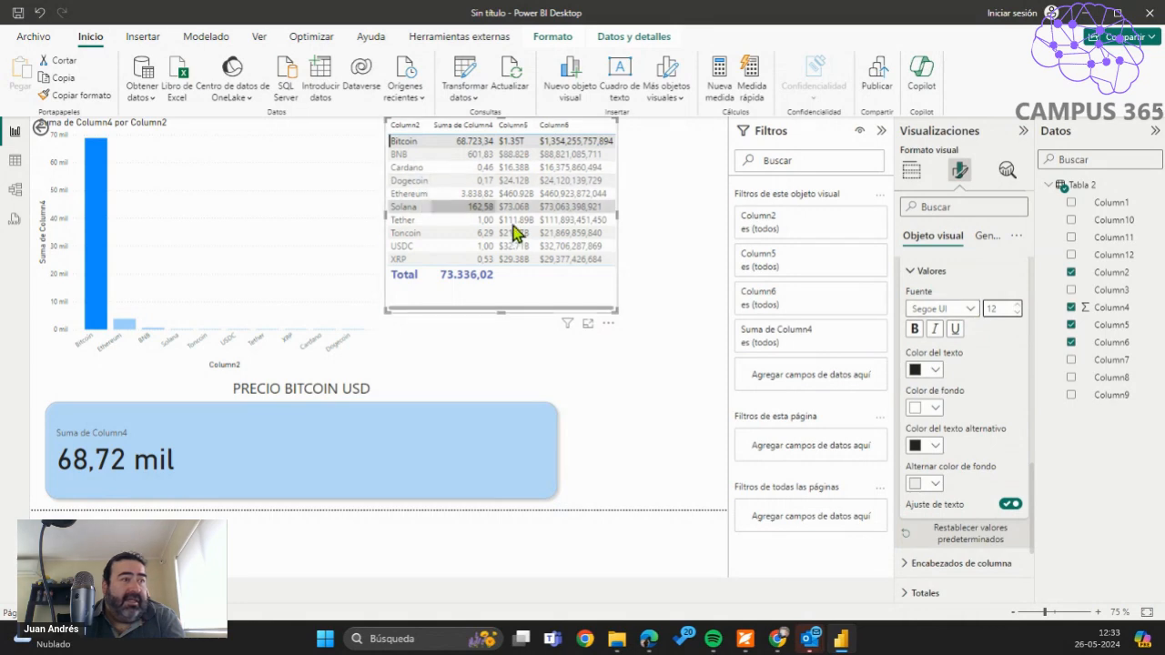
# Add bitcoin.png as the Bitcoin price card's image and widen the card slightly past the table's right edge.
pyautogui.click(393, 464)
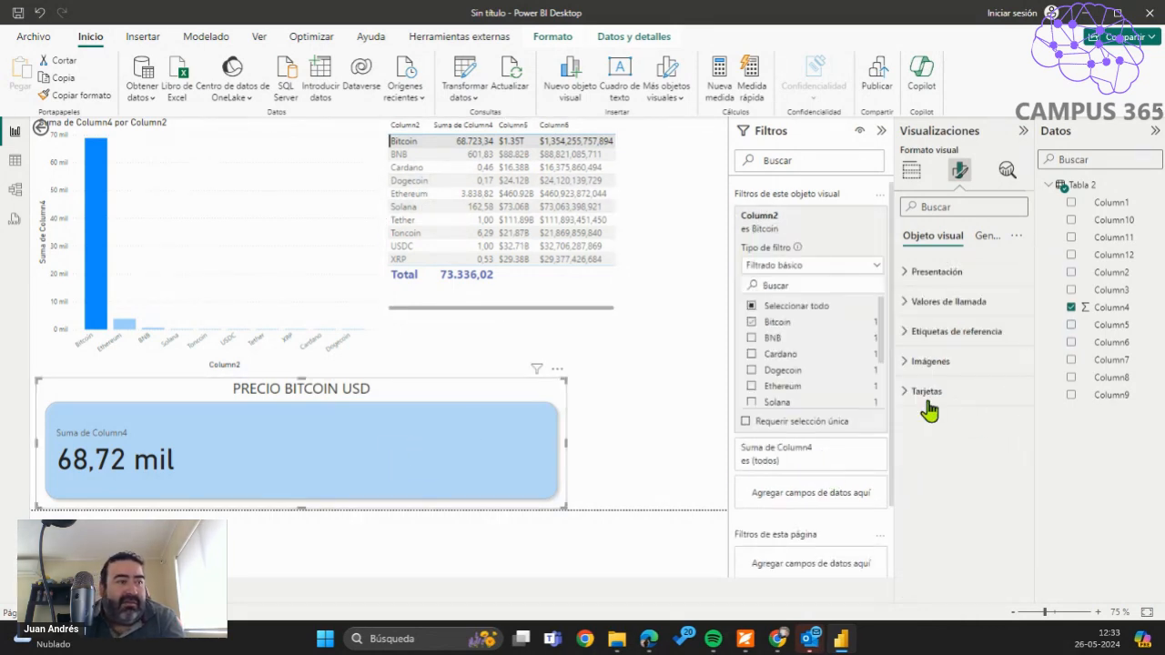
pyautogui.click(907, 363)
pyautogui.click(1002, 535)
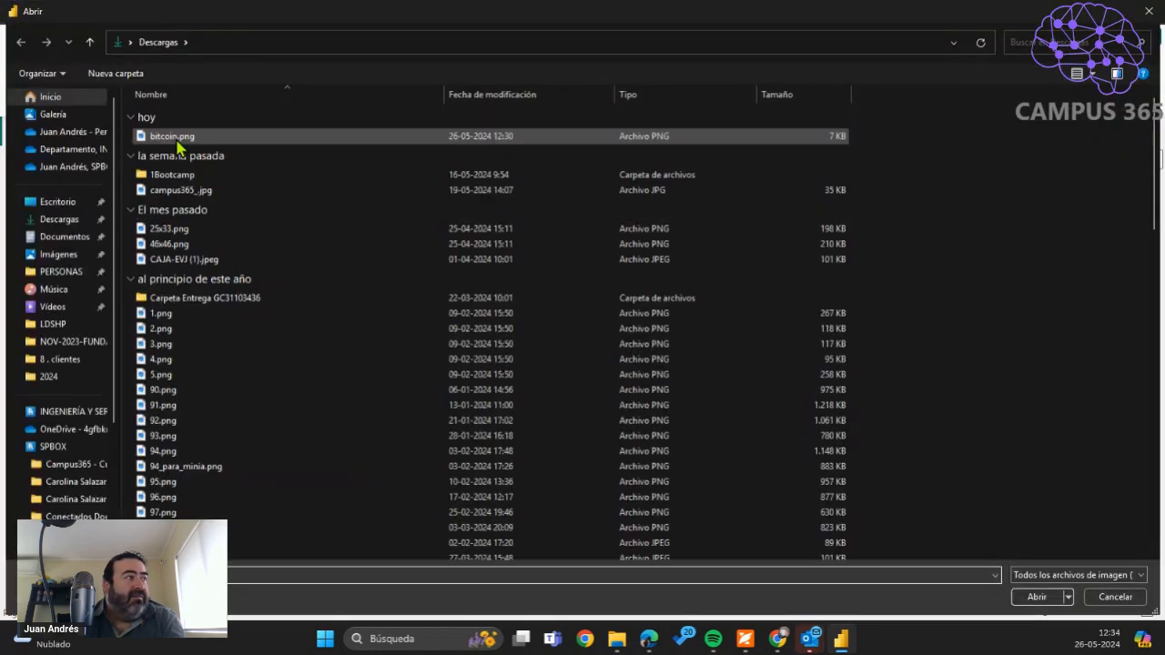
pyautogui.doubleClick(167, 139)
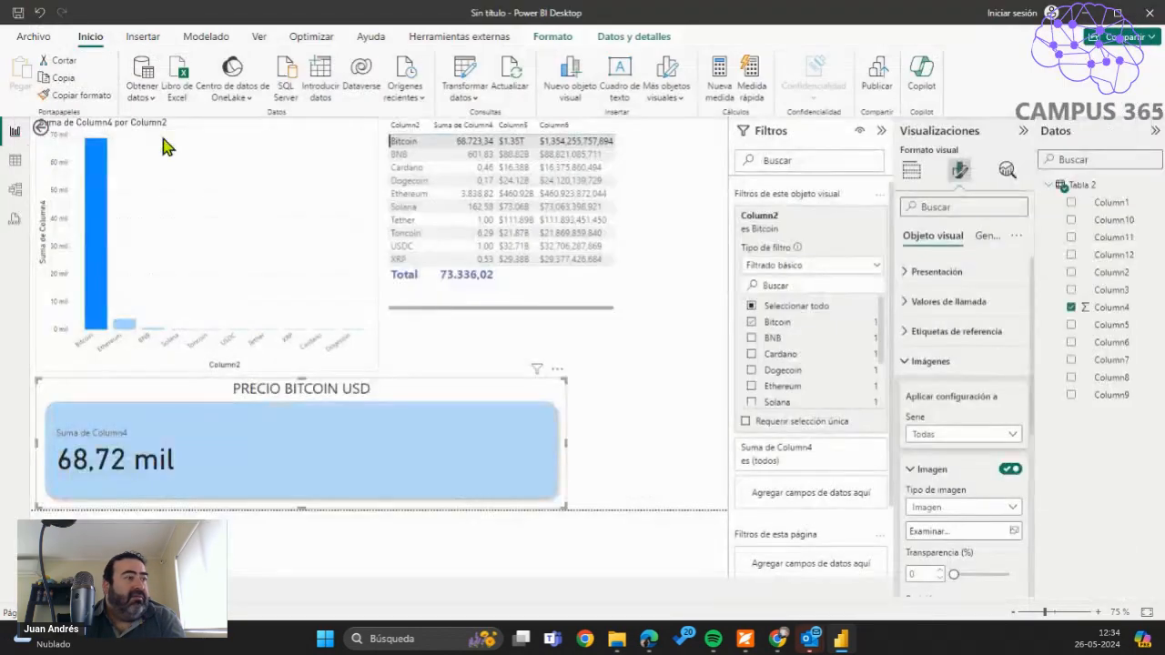
pyautogui.moveTo(563, 453); pyautogui.dragTo(648, 434)
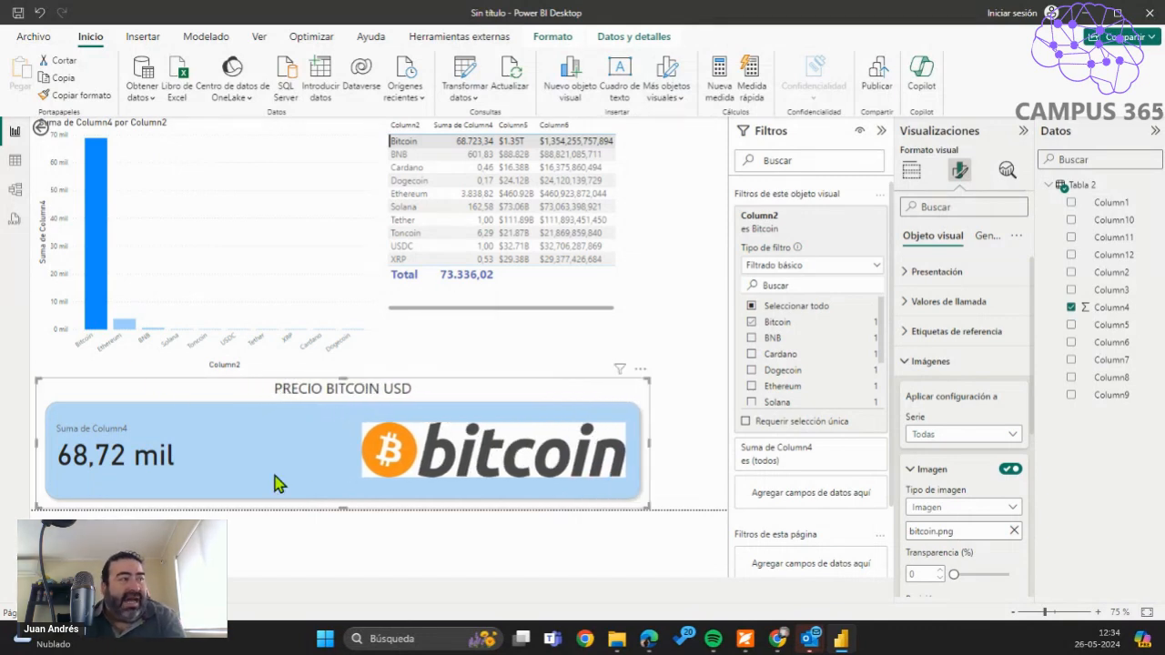
# Deselect the Bitcoin price card and refresh the report data from the web source.
pyautogui.click(693, 379)
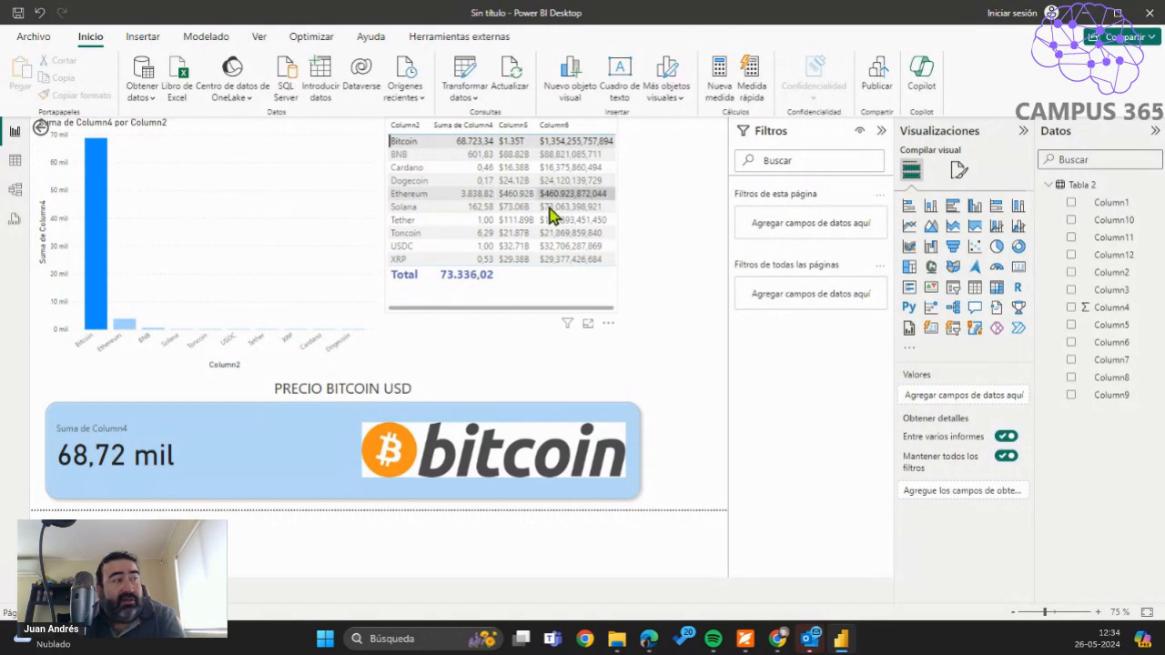
pyautogui.click(513, 80)
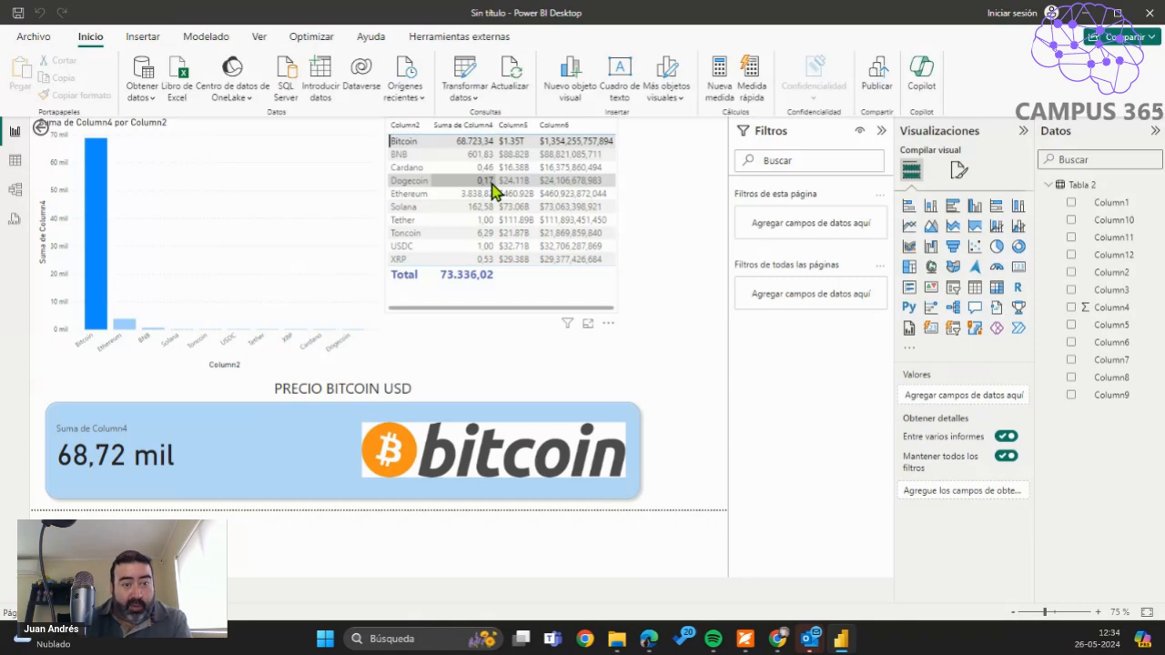
# Examine the Tabla 2 query's M code in the Power Query advanced editor, then return to the report.
pyautogui.click(462, 76)
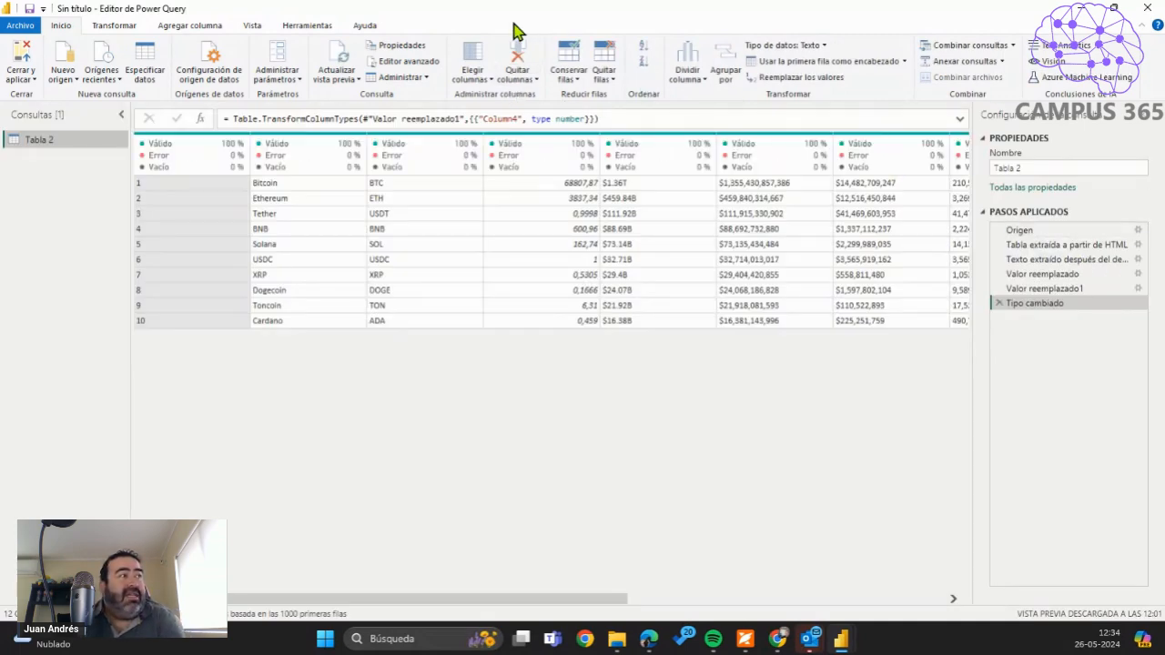
pyautogui.click(255, 27)
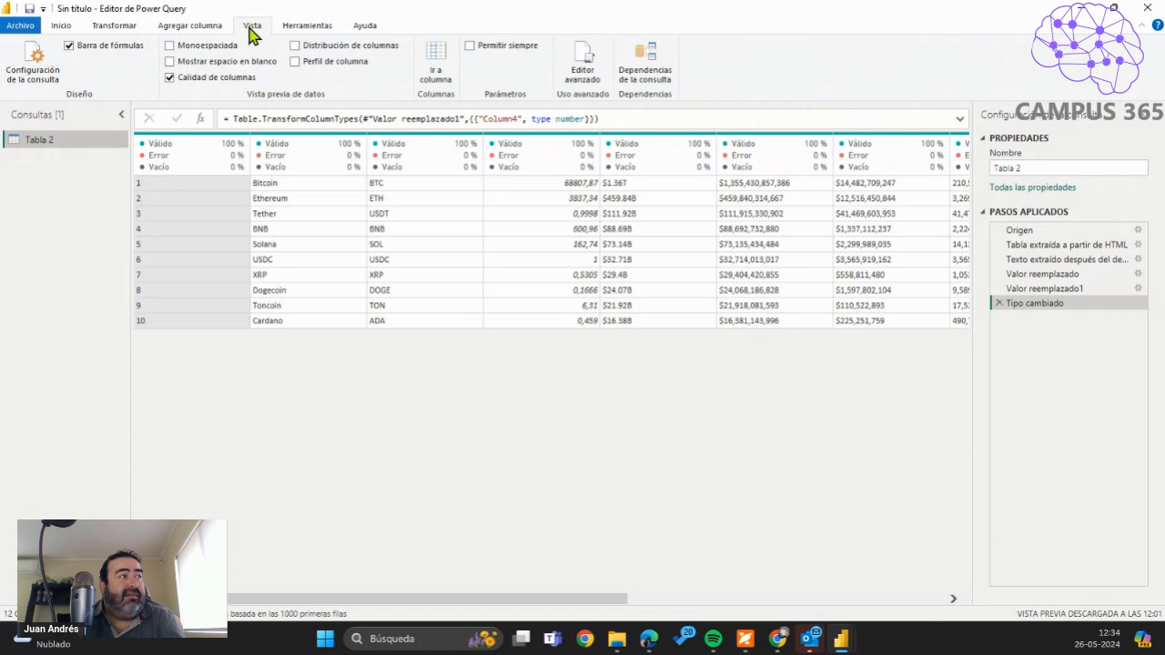
pyautogui.click(584, 64)
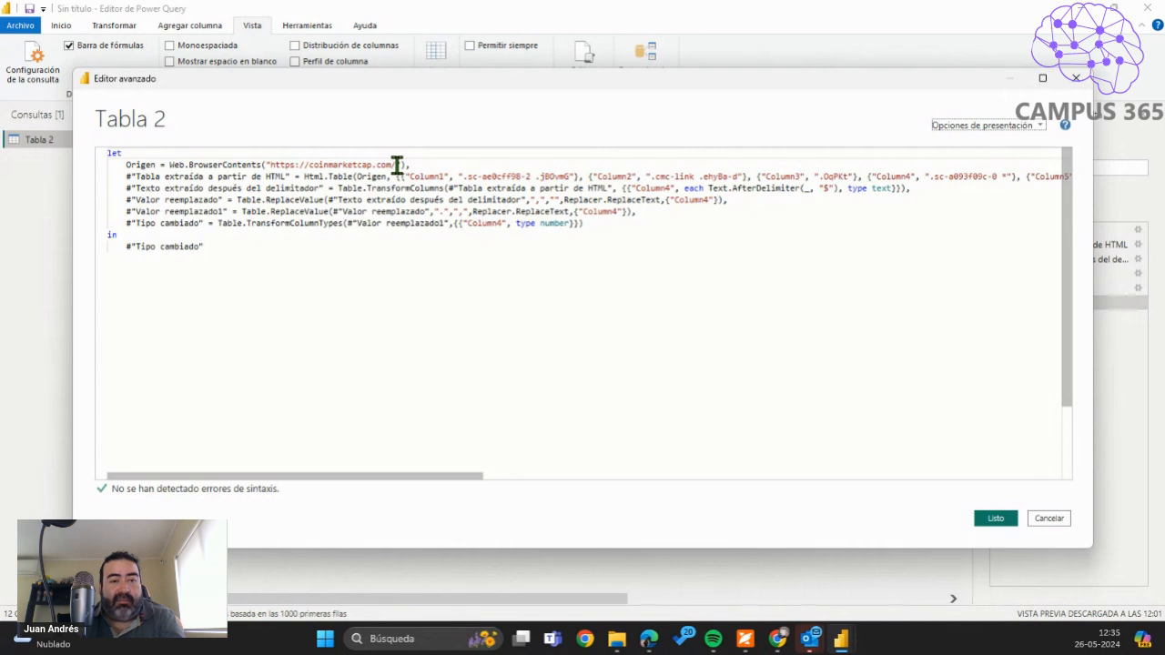
pyautogui.click(1076, 78)
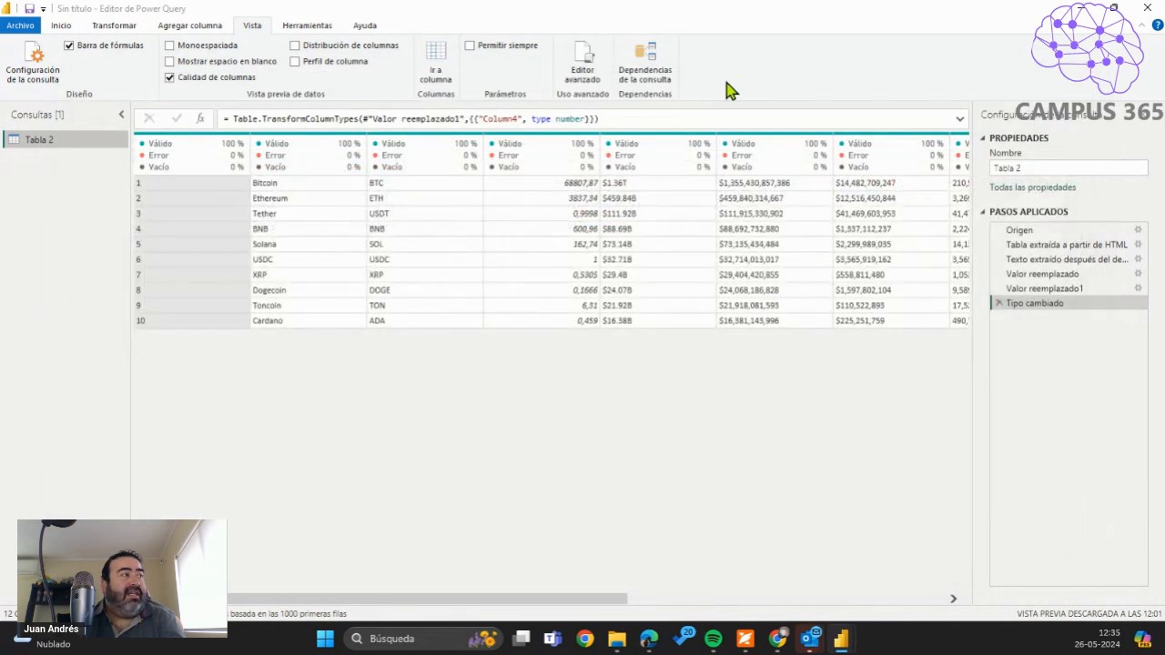
pyautogui.click(63, 28)
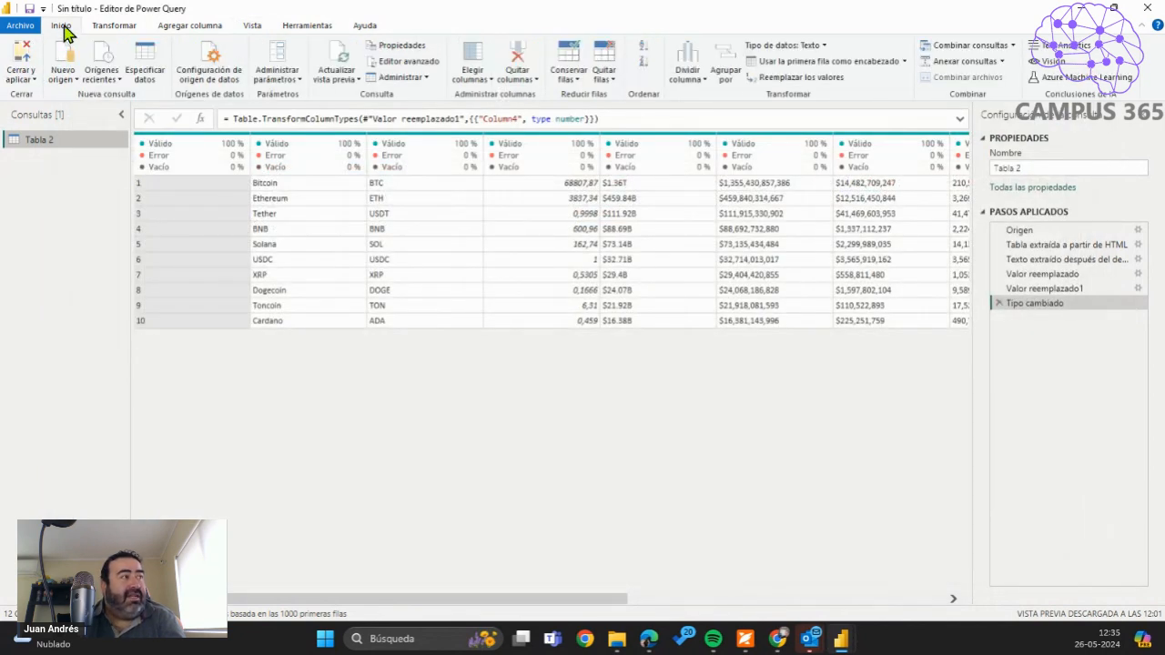
pyautogui.click(22, 57)
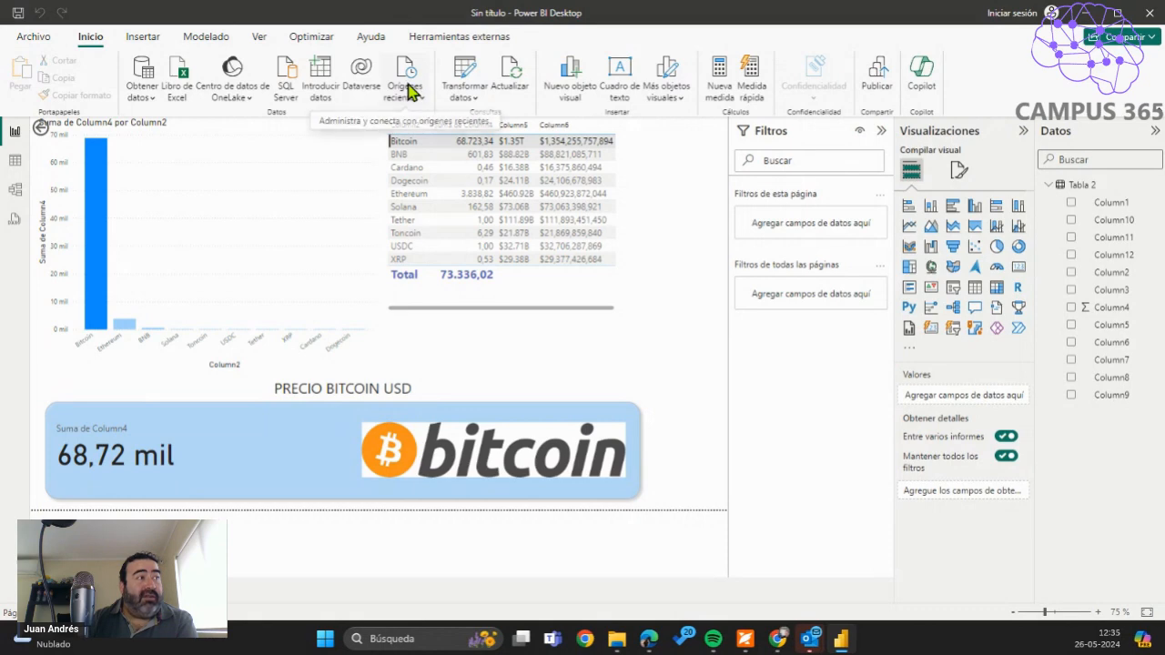
# Check the data source settings for the file's coinmarketcap.com connection in Power Query.
pyautogui.click(482, 83)
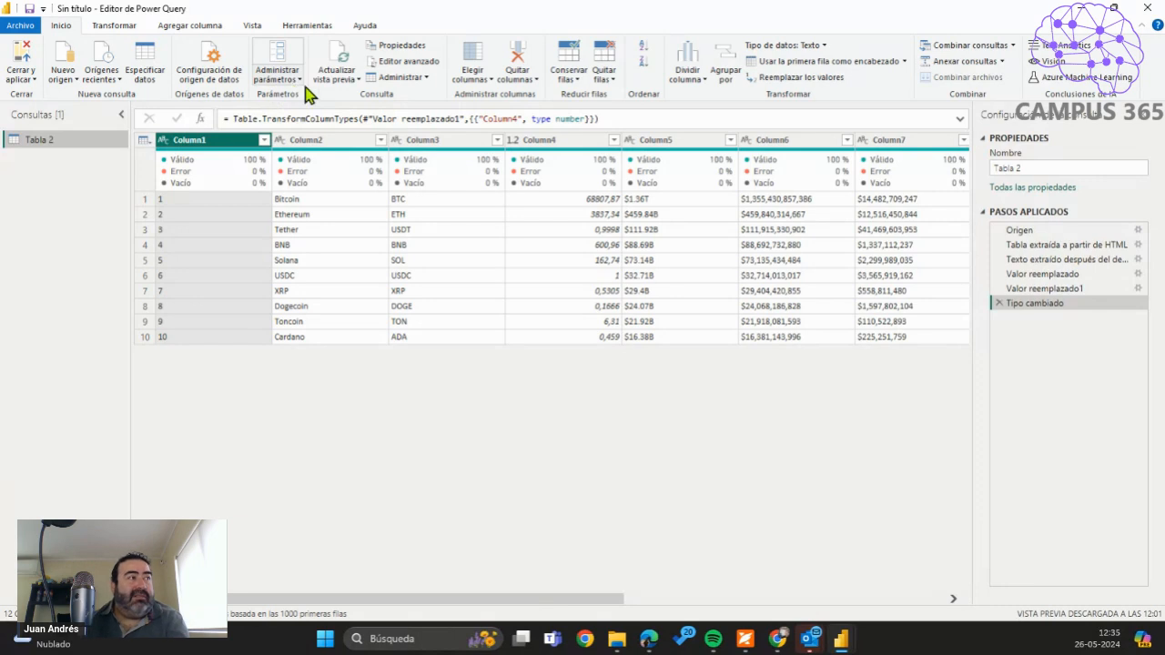
pyautogui.click(217, 75)
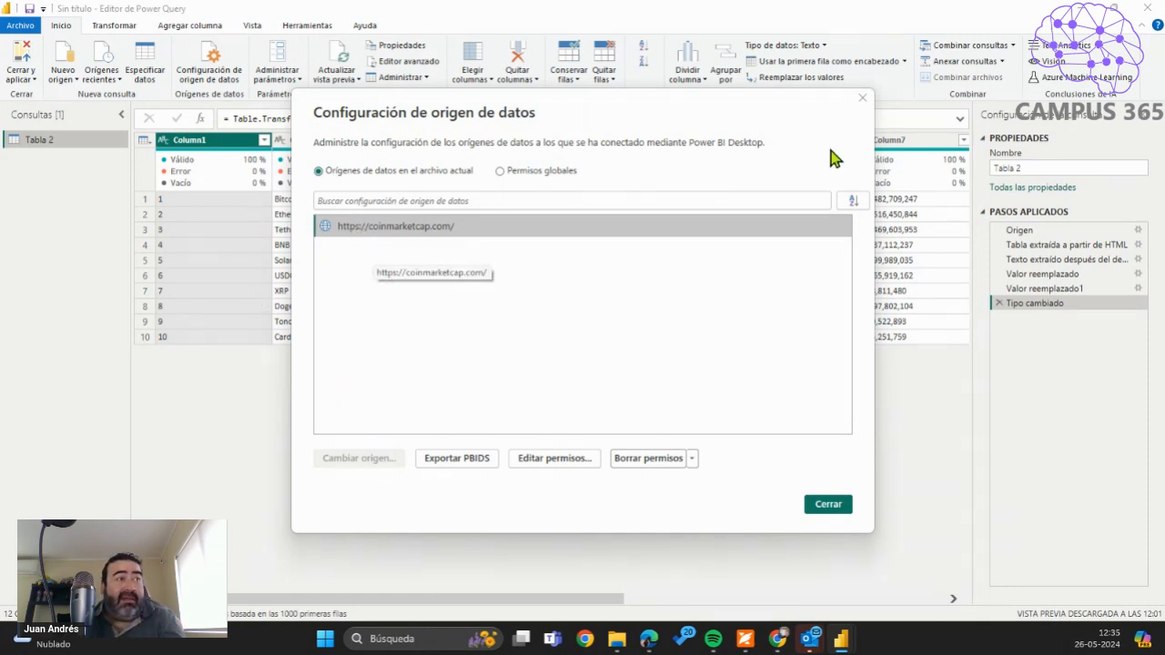
pyautogui.click(862, 99)
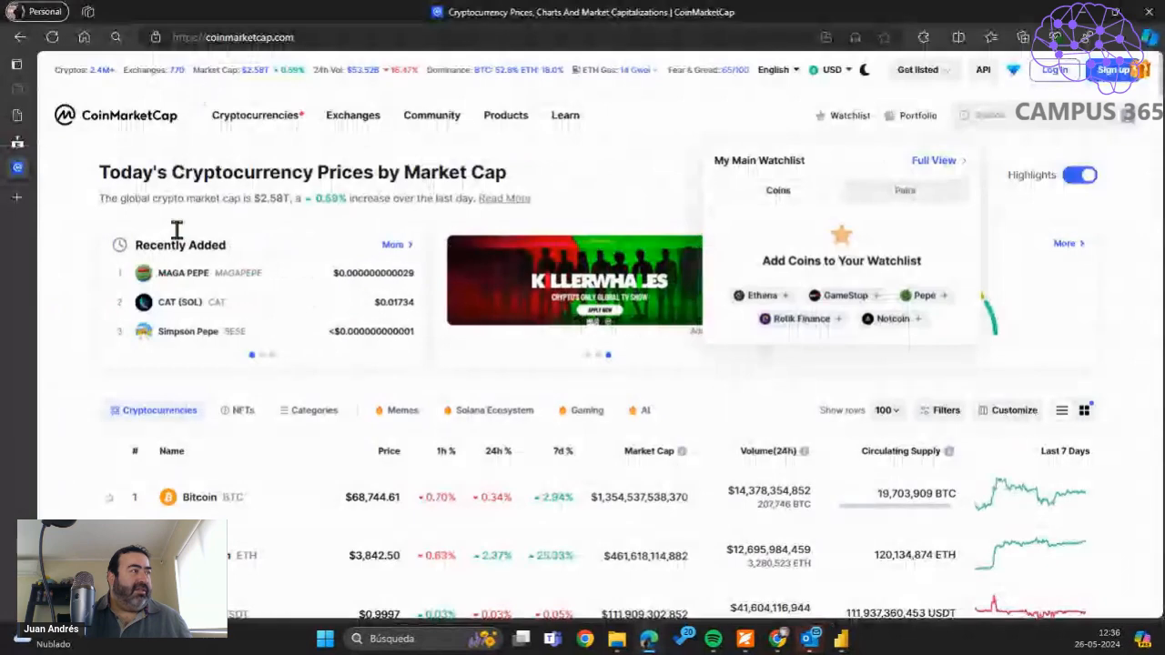
# Switch to the browser, copy the URL of the Trading Economics Chile indicators page and look through its indicator table.
pyautogui.click(18, 144)
pyautogui.click(309, 37)
pyautogui.hotkey('ctrl', 'c')
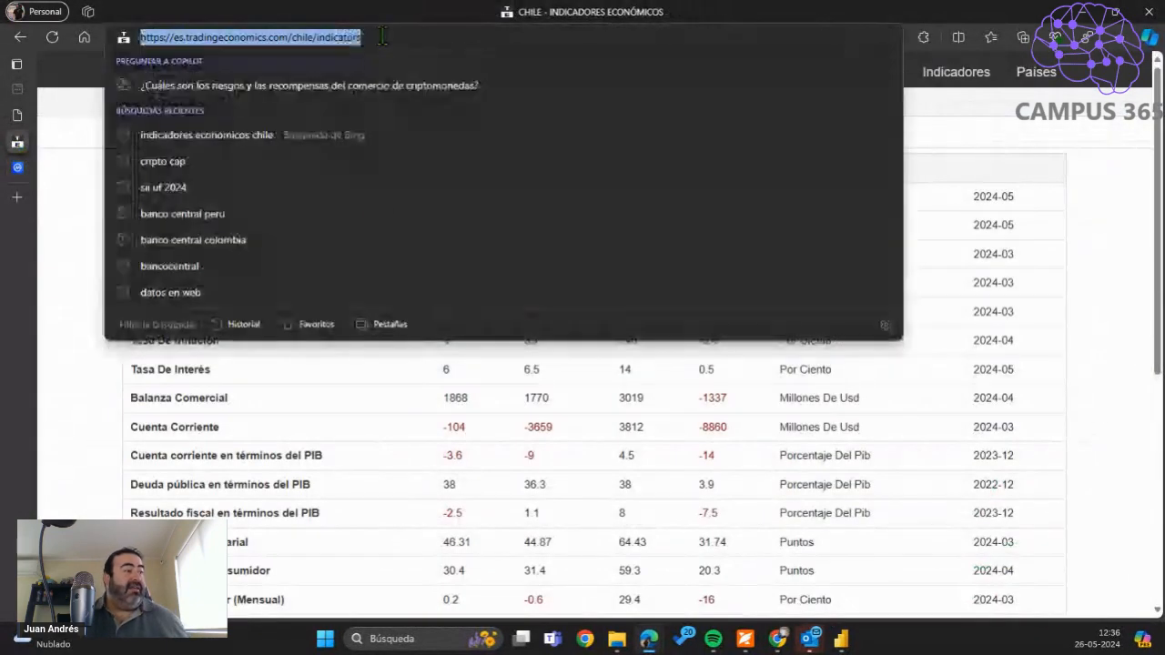
pyautogui.click(66, 443)
pyautogui.scroll(-1, 464, 209)
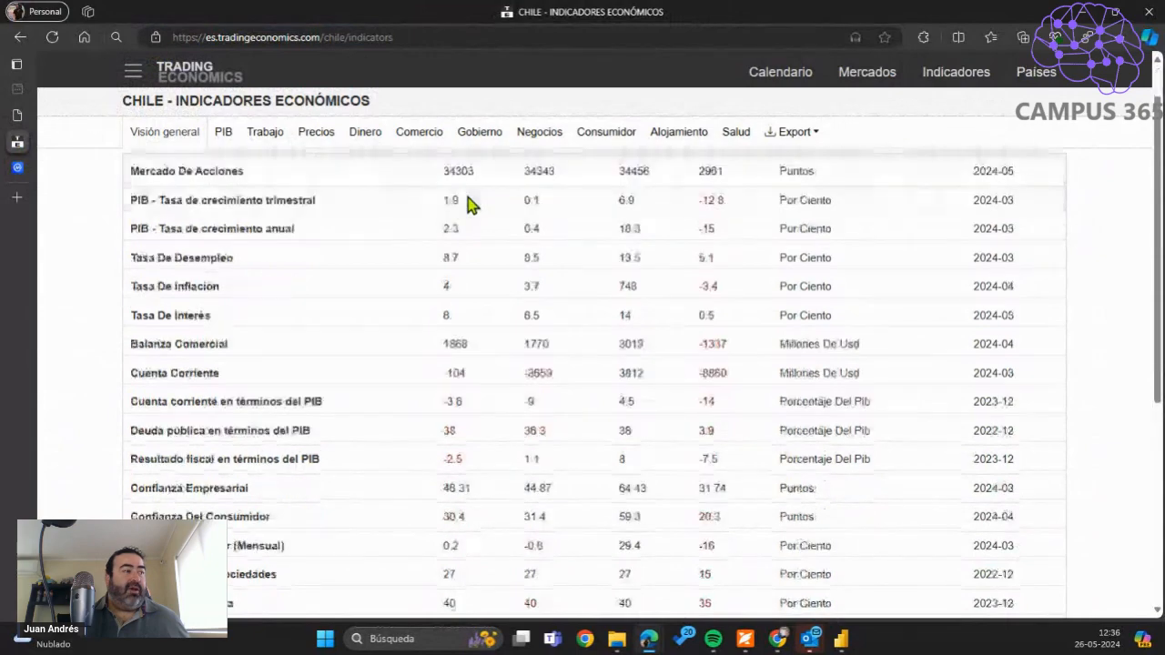
pyautogui.scroll(-3, 455, 237)
pyautogui.scroll(2, 296, 394)
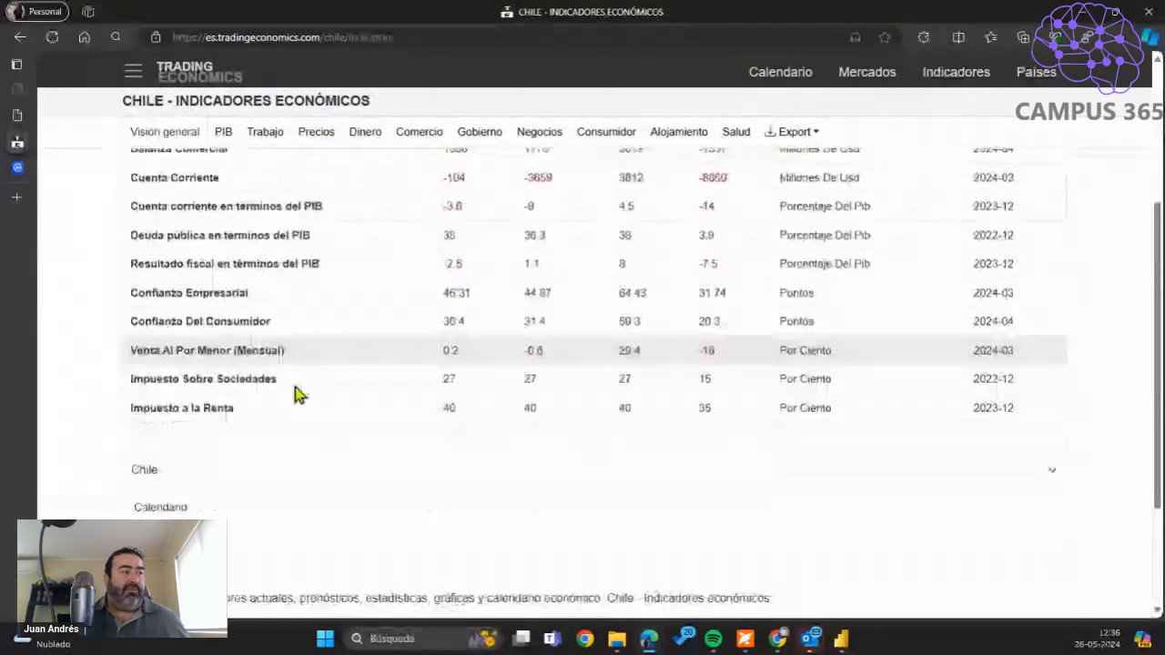
pyautogui.click(1087, 13)
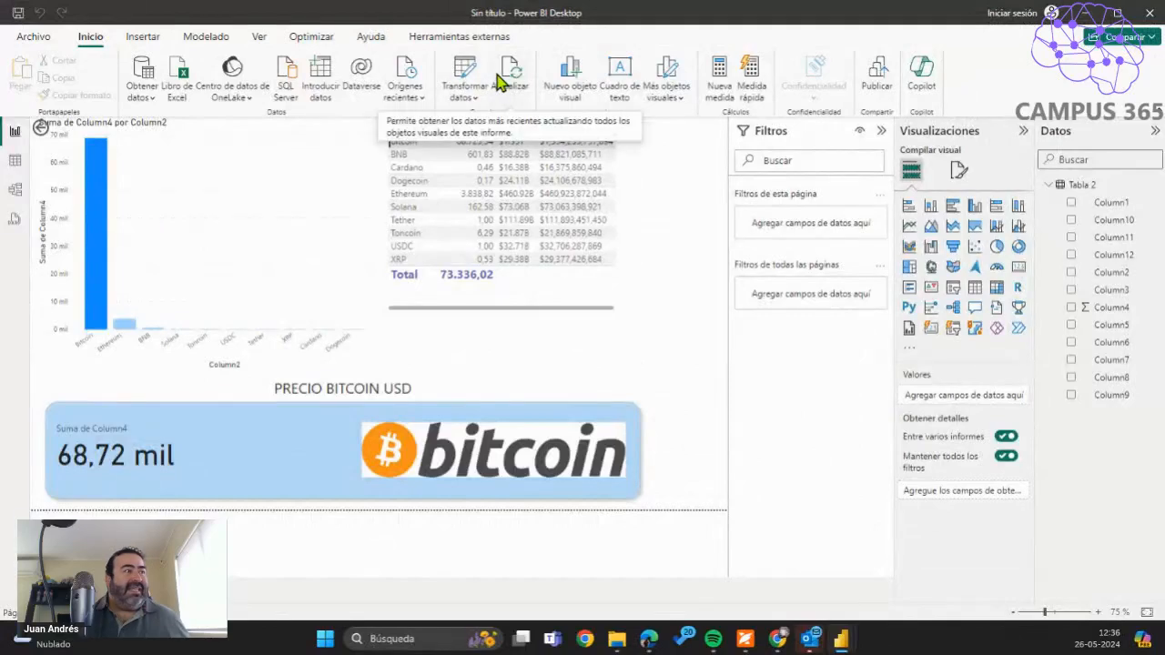
pyautogui.click(464, 73)
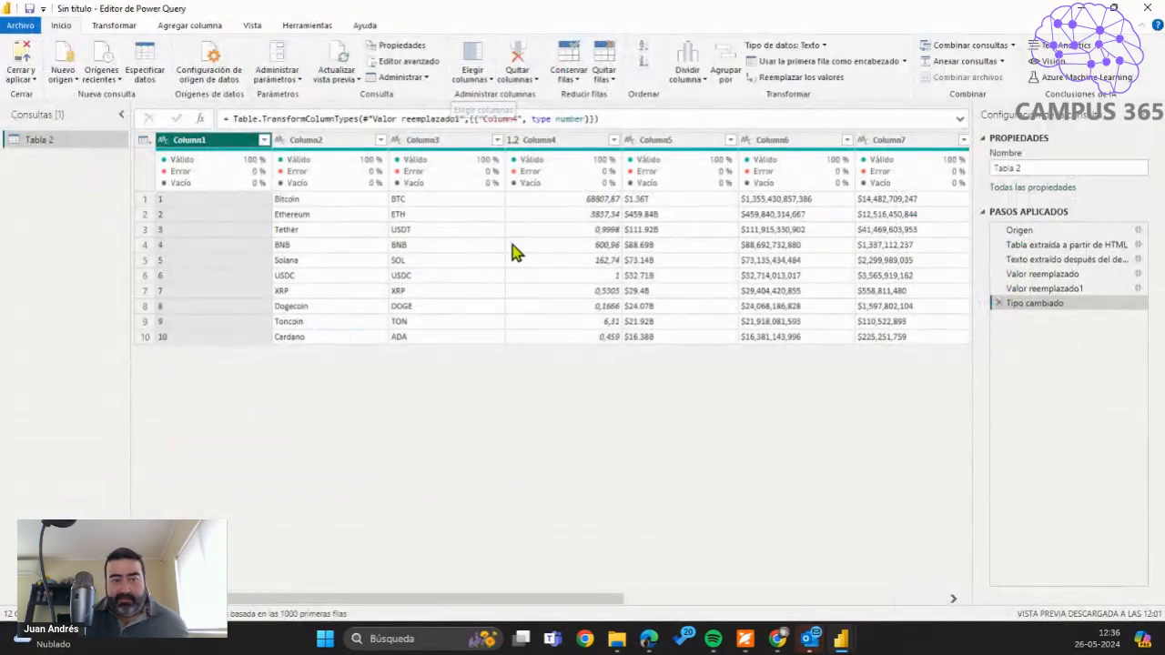
pyautogui.click(72, 84)
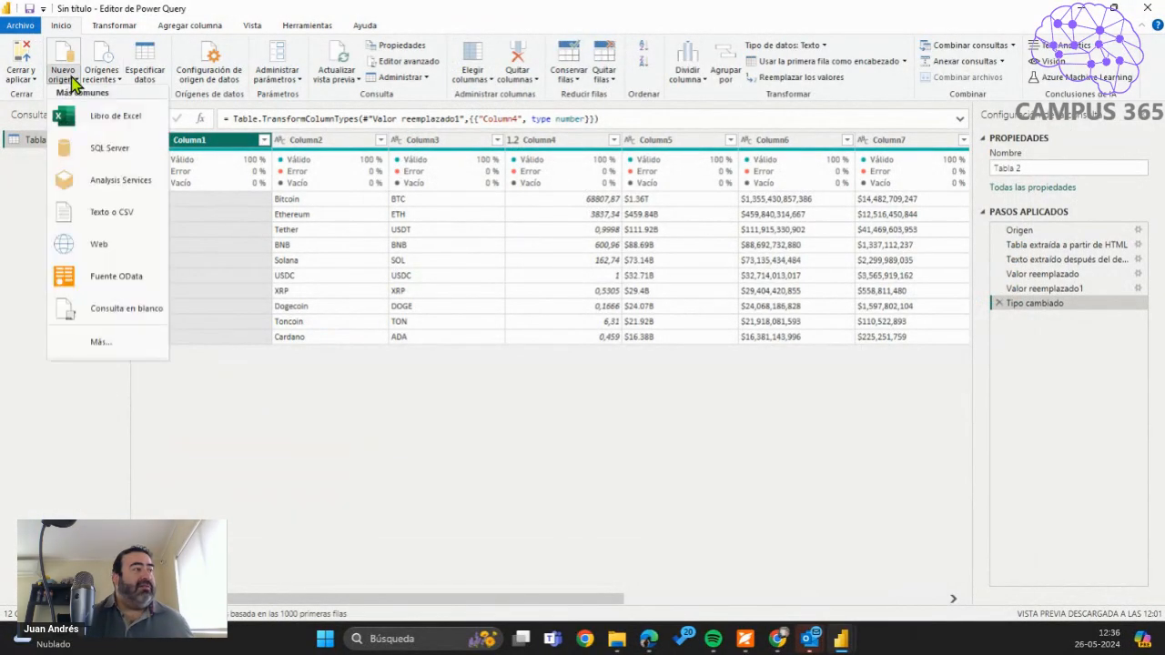
pyautogui.click(100, 255)
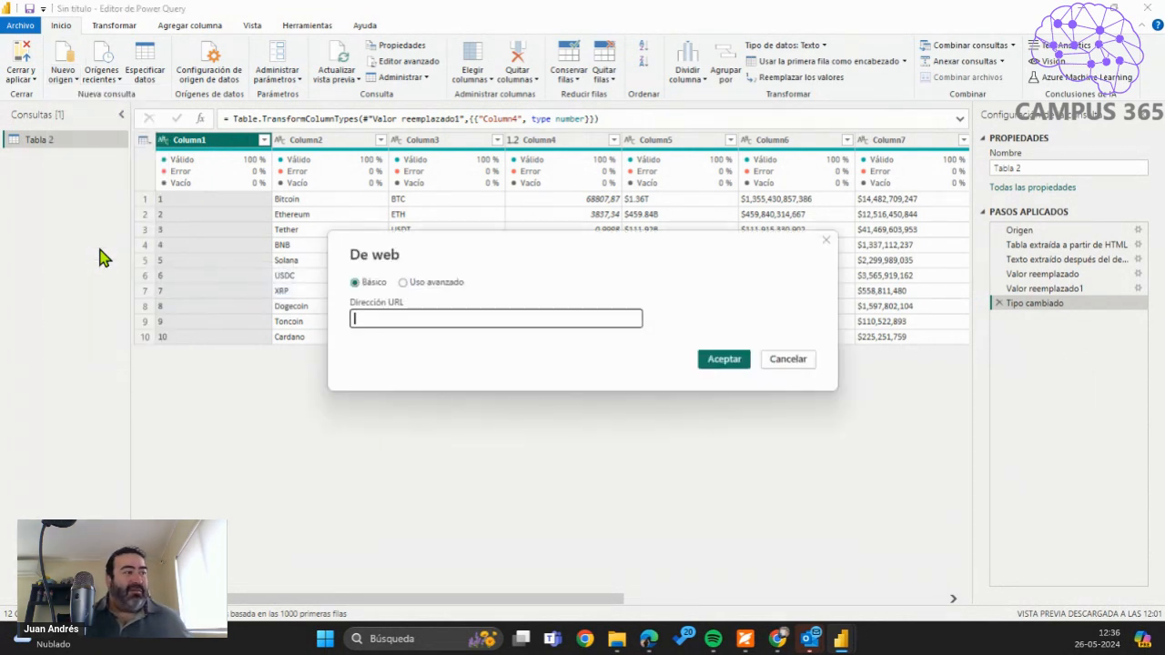
pyautogui.hotkey('ctrl', 'v')
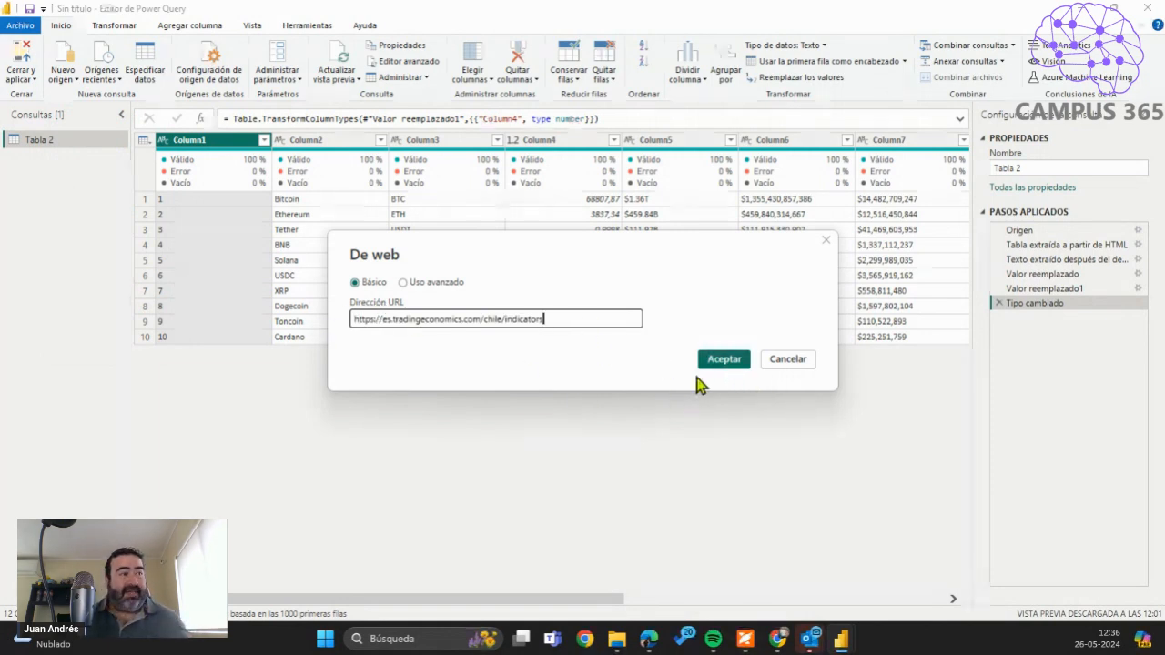
pyautogui.click(719, 362)
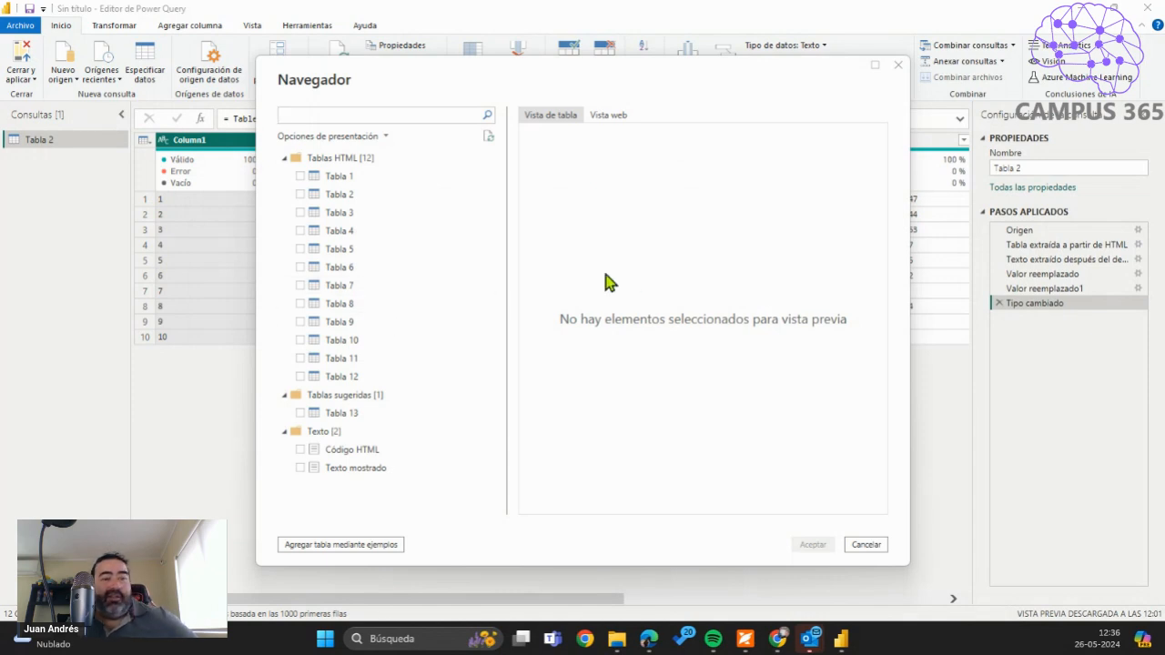
# Preview Tabla 1, Tabla 2 and Tabla 3 of the Chile indicators page in the Navigator, leaving none selected.
pyautogui.click(300, 176)
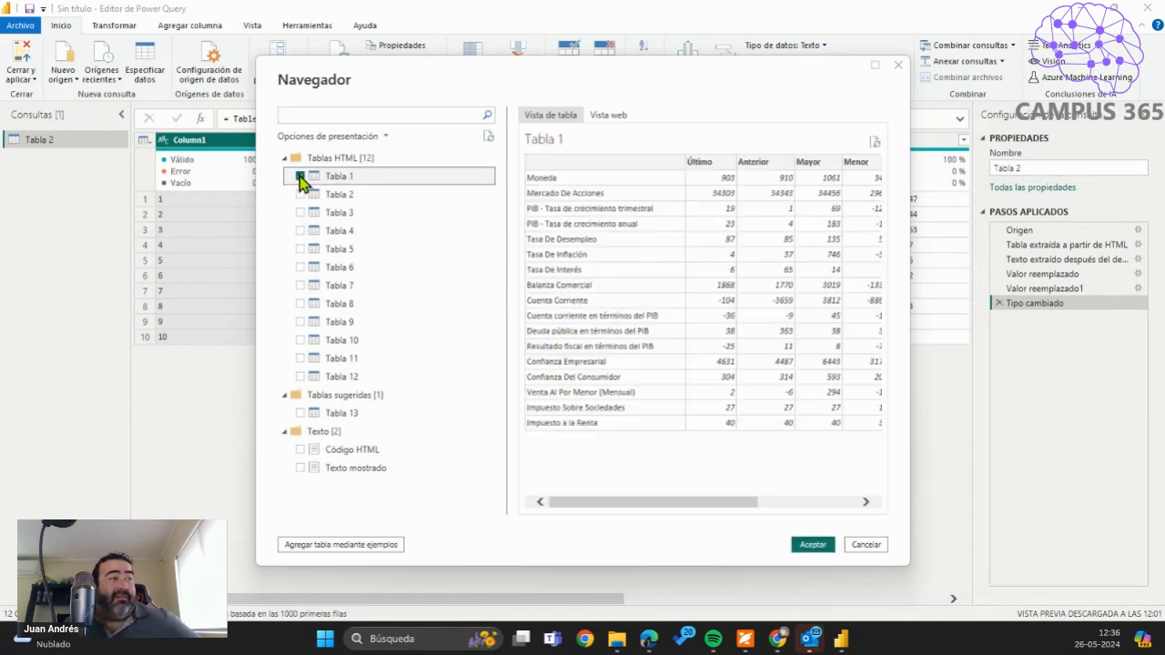
pyautogui.moveTo(675, 499); pyautogui.dragTo(491, 505)
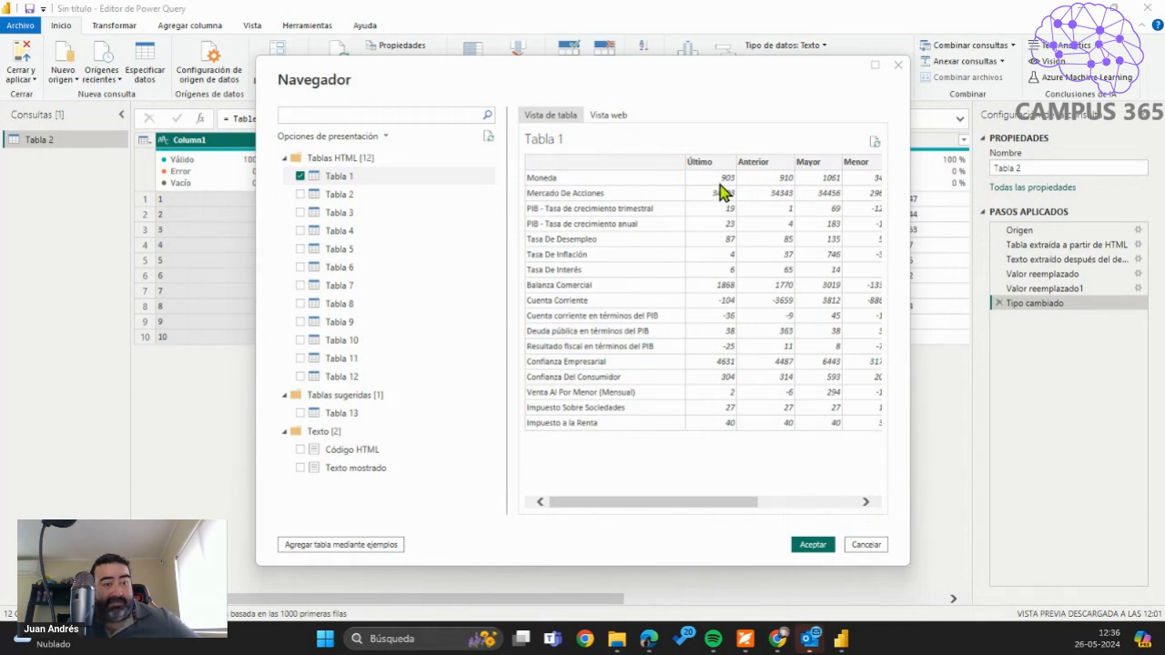
pyautogui.click(300, 176)
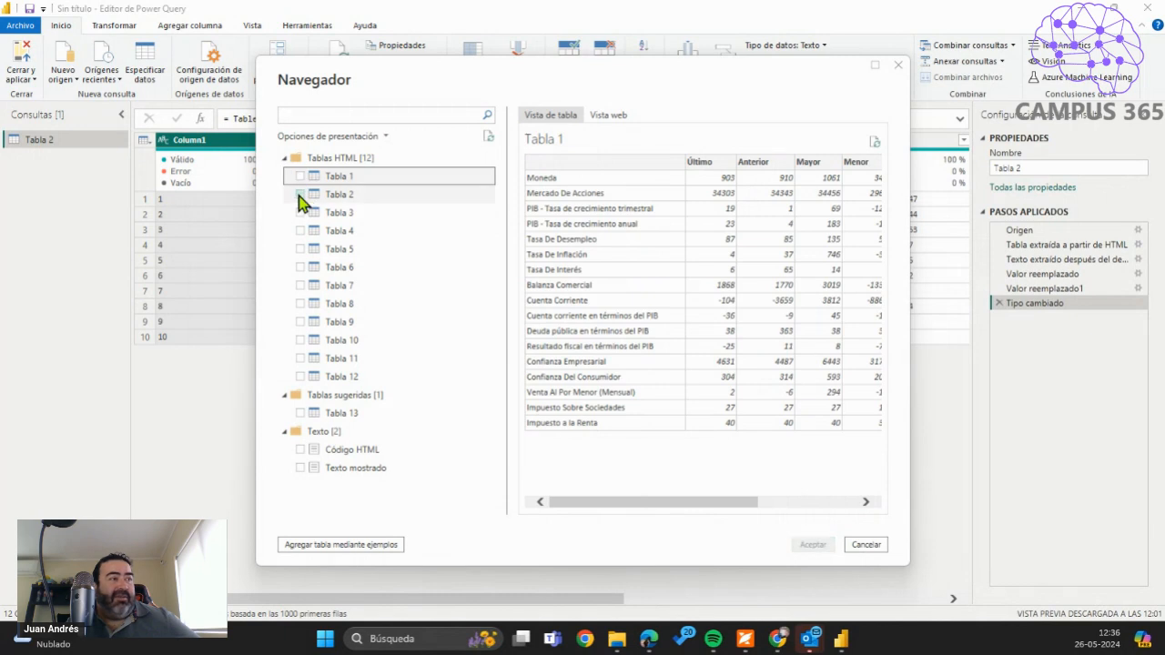
pyautogui.click(300, 193)
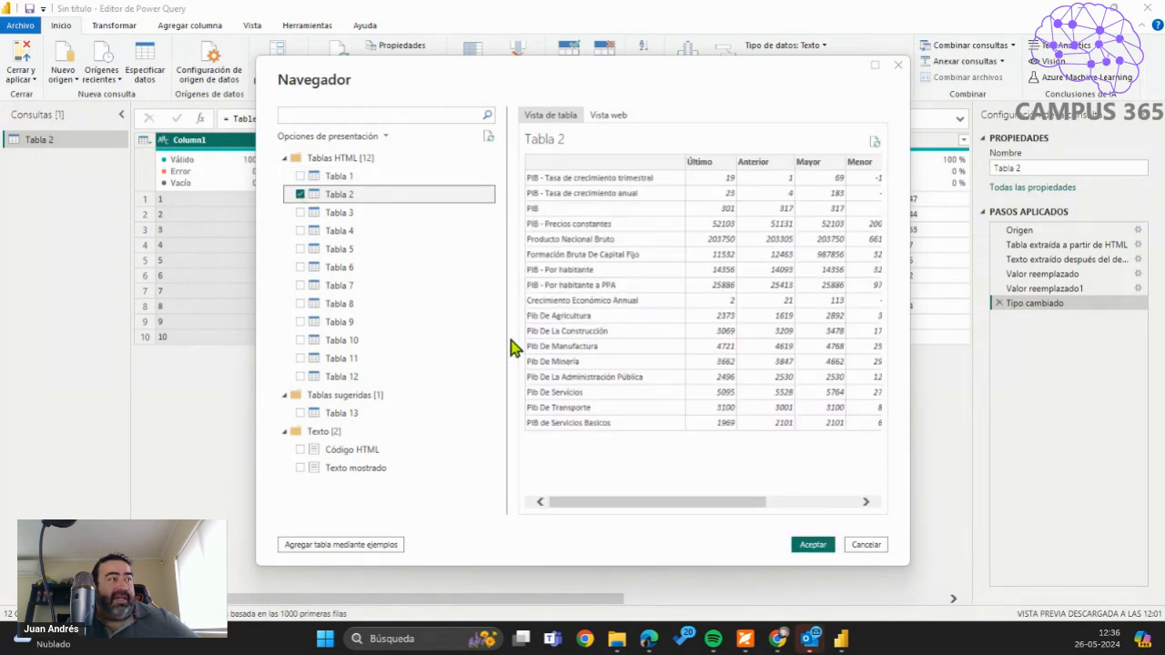
pyautogui.click(300, 194)
pyautogui.click(301, 212)
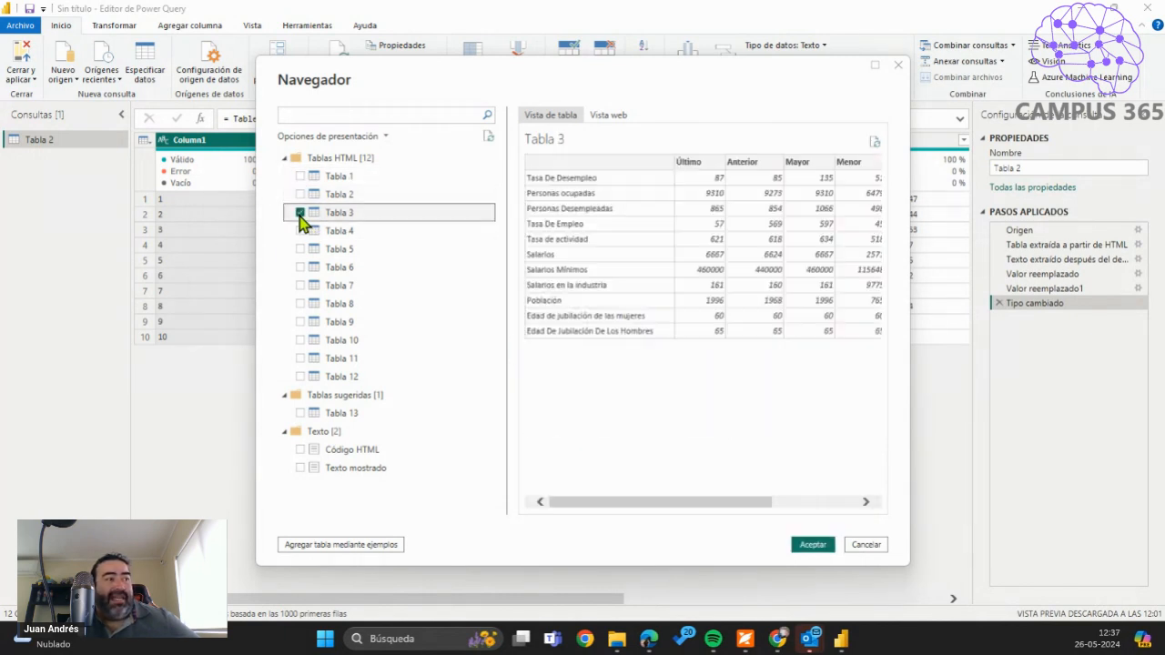
pyautogui.click(300, 213)
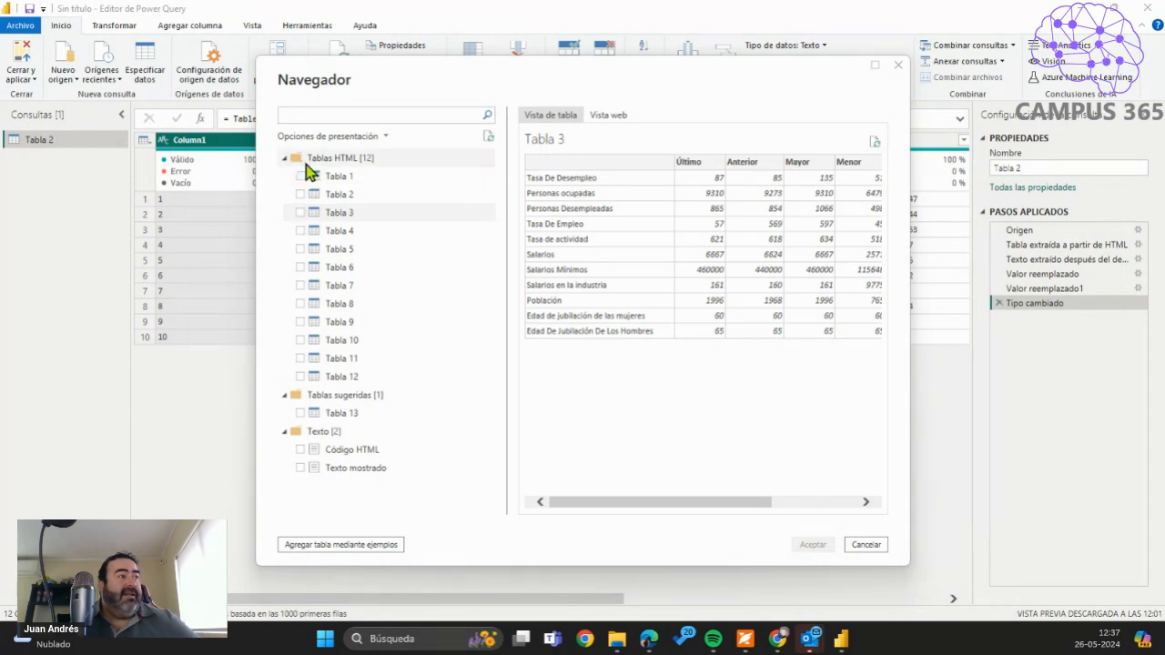
# Import Tabla 1 from the Chile indicators page as a new query, compare it with Tabla 2 and apply the changes to the report.
pyautogui.click(300, 175)
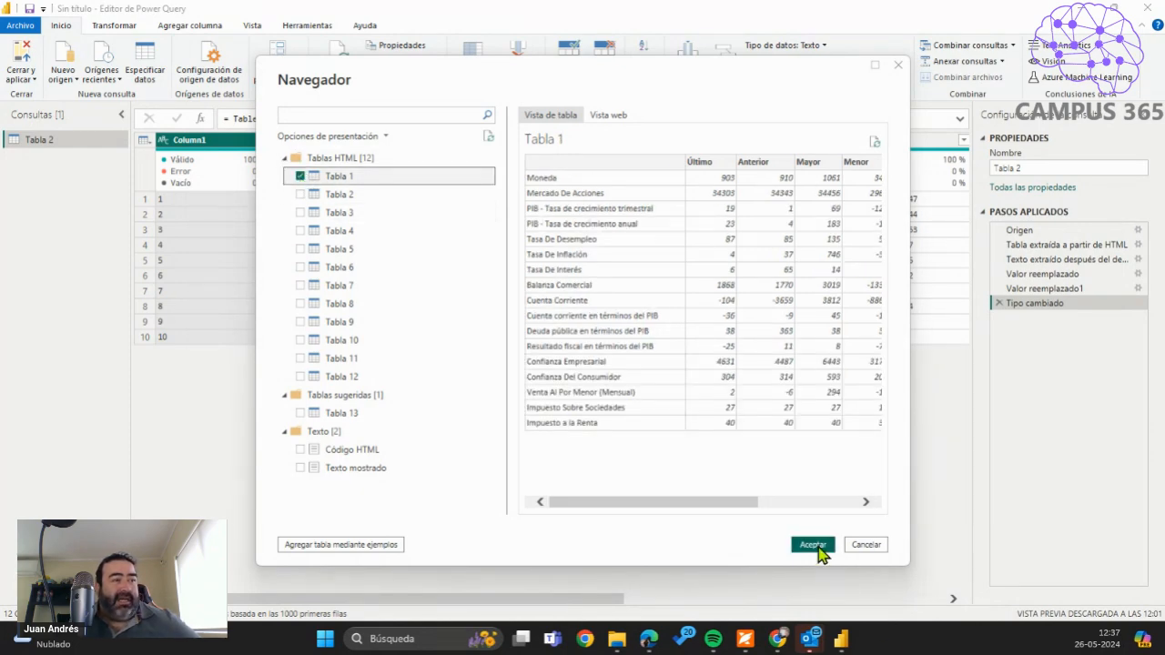
pyautogui.click(812, 544)
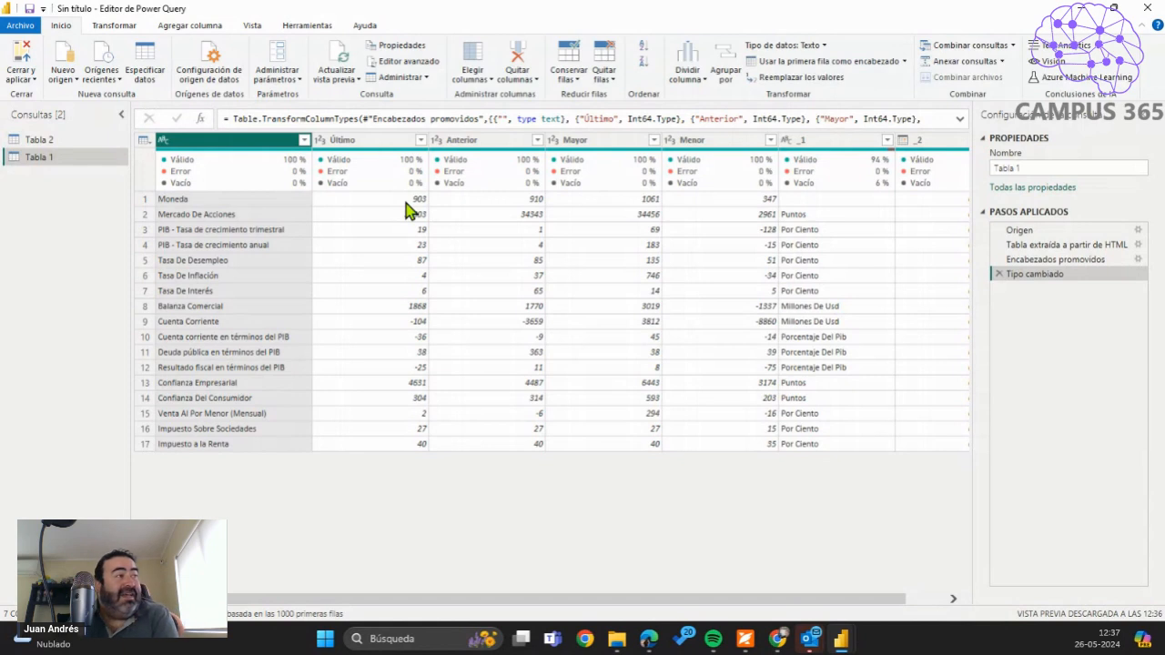
pyautogui.click(41, 144)
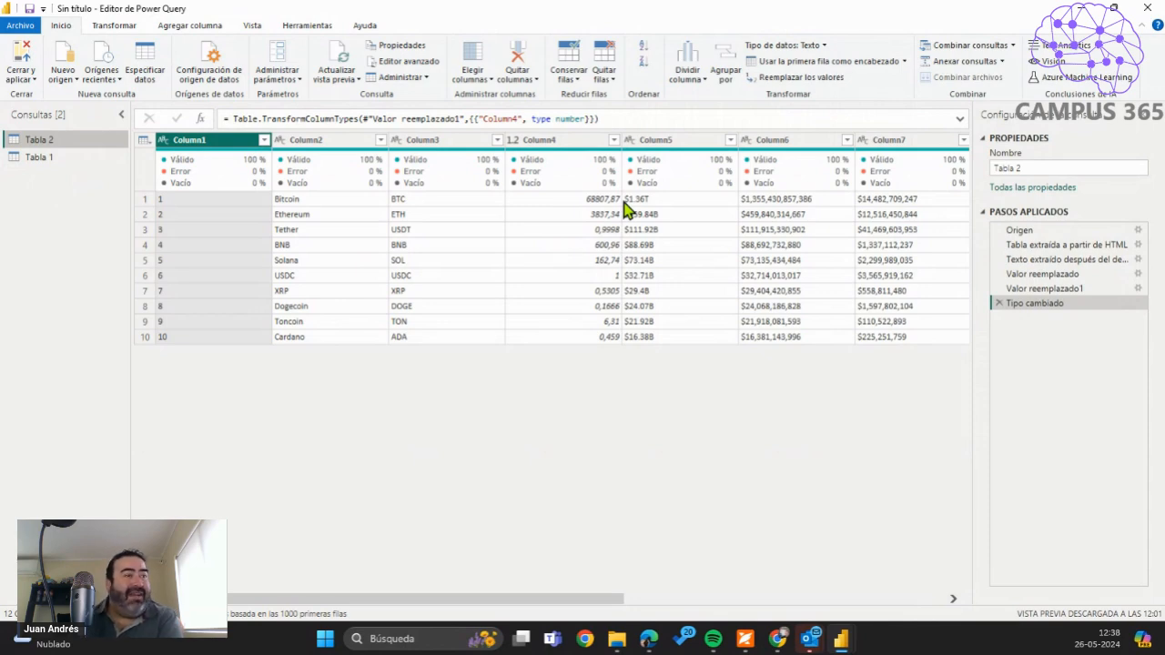
pyautogui.click(22, 62)
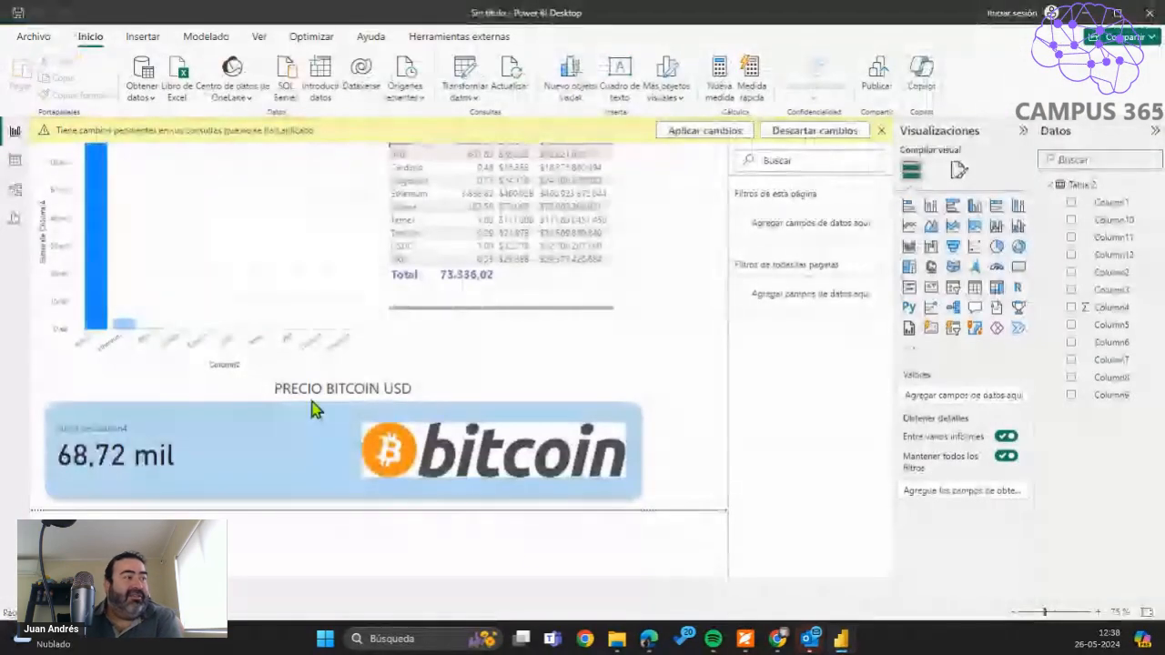